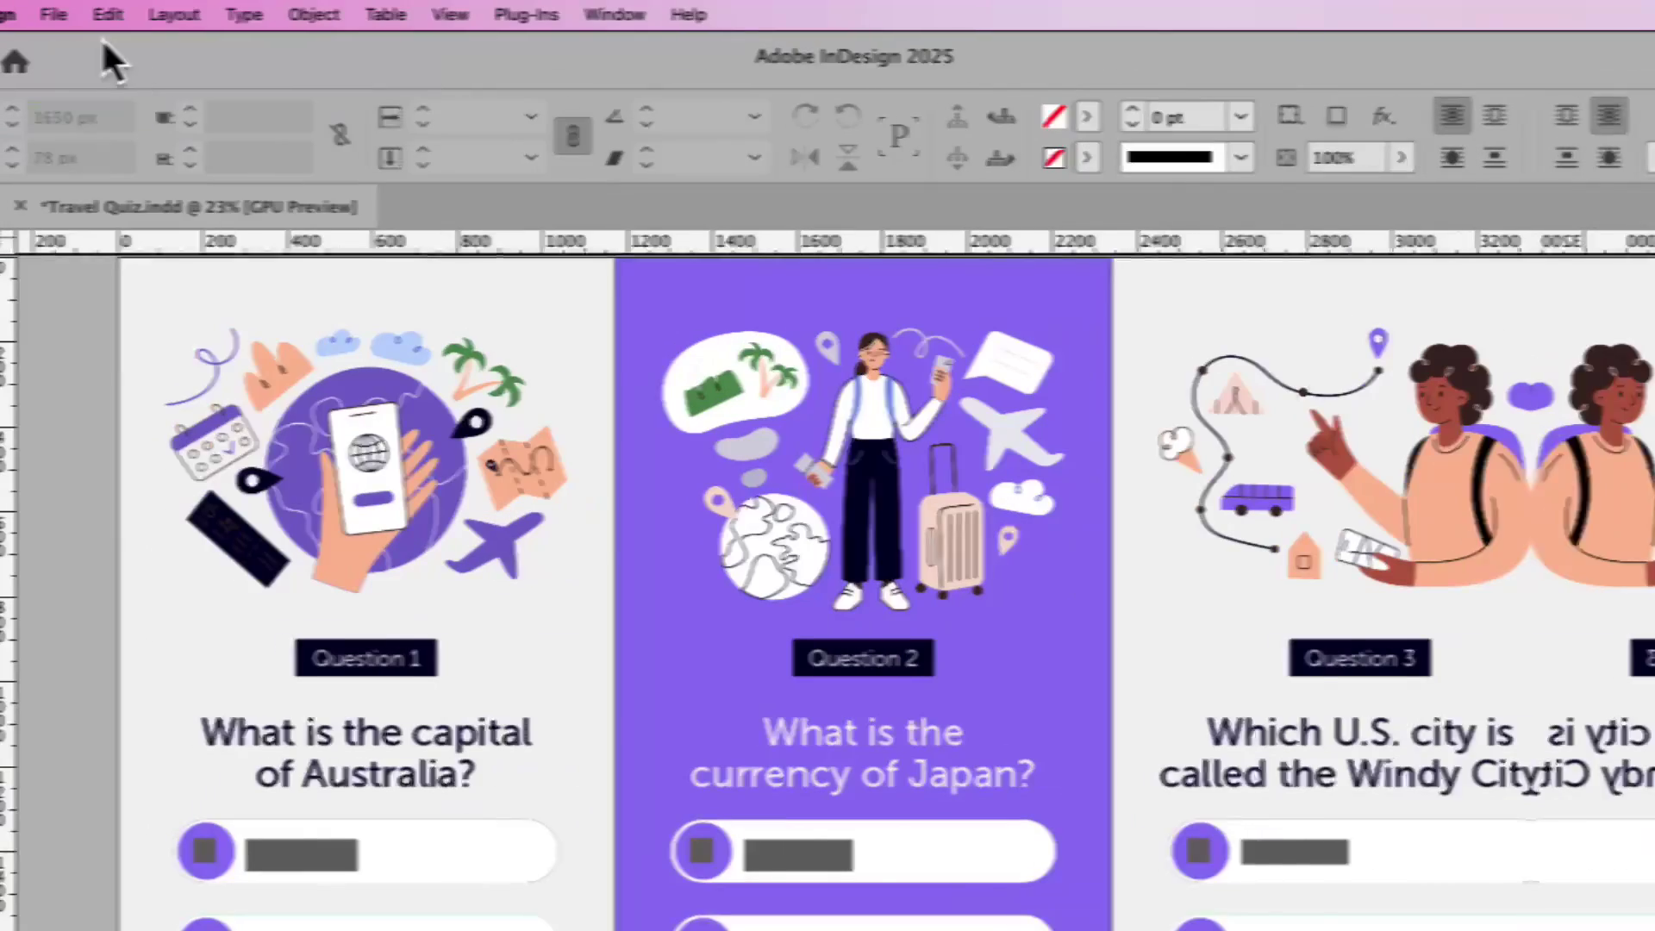
- Export the travel quiz as a PDF and try the Canberra answer on question 1 in Acrobat
click(52, 12)
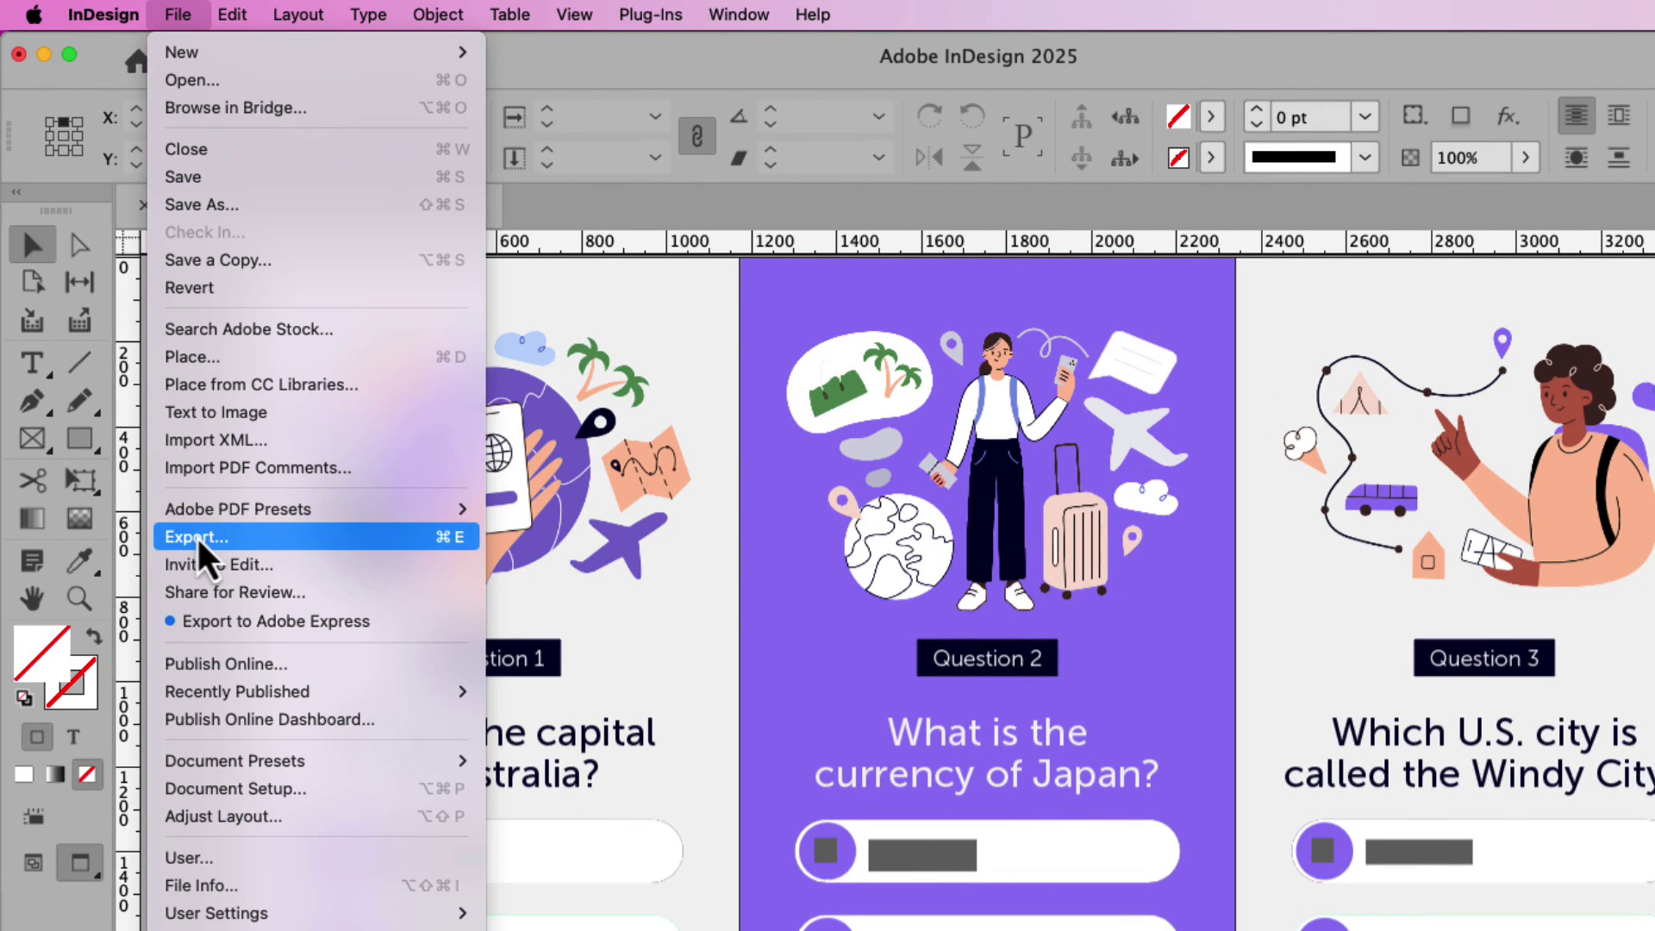
click(196, 535)
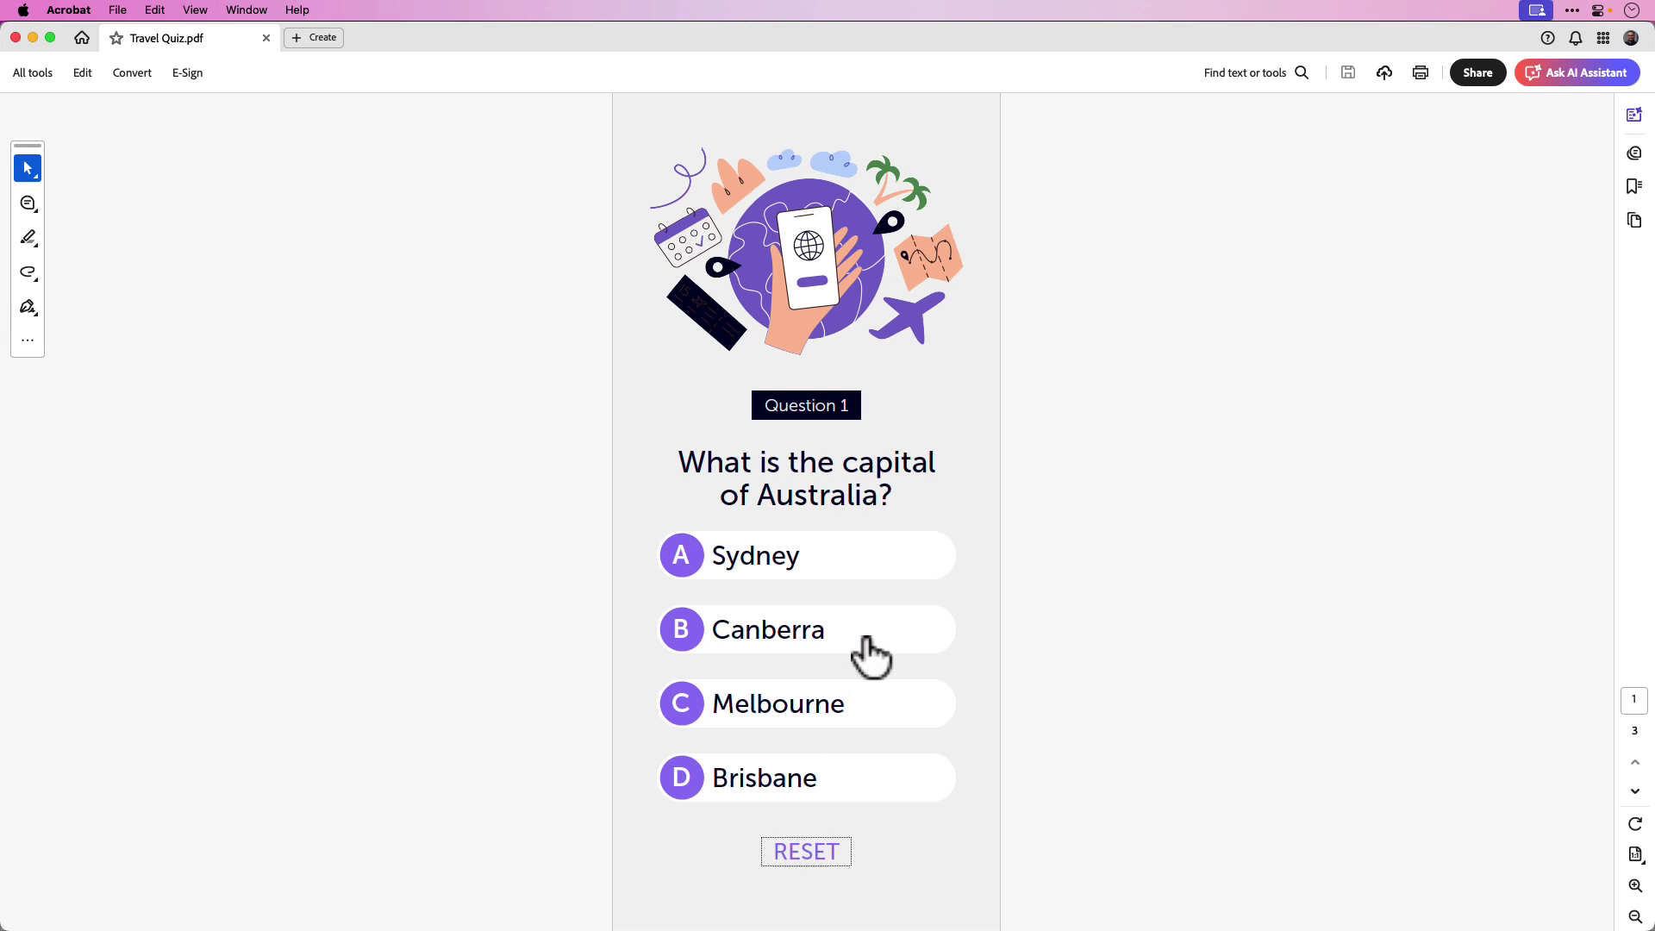
click(868, 657)
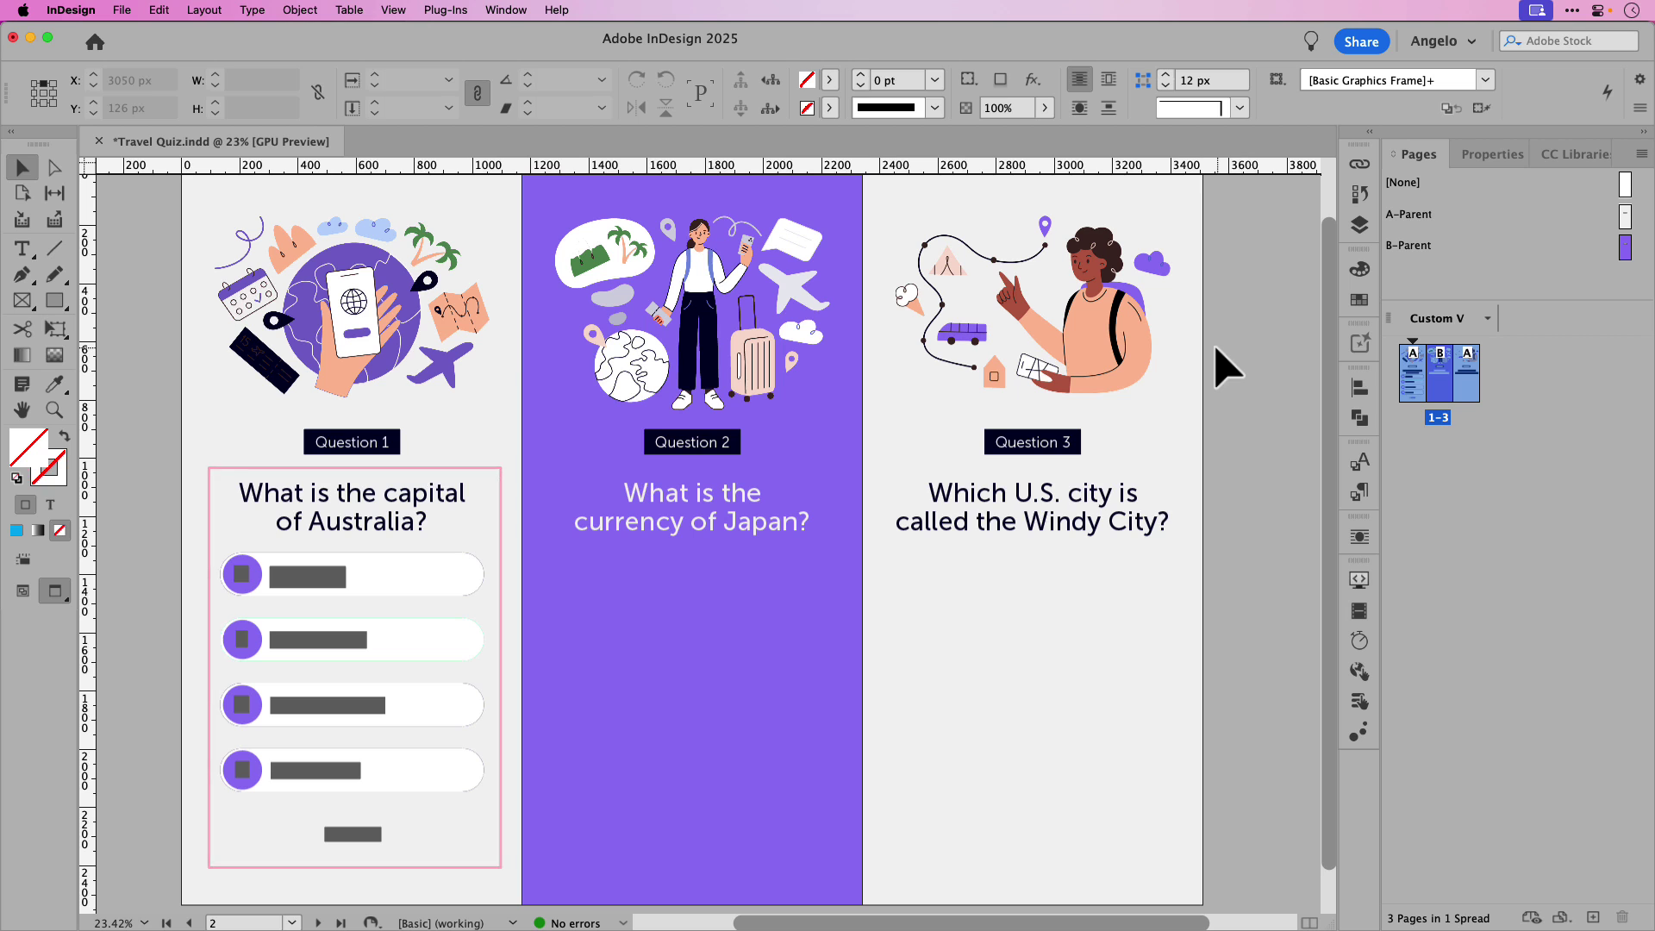
- Examine what the Questions, Answers and Content layers hold by hiding each in turn, and restore the visibility of all three
click(1359, 224)
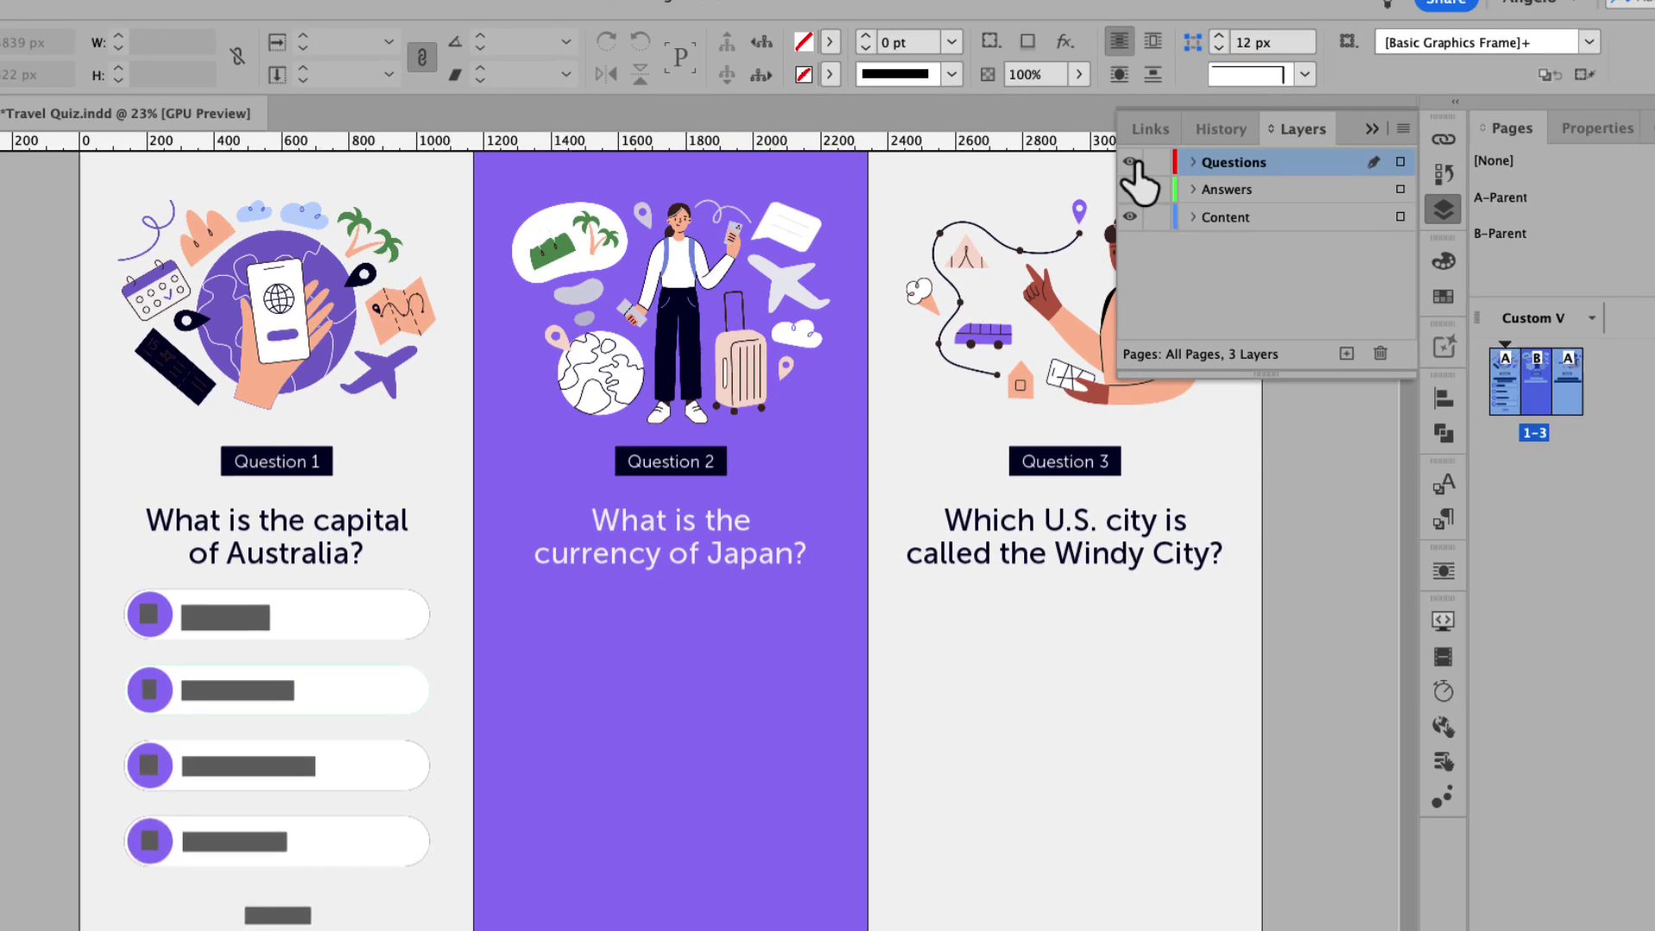
click(1129, 189)
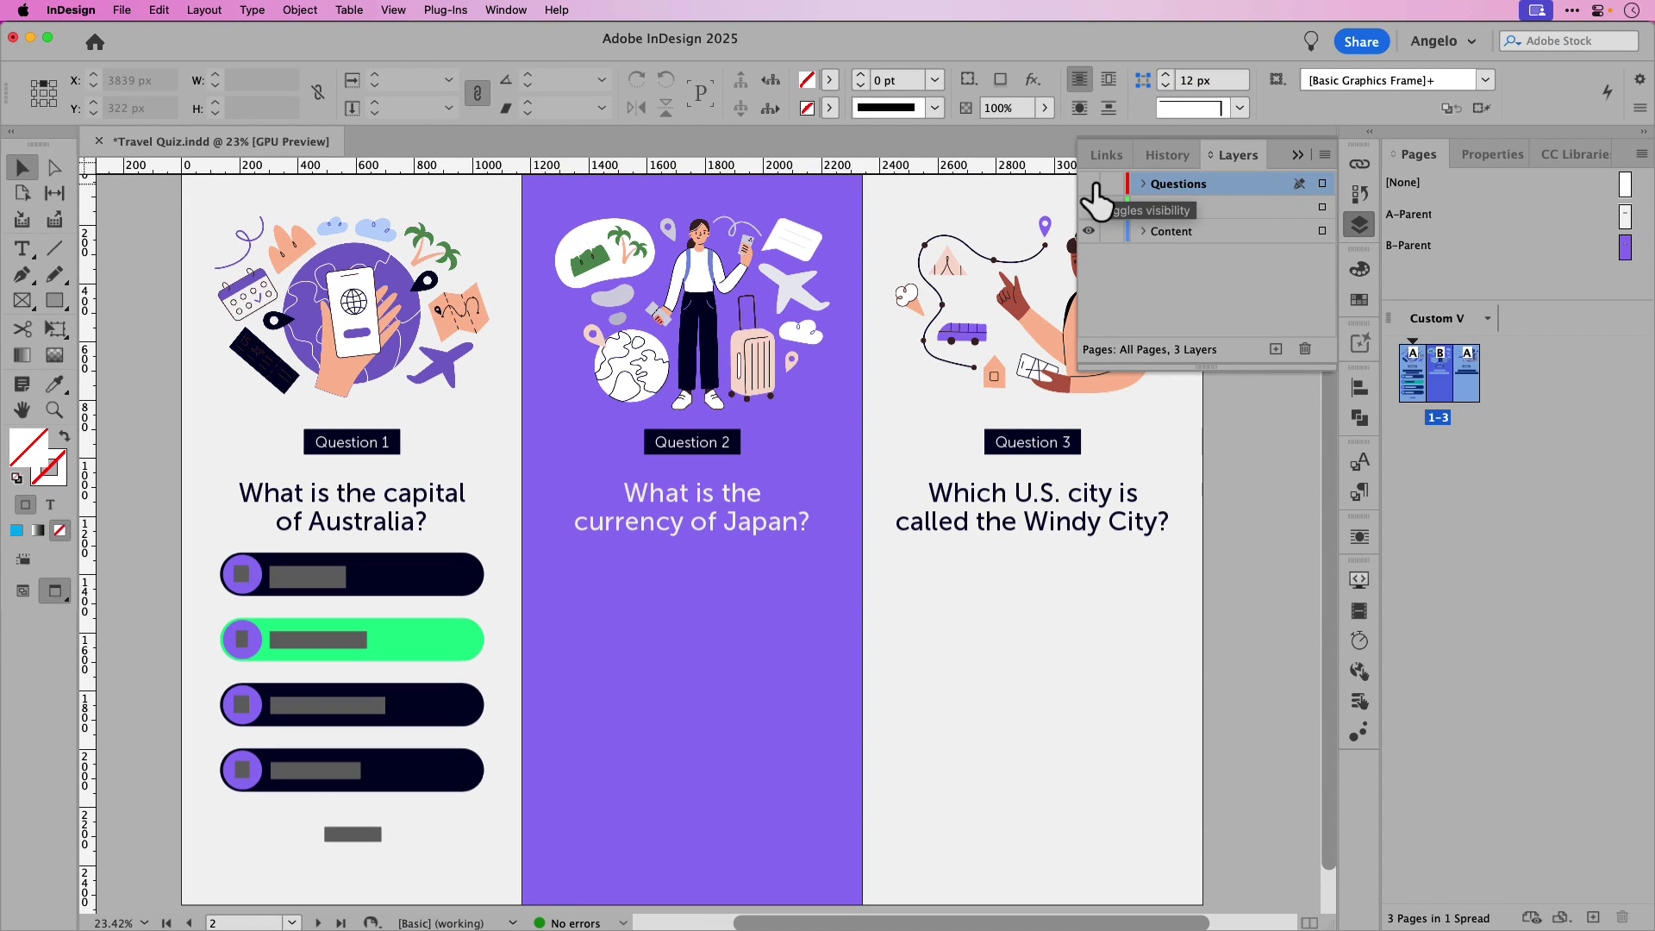
click(1089, 207)
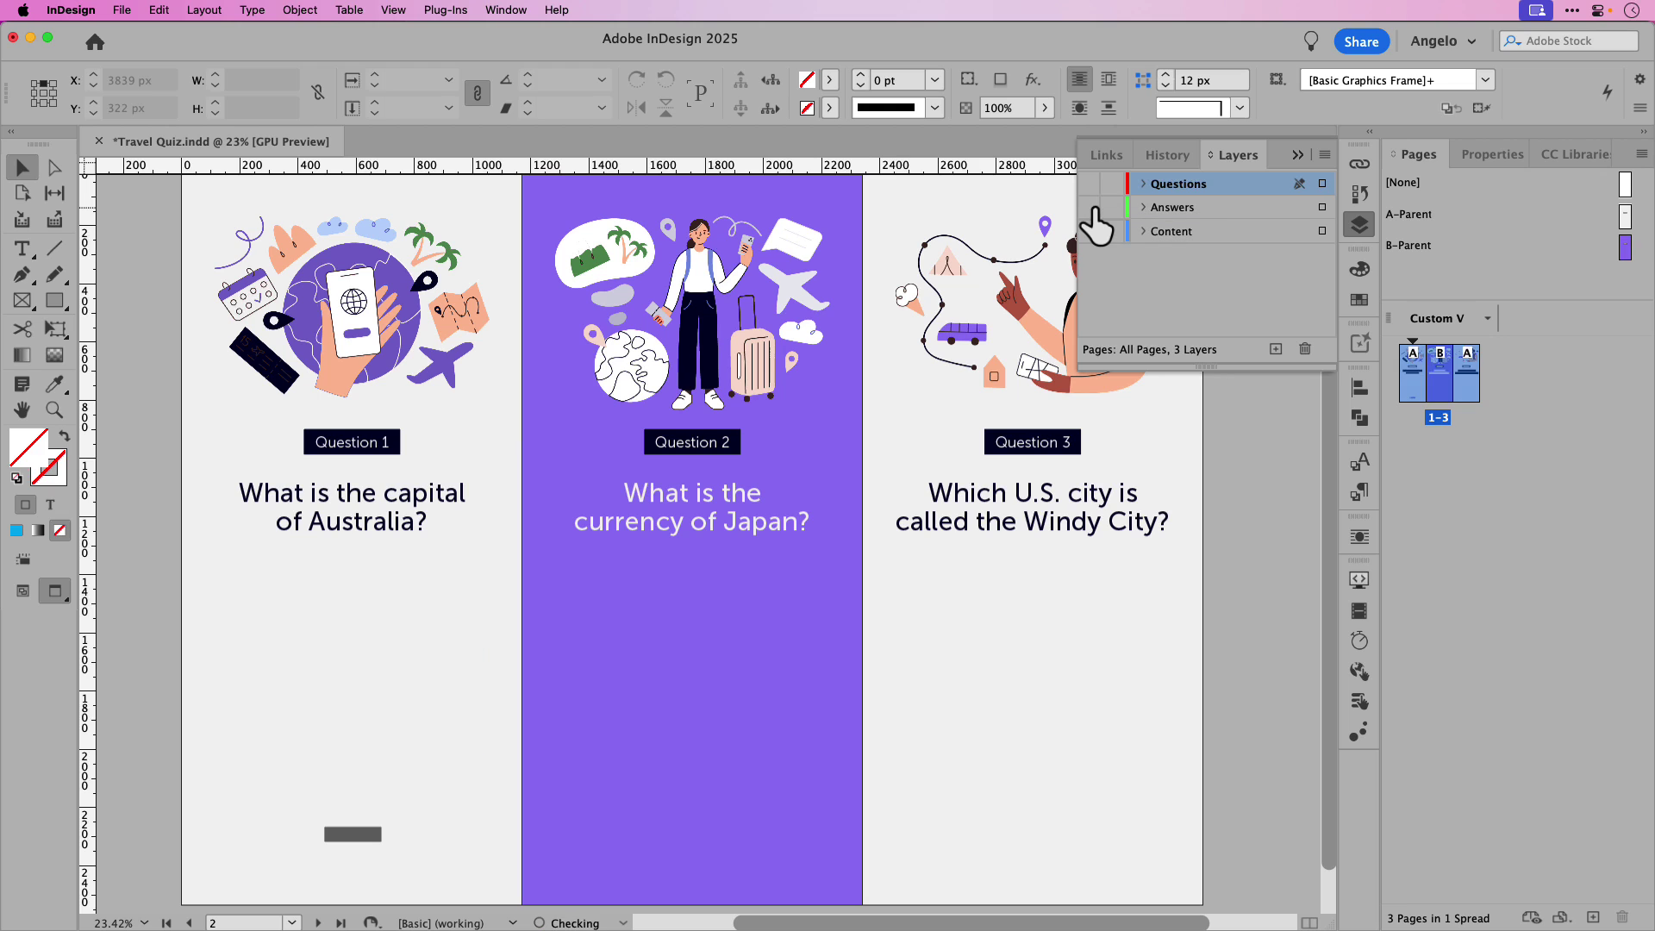
click(1088, 207)
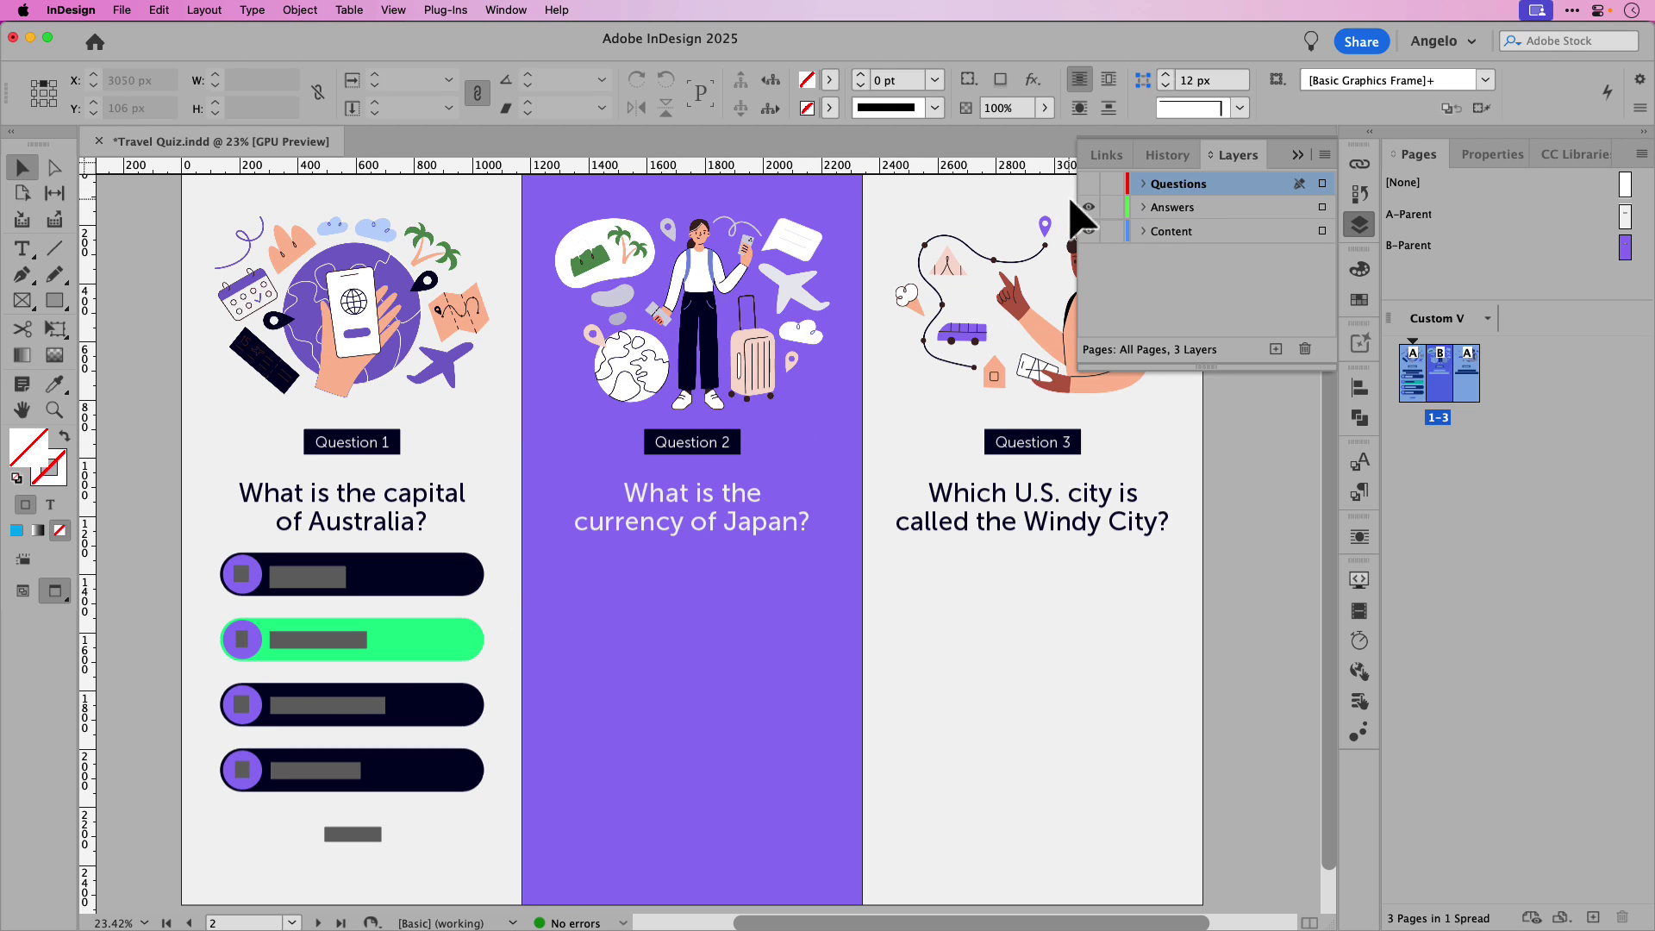
click(1088, 207)
click(1088, 231)
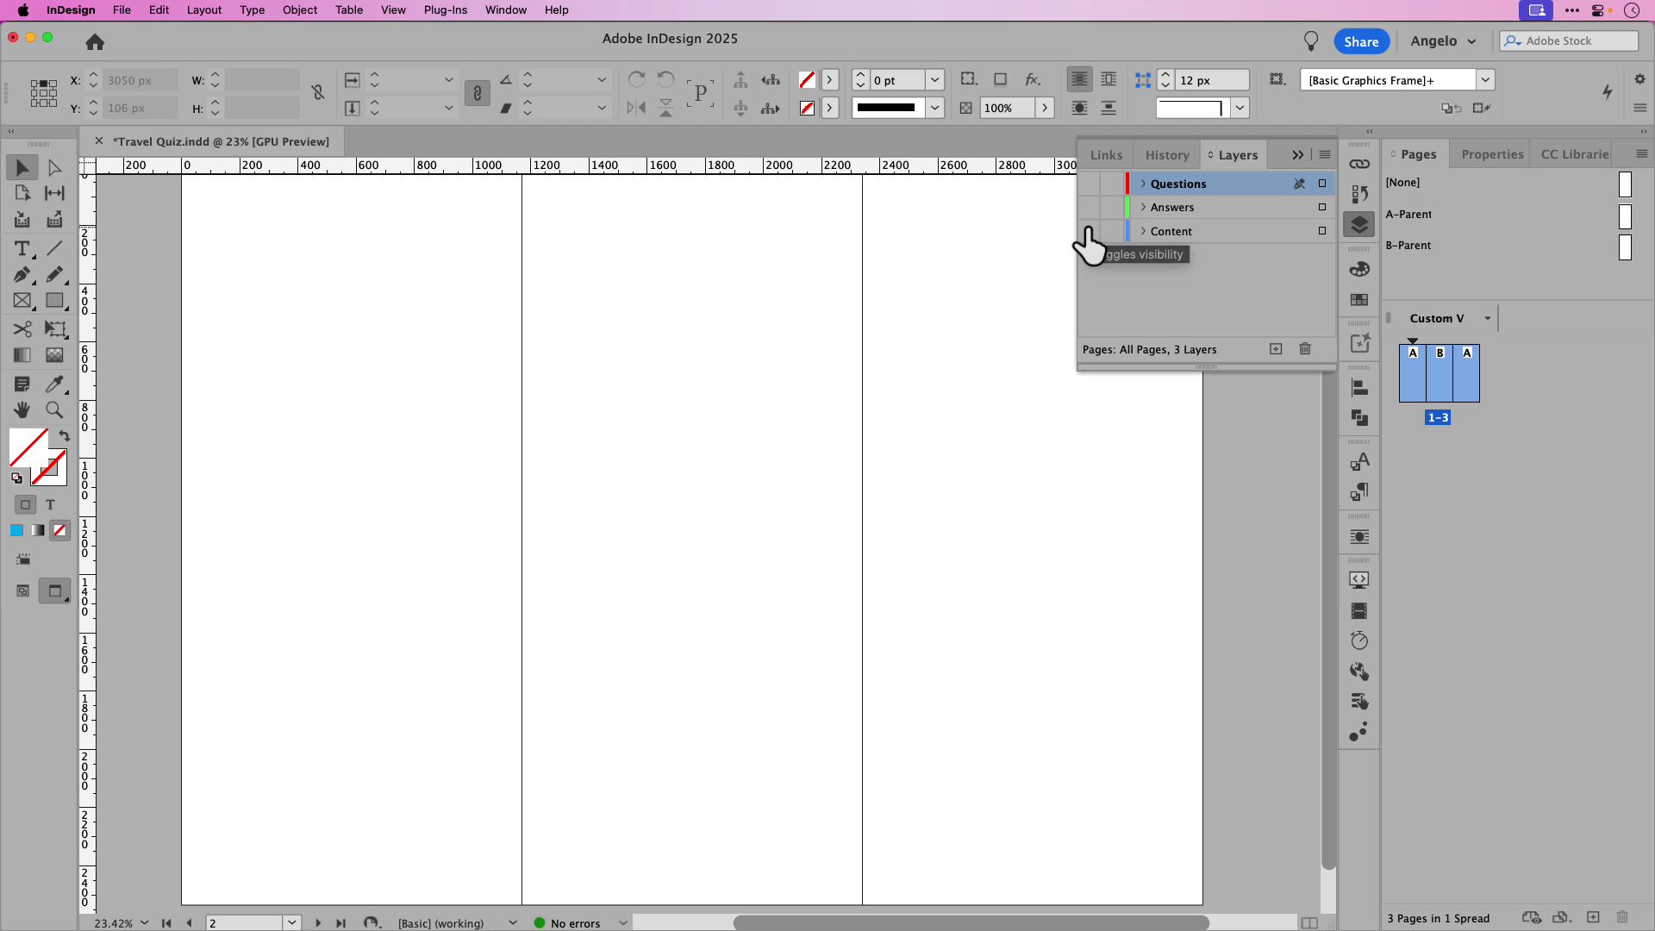
click(1089, 231)
click(1089, 208)
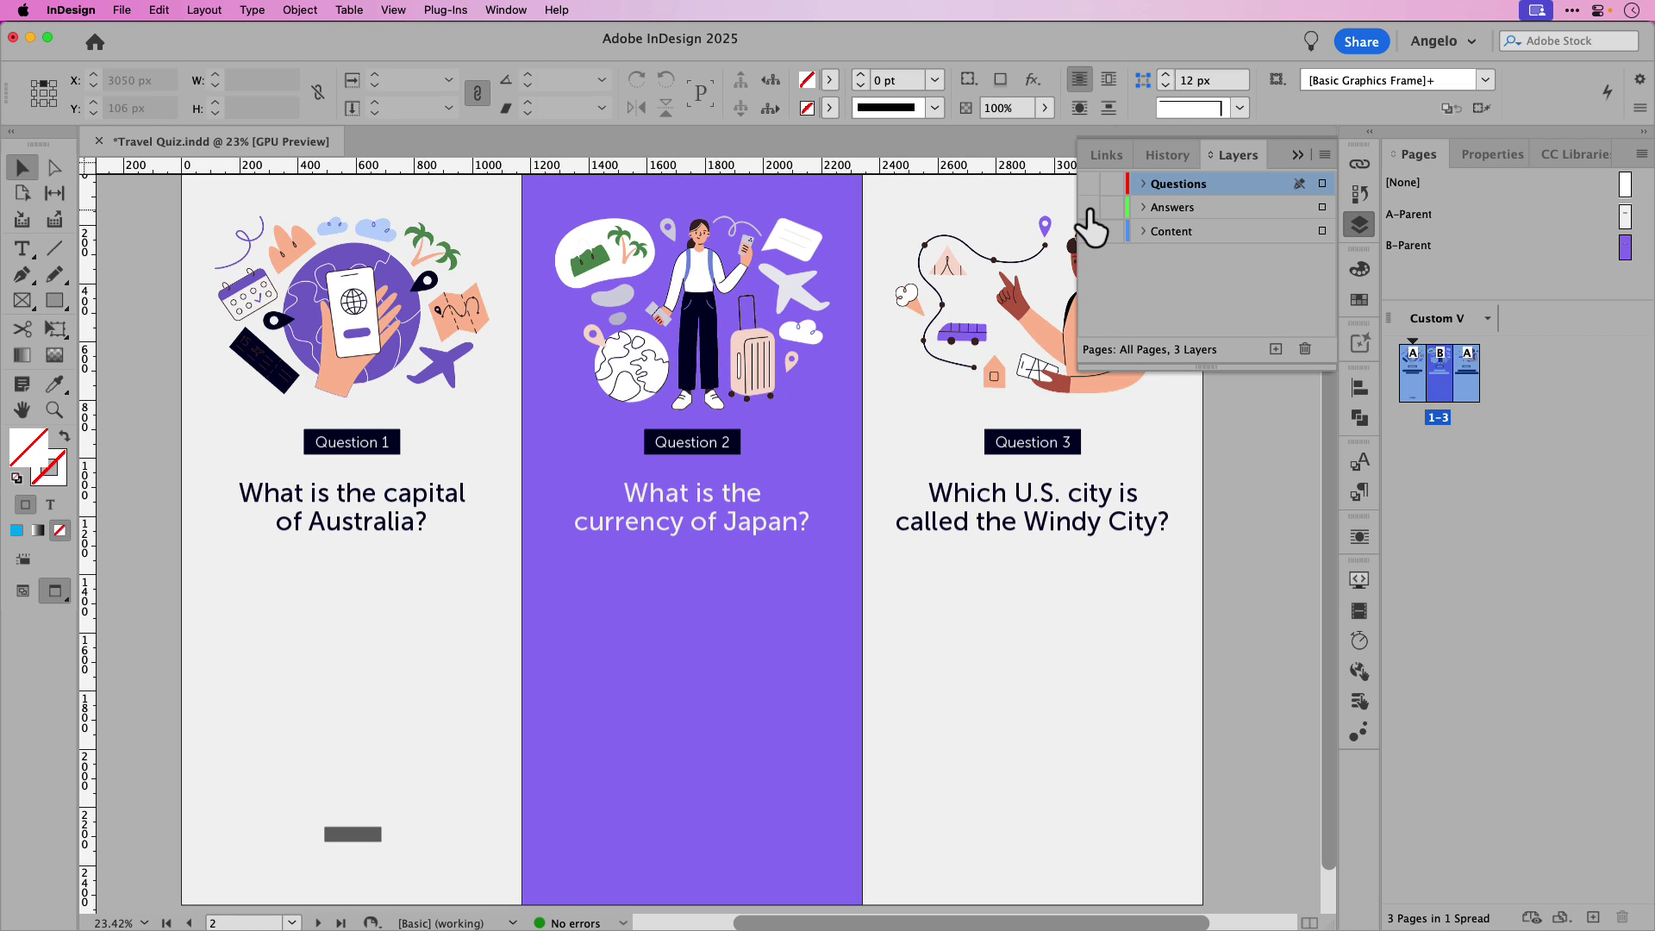
click(1088, 184)
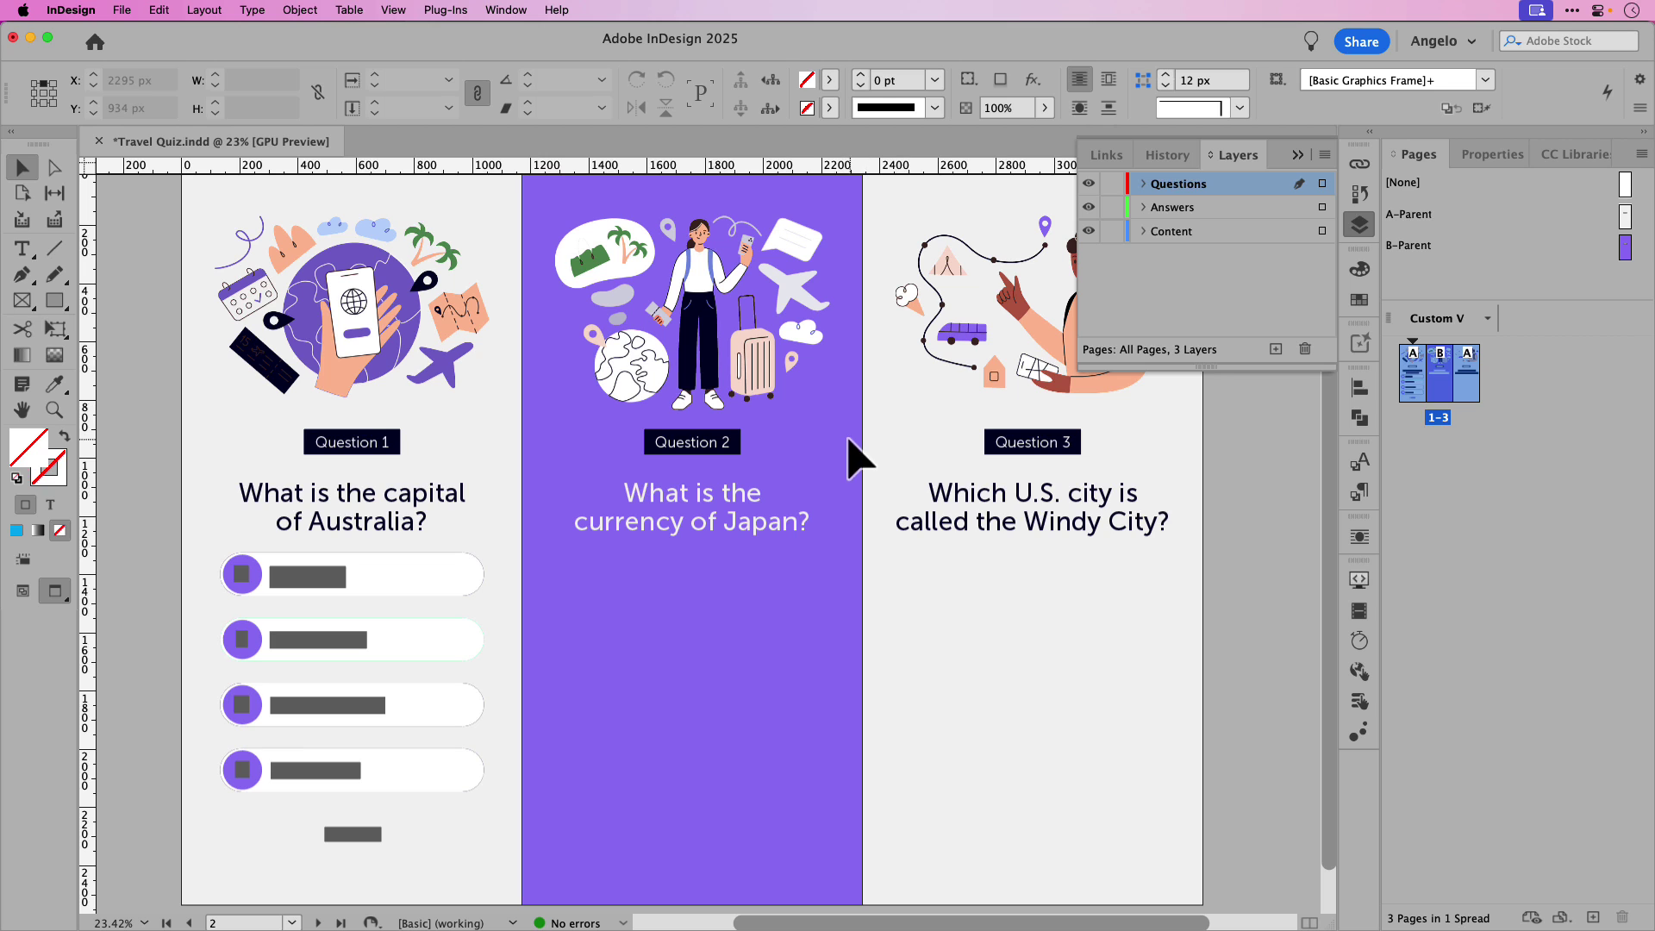
- Open Buttons and Forms as a floating panel beside question 1's answer choices at 50% zoom
key(super+5)
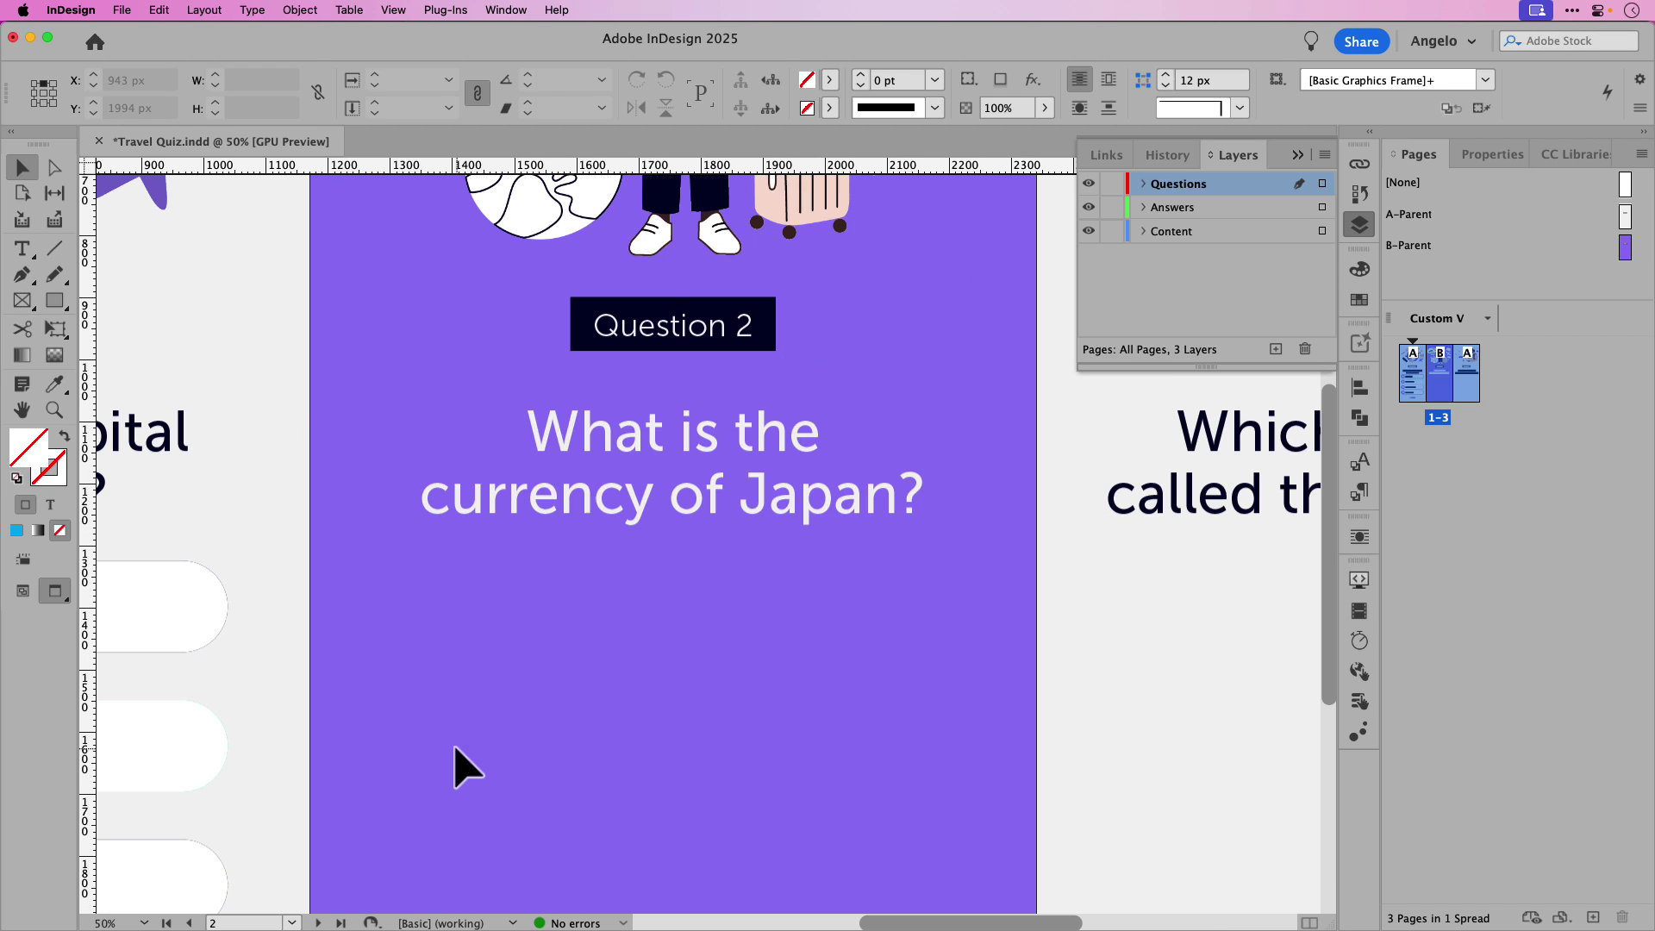
drag(418, 758, 900, 548)
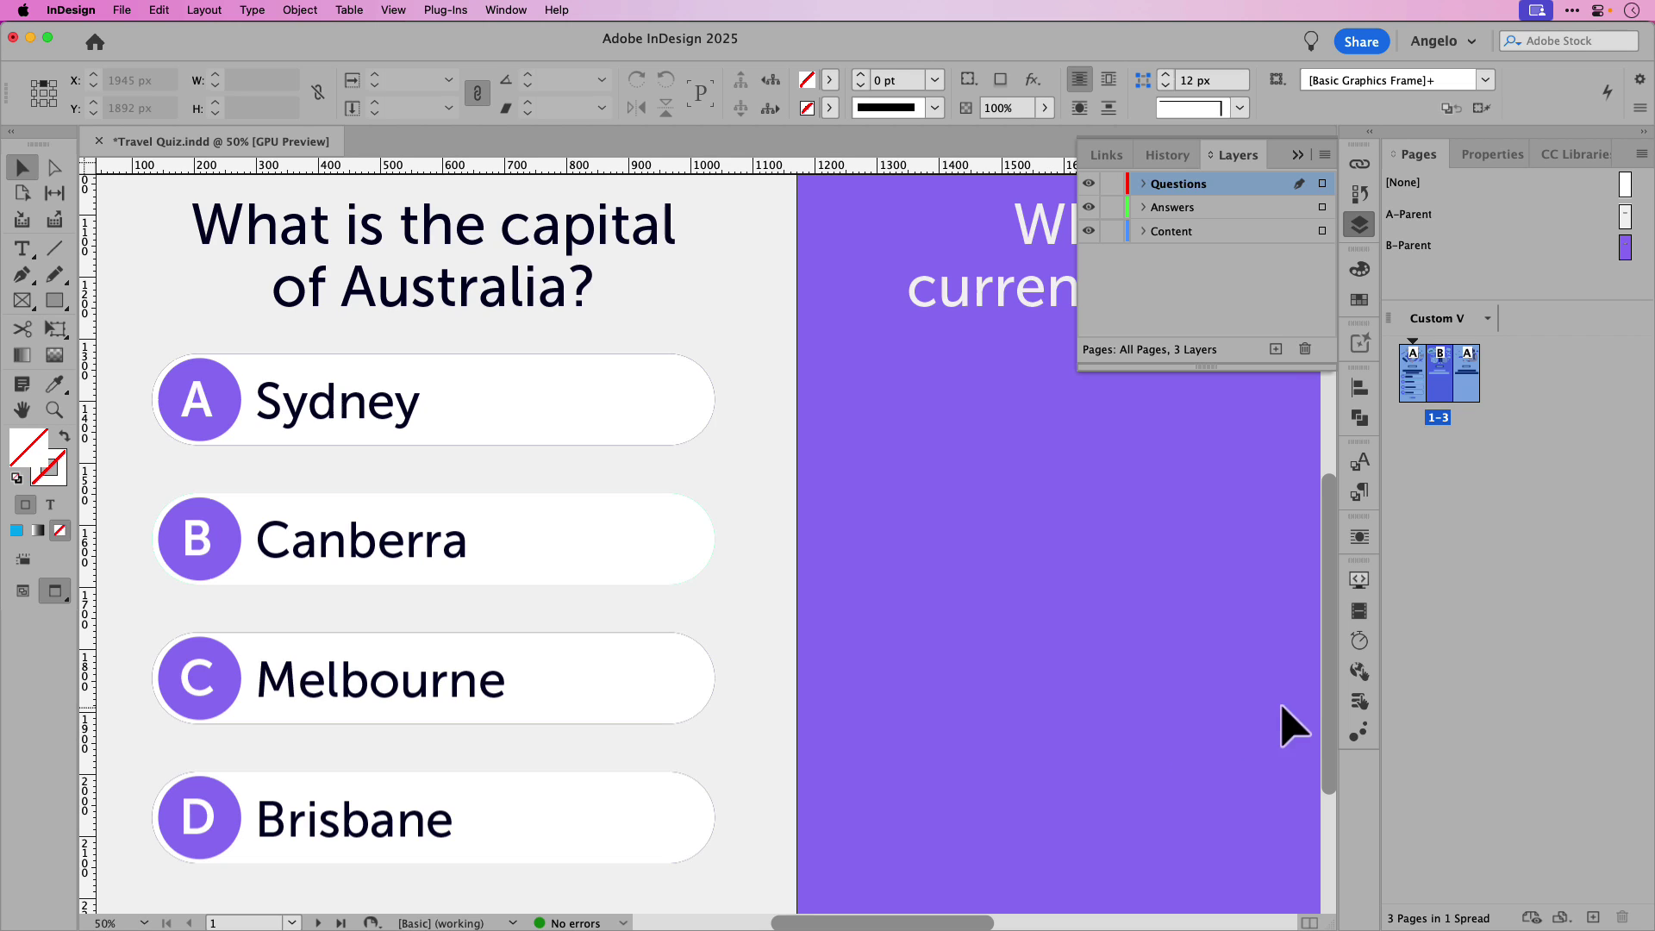
click(1359, 700)
drag(1215, 538, 914, 319)
click(1289, 330)
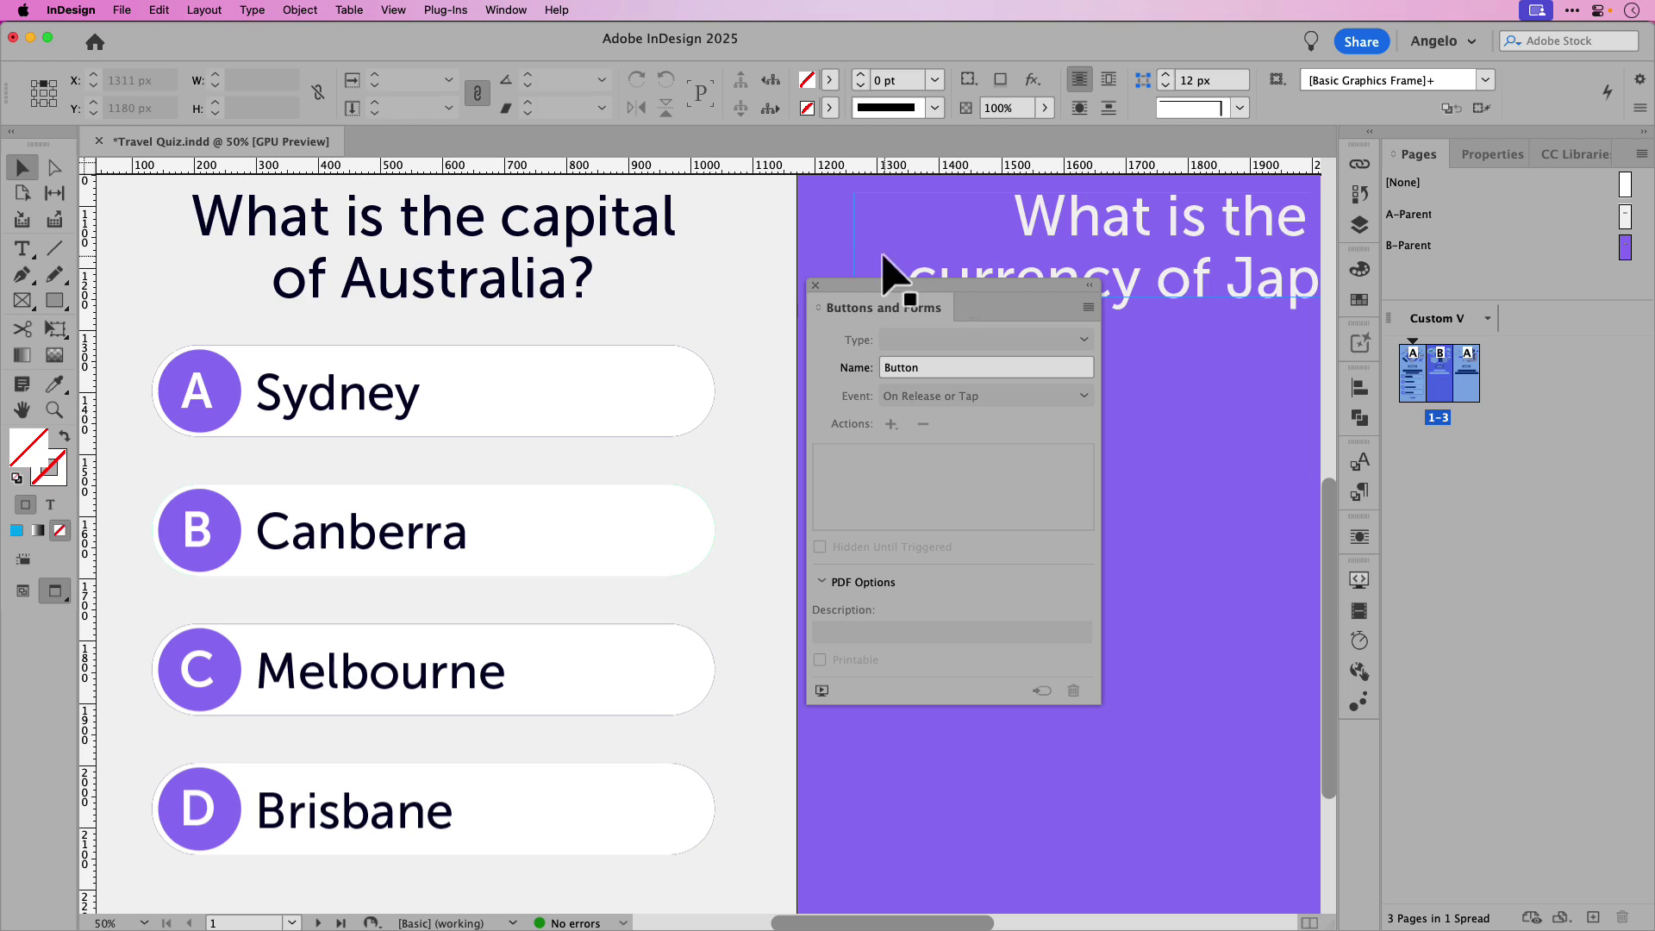
click(513, 9)
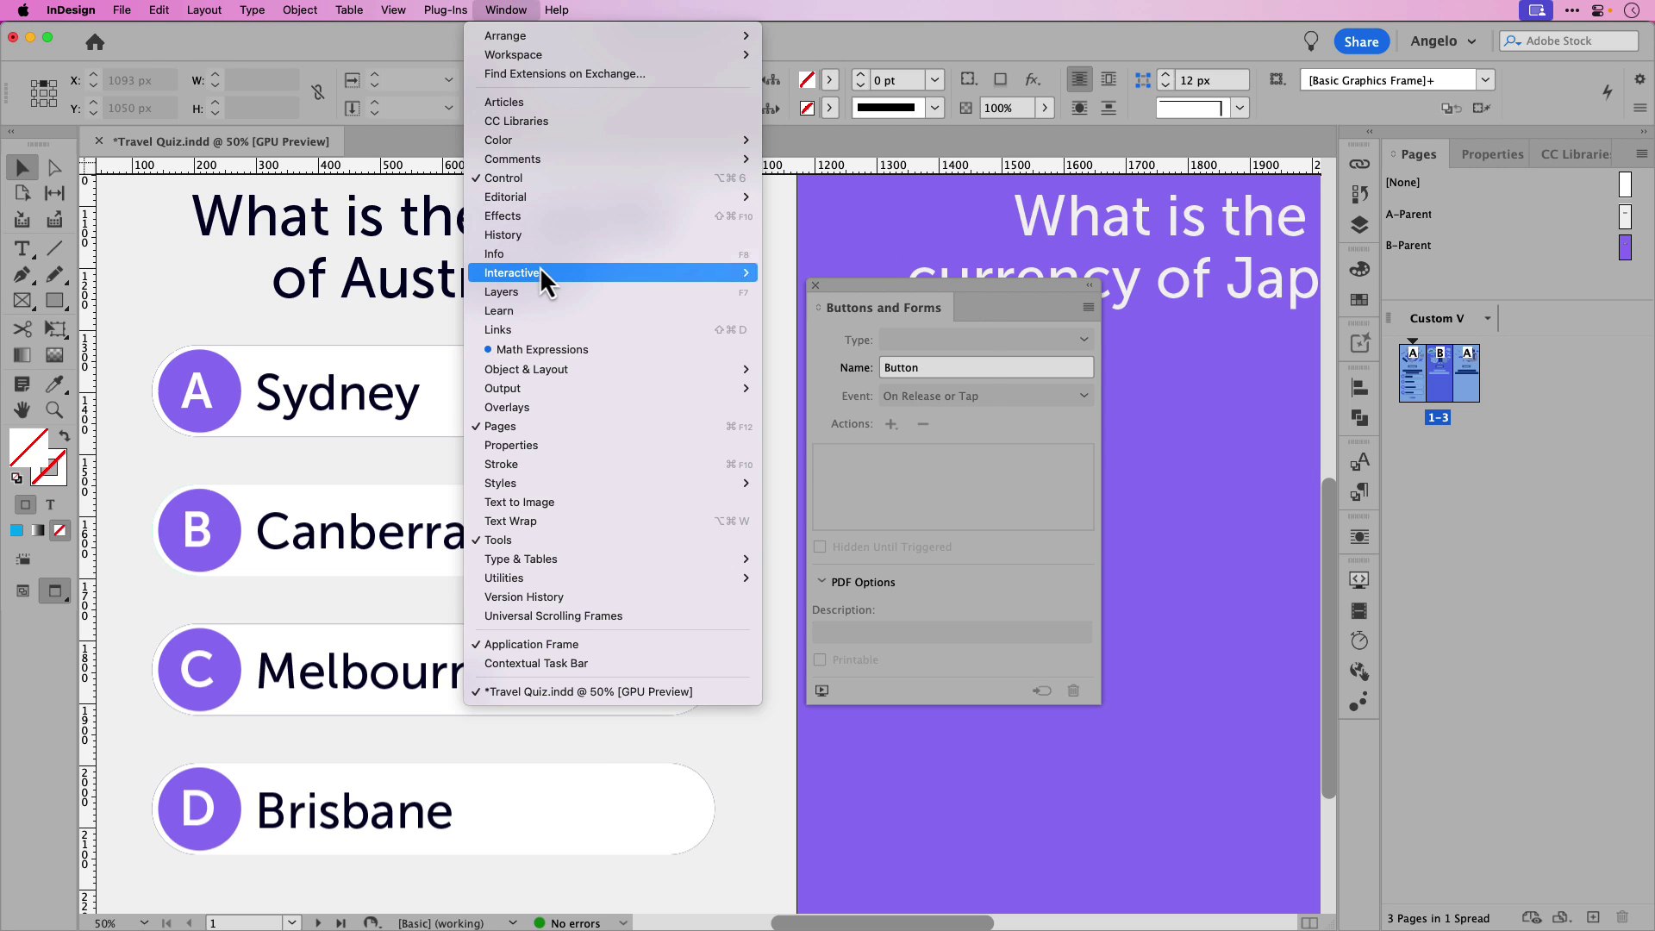
mouse_move(540, 268)
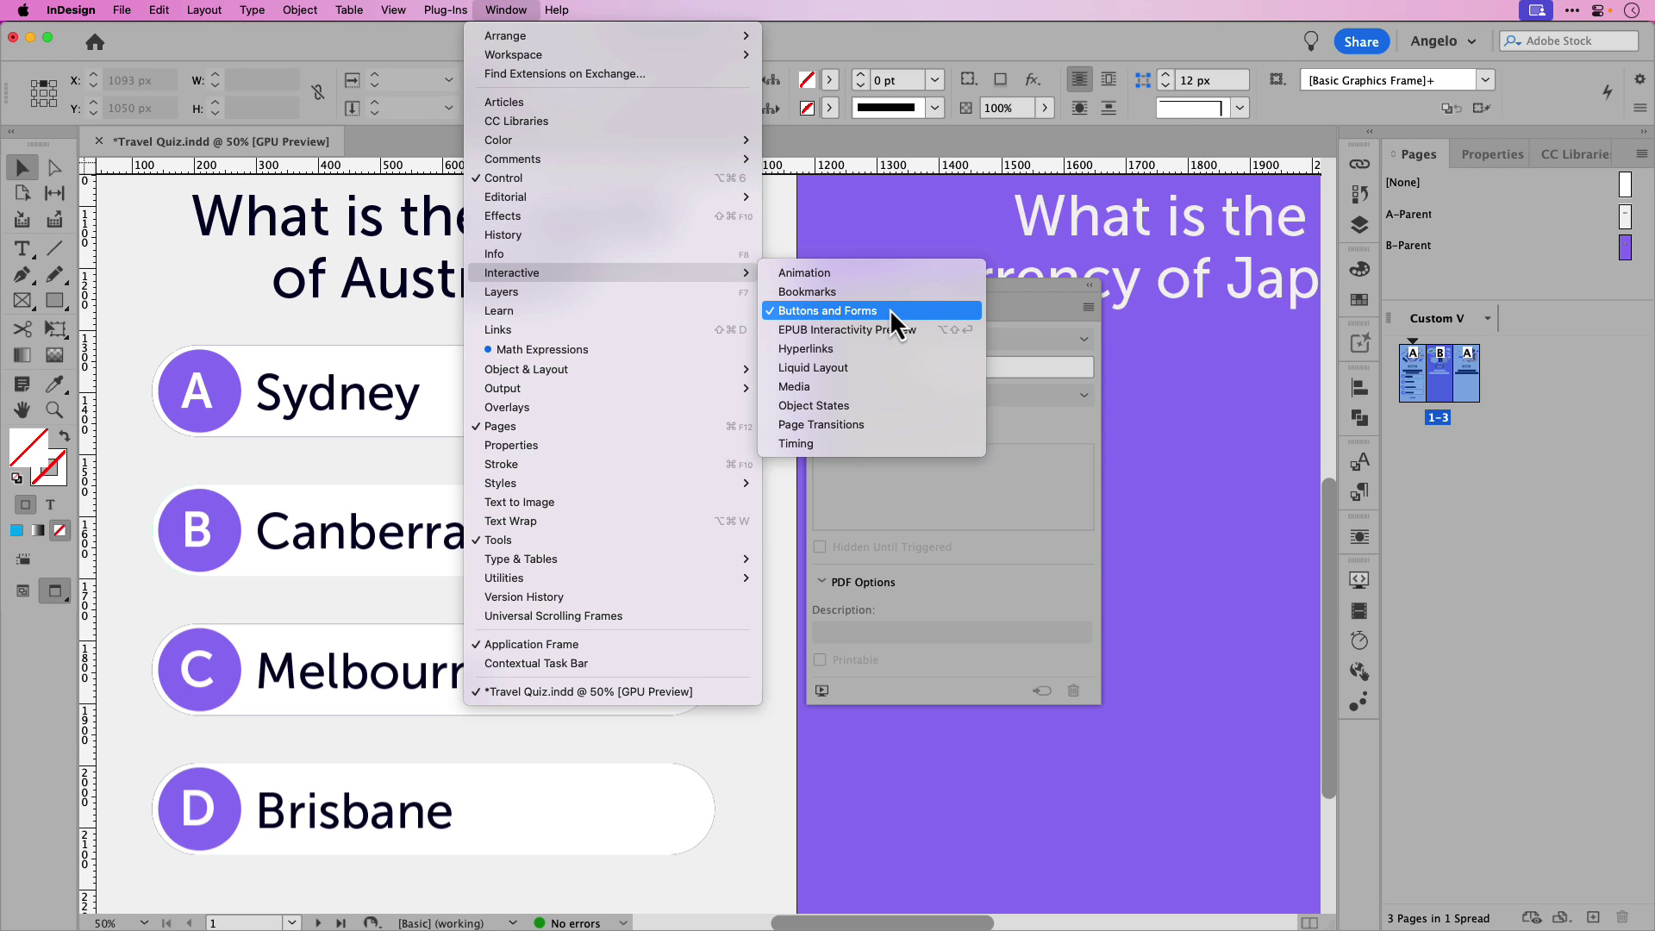
click(912, 309)
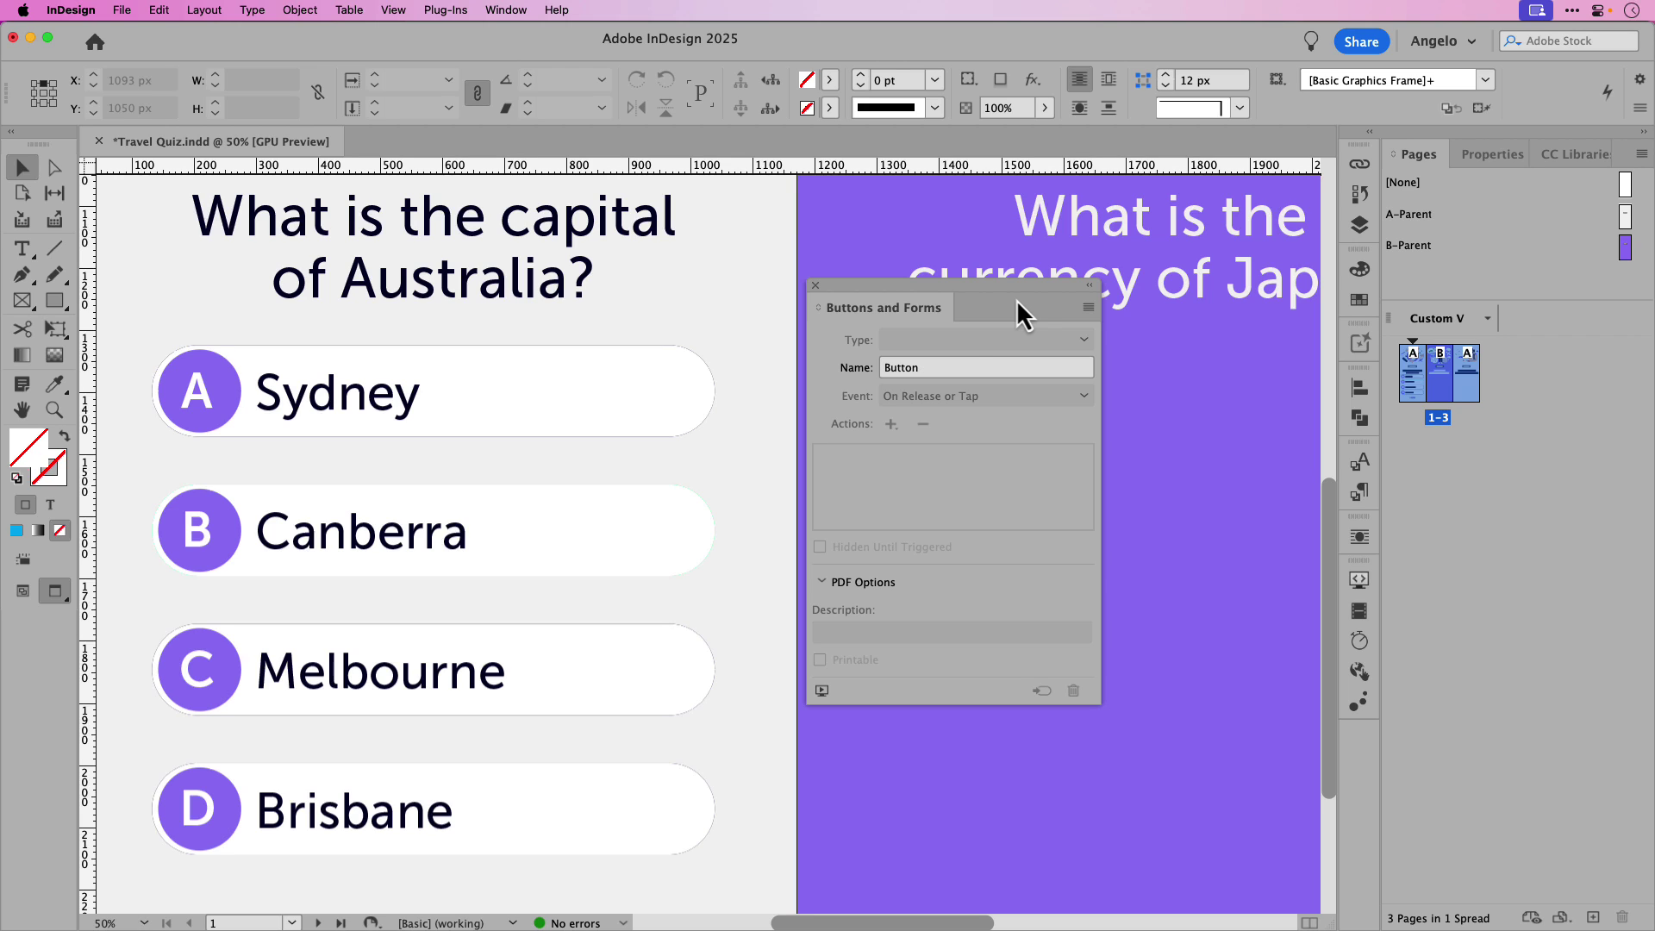
- Convert the Sydney, Canberra, Melbourne and Brisbane groups on the Questions layer to the Button type together
click(530, 428)
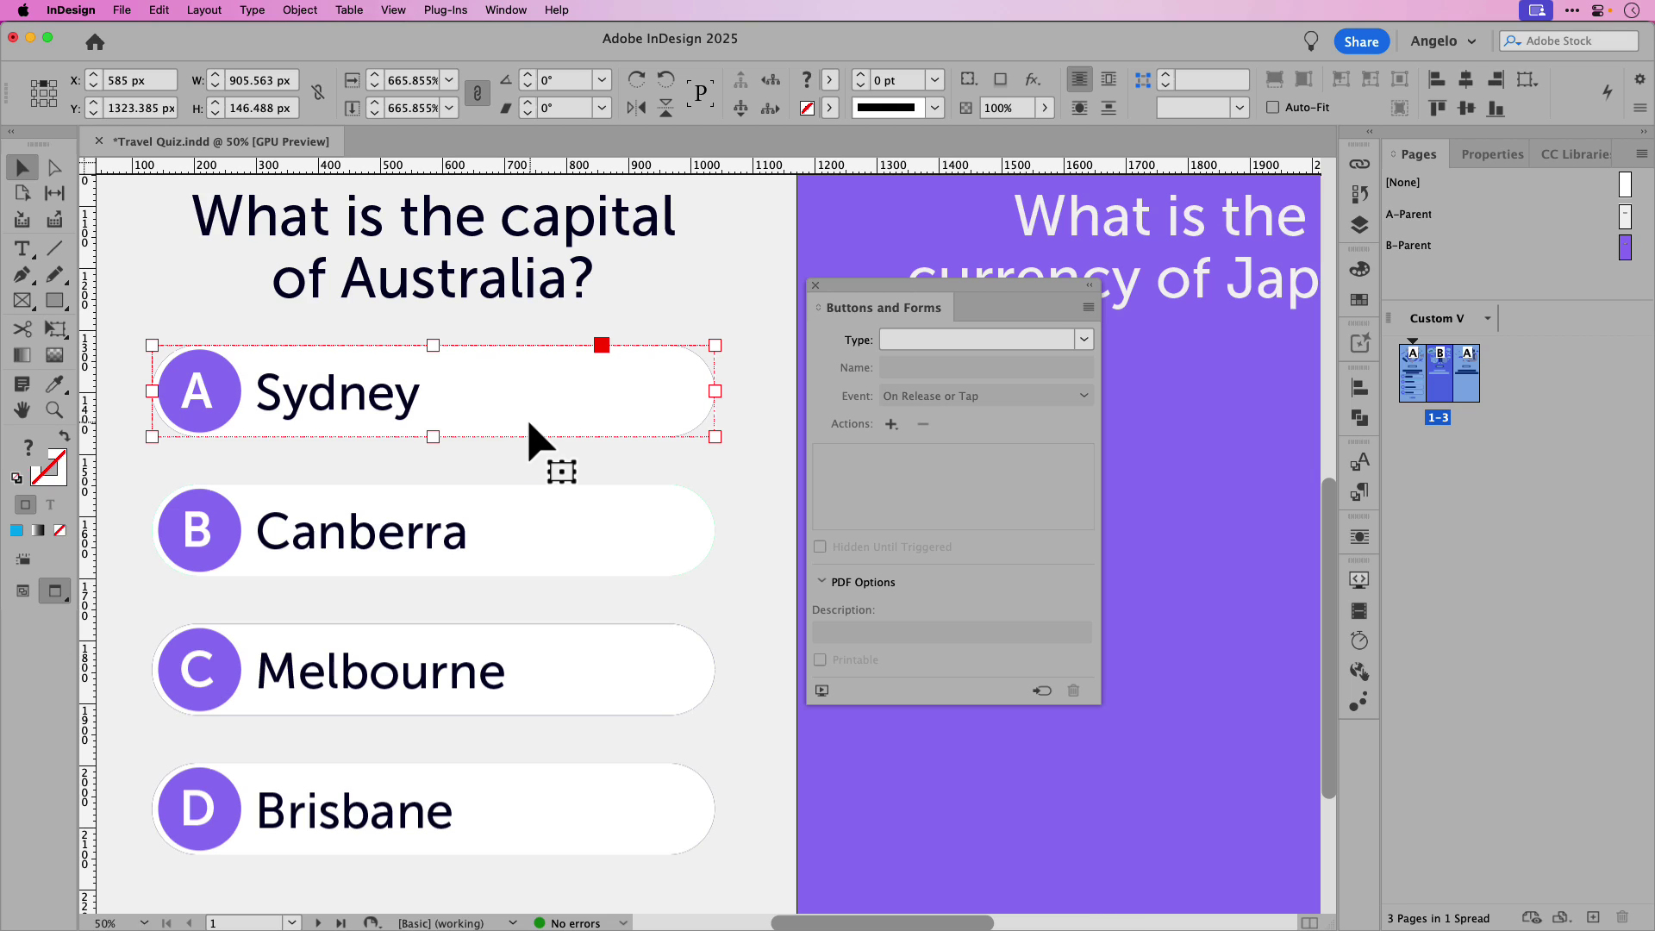
shift+click(561, 528)
shift+click(551, 684)
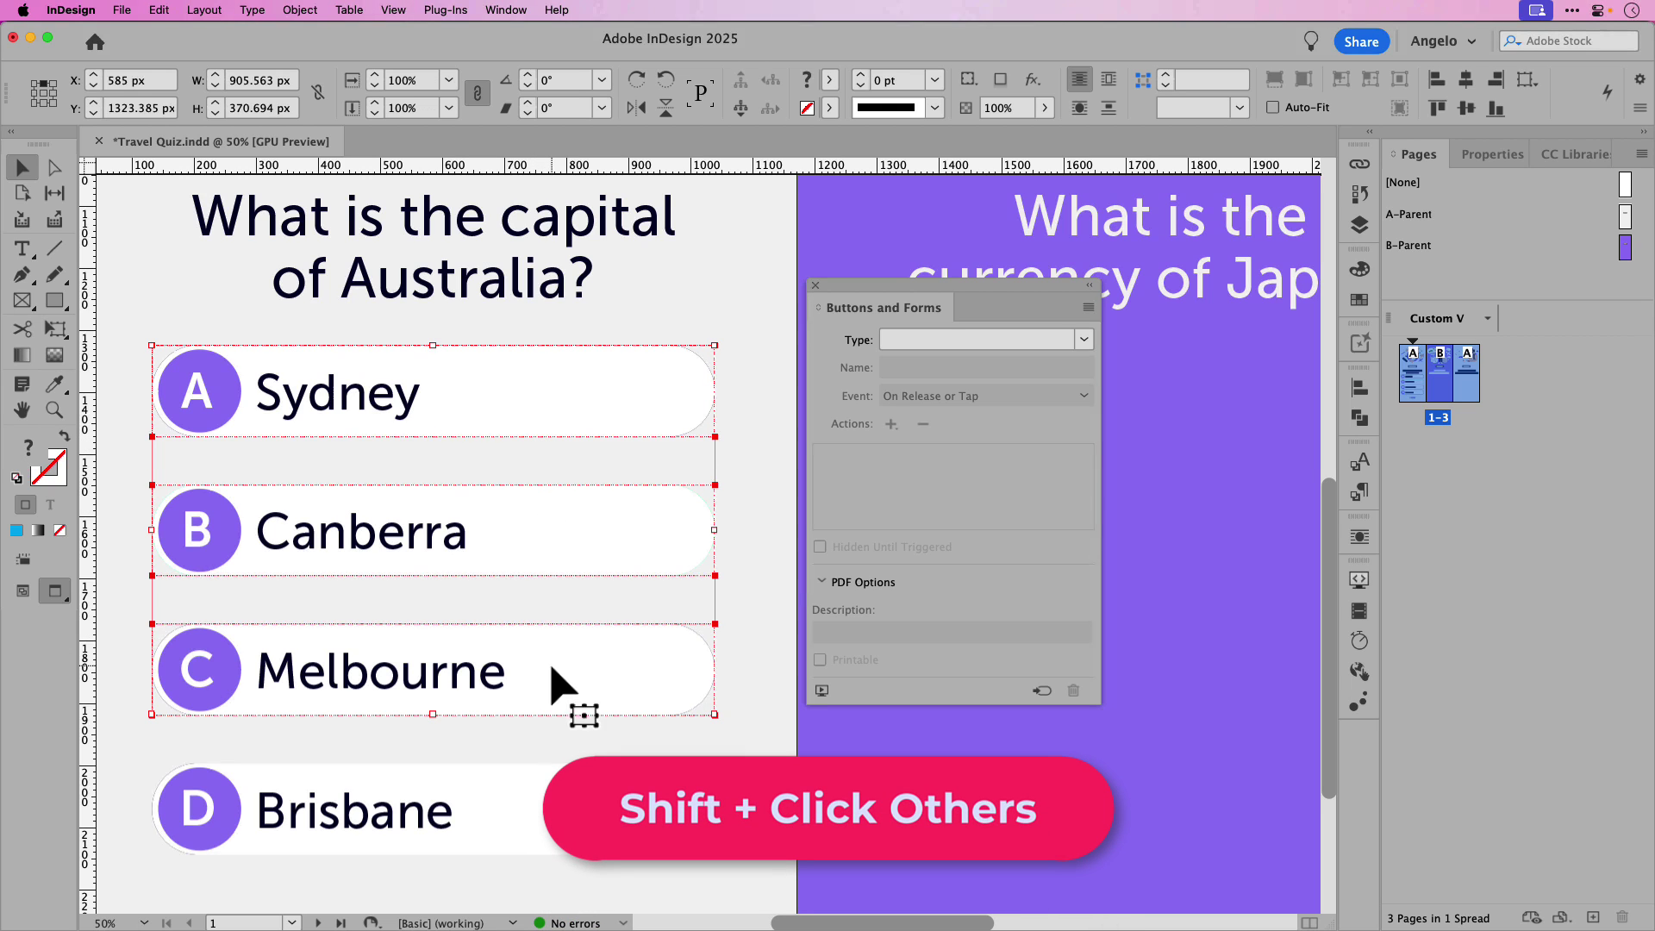
shift+click(576, 828)
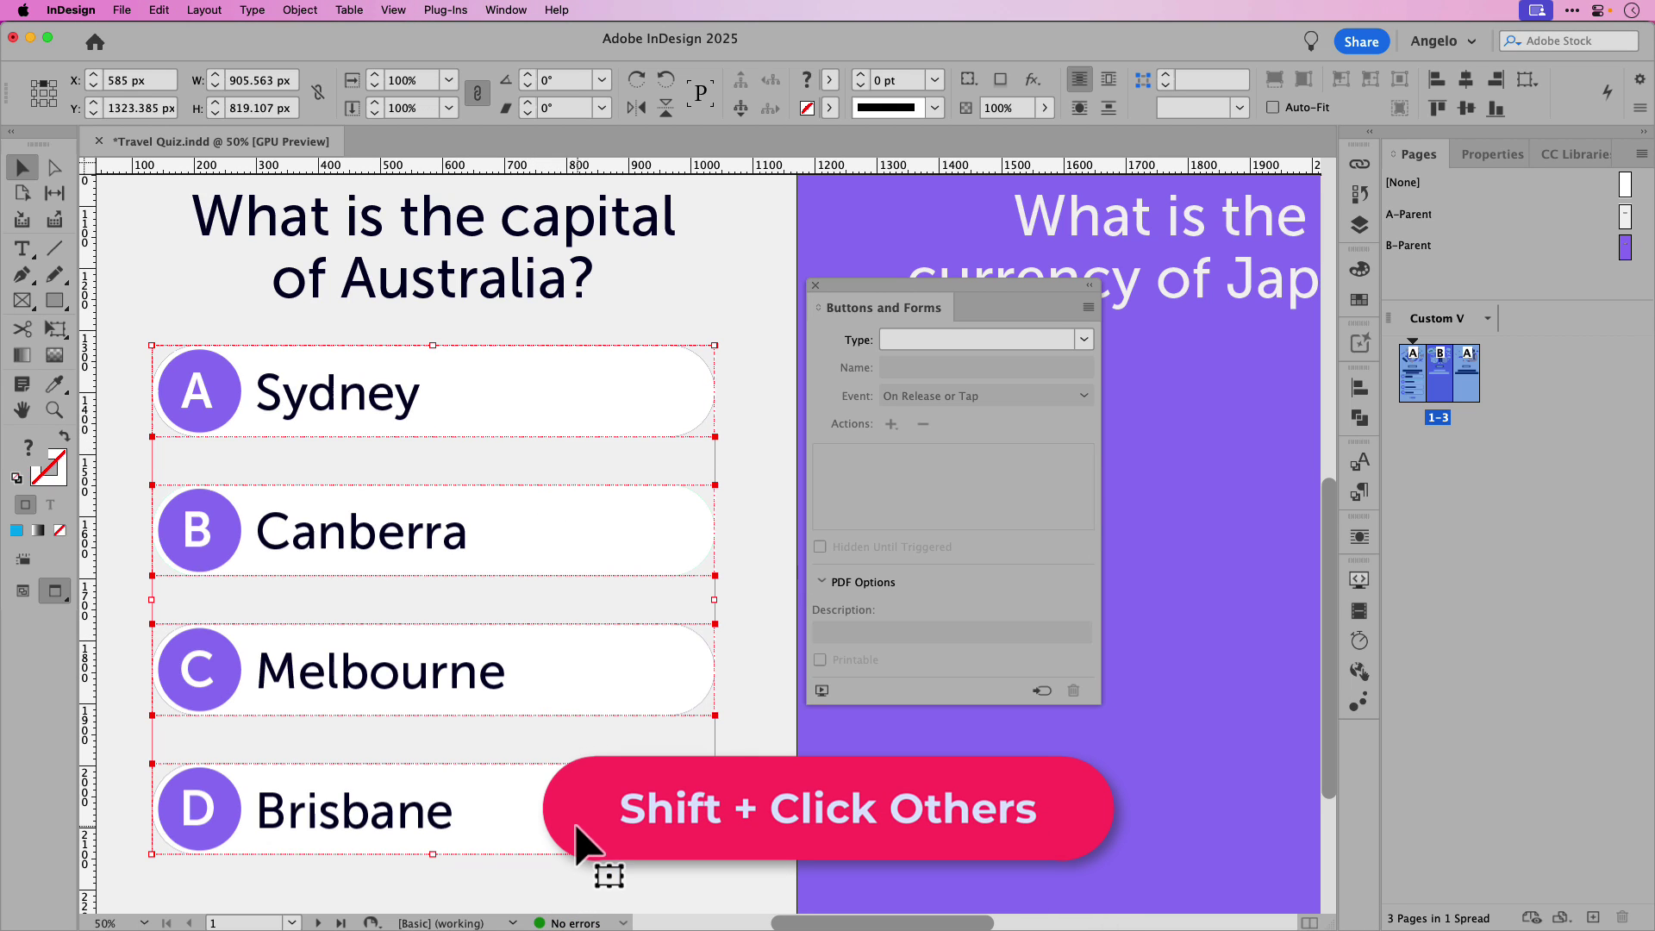
click(1083, 339)
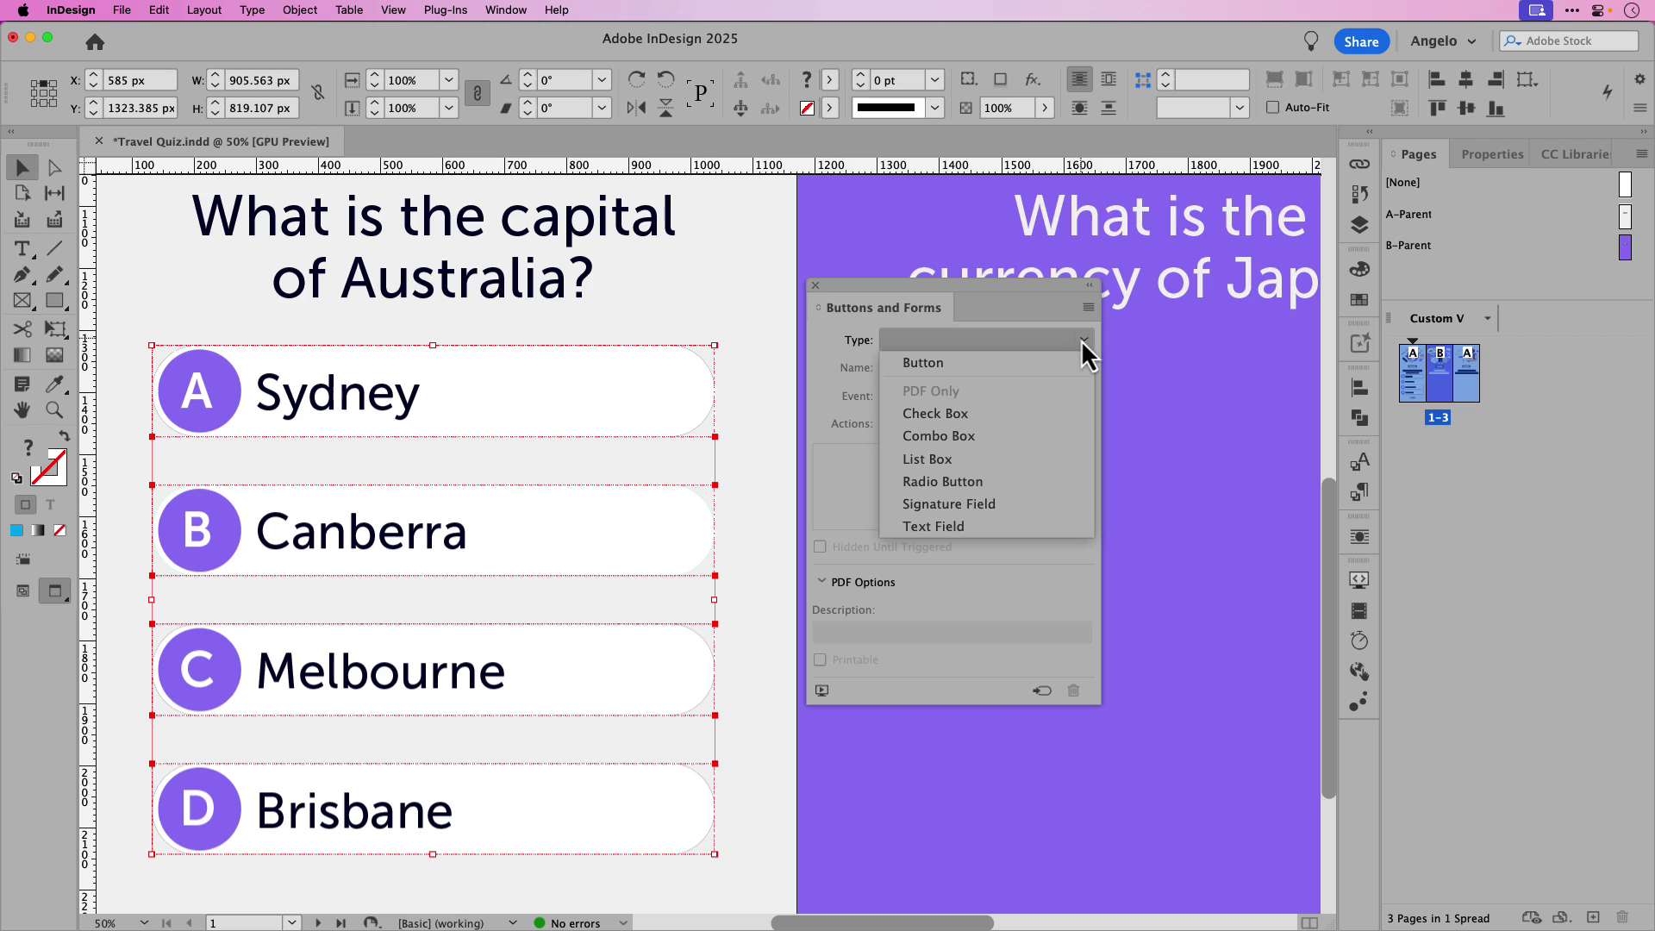
click(979, 362)
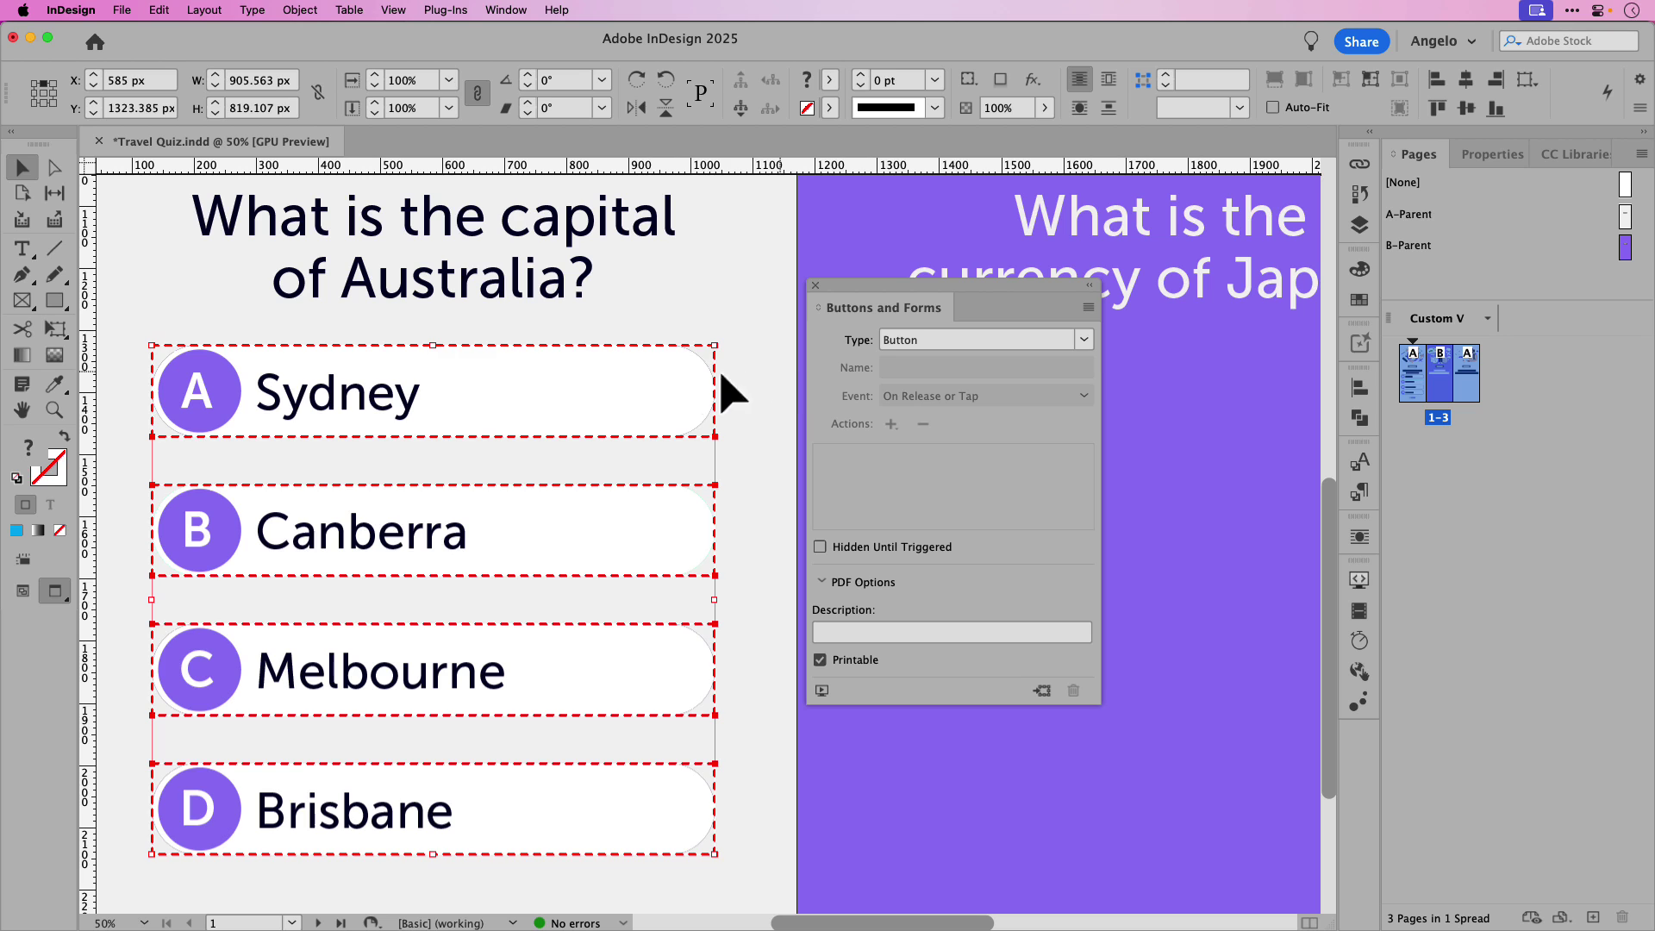
- Name the Sydney button "Sydney Question" and the Canberra button "Canberra Question"
click(595, 393)
click(886, 365)
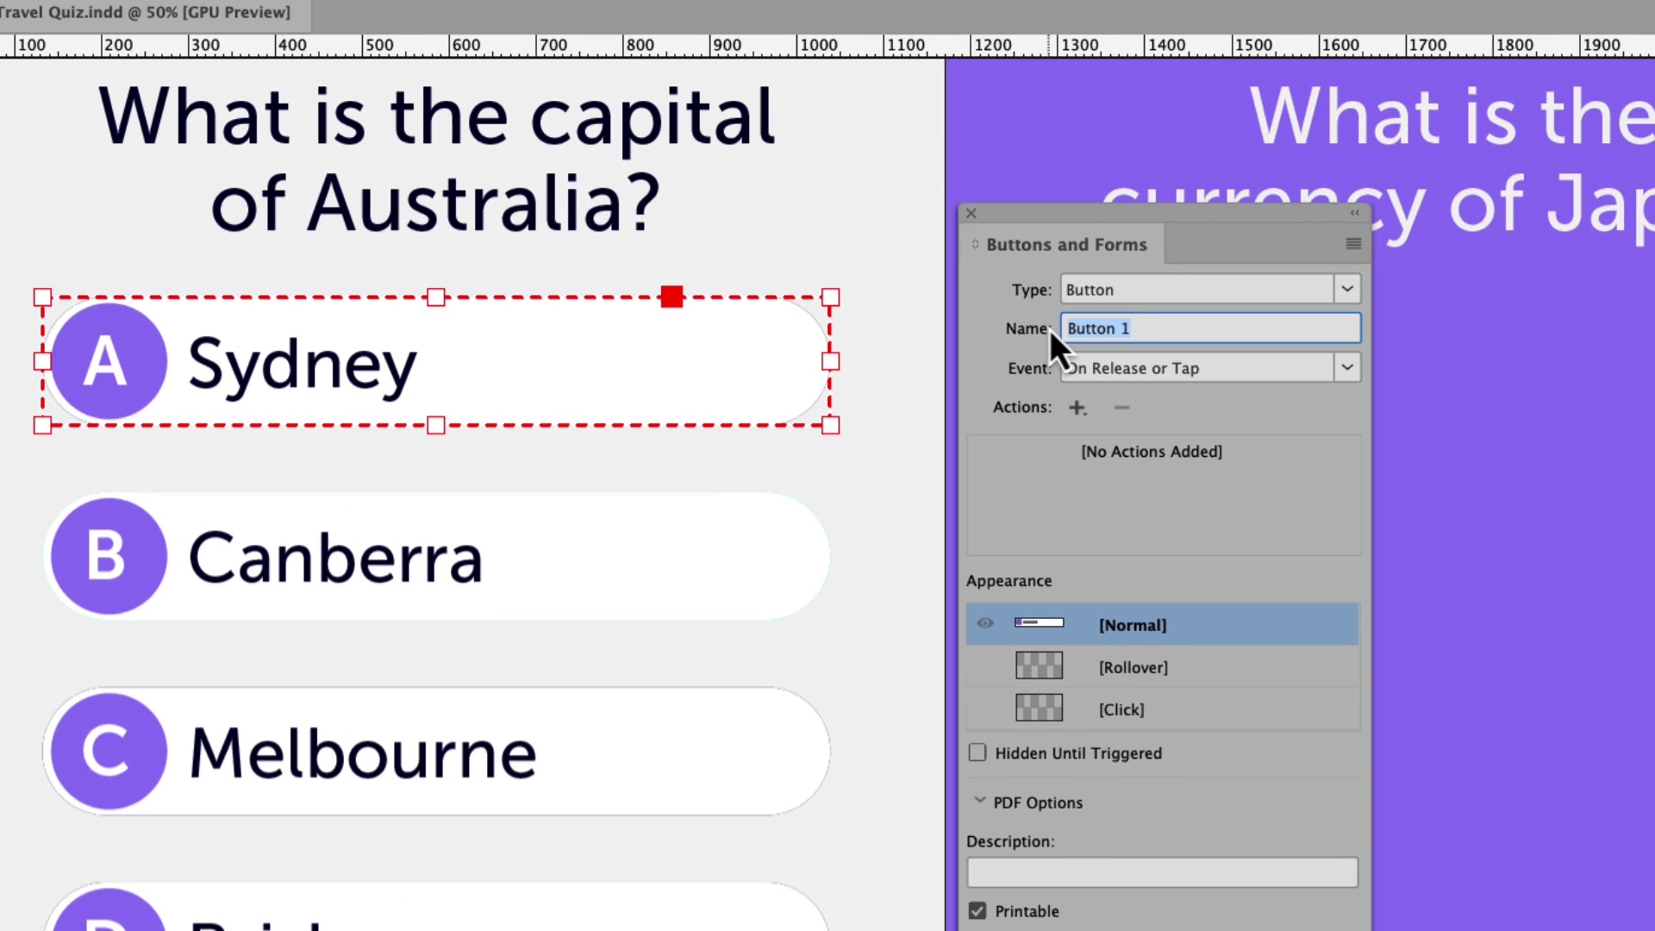
text(Sydney Question)
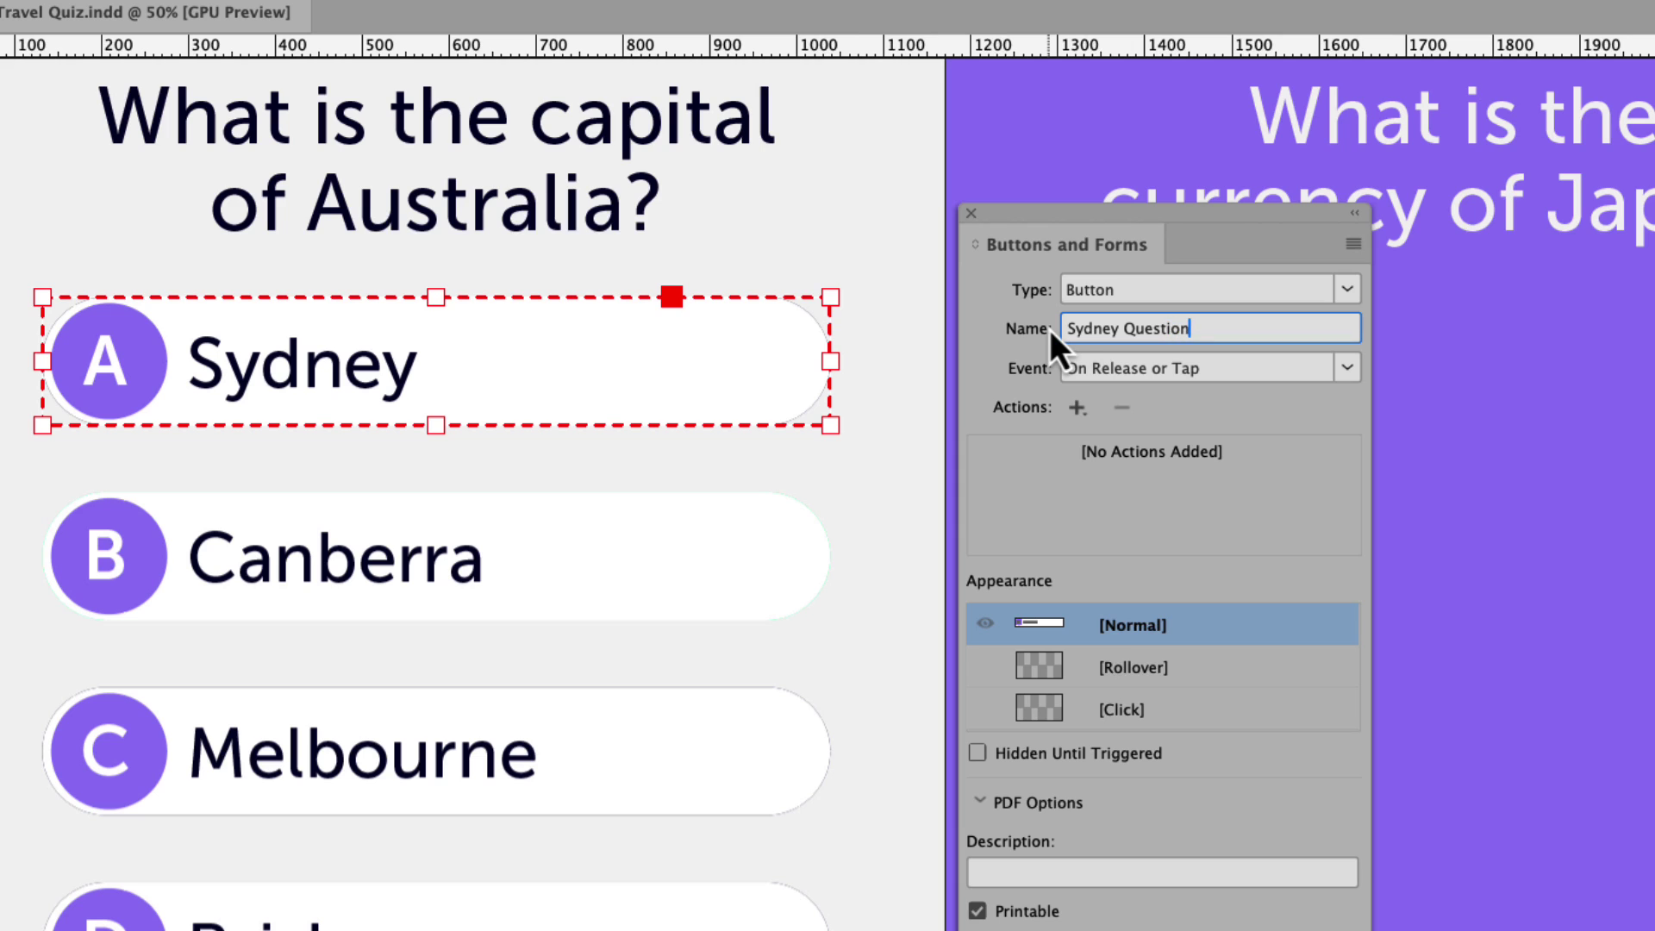
click(755, 554)
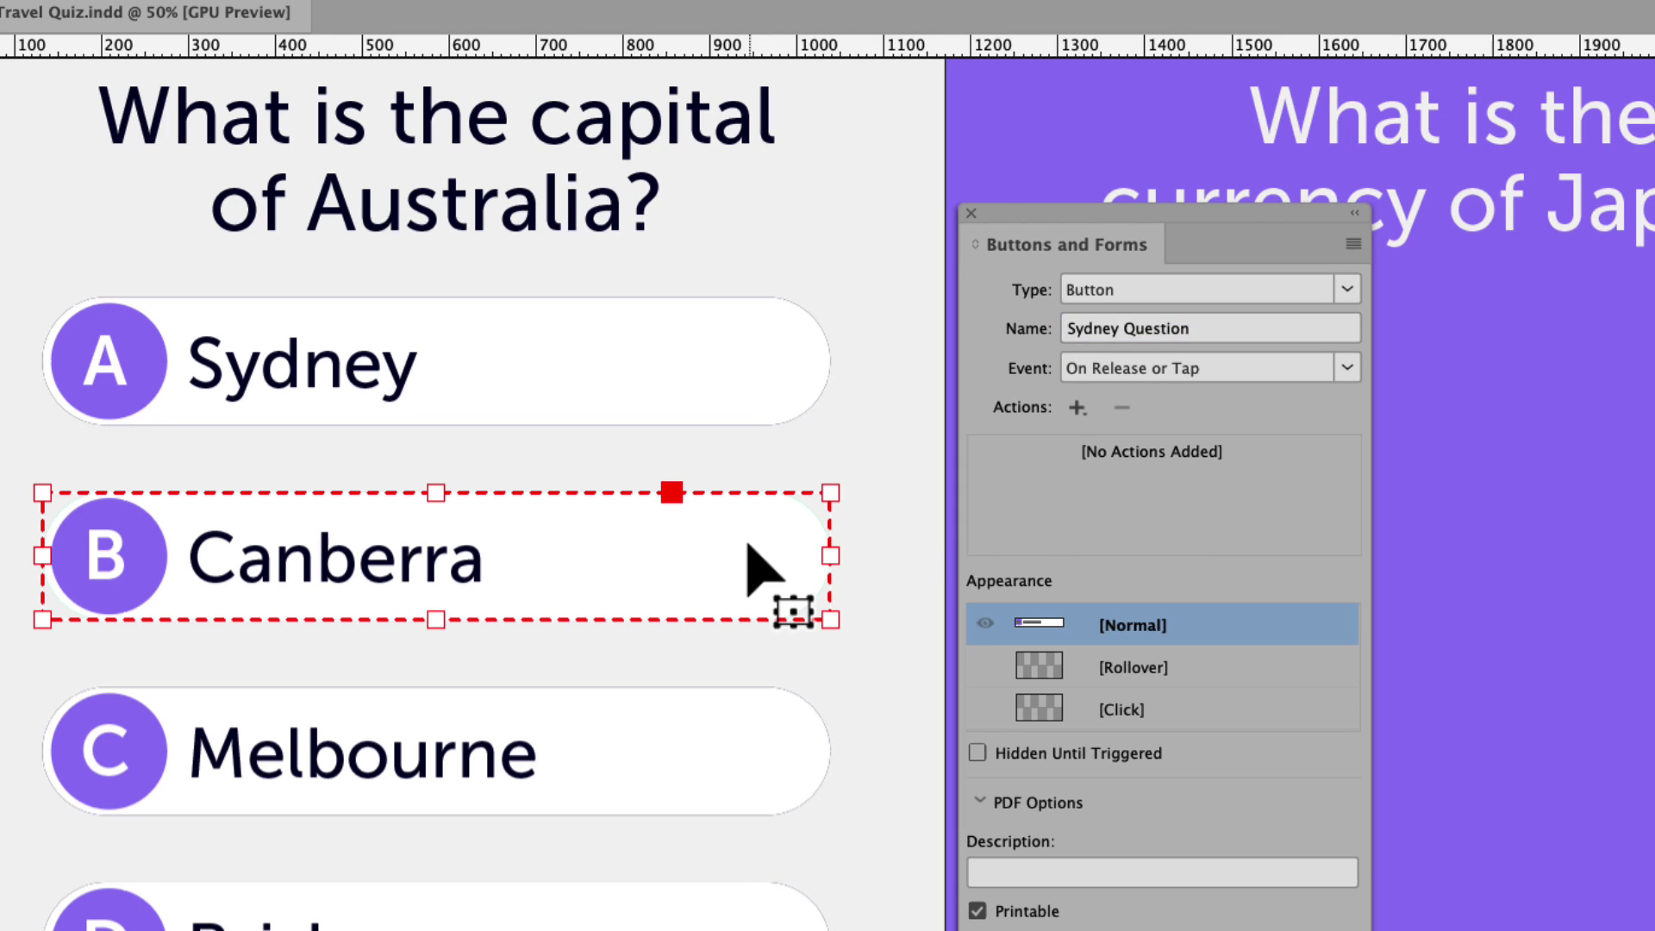
click(1151, 331)
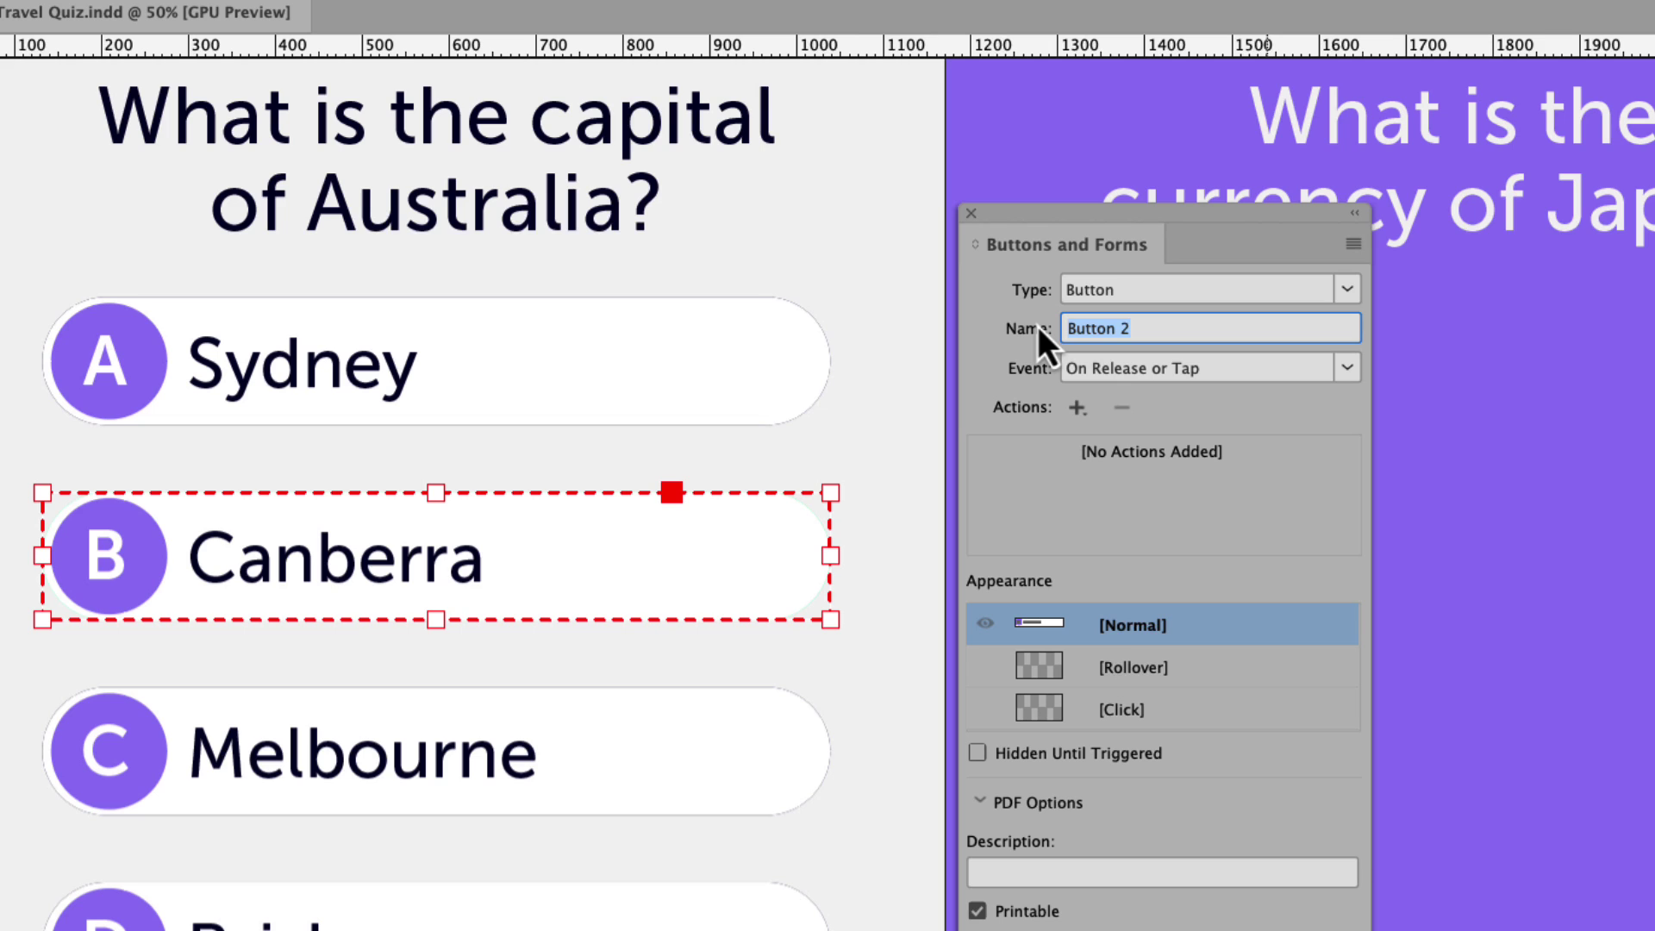
text(Canberra Question)
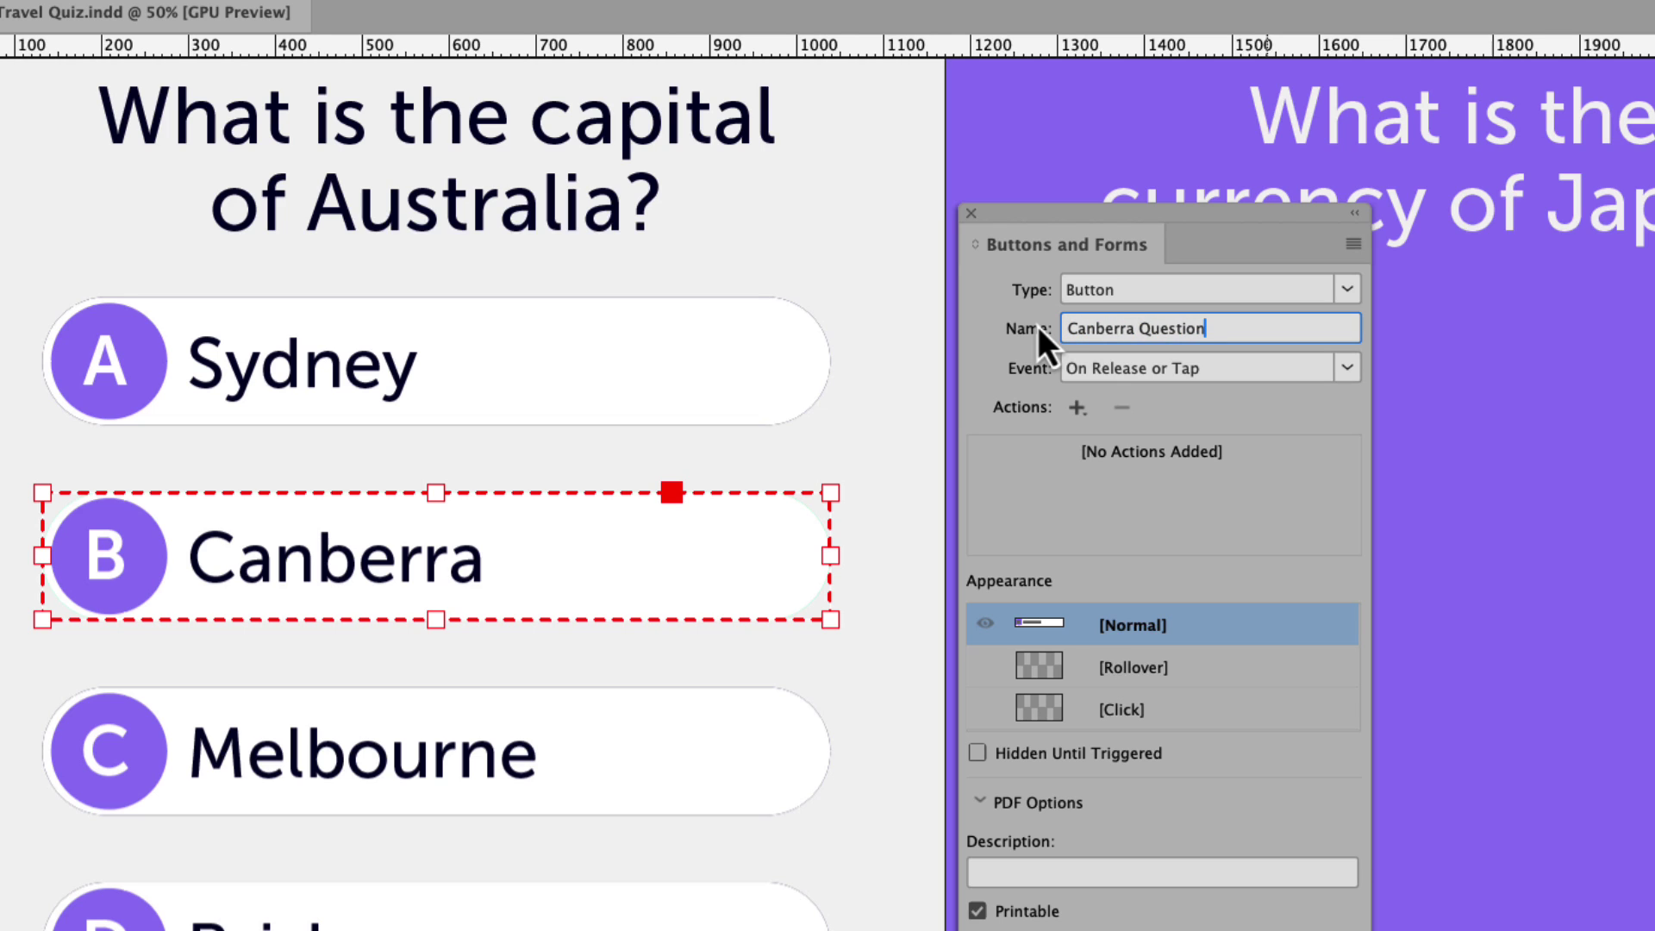
key(Return)
- Name the Melbourne button "Melbourne Question" and the Brisbane button "Brisbane Question"
click(591, 798)
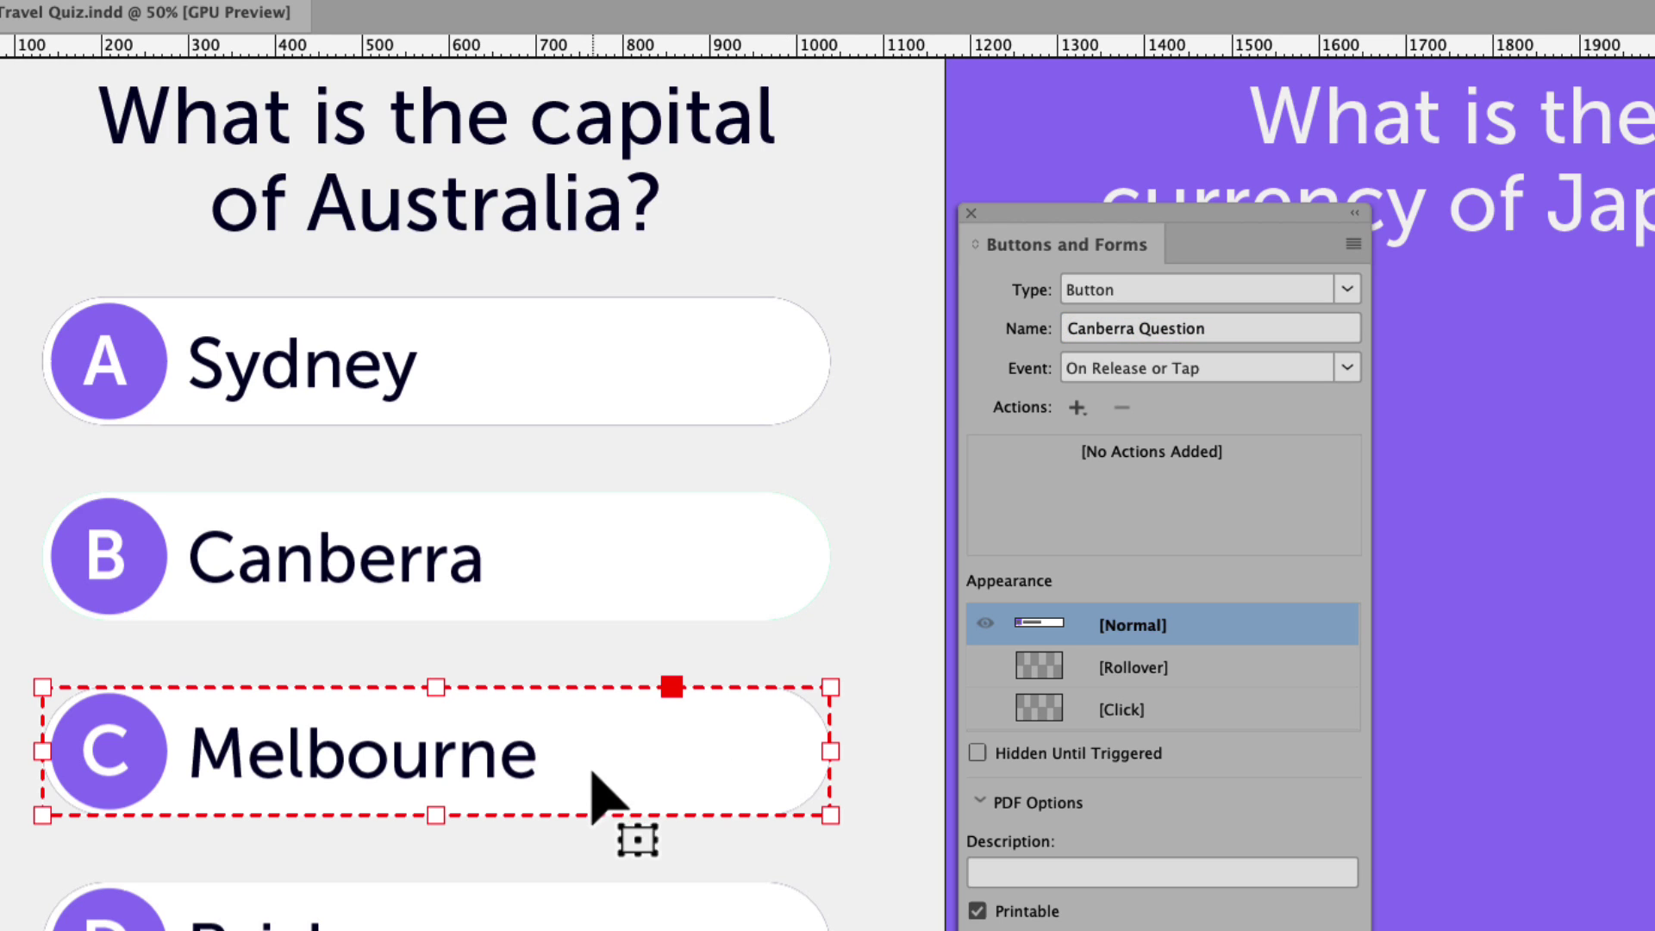
click(1150, 335)
text(M)
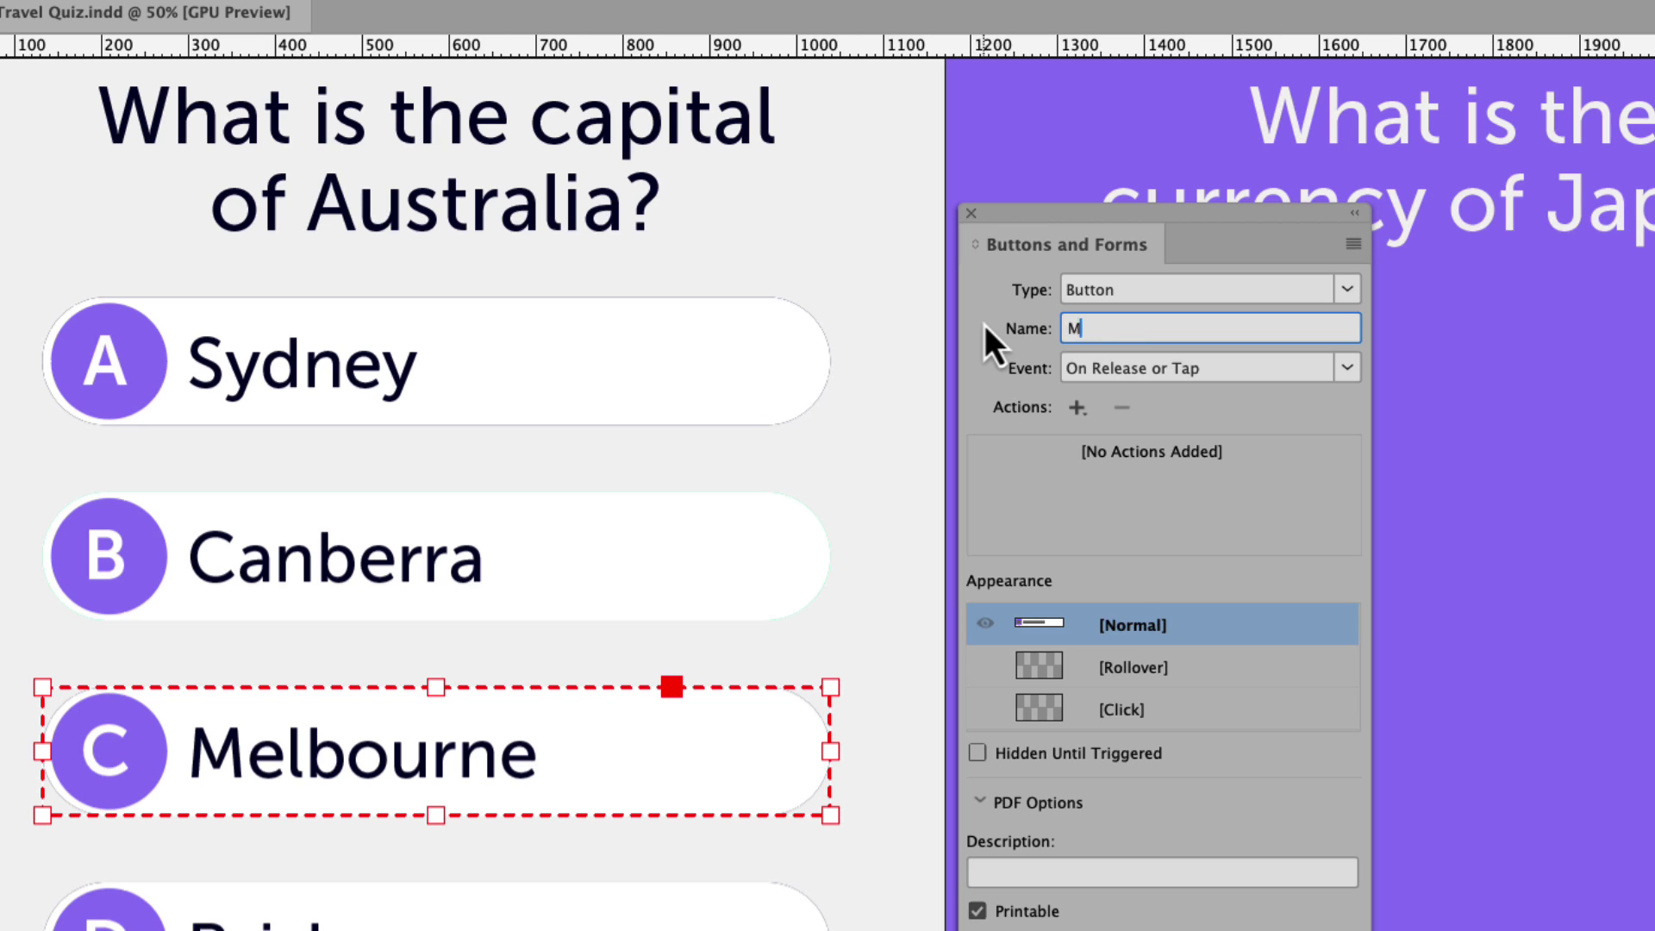
text(elbourne Question)
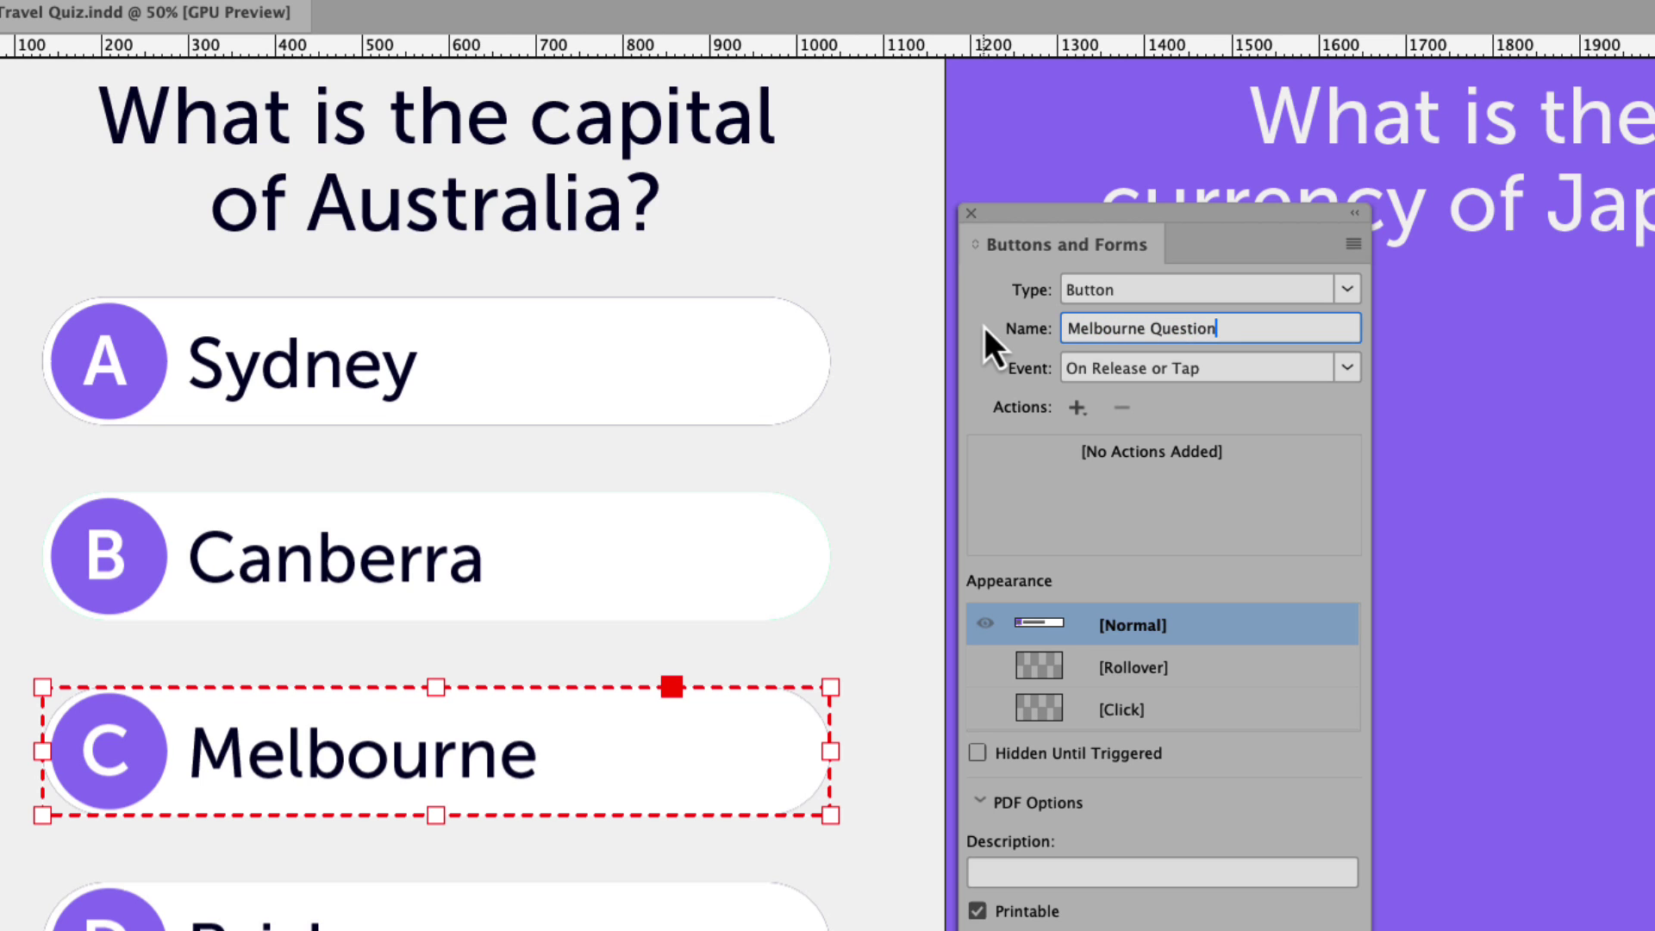
key(Return)
scroll(794, 709, down, 3)
click(659, 757)
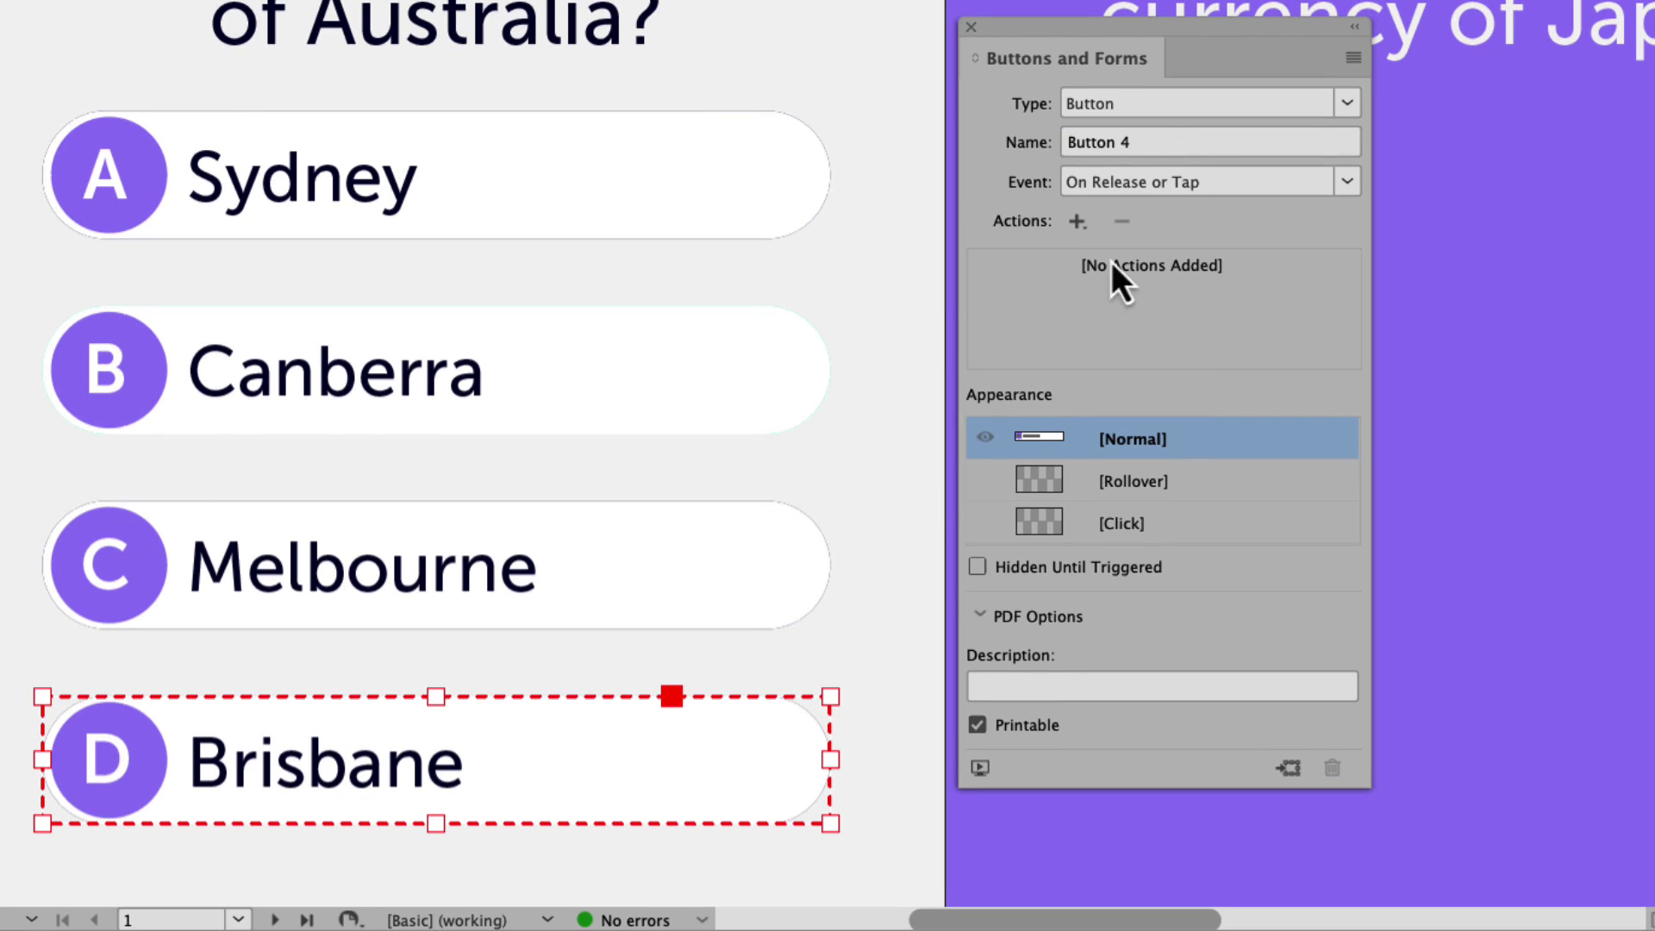
click(1172, 141)
text(Brisb)
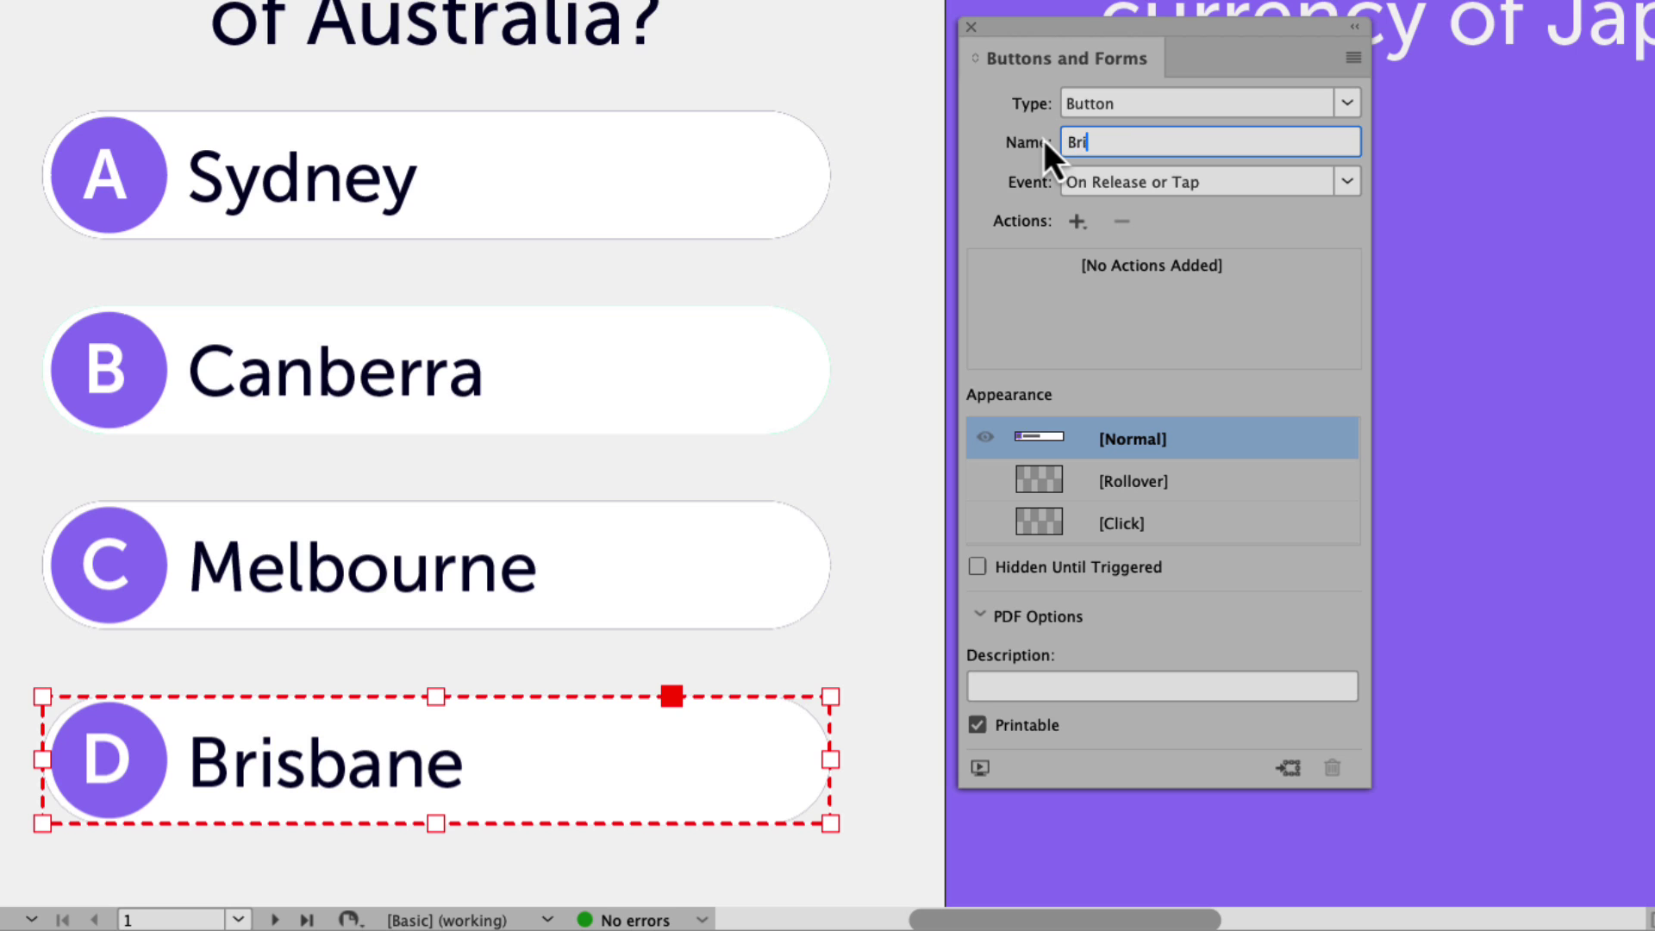
text(ane Question)
key(Return)
- Hide the Questions layer to reach the coloured answer groups beneath it
click(1546, 83)
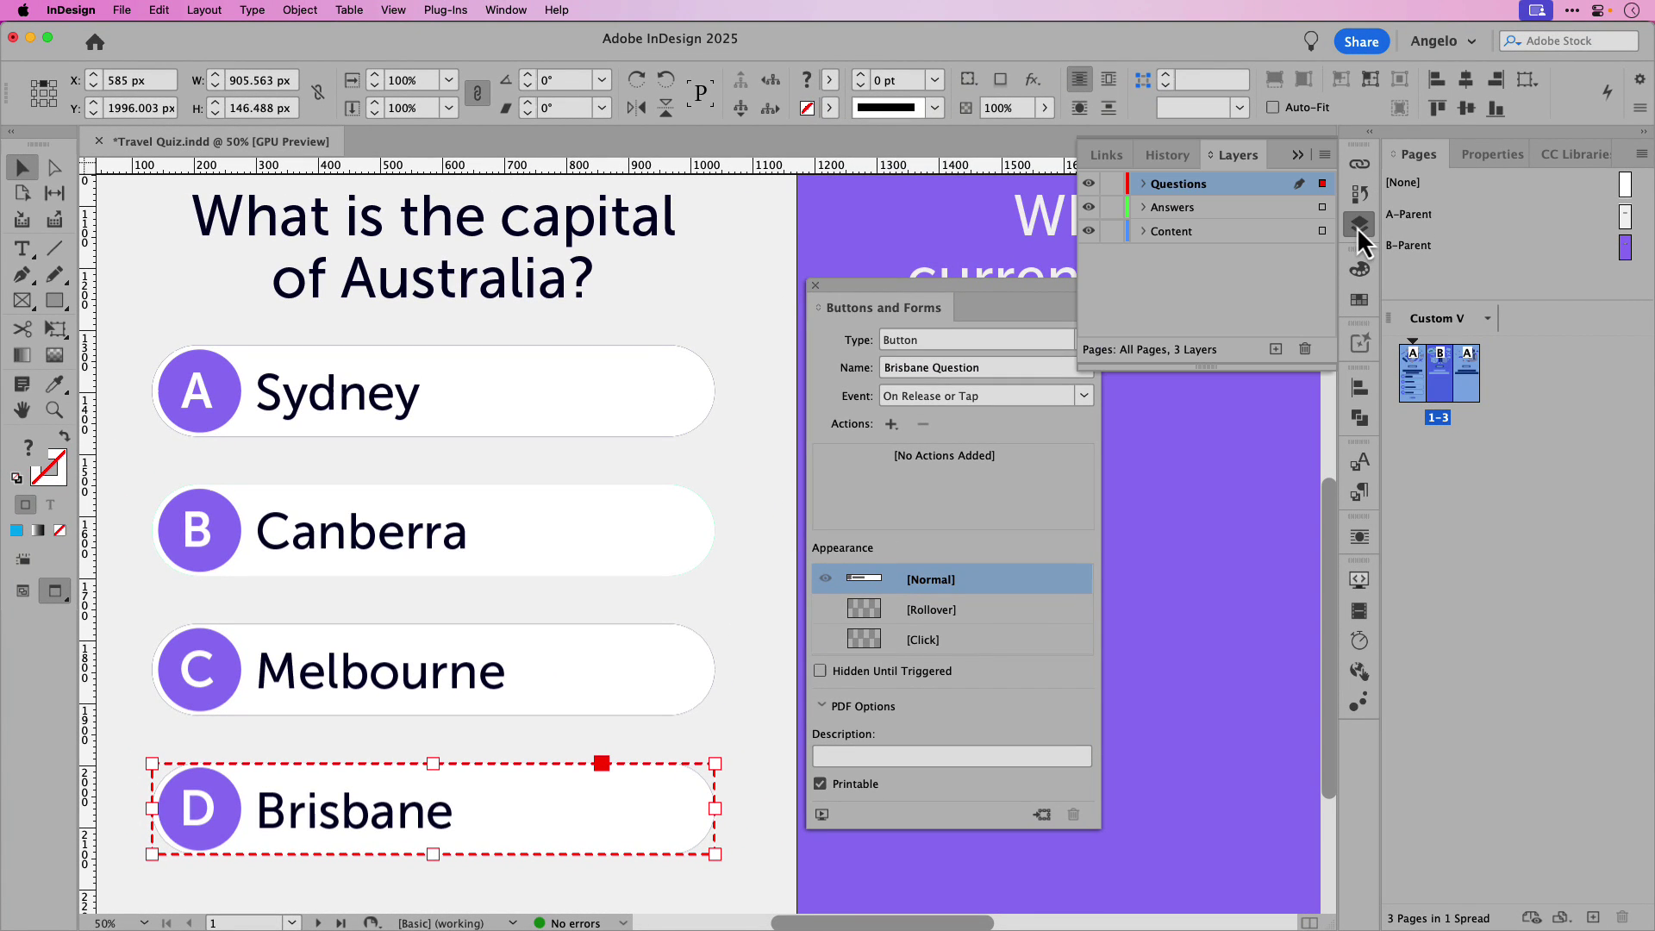
click(1087, 184)
click(685, 405)
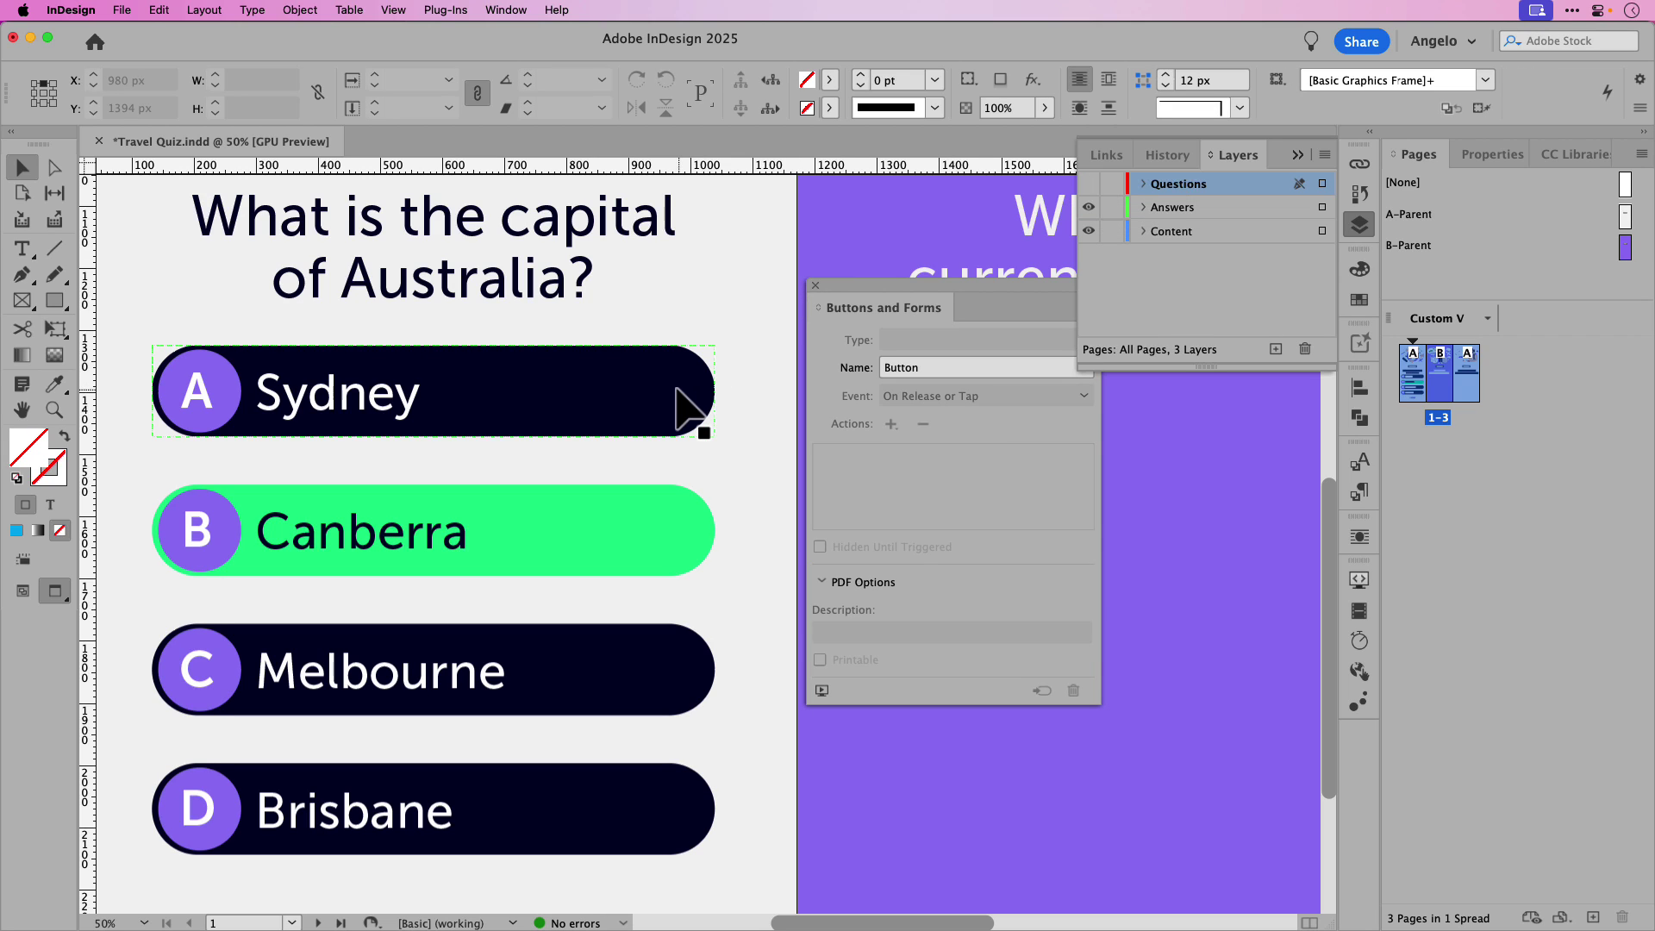
- Convert the Sydney, Canberra, Melbourne and Brisbane groups on the Answers layer to the Button type together
click(678, 392)
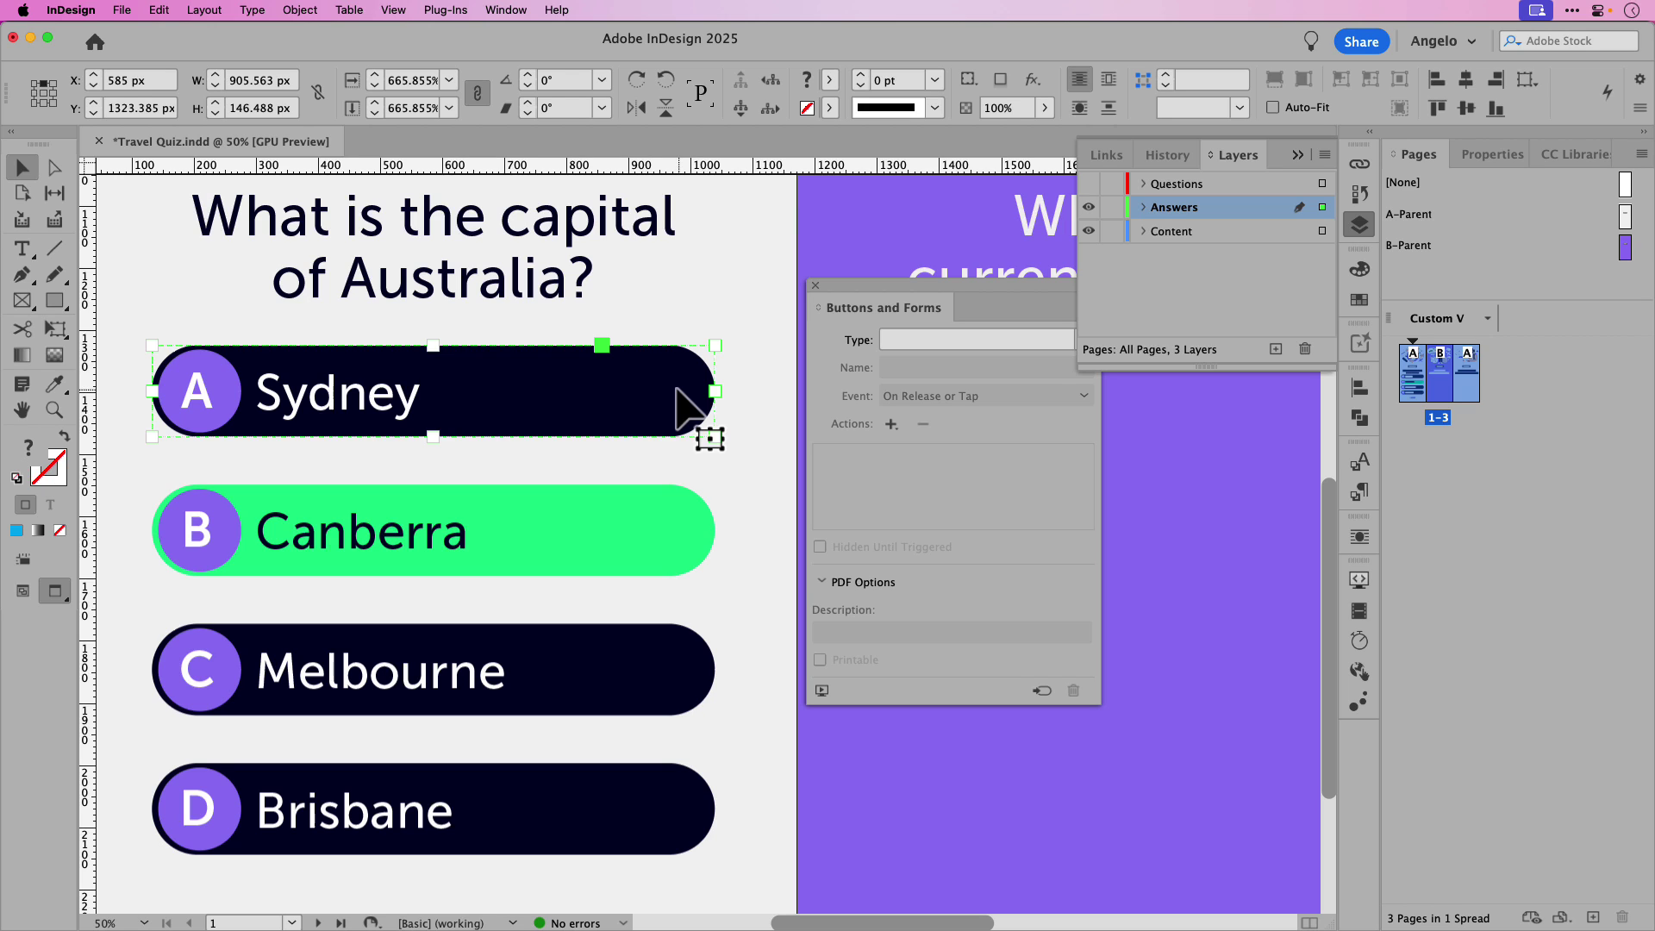
shift+click(639, 524)
shift+click(628, 657)
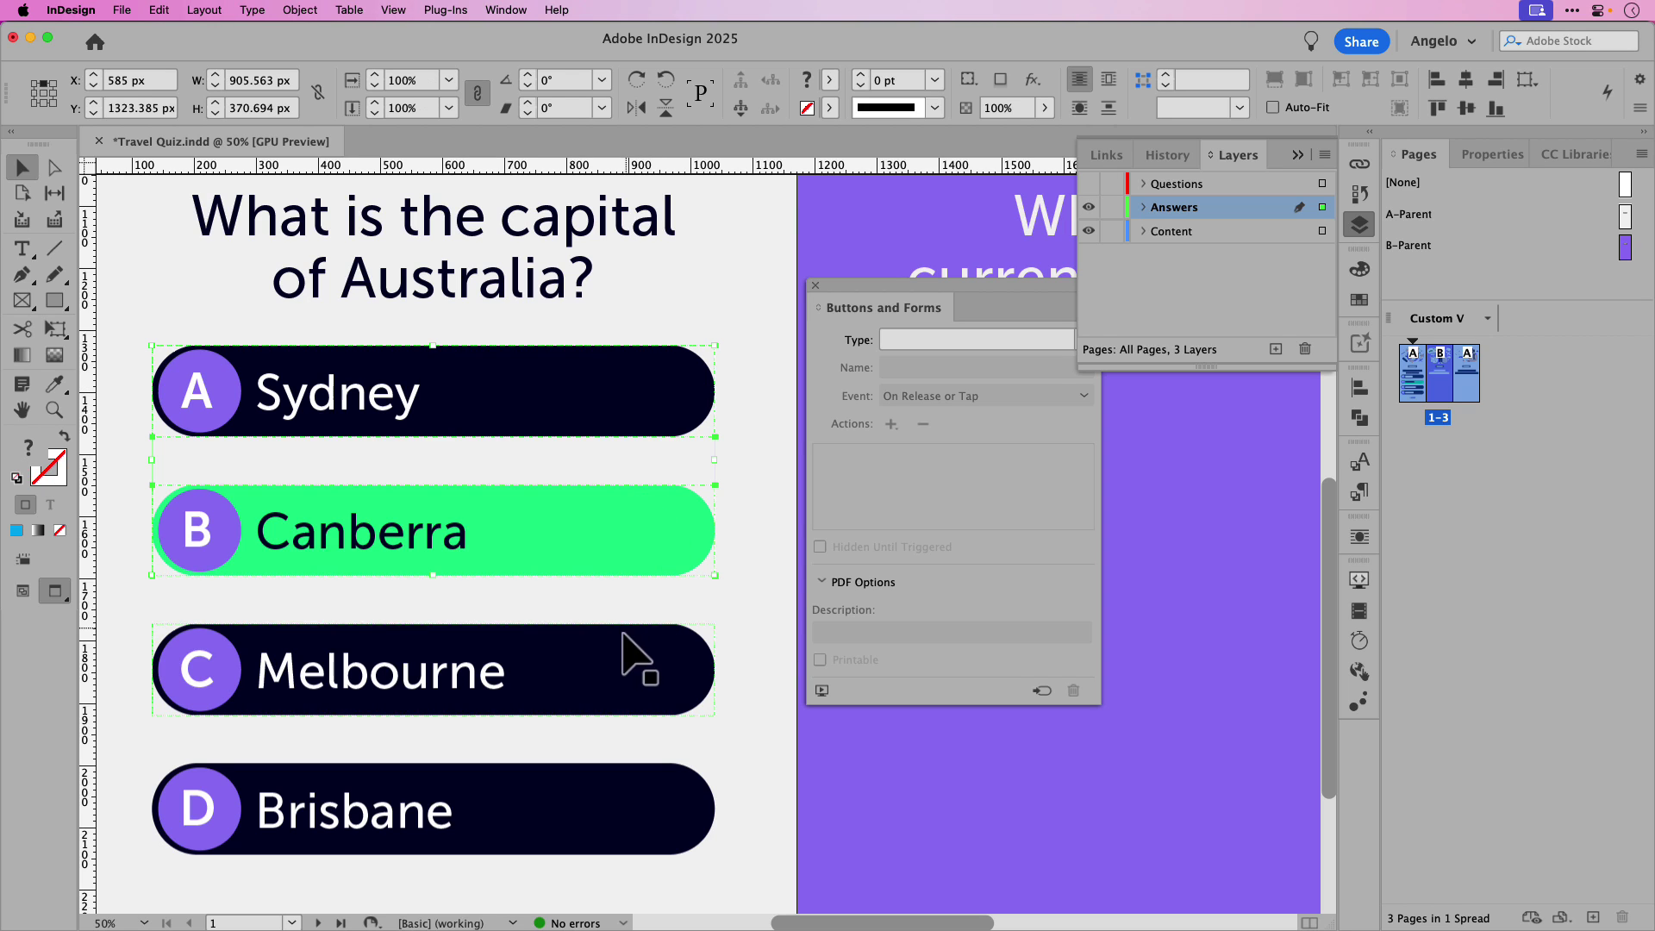
shift+click(611, 775)
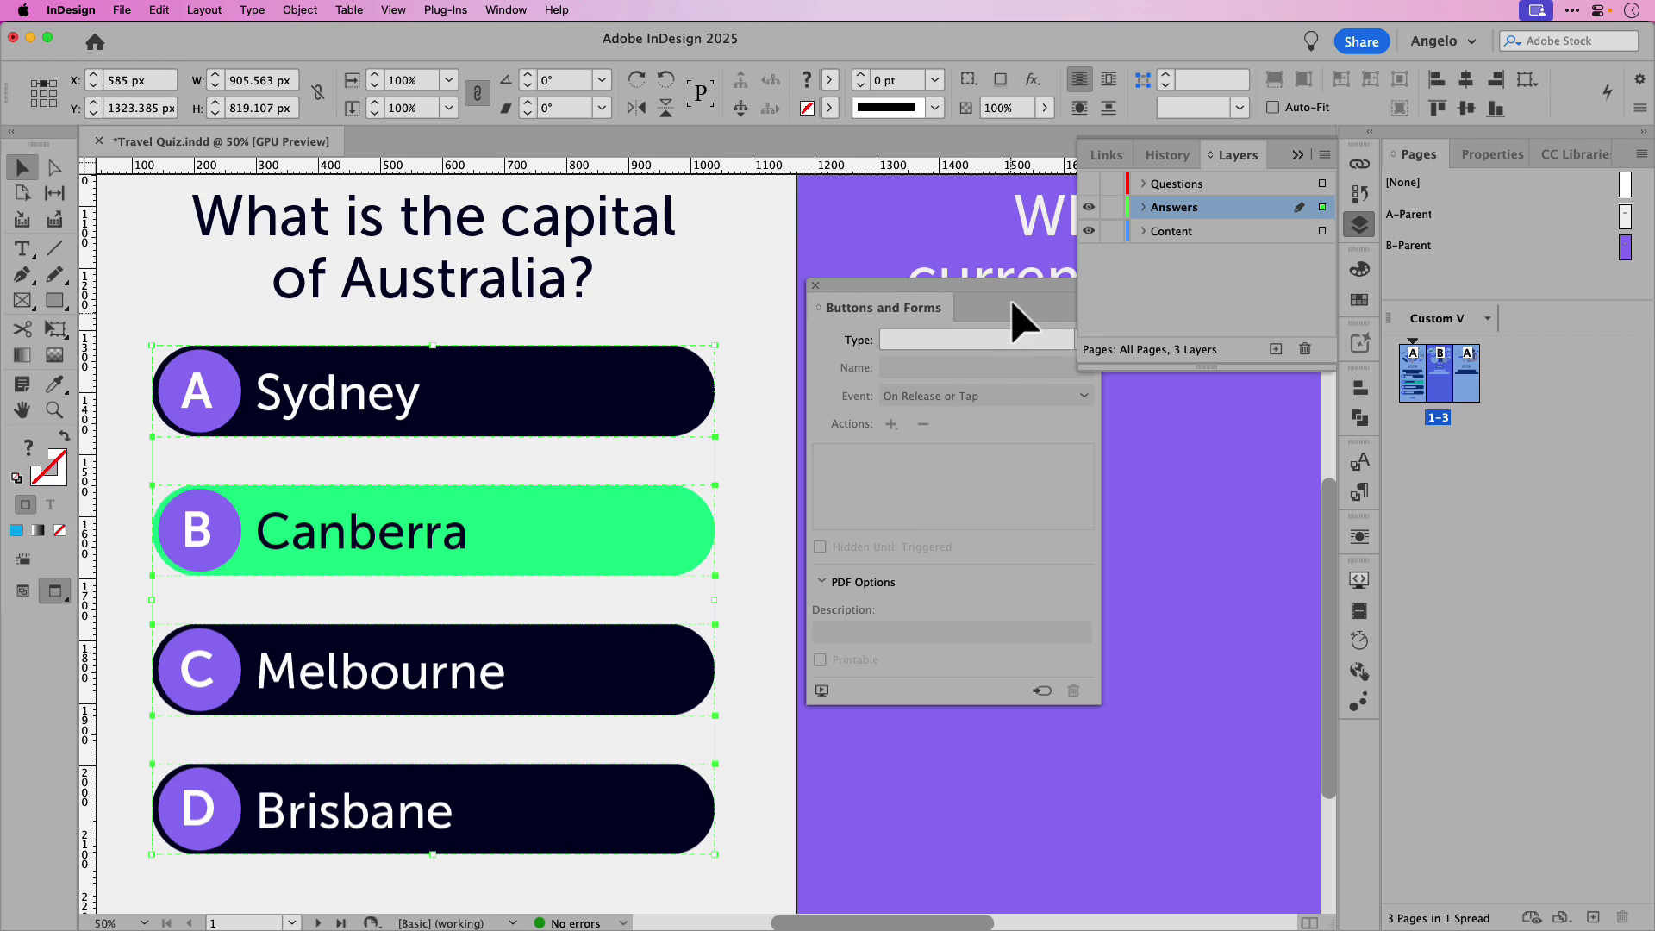
click(1080, 341)
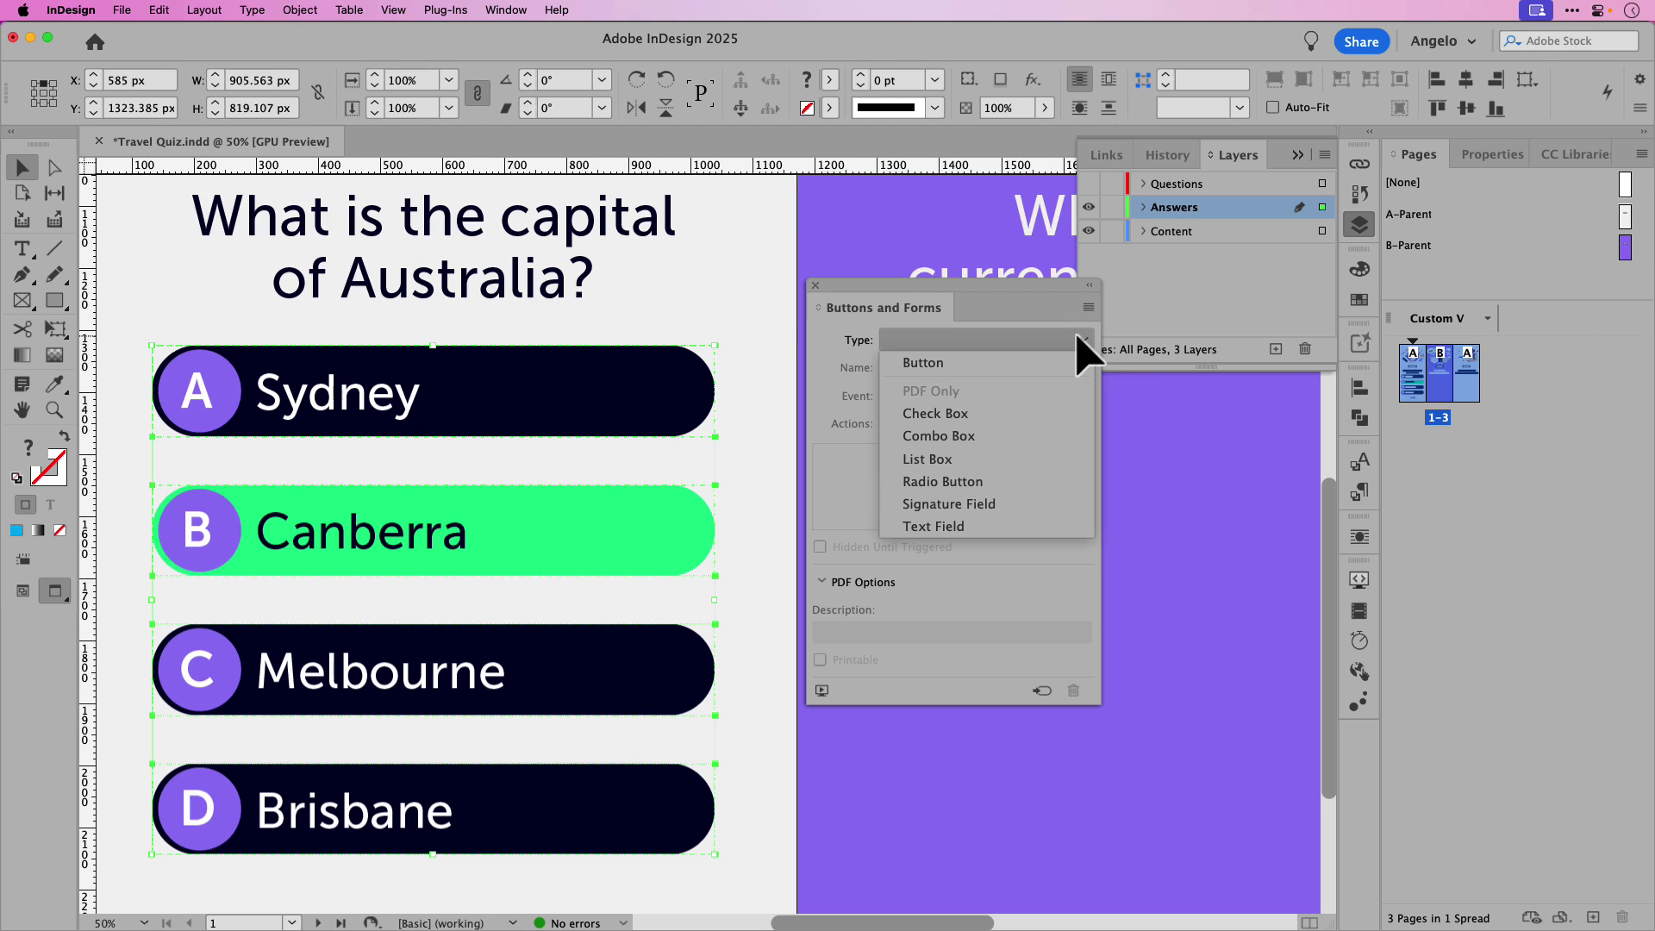
click(1064, 363)
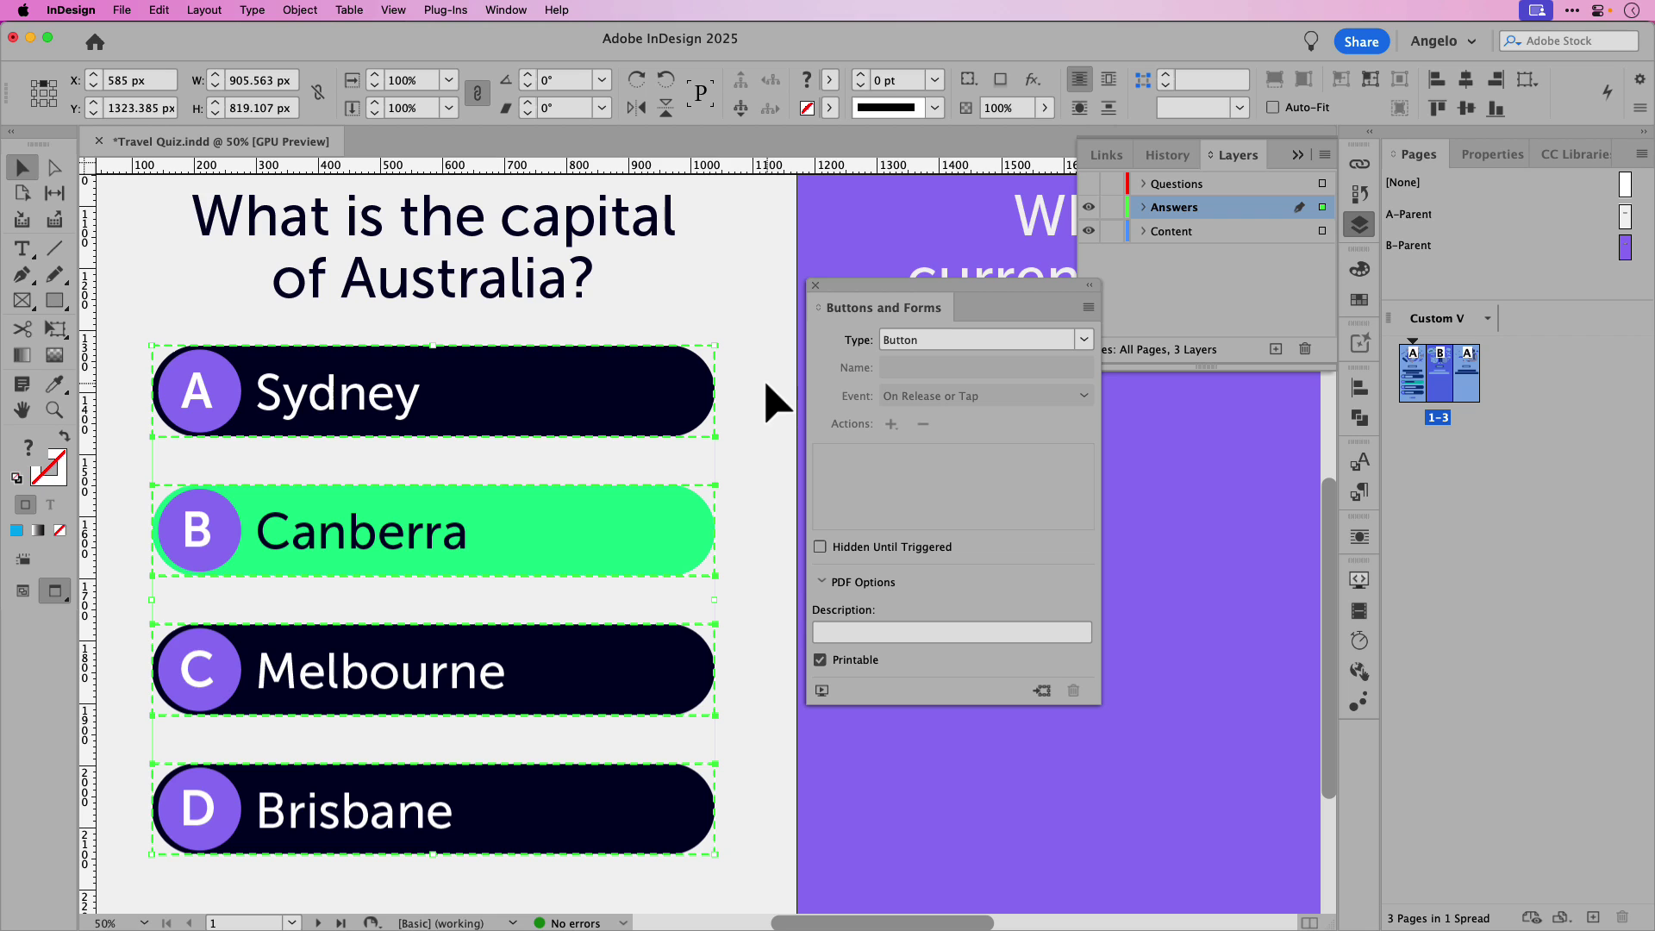
- Name the Sydney answer button "Sydney Answer" and the Canberra one "Canberra Answer"
click(662, 392)
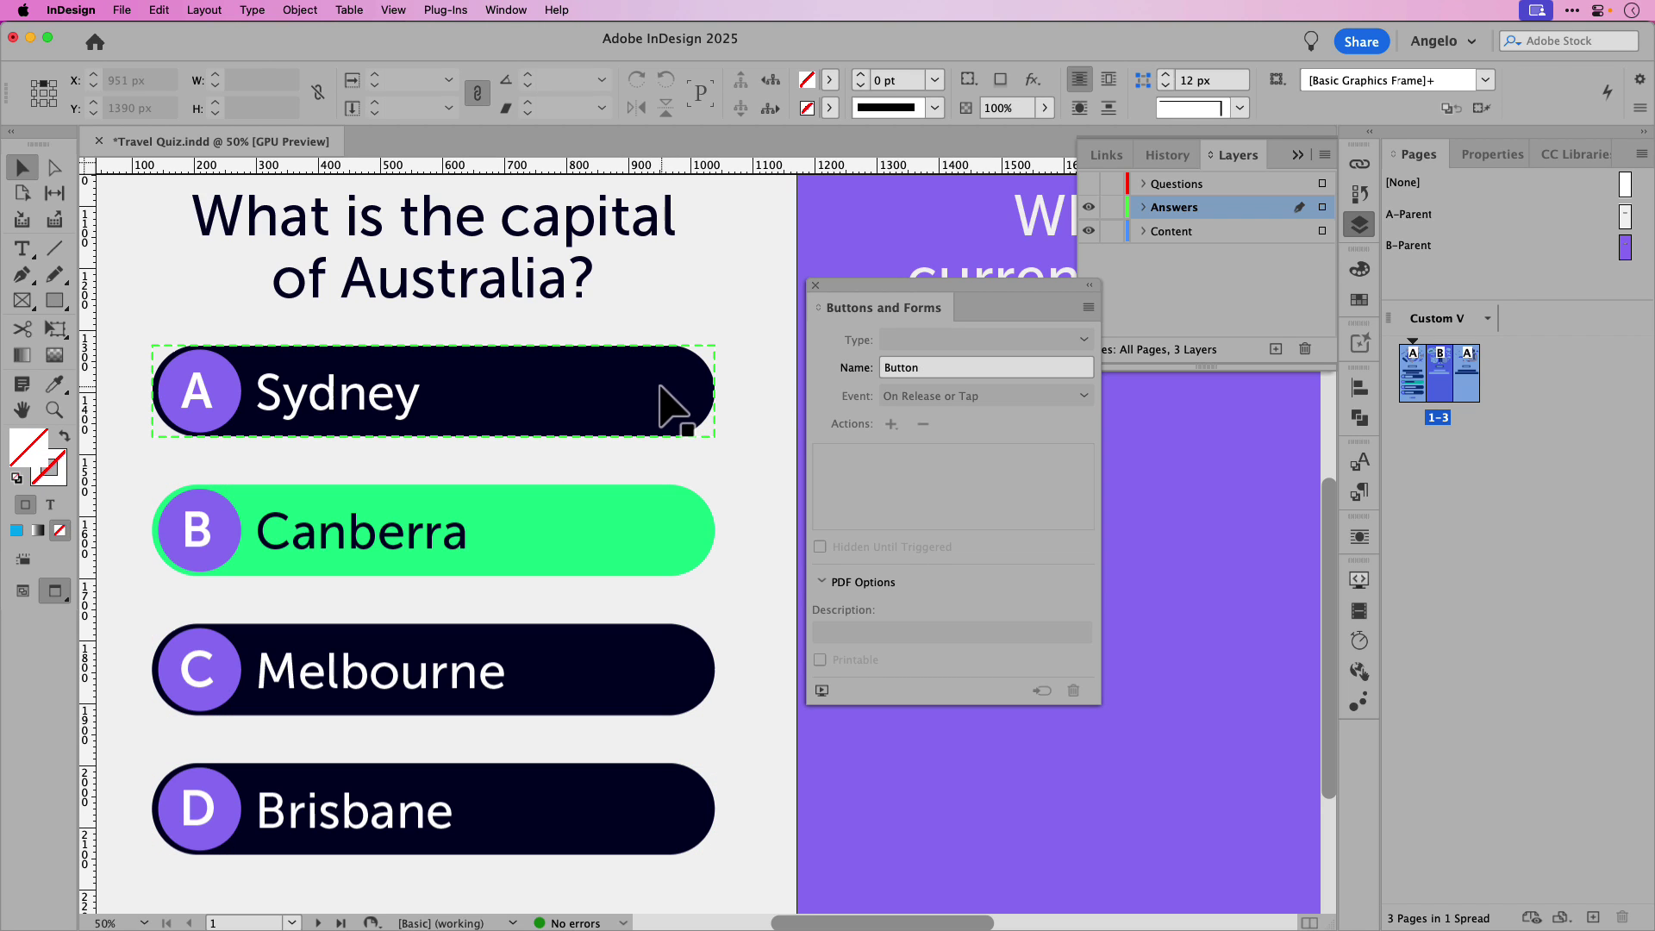
click(939, 373)
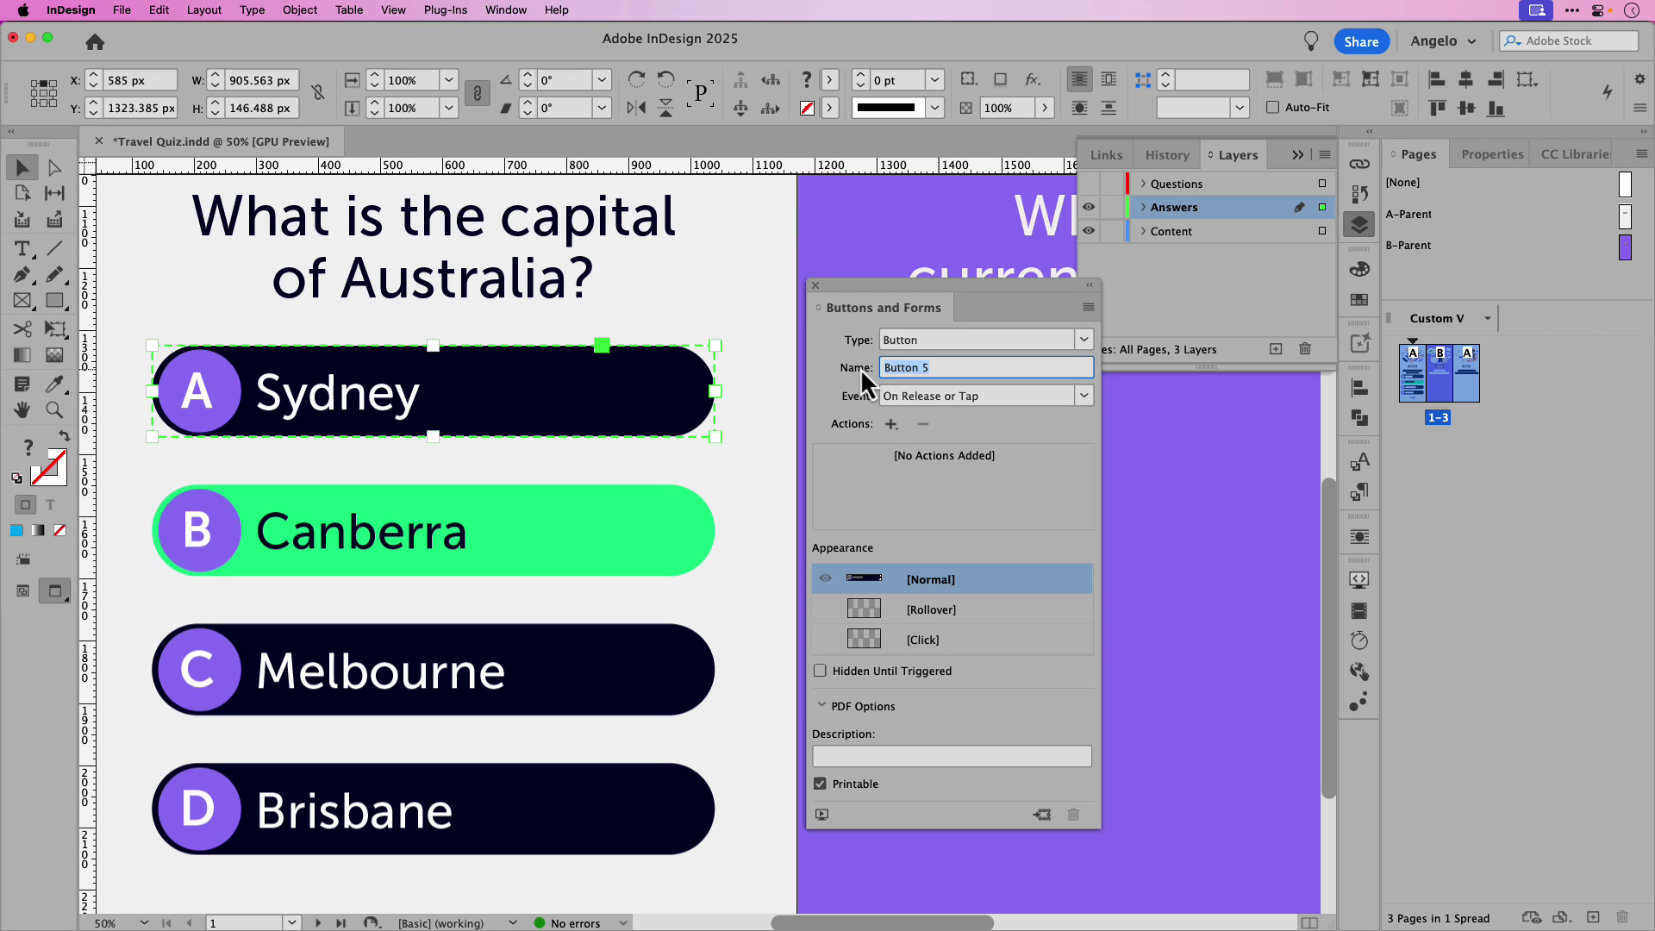
text(Sydney Answer)
click(599, 548)
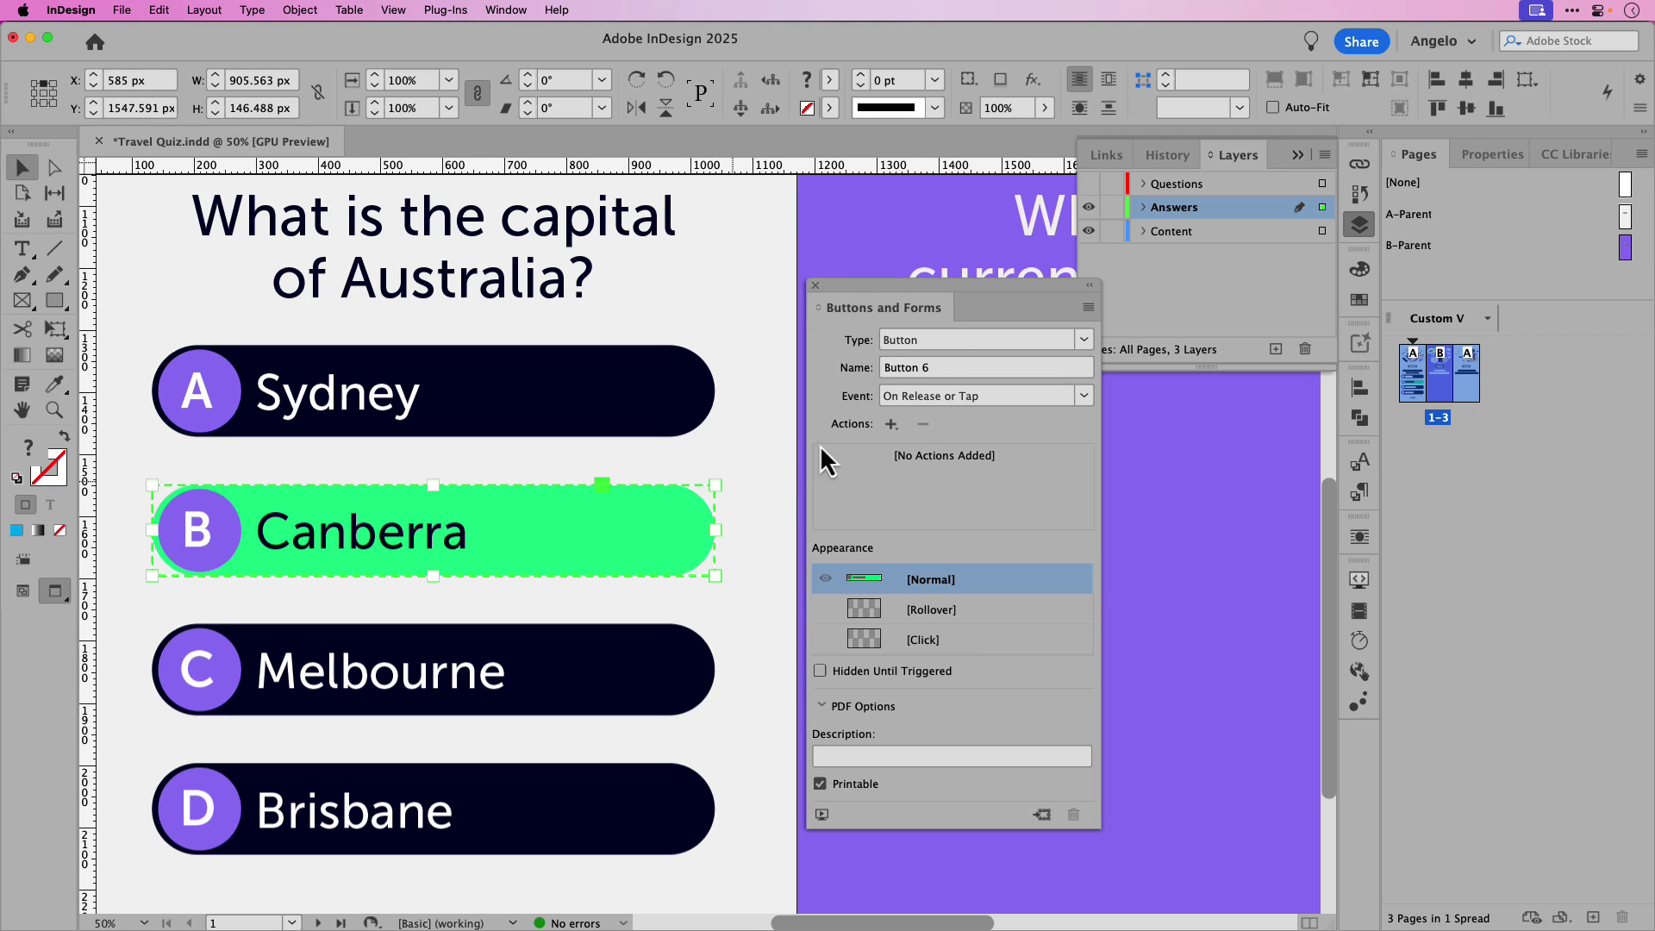
click(874, 369)
text(Canberra Answer)
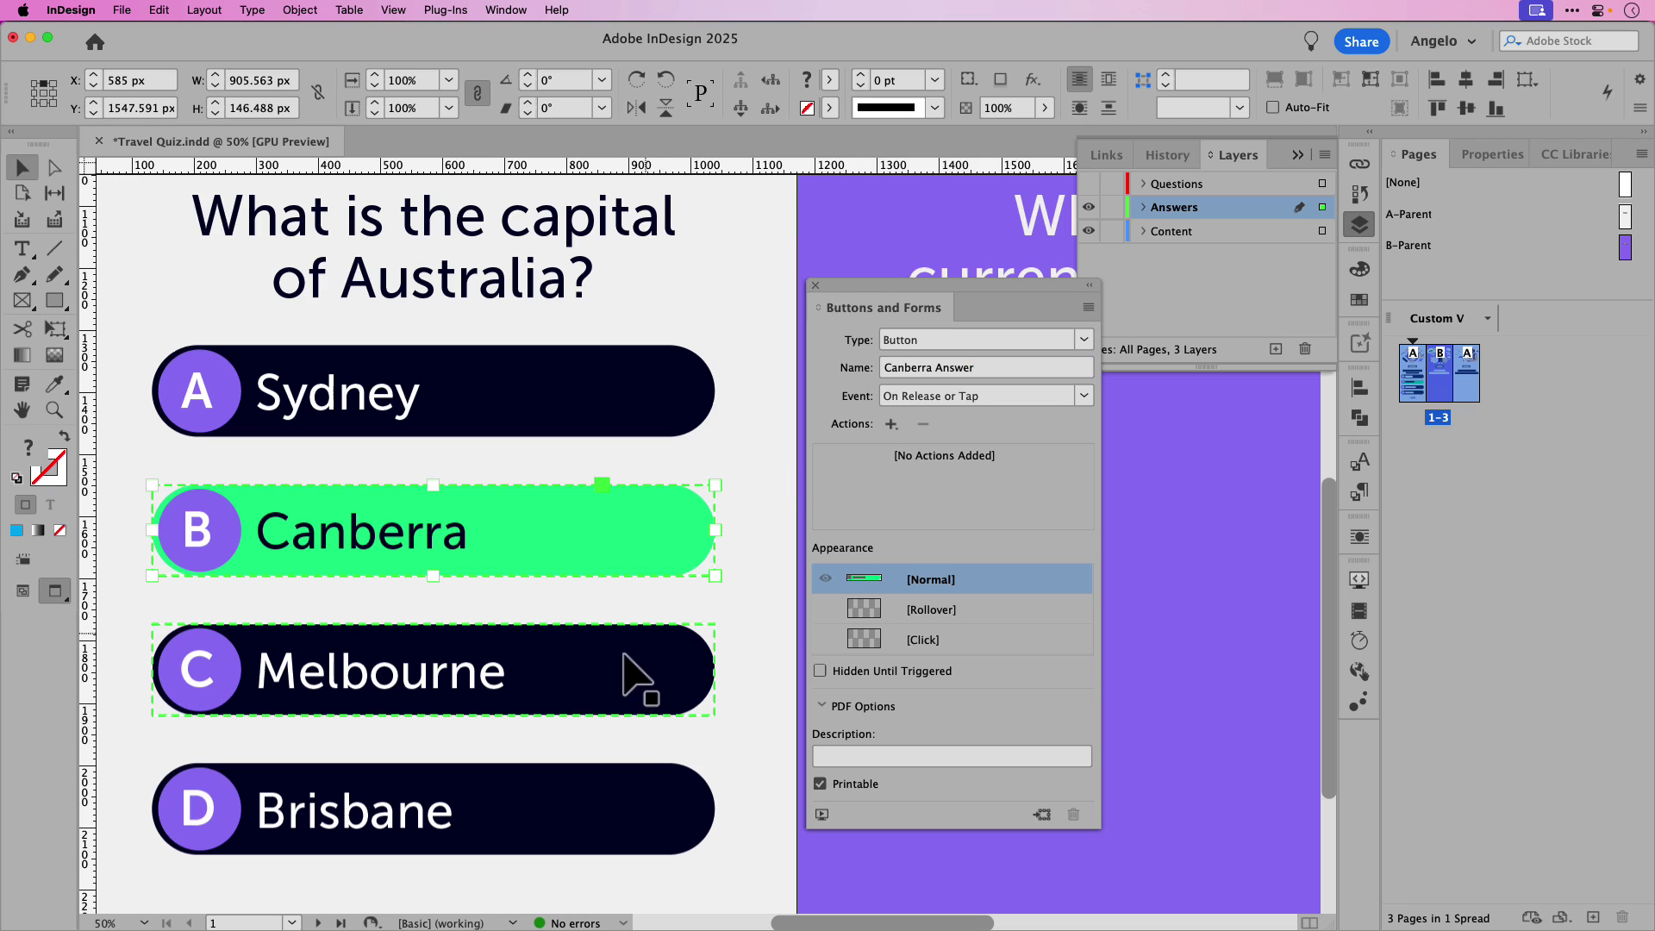
- Name the Melbourne answer button "Melbourne Answer" and the Brisbane one "Brisbane Answer", then deselect
click(629, 676)
click(867, 370)
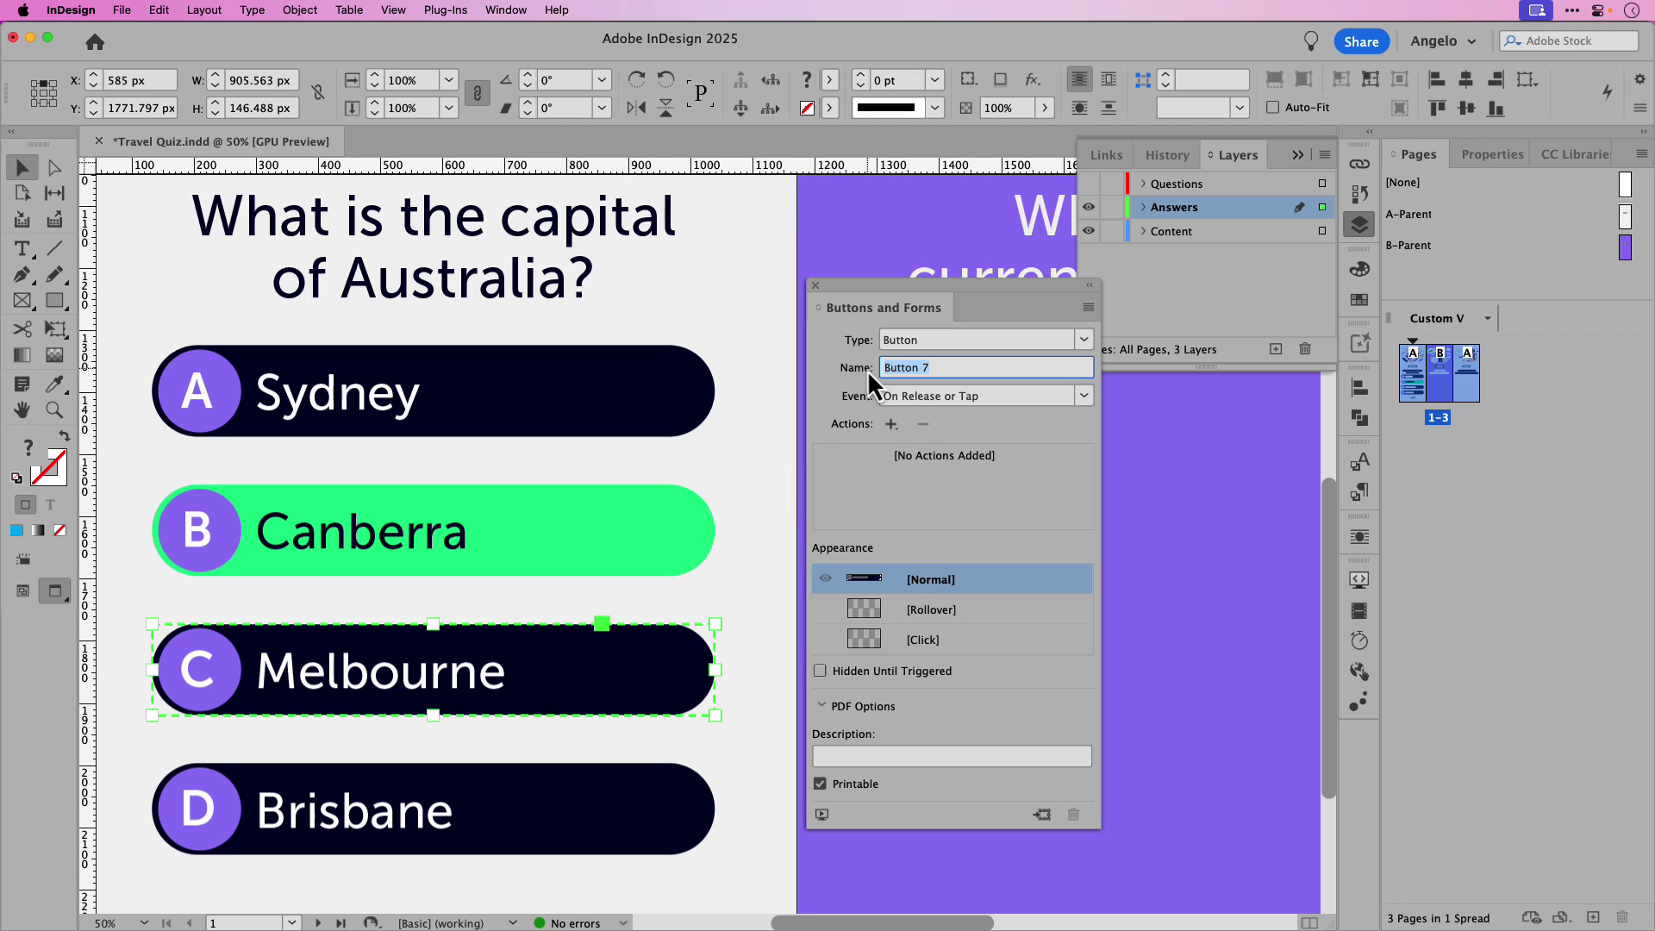
text(Melbounrne Answer)
key(Return)
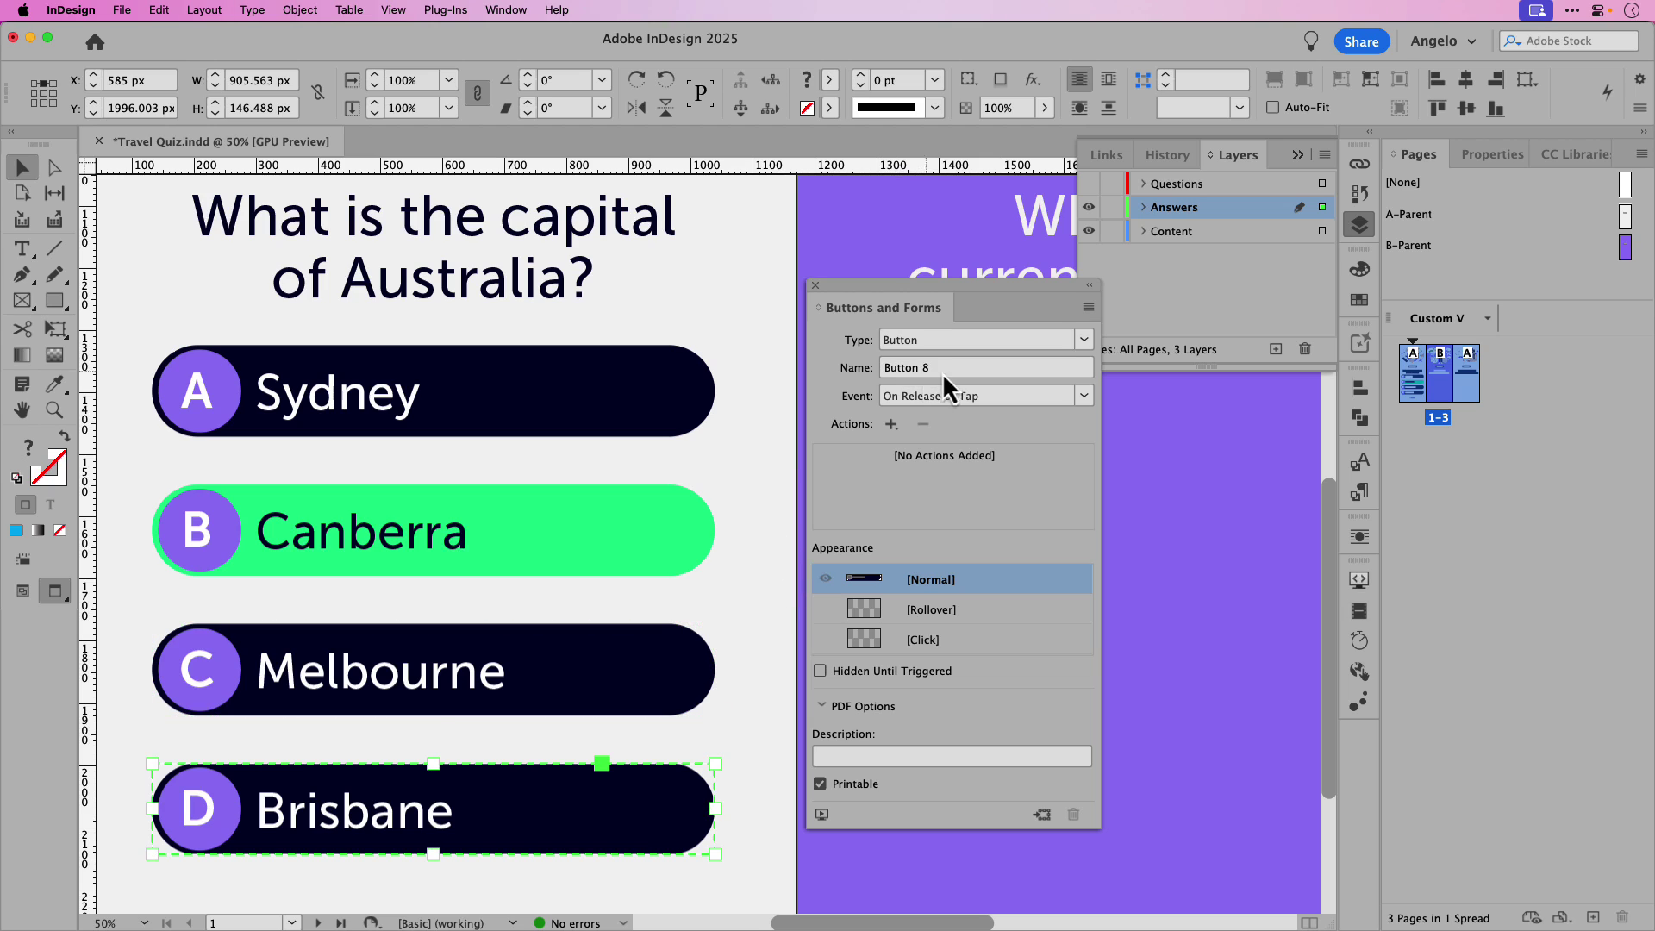
click(870, 369)
text(Bris)
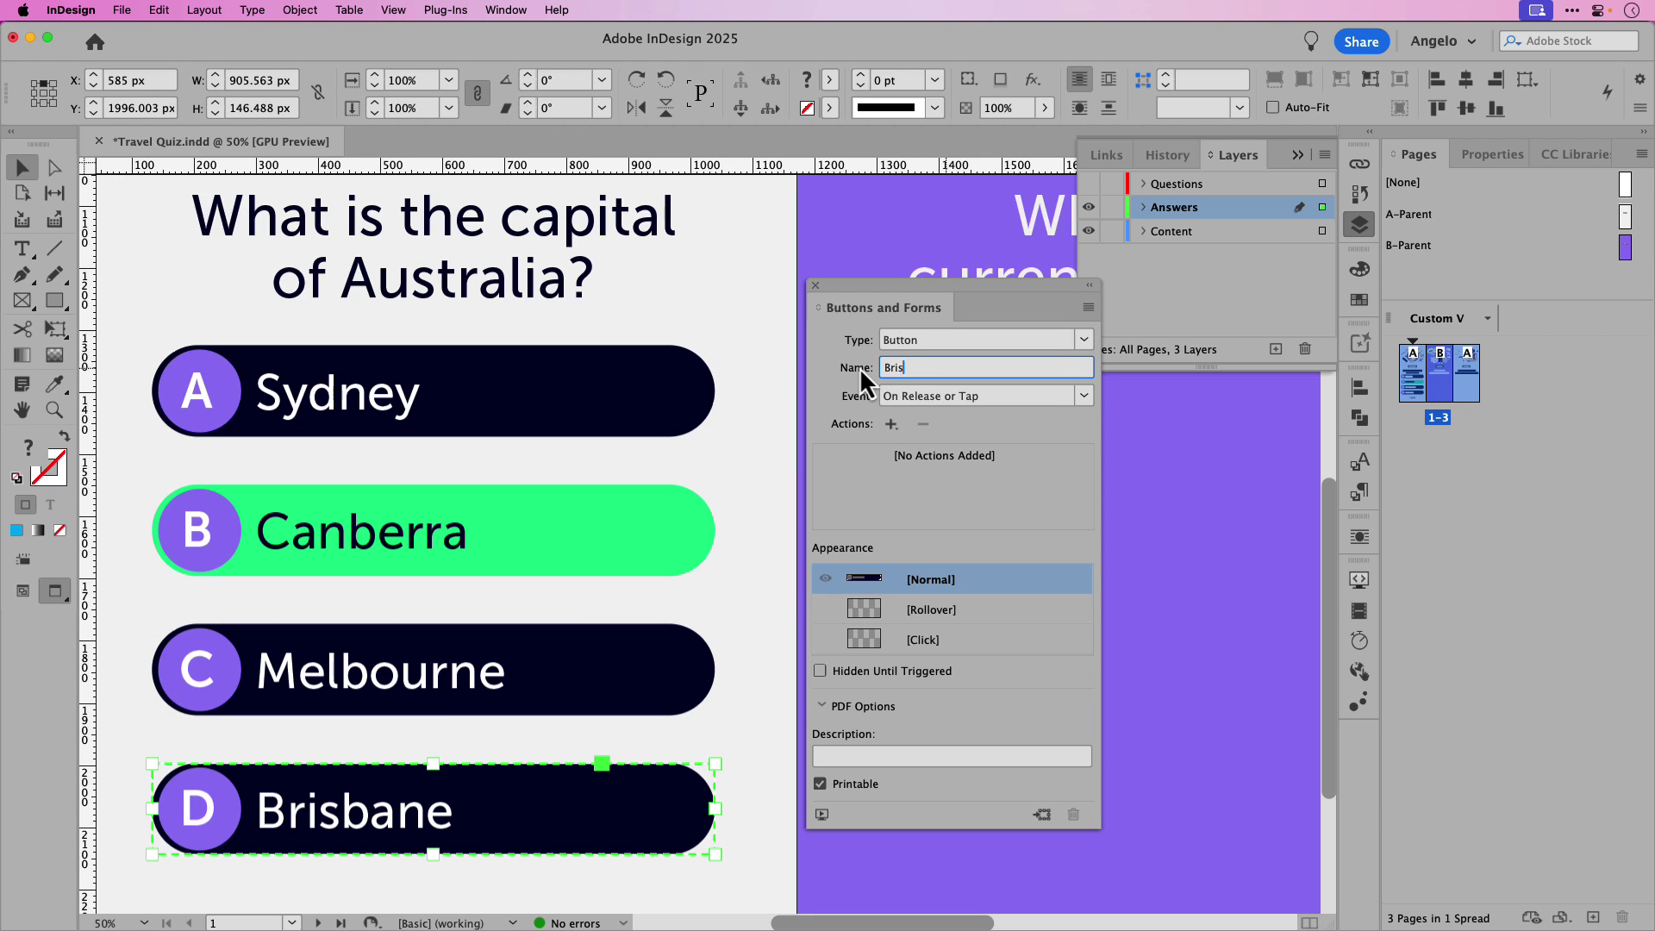
text(bane Answer)
key(Return)
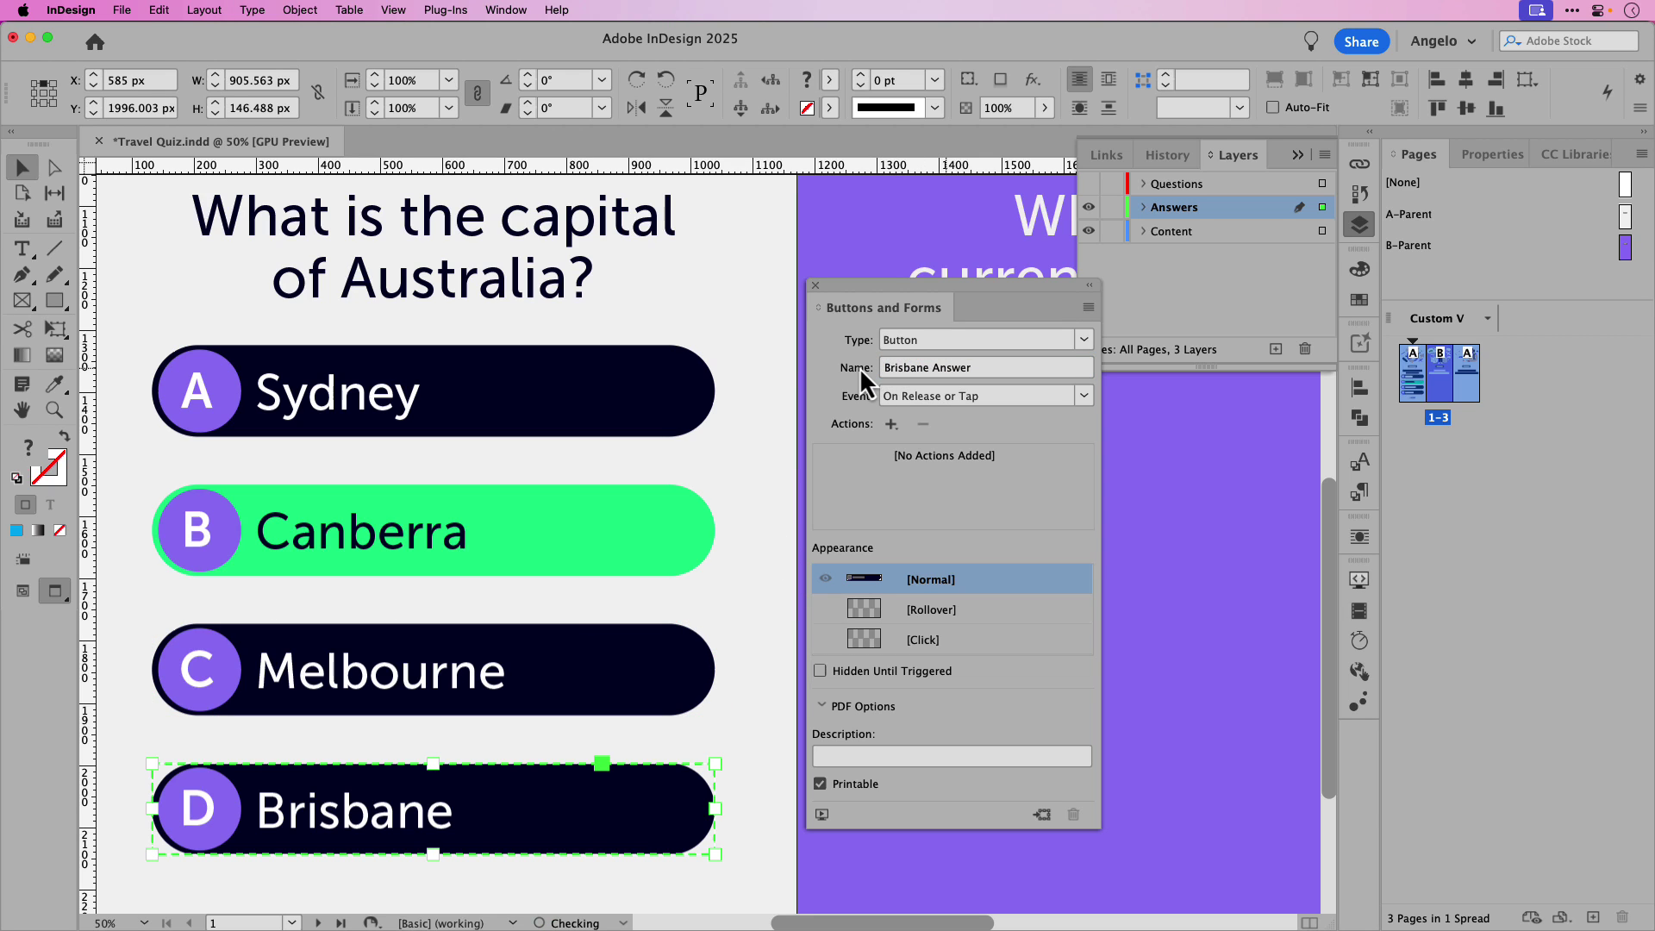
click(749, 394)
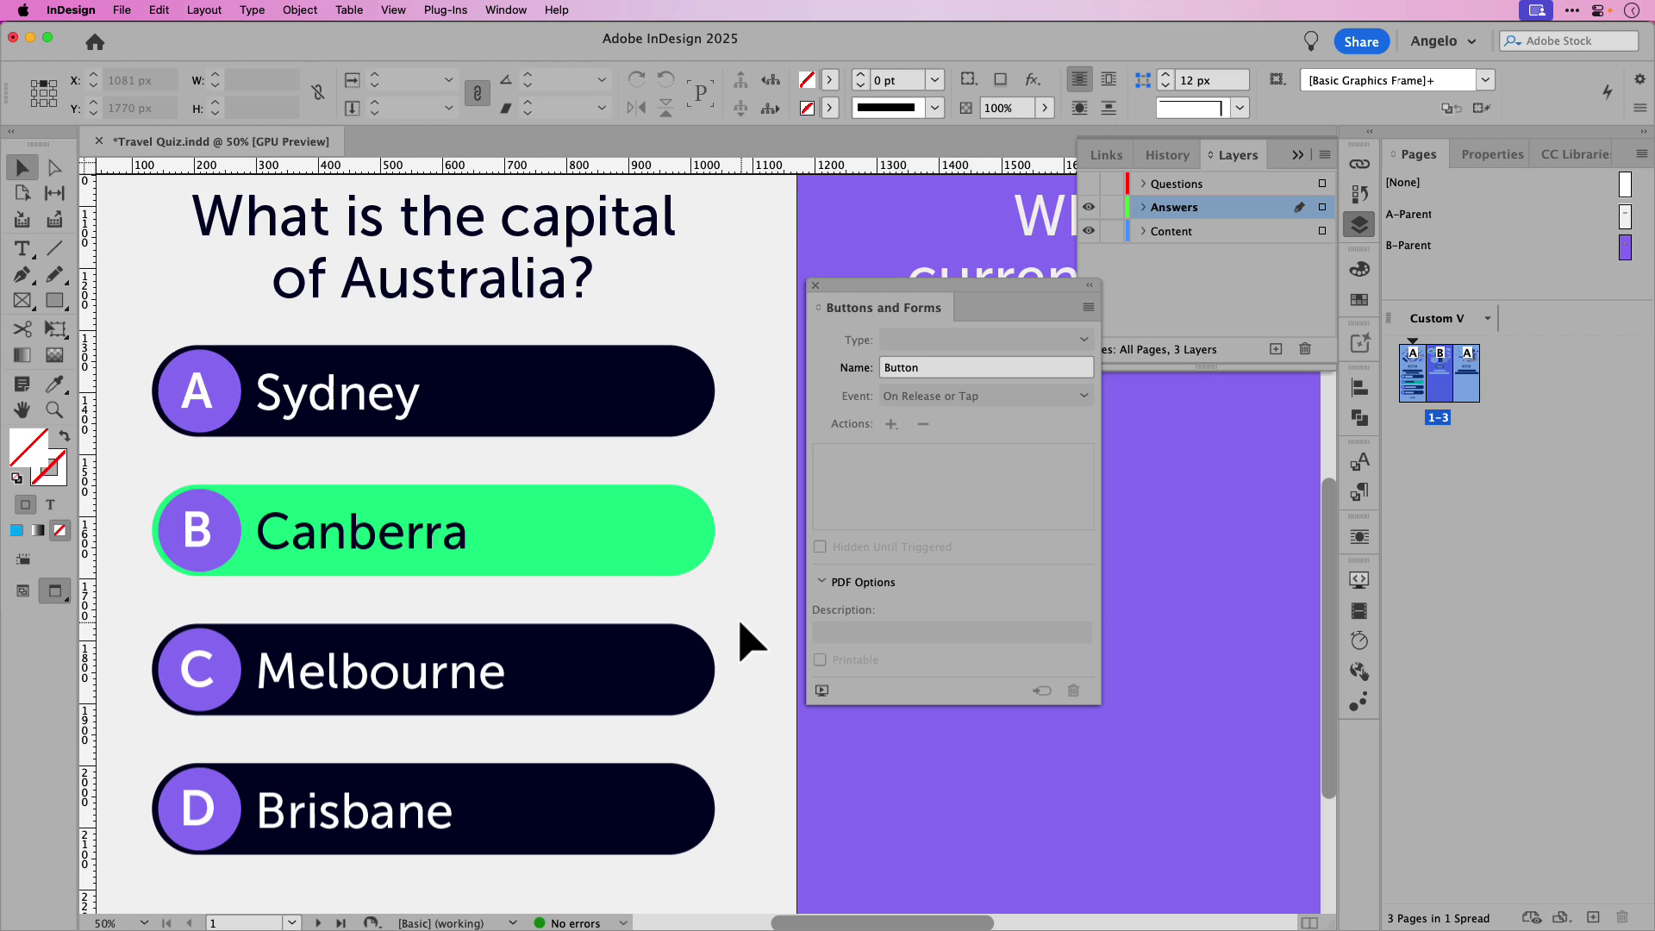
- Set all four answer buttons, Sydney to Brisbane, to Hidden Until Triggered
click(650, 429)
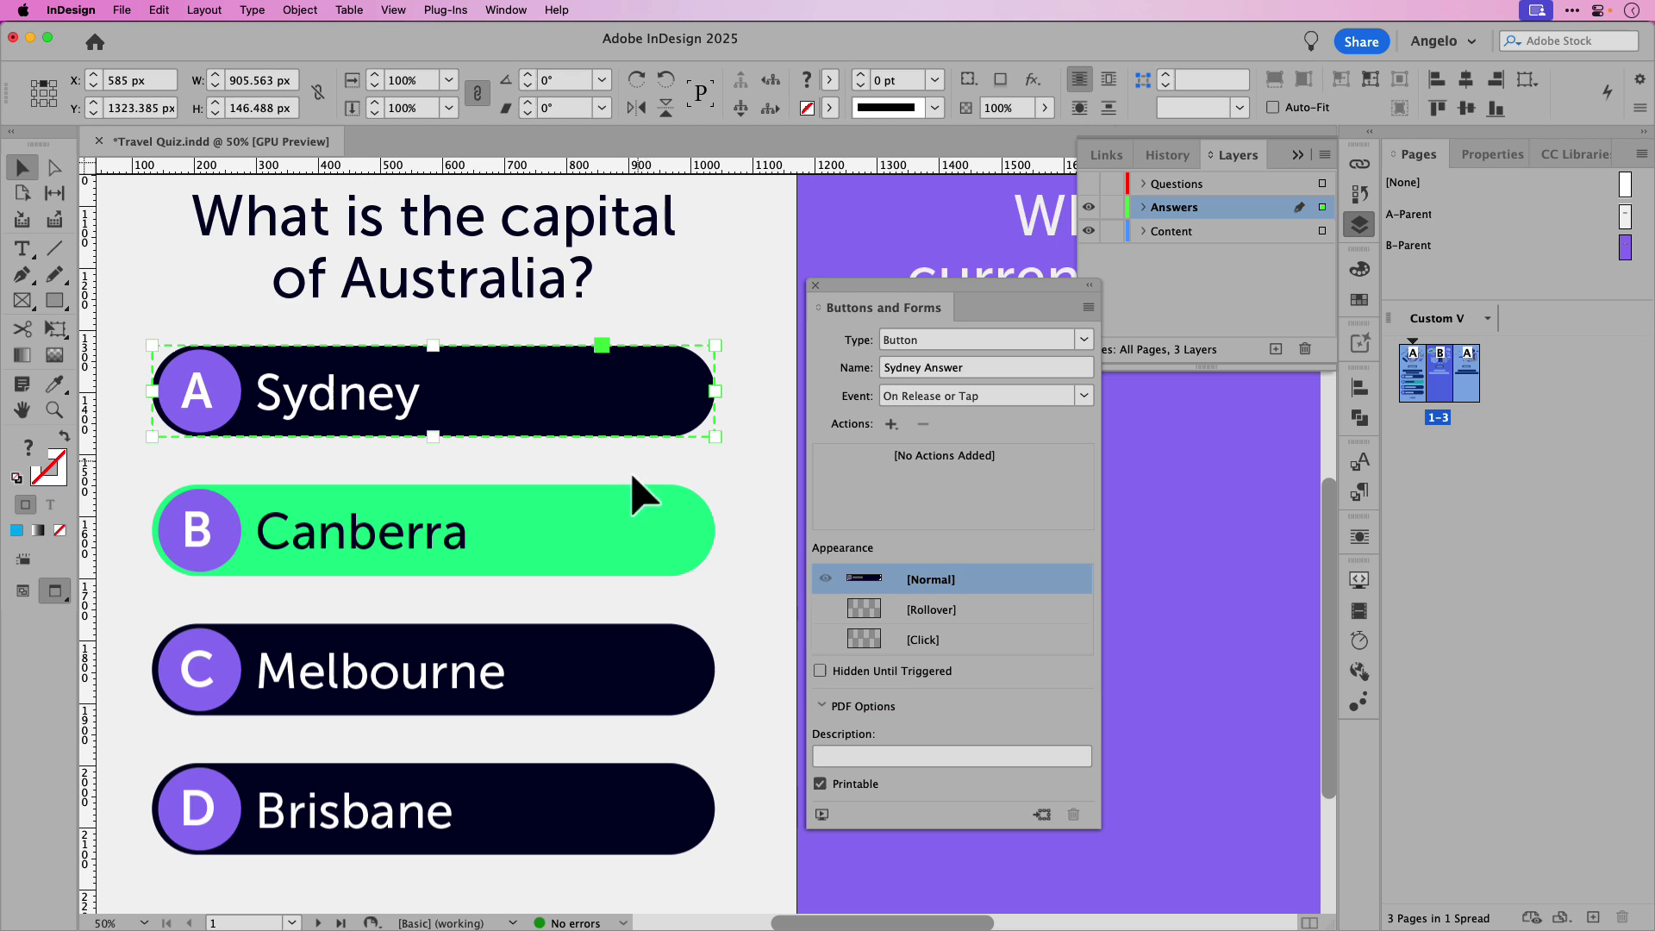
shift+click(647, 572)
shift+click(617, 687)
shift+click(591, 820)
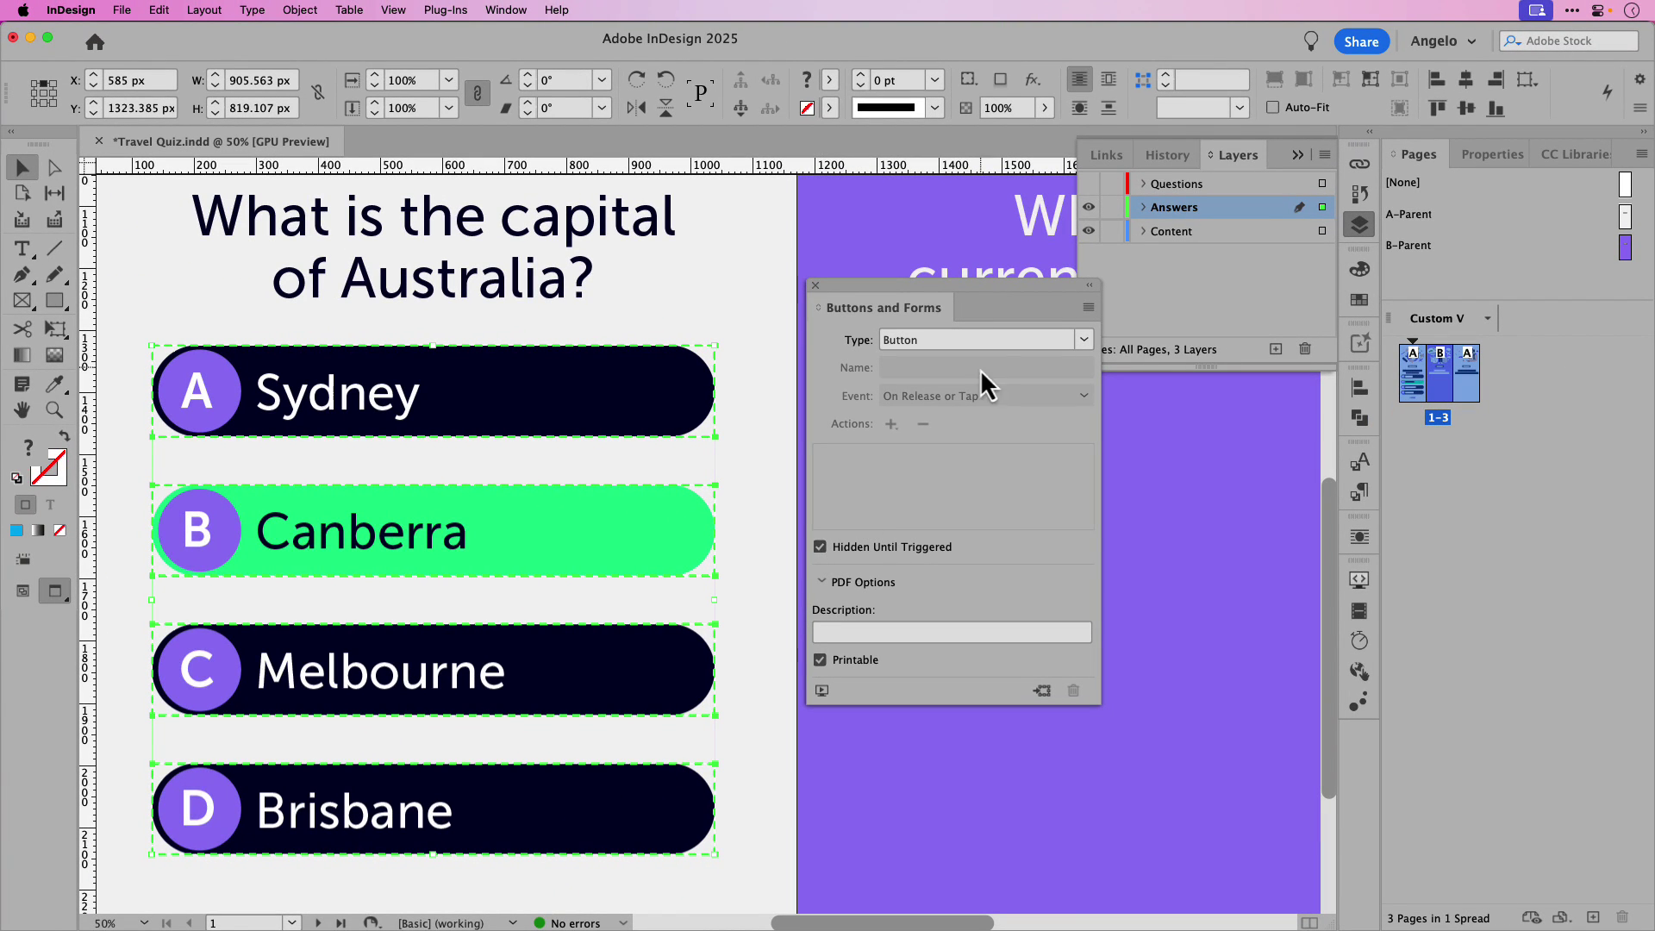
- Make the Questions layer visible again, clear the selection and put the layer list away
click(1088, 183)
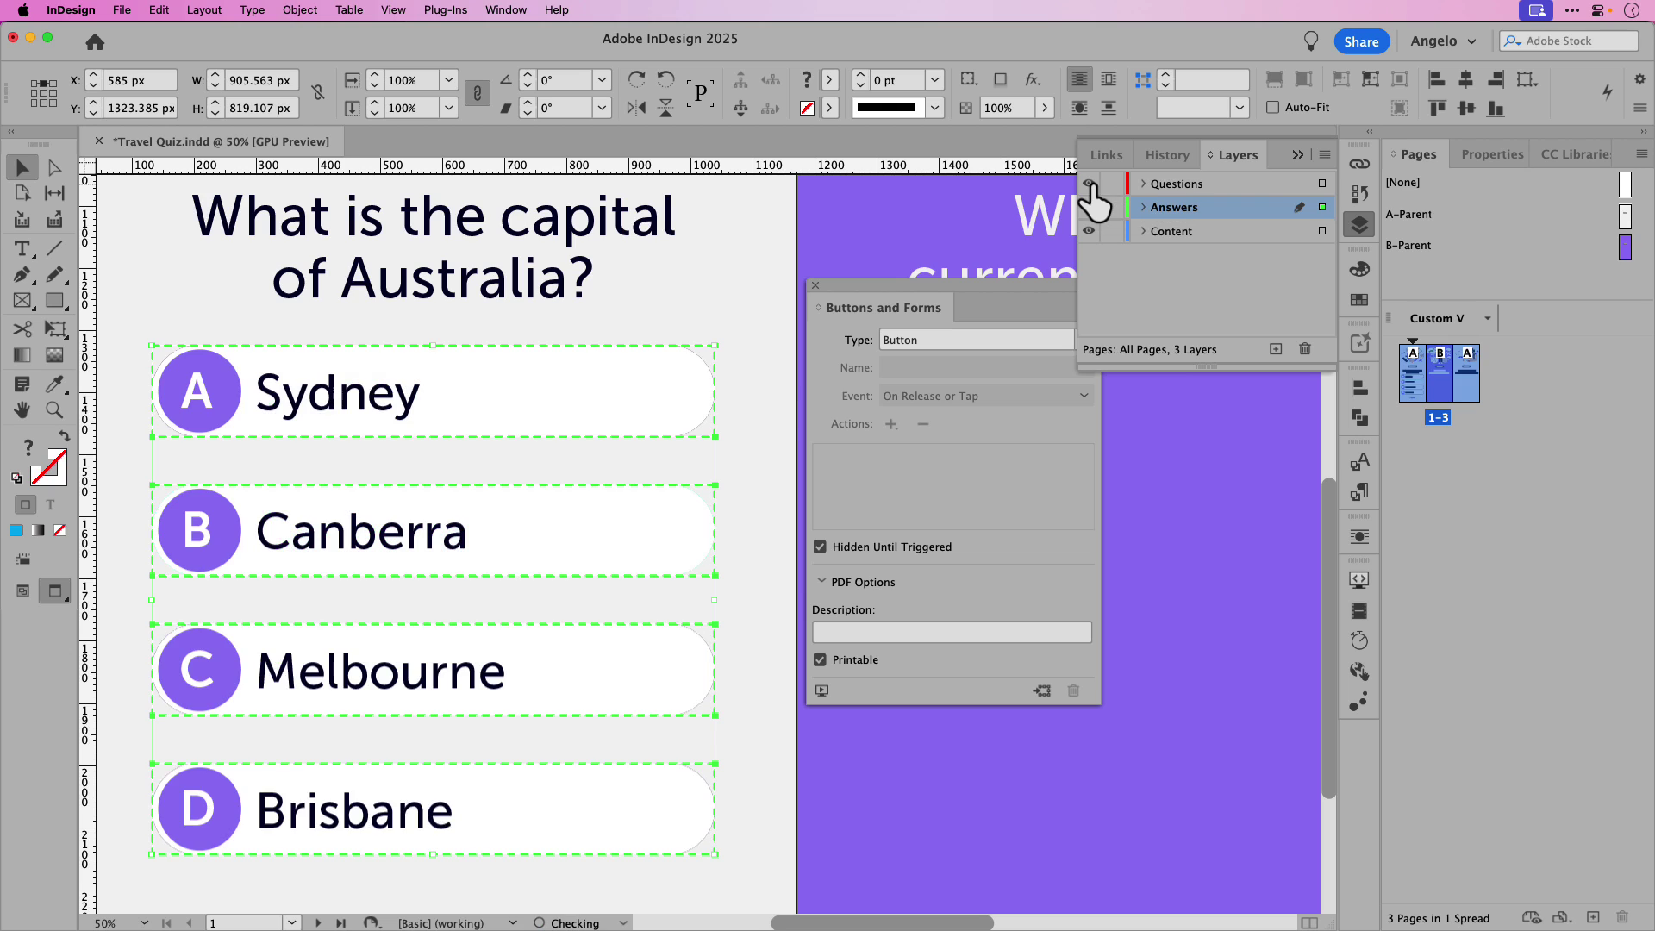
click(770, 420)
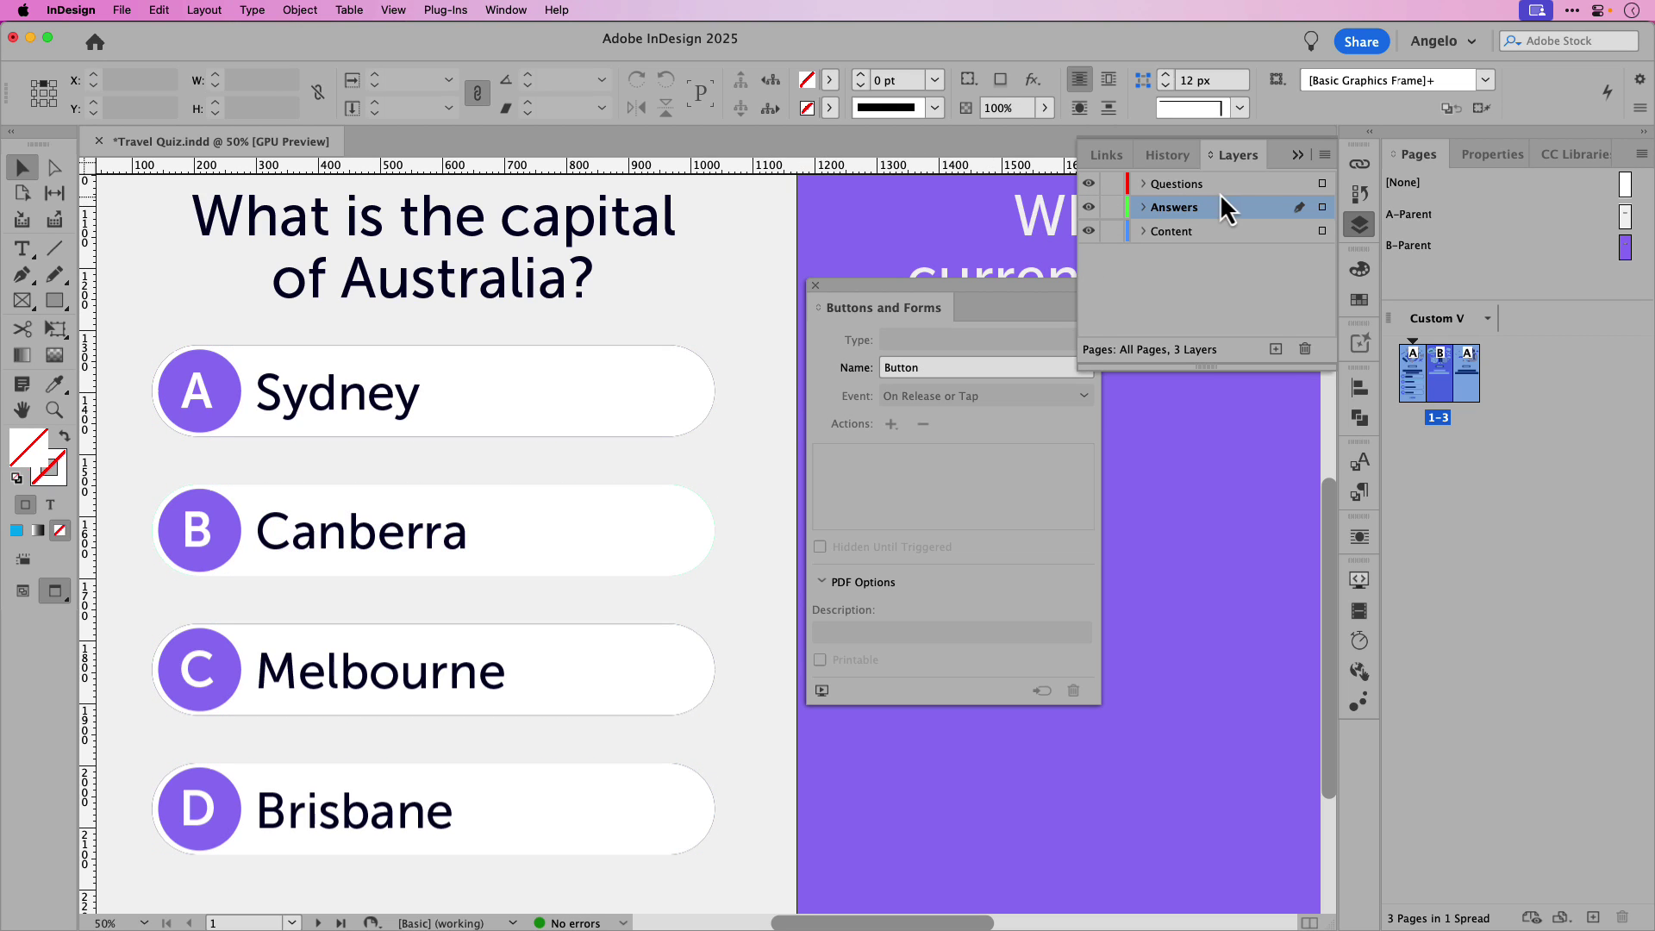
click(1298, 155)
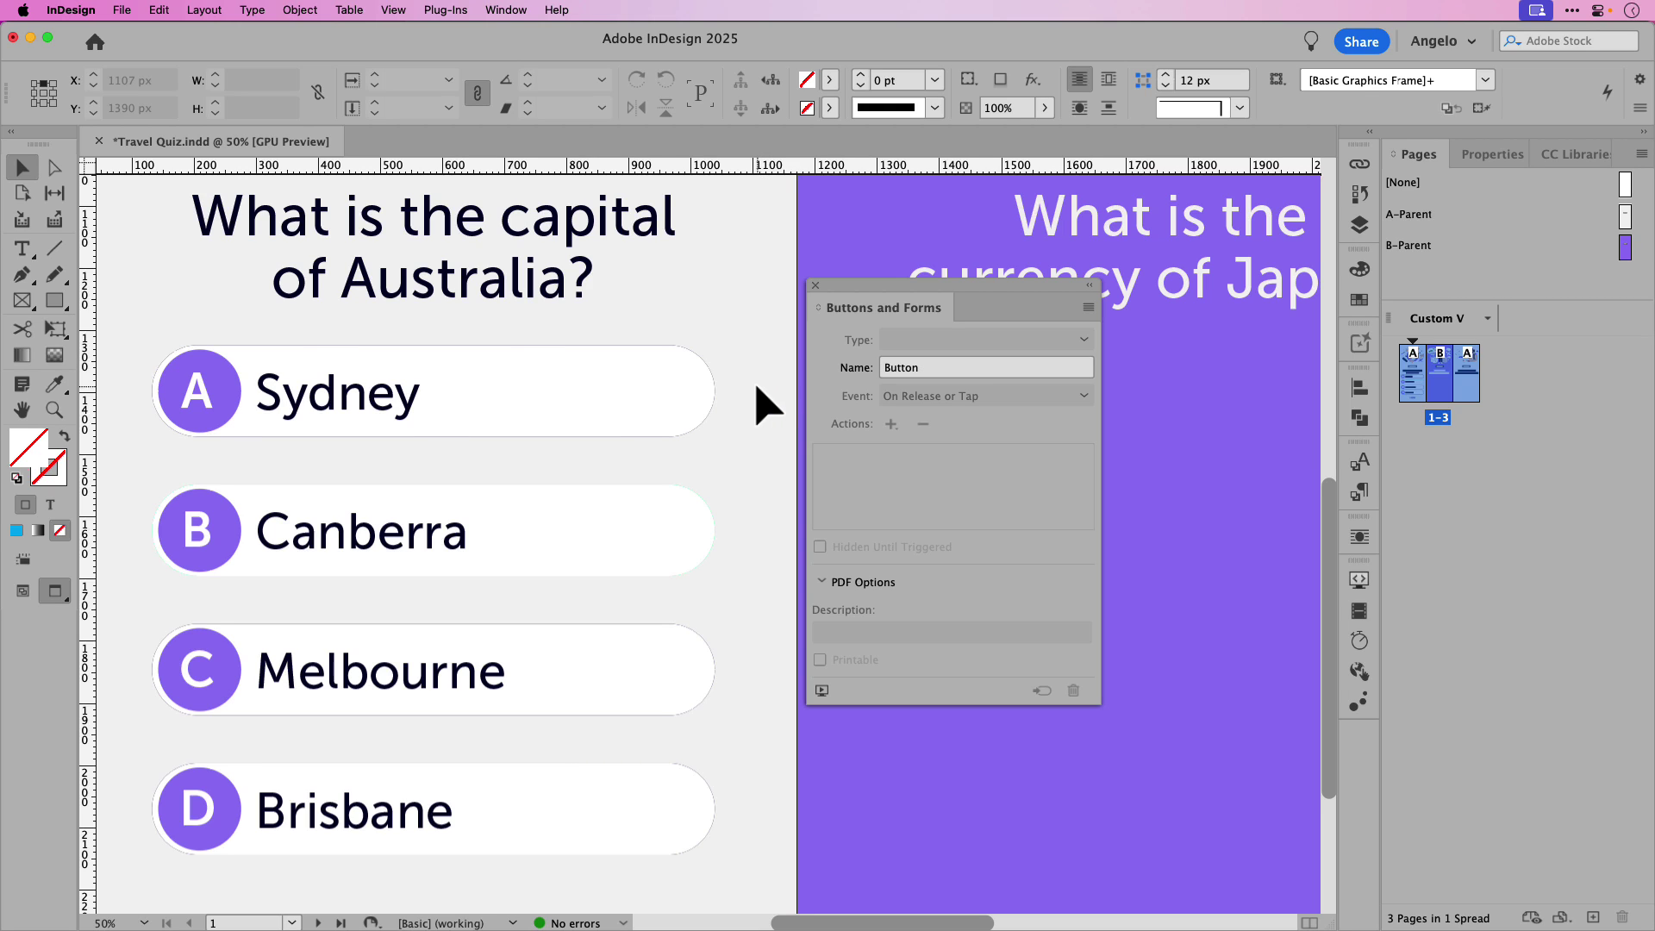
- Give the Sydney Question button a Show/Hide Buttons and Forms action that hides Sydney Question and shows Sydney Answer
click(664, 399)
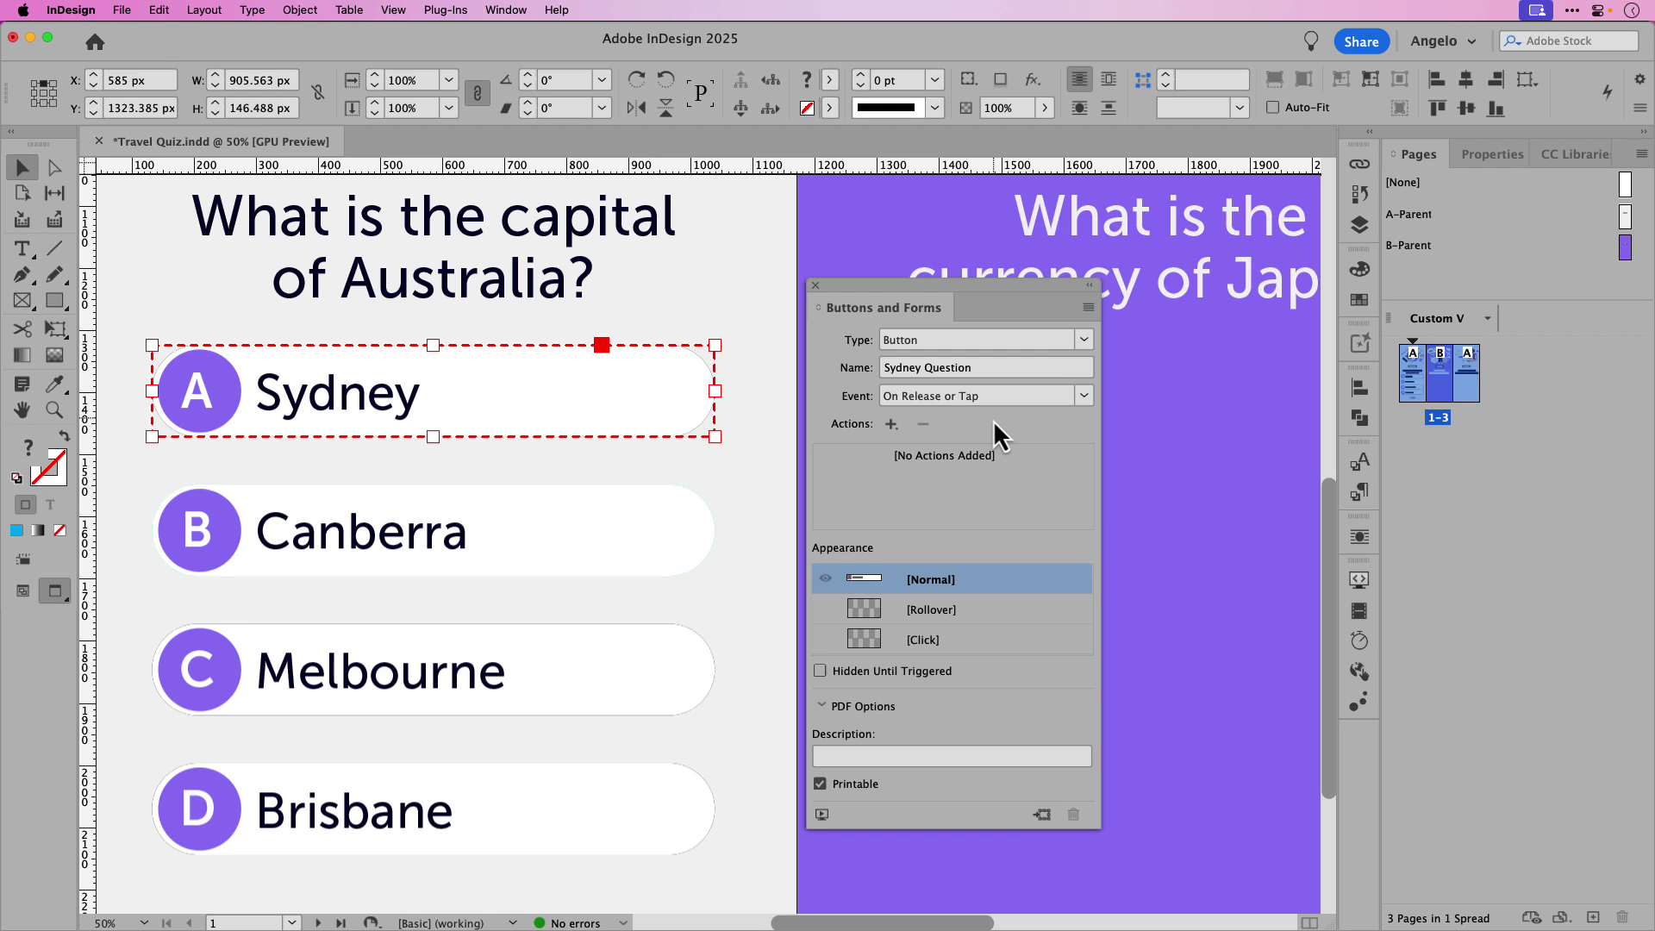
click(891, 424)
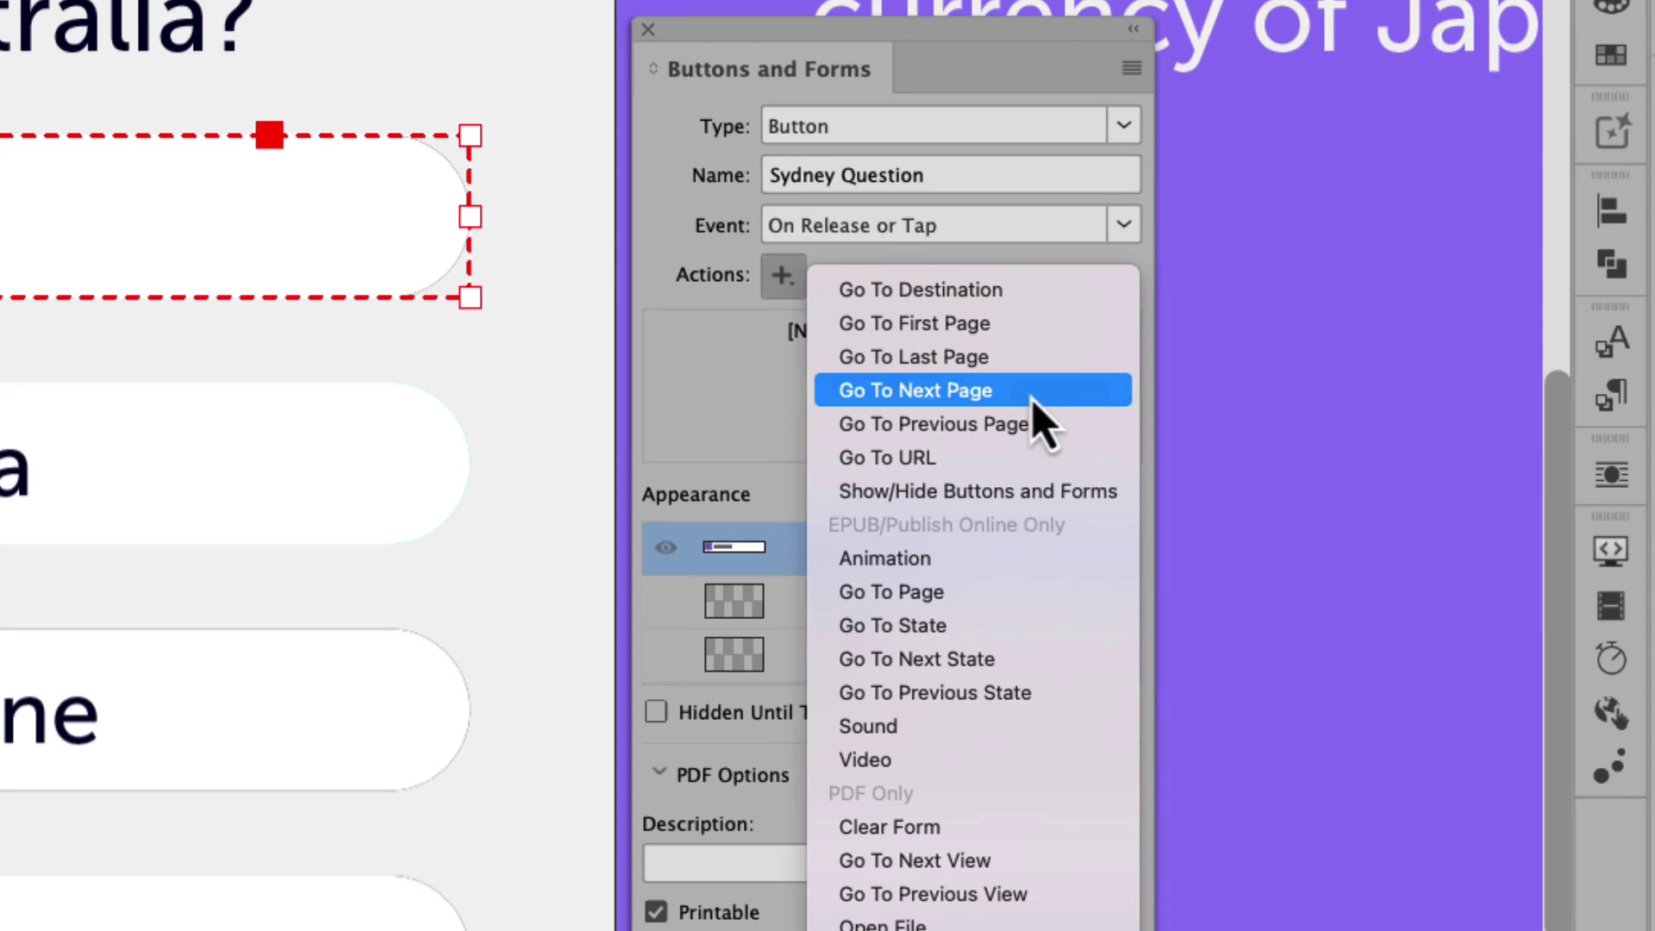
click(1047, 492)
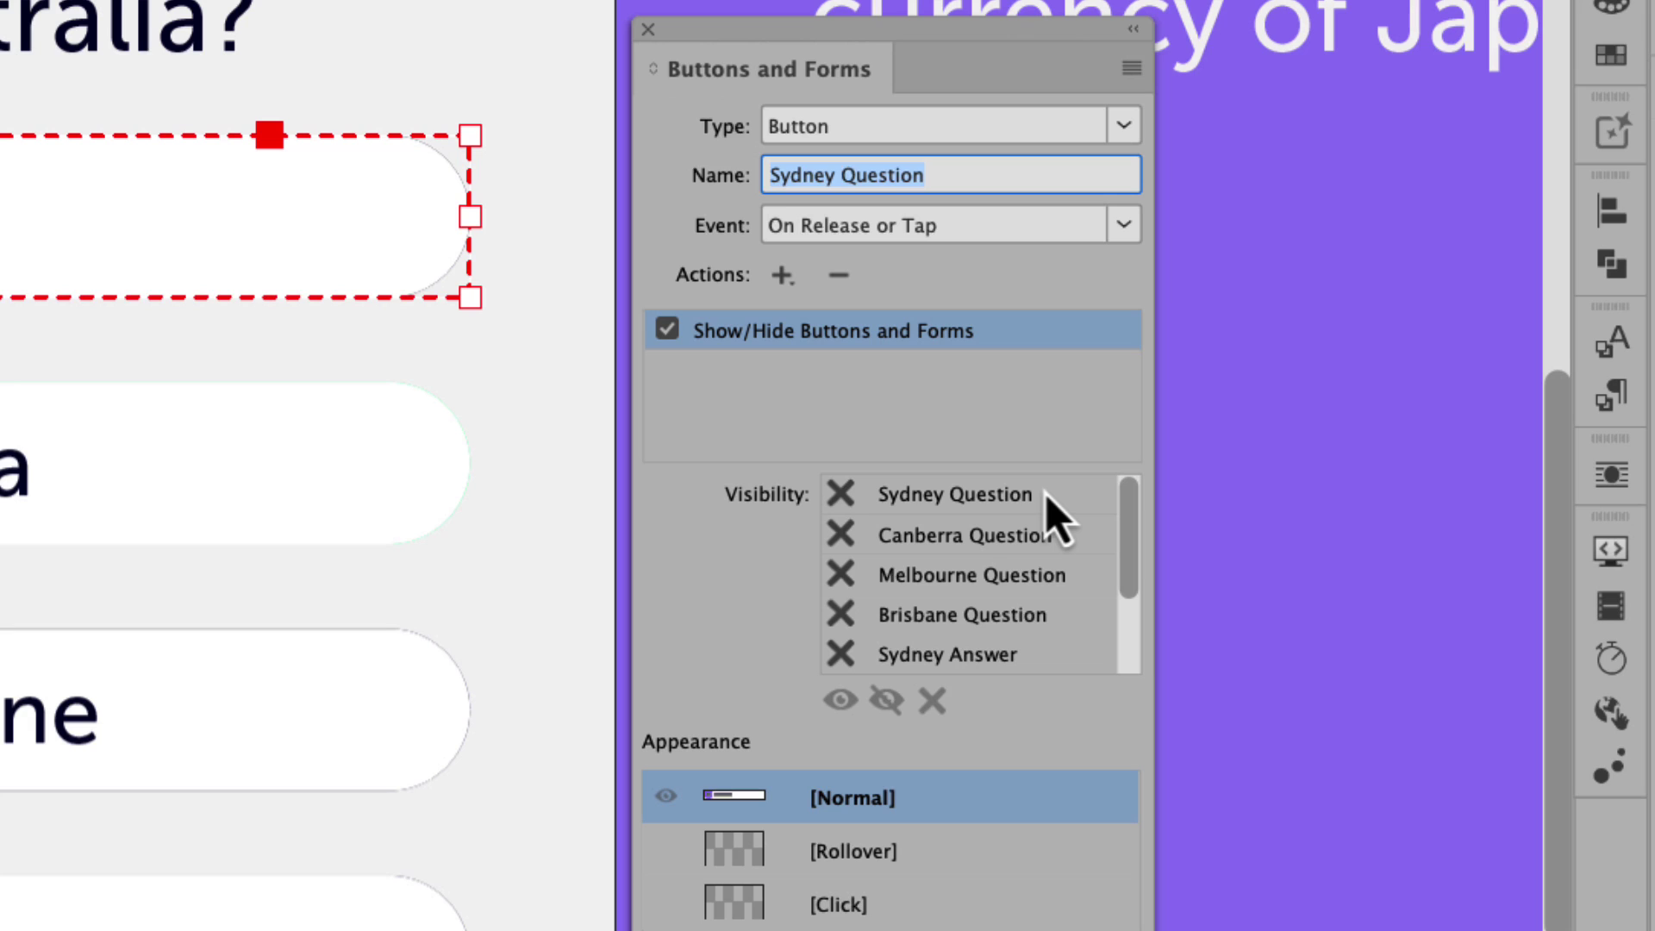
click(852, 505)
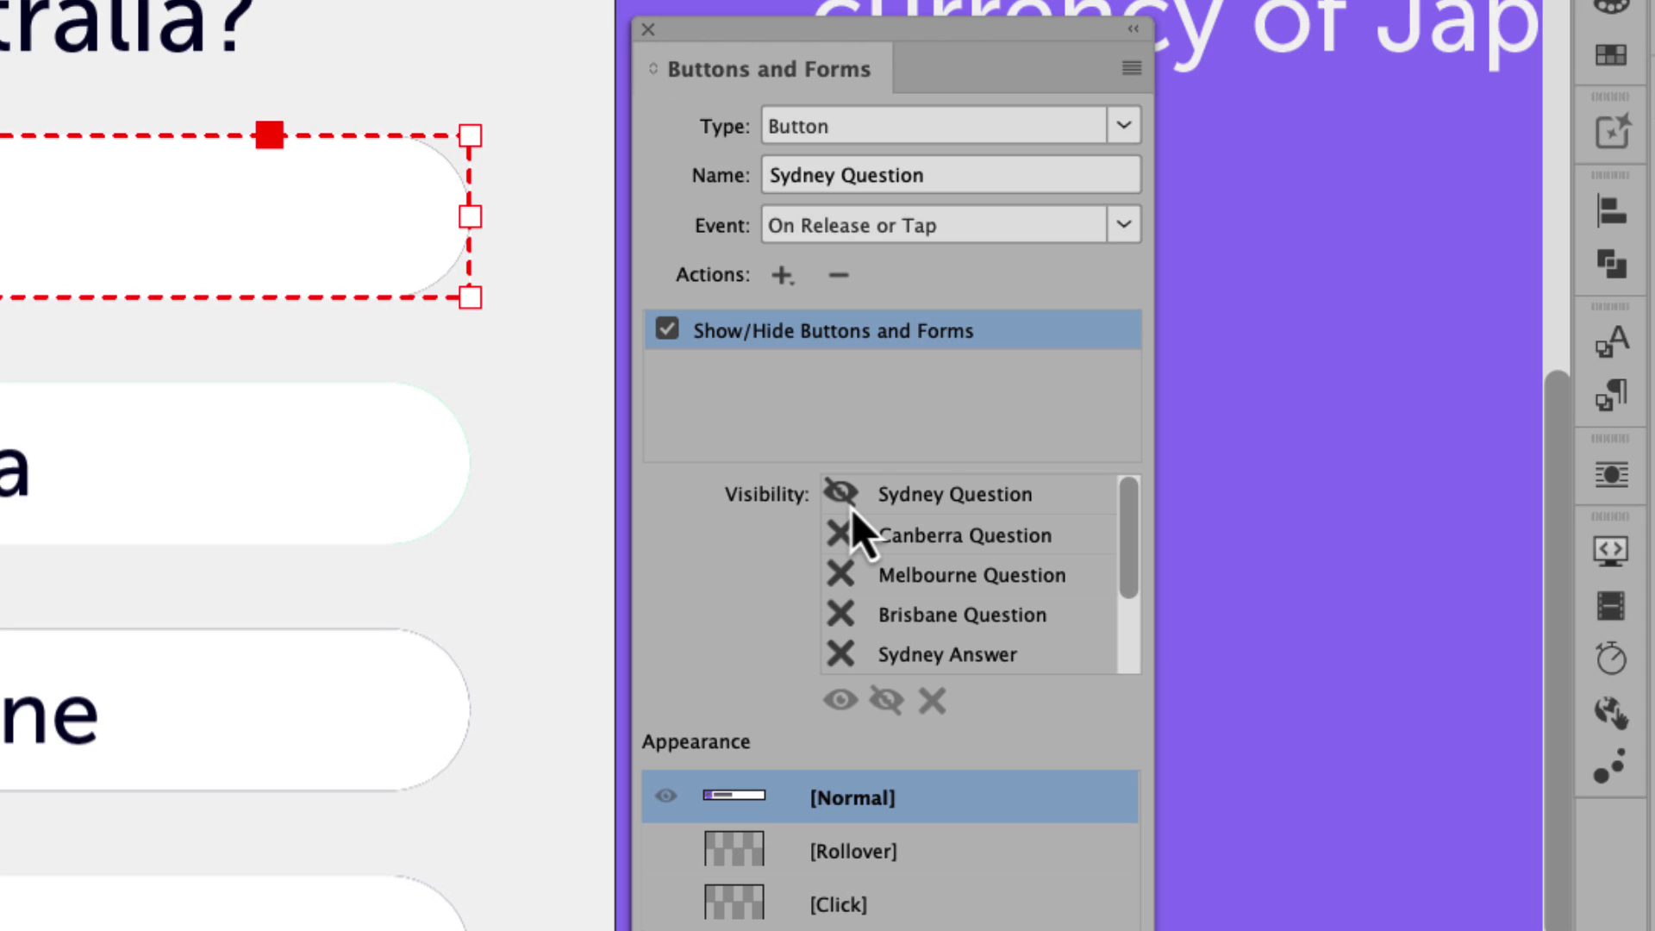
scroll(1120, 534, down, 1)
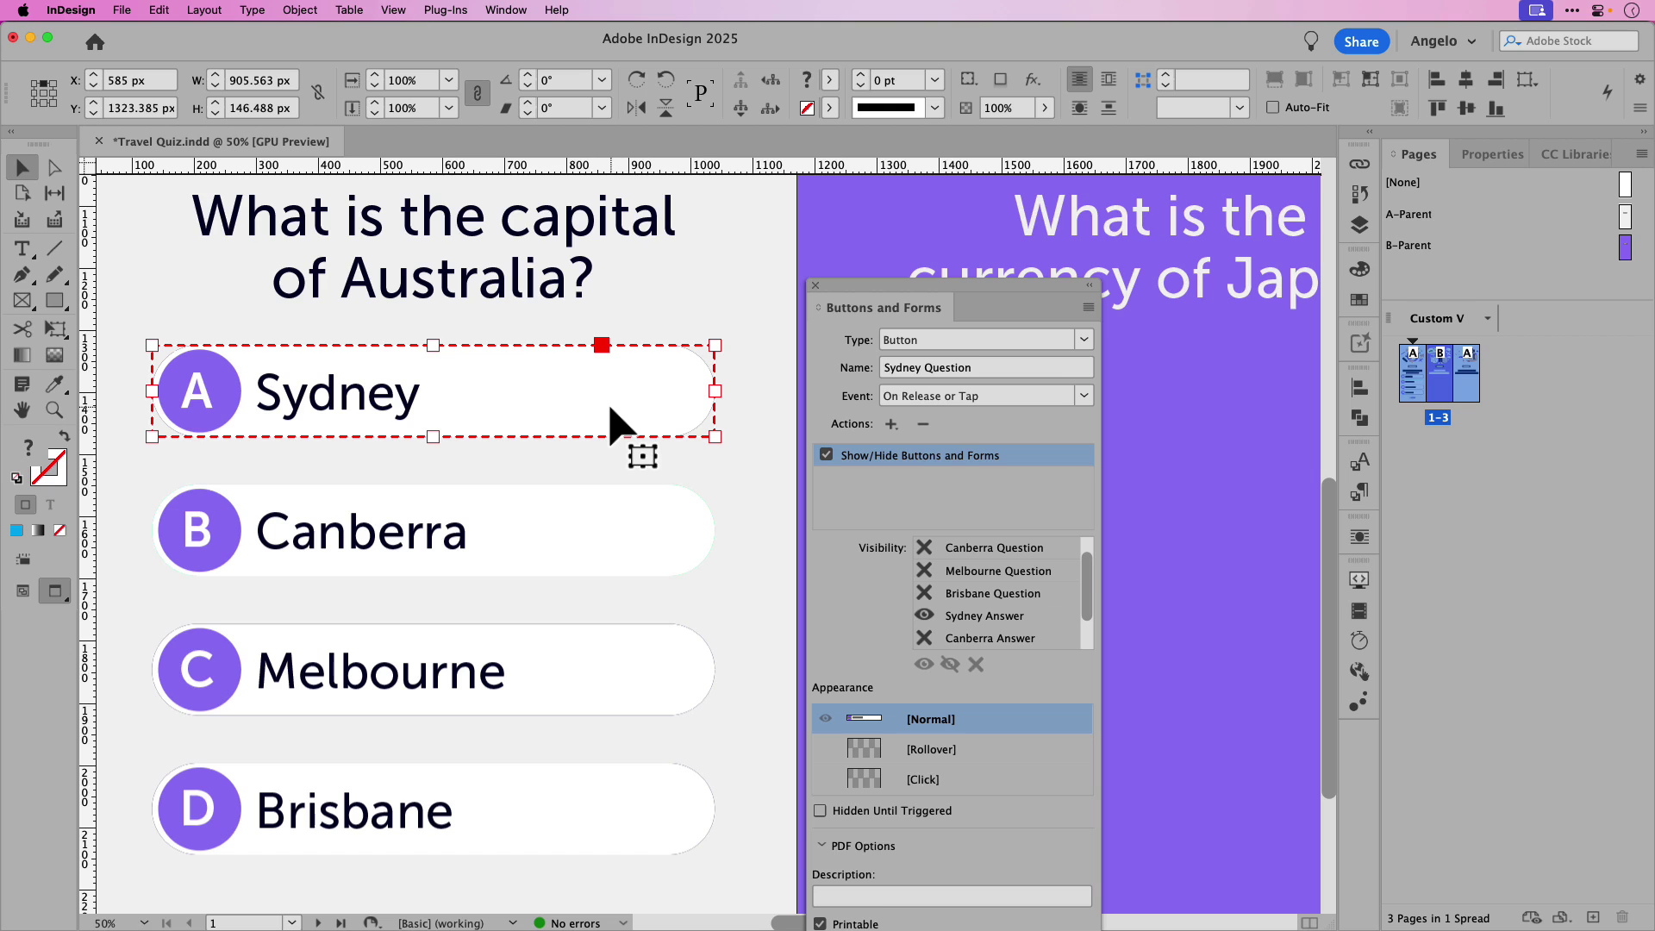
- Give the Canberra Question button a Show/Hide Buttons and Forms action that hides Canberra Question and shows Canberra Answer
click(598, 539)
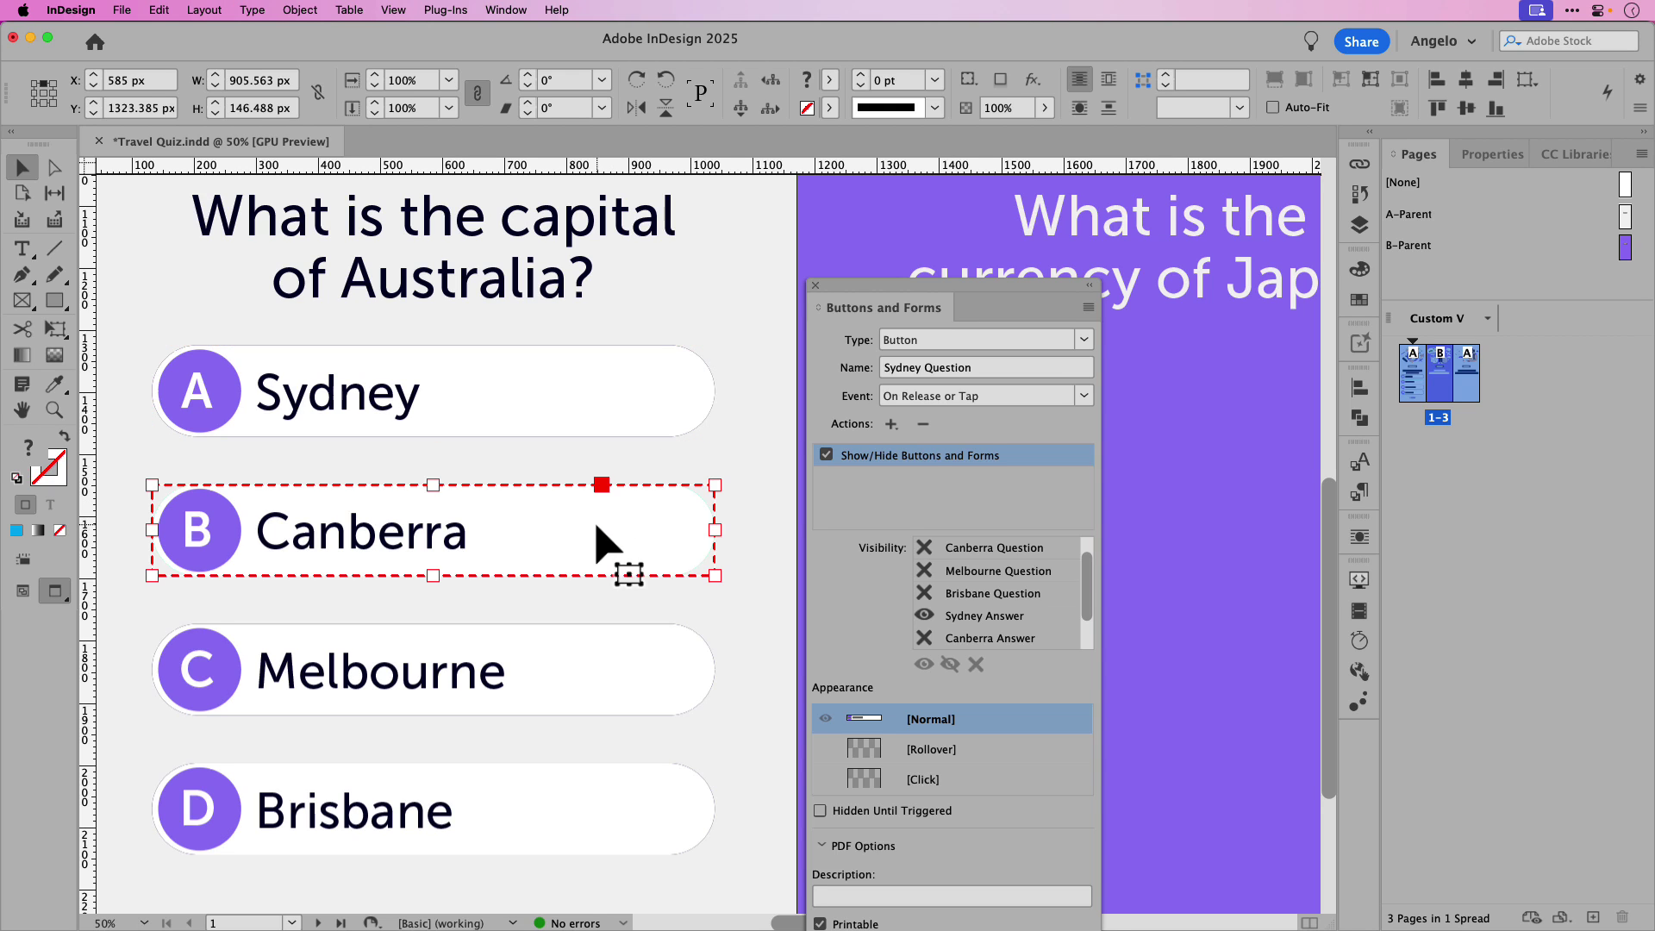
click(888, 428)
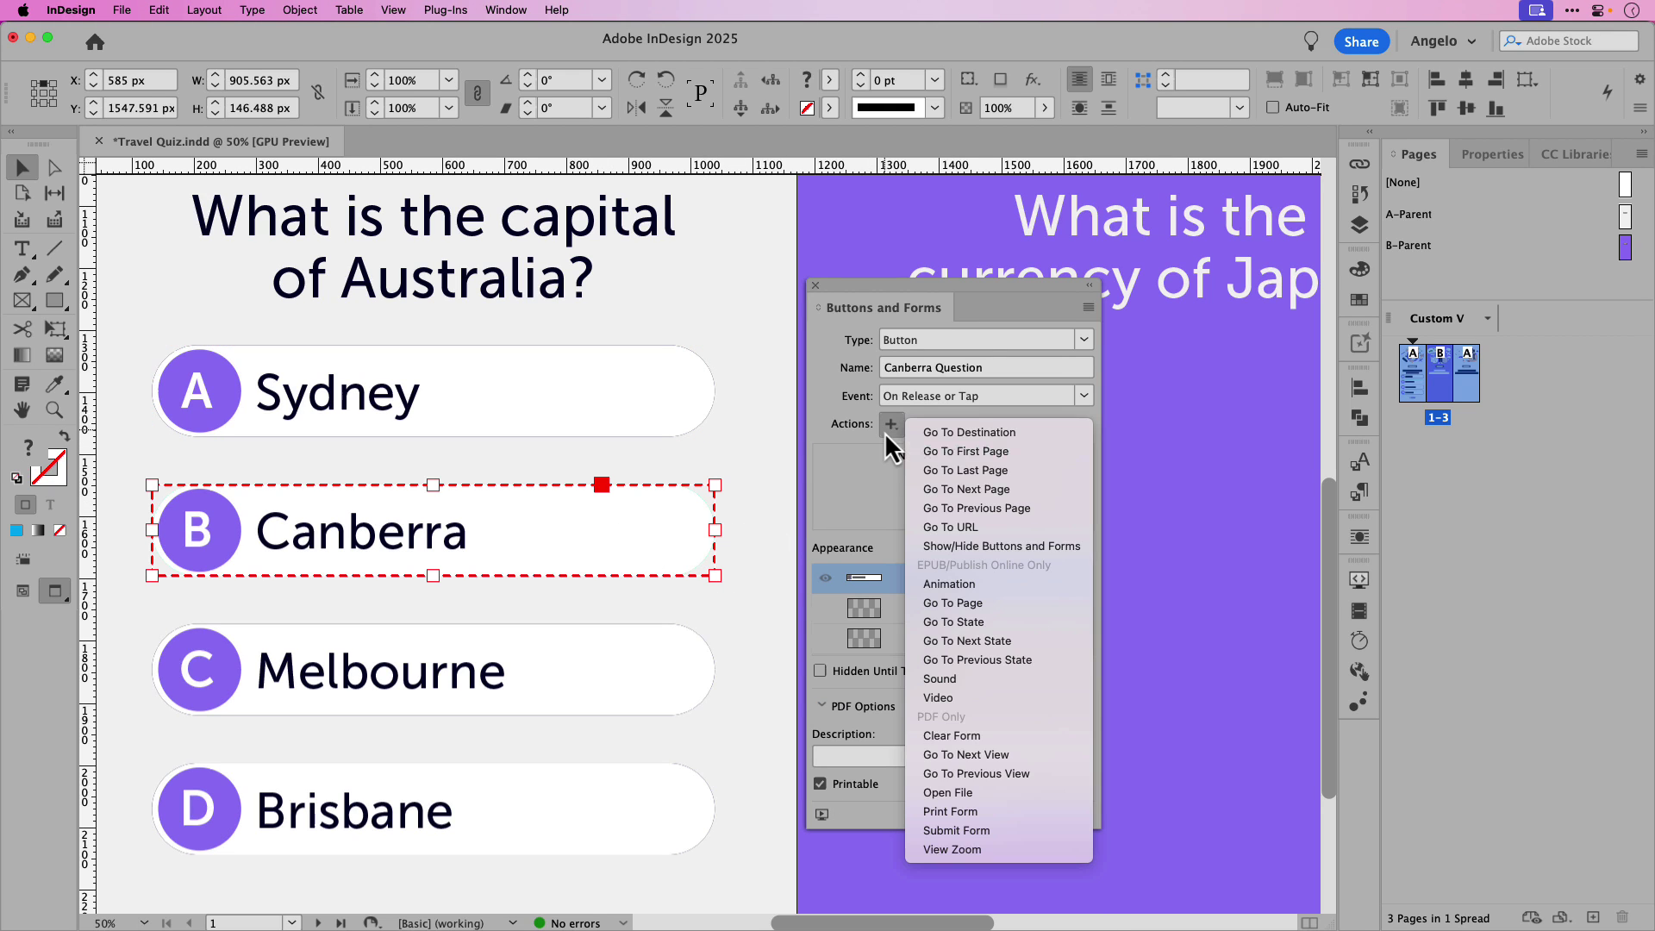
click(1027, 550)
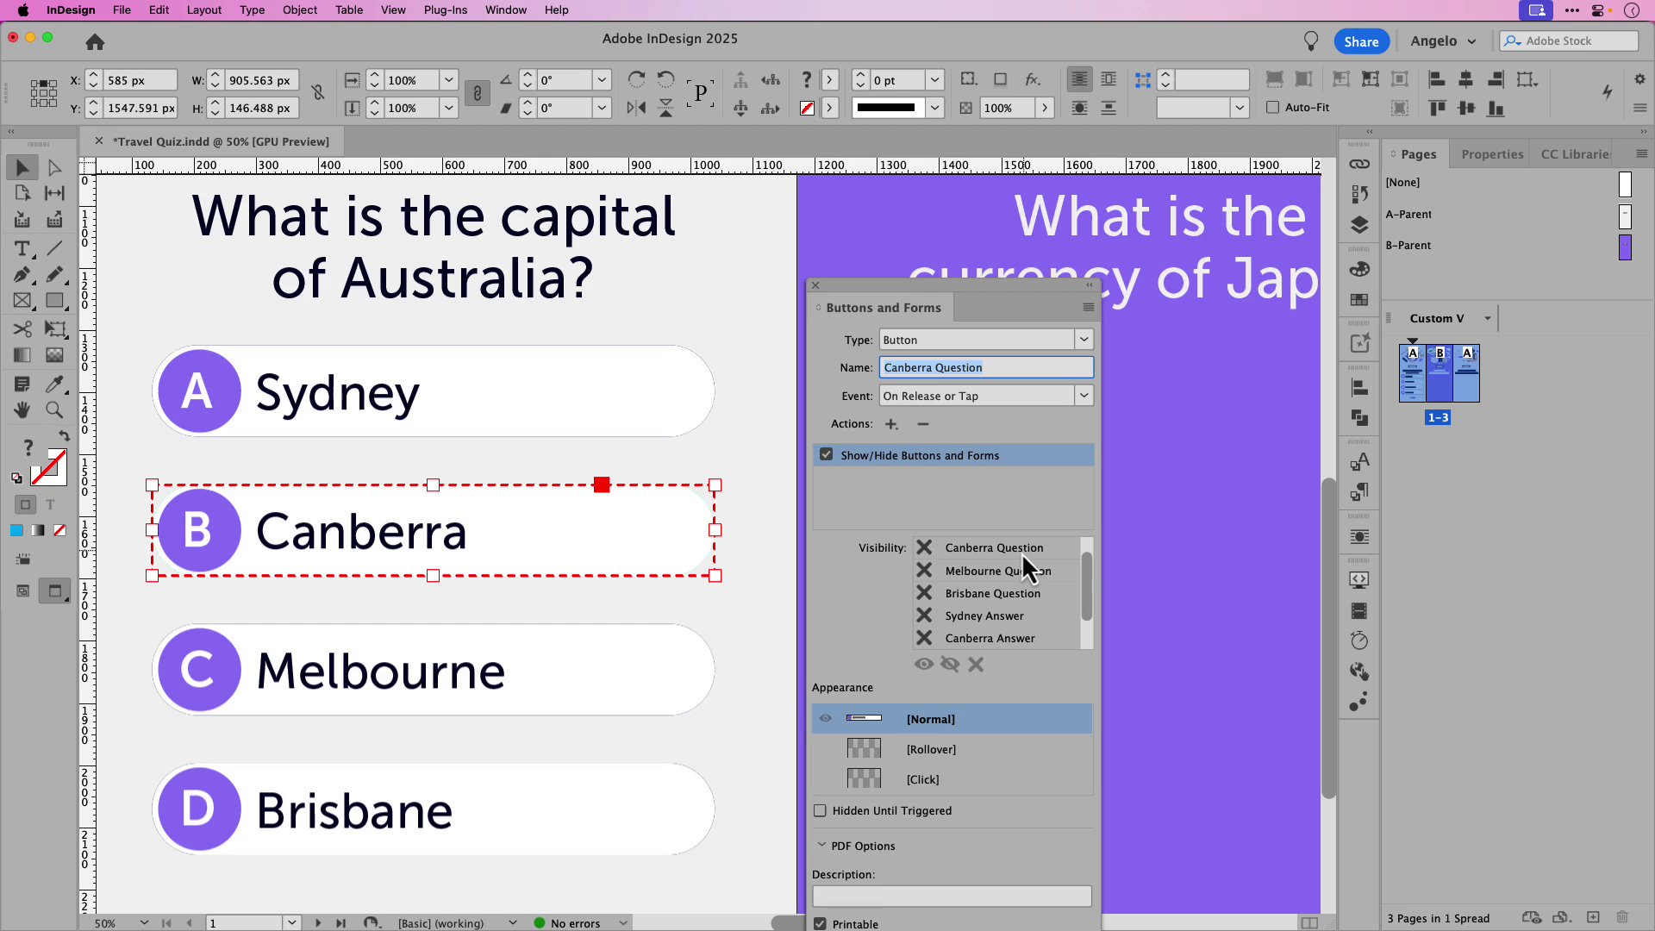
drag(1086, 581, 1086, 553)
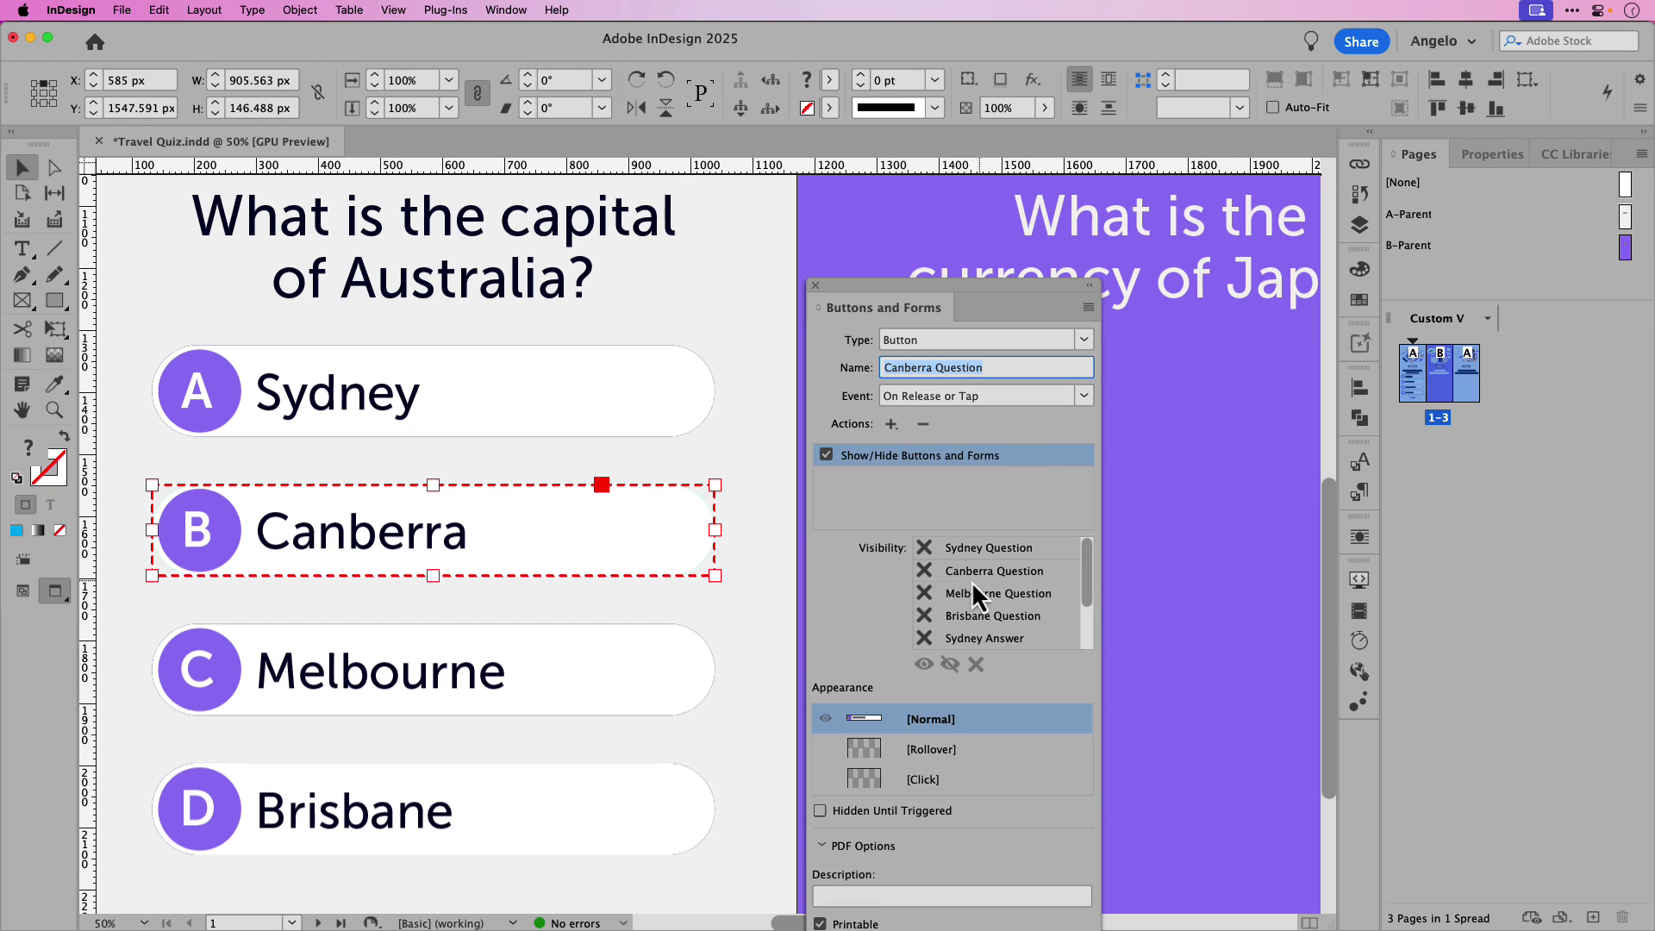
click(926, 576)
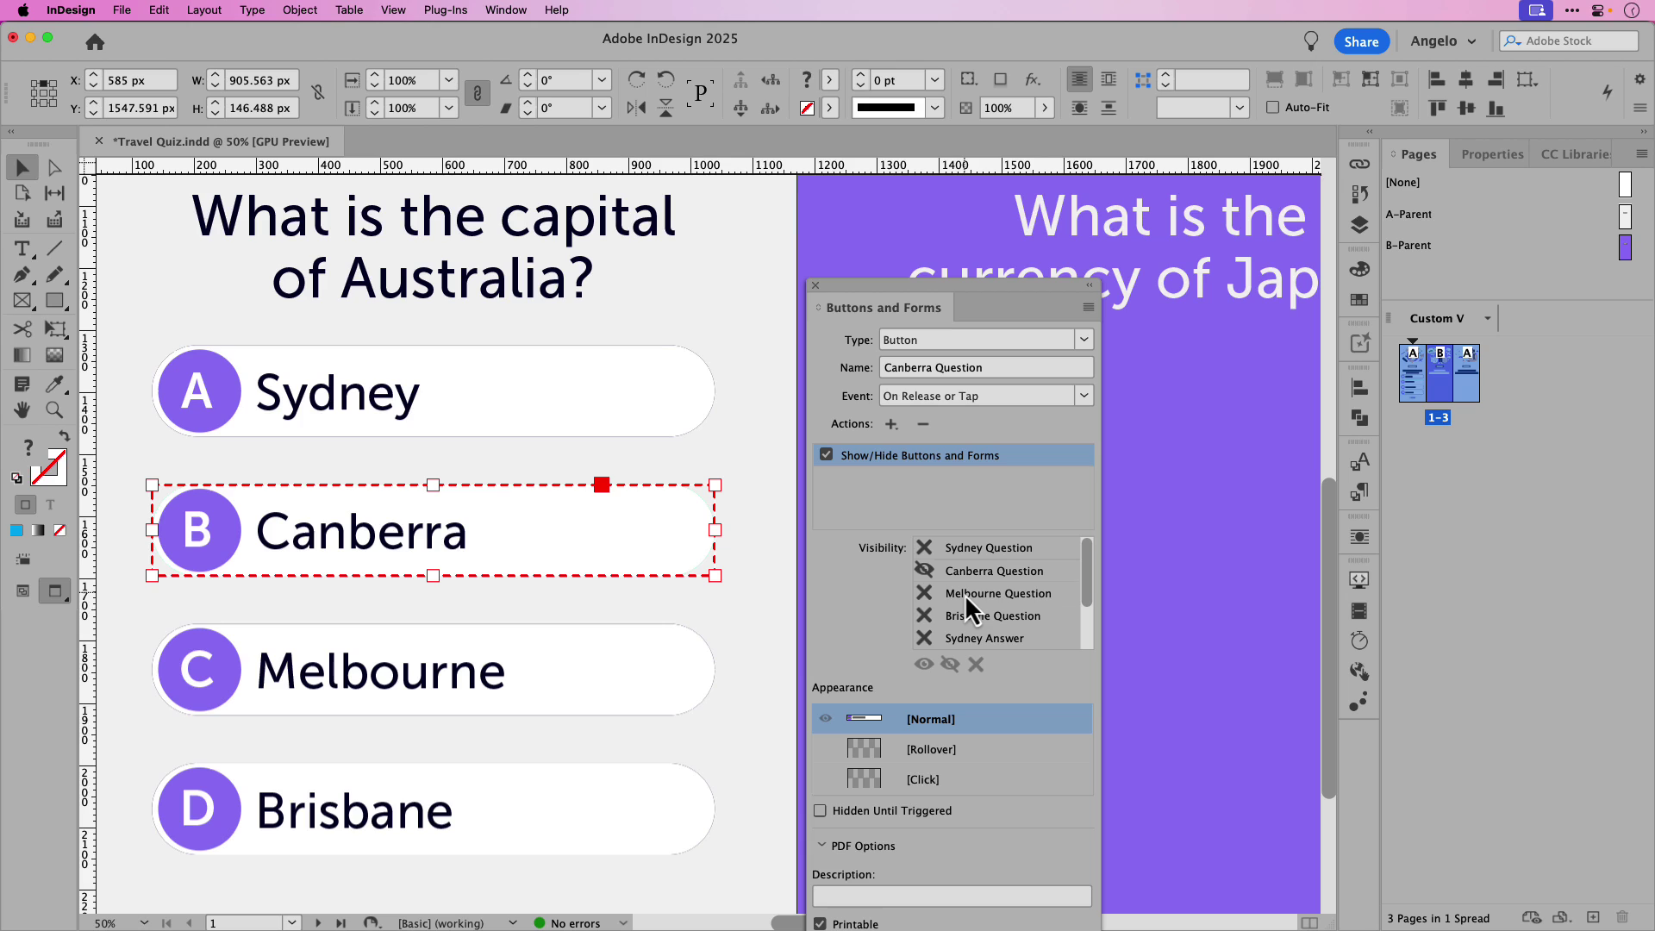
drag(1086, 567, 1084, 614)
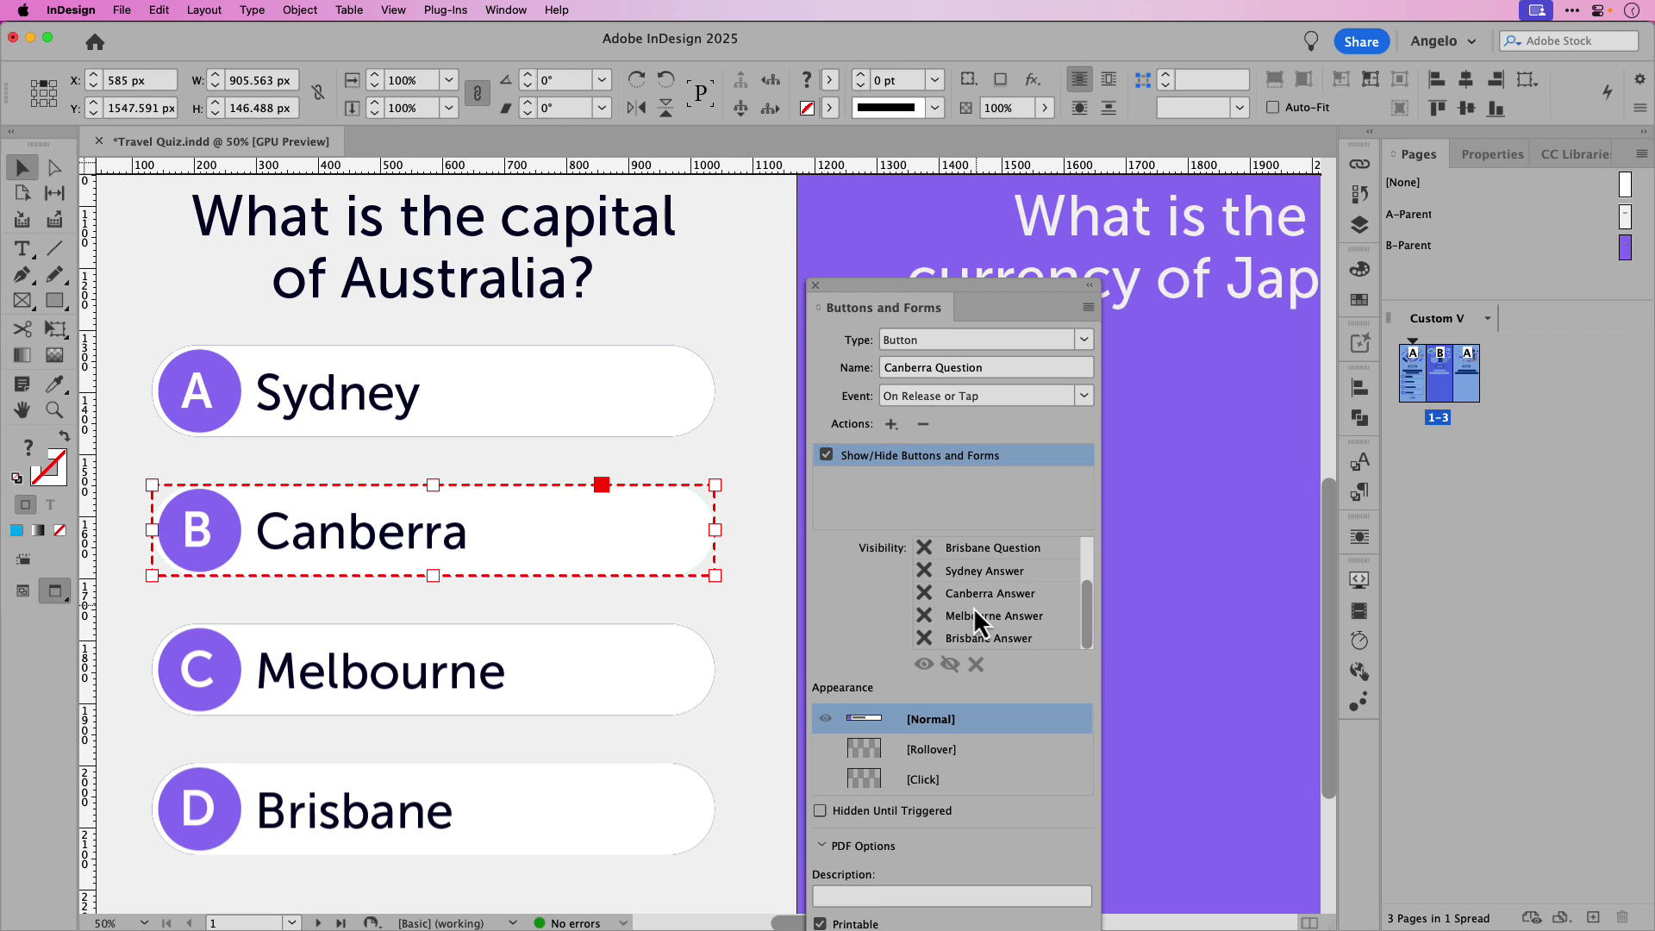
click(925, 595)
- Give the Melbourne Question button a Show/Hide Buttons and Forms action that hides Melbourne Question and shows Melbourne Answer
click(664, 676)
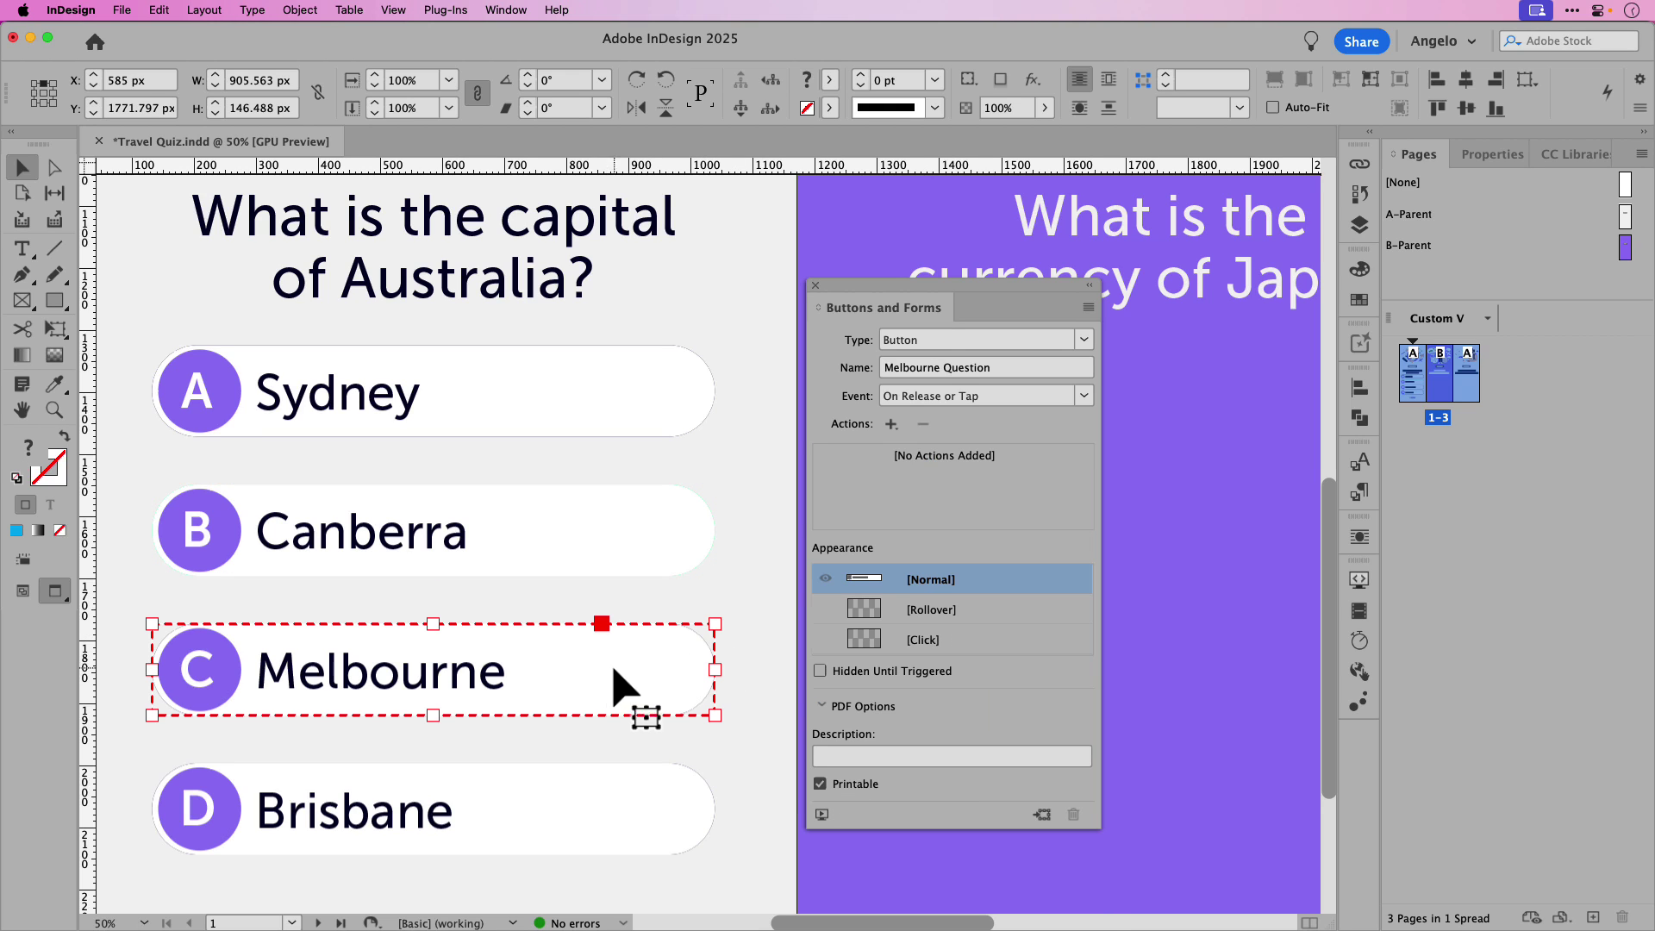
click(892, 424)
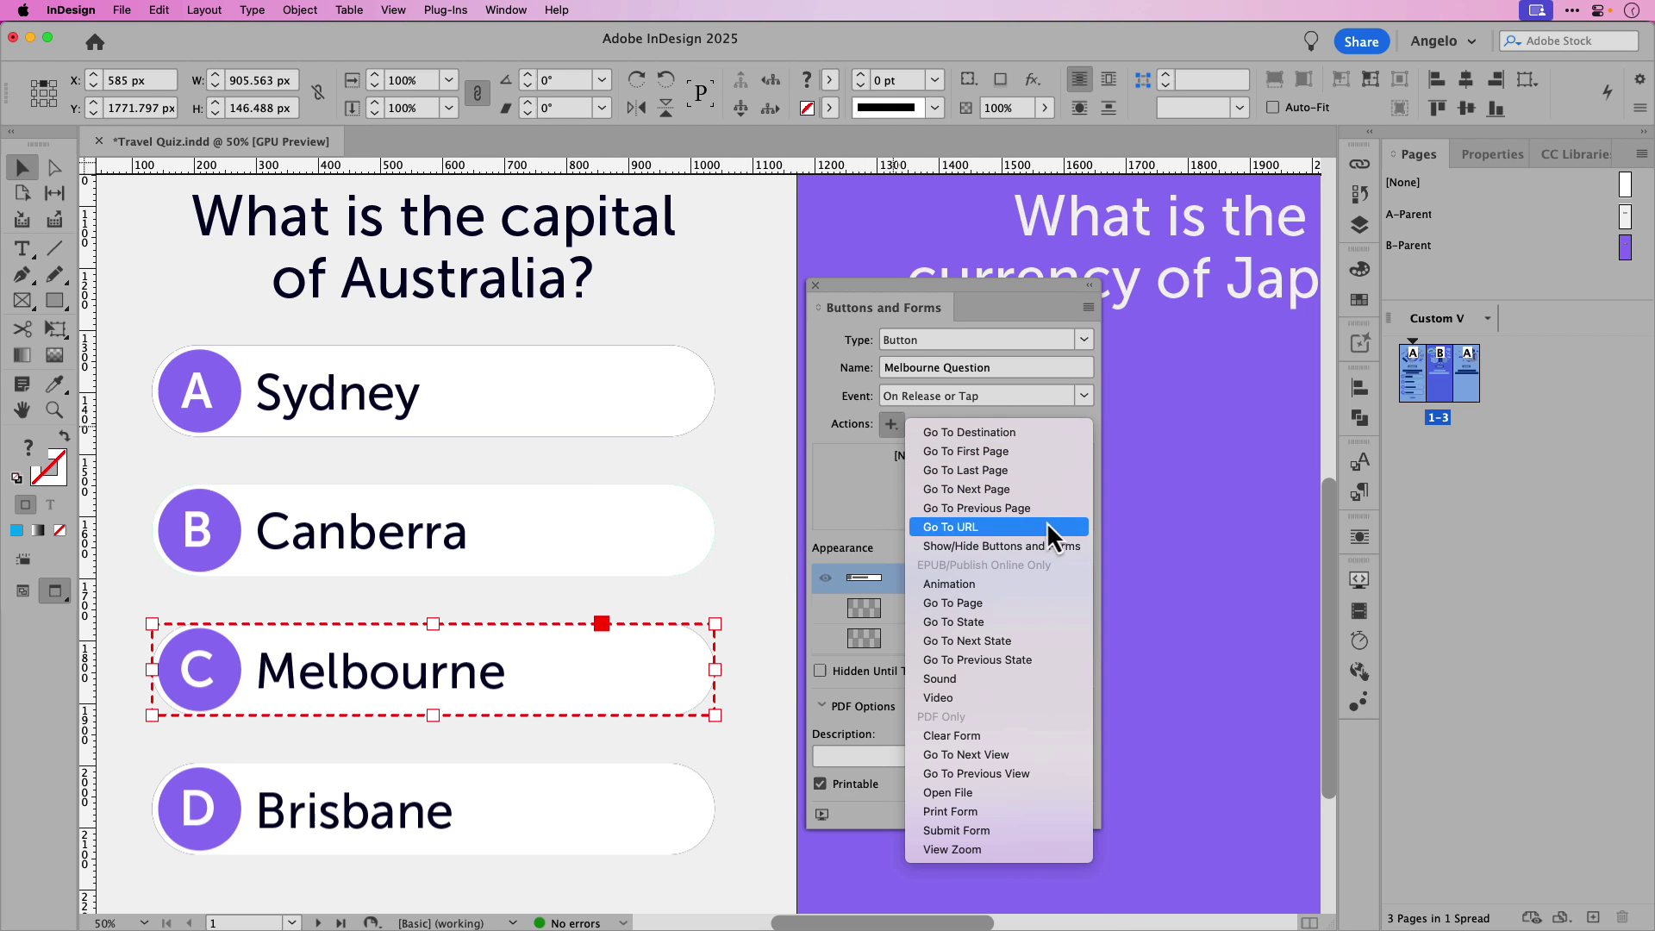
click(1052, 543)
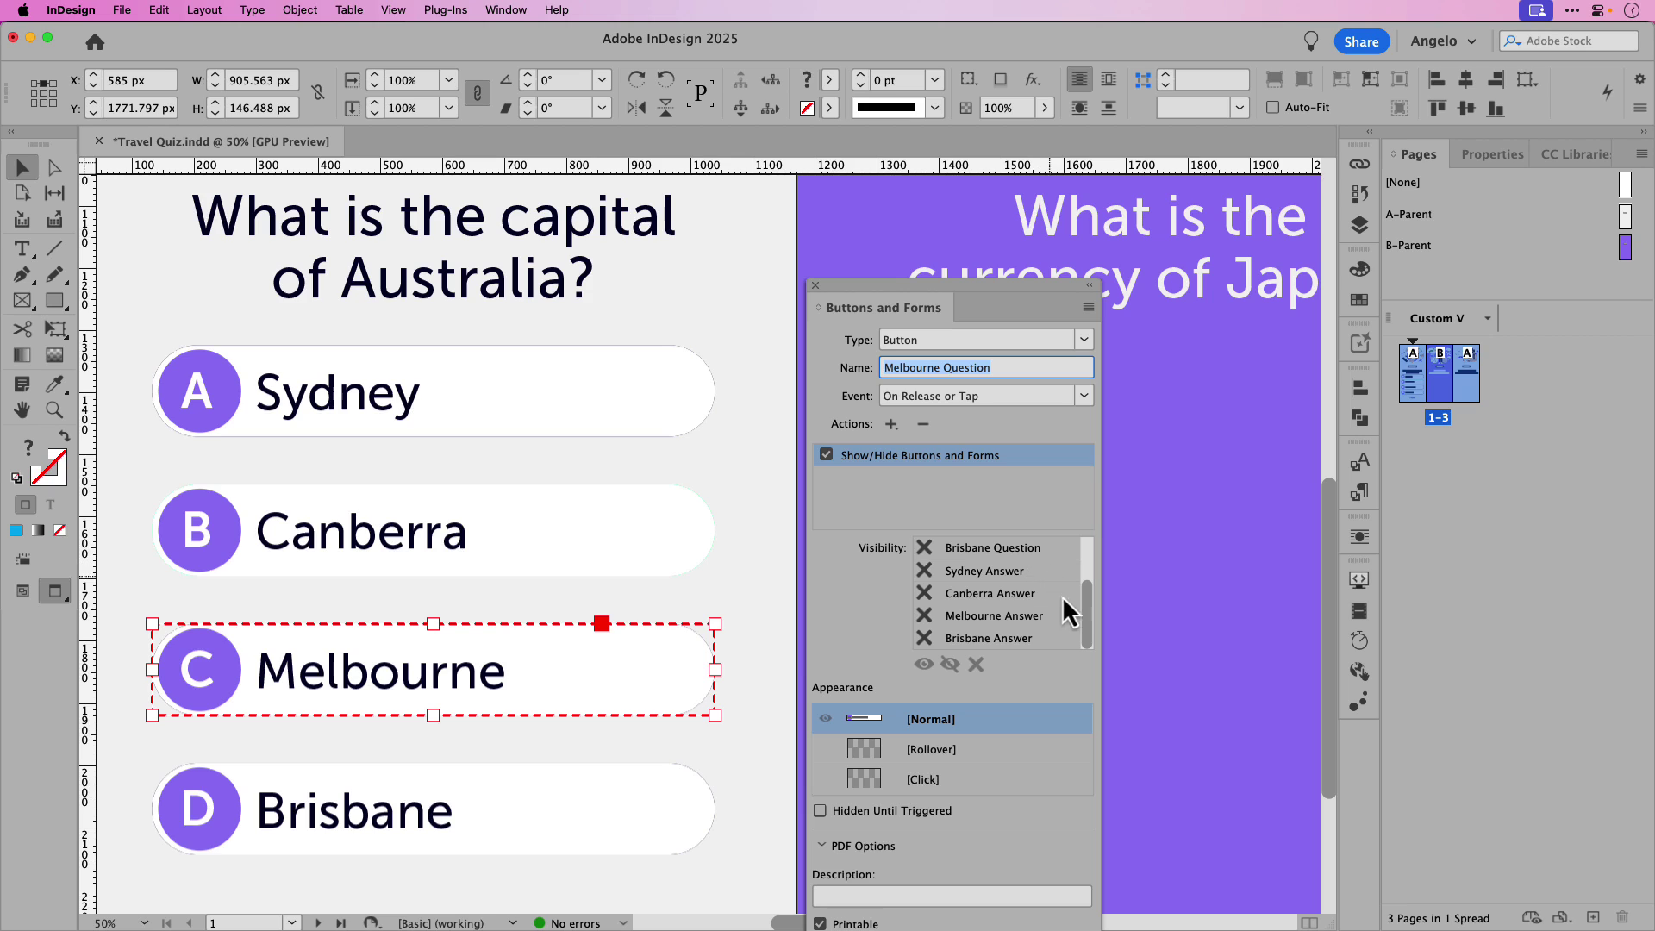
drag(1087, 635, 1088, 561)
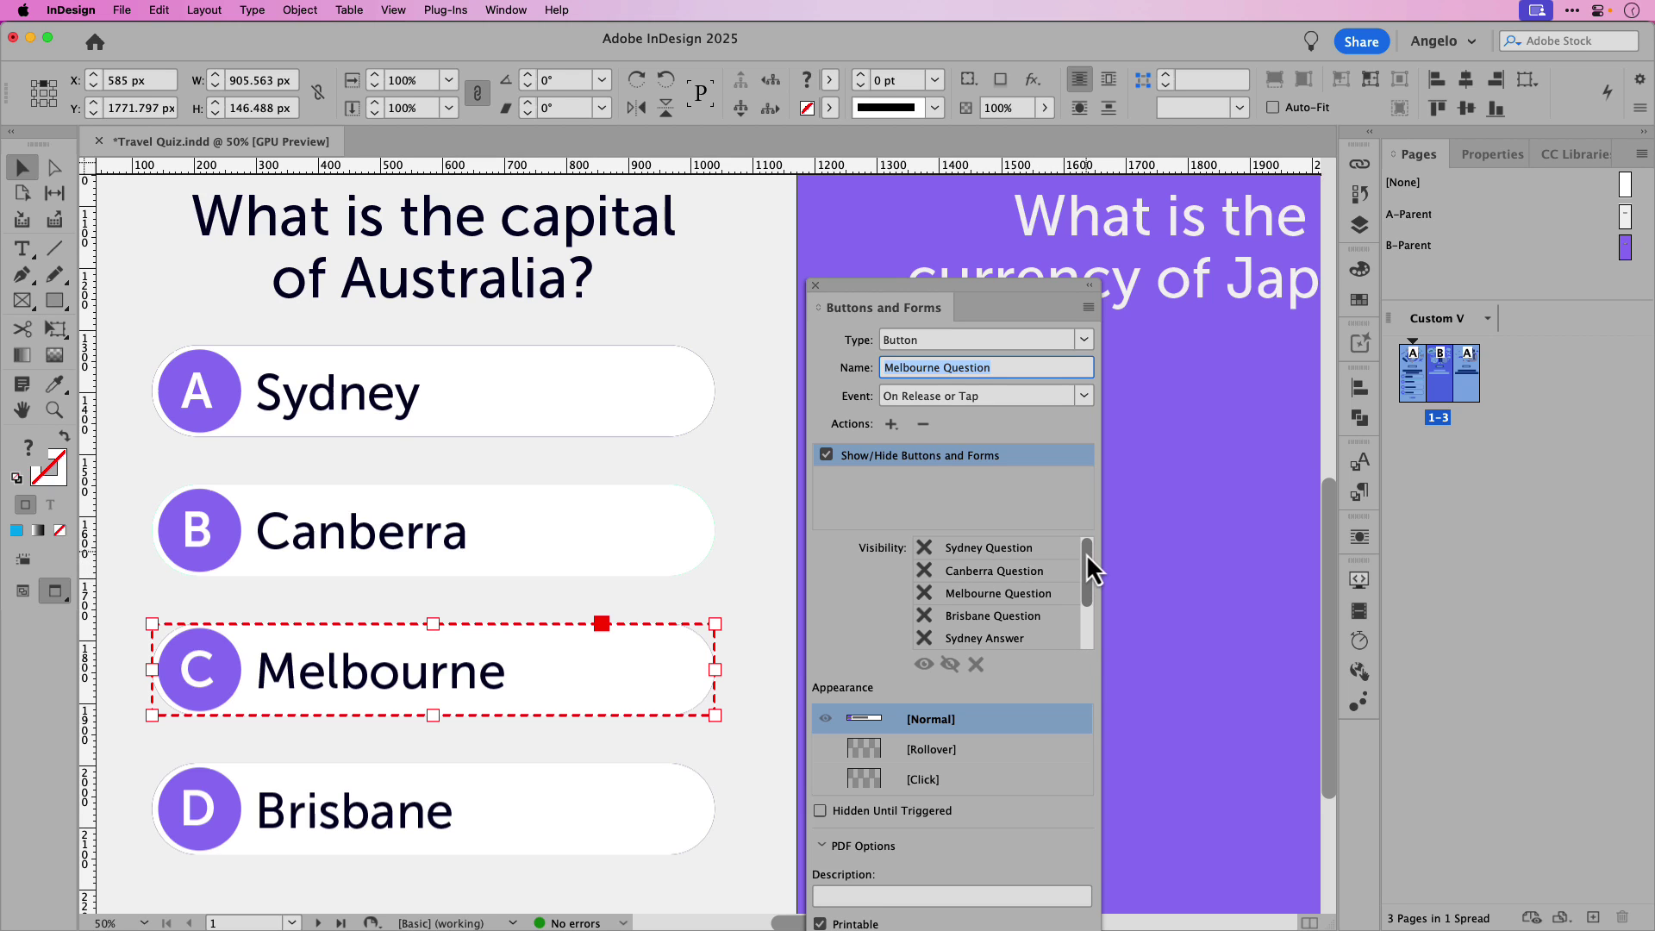
click(924, 594)
click(924, 594)
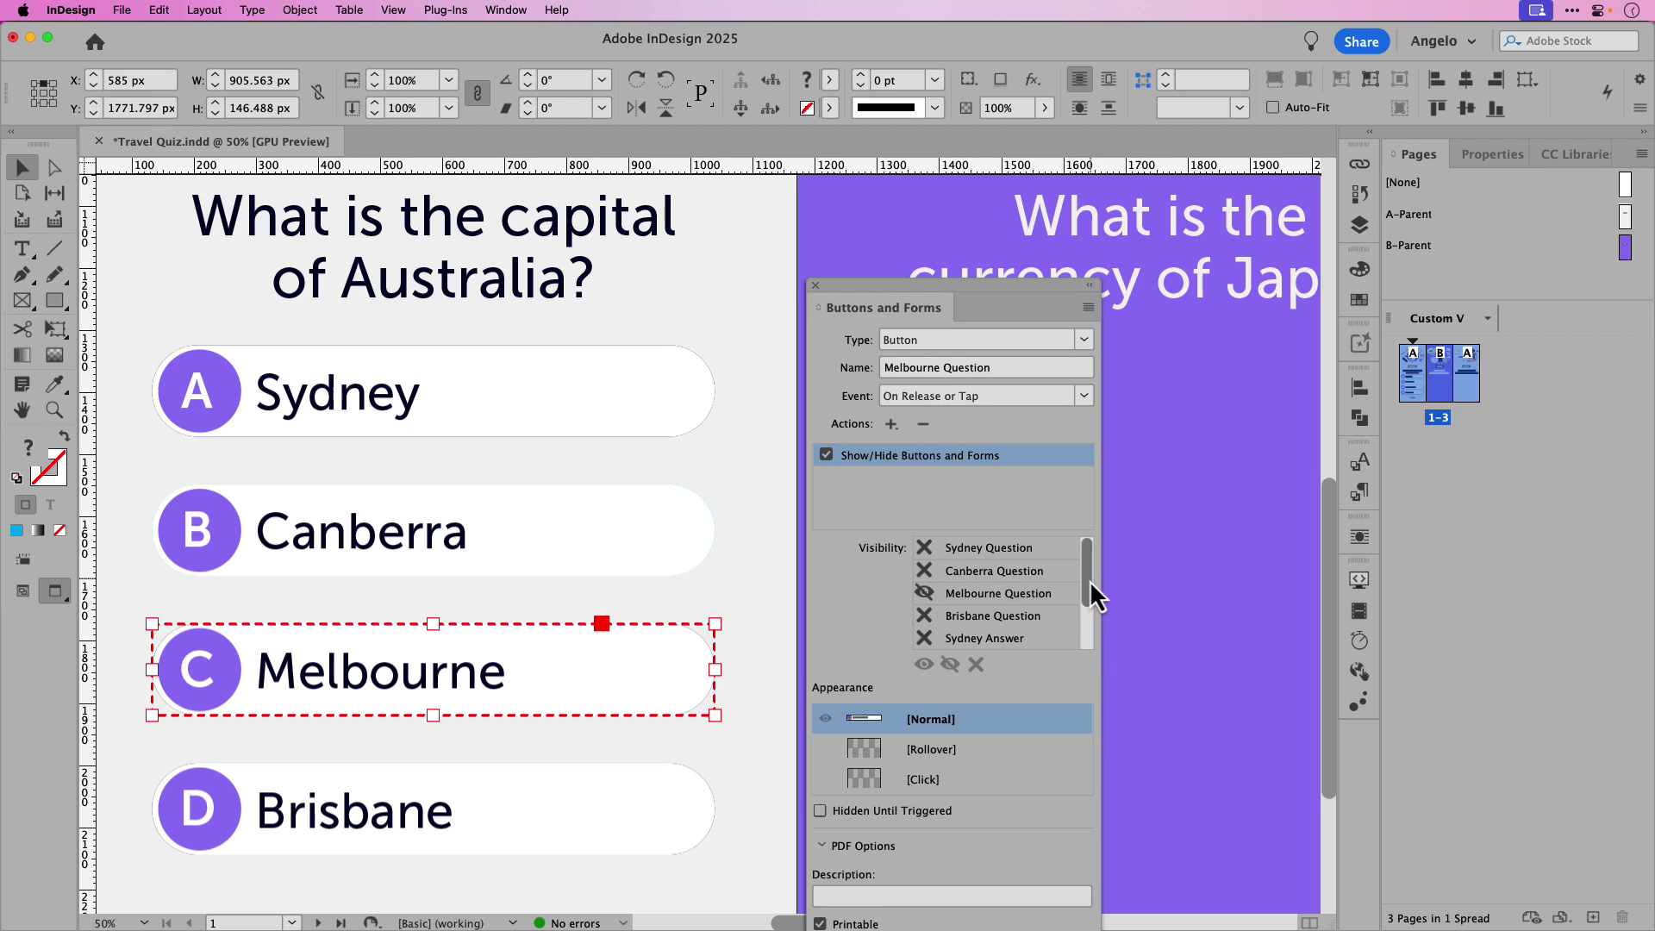
drag(1091, 594, 1068, 658)
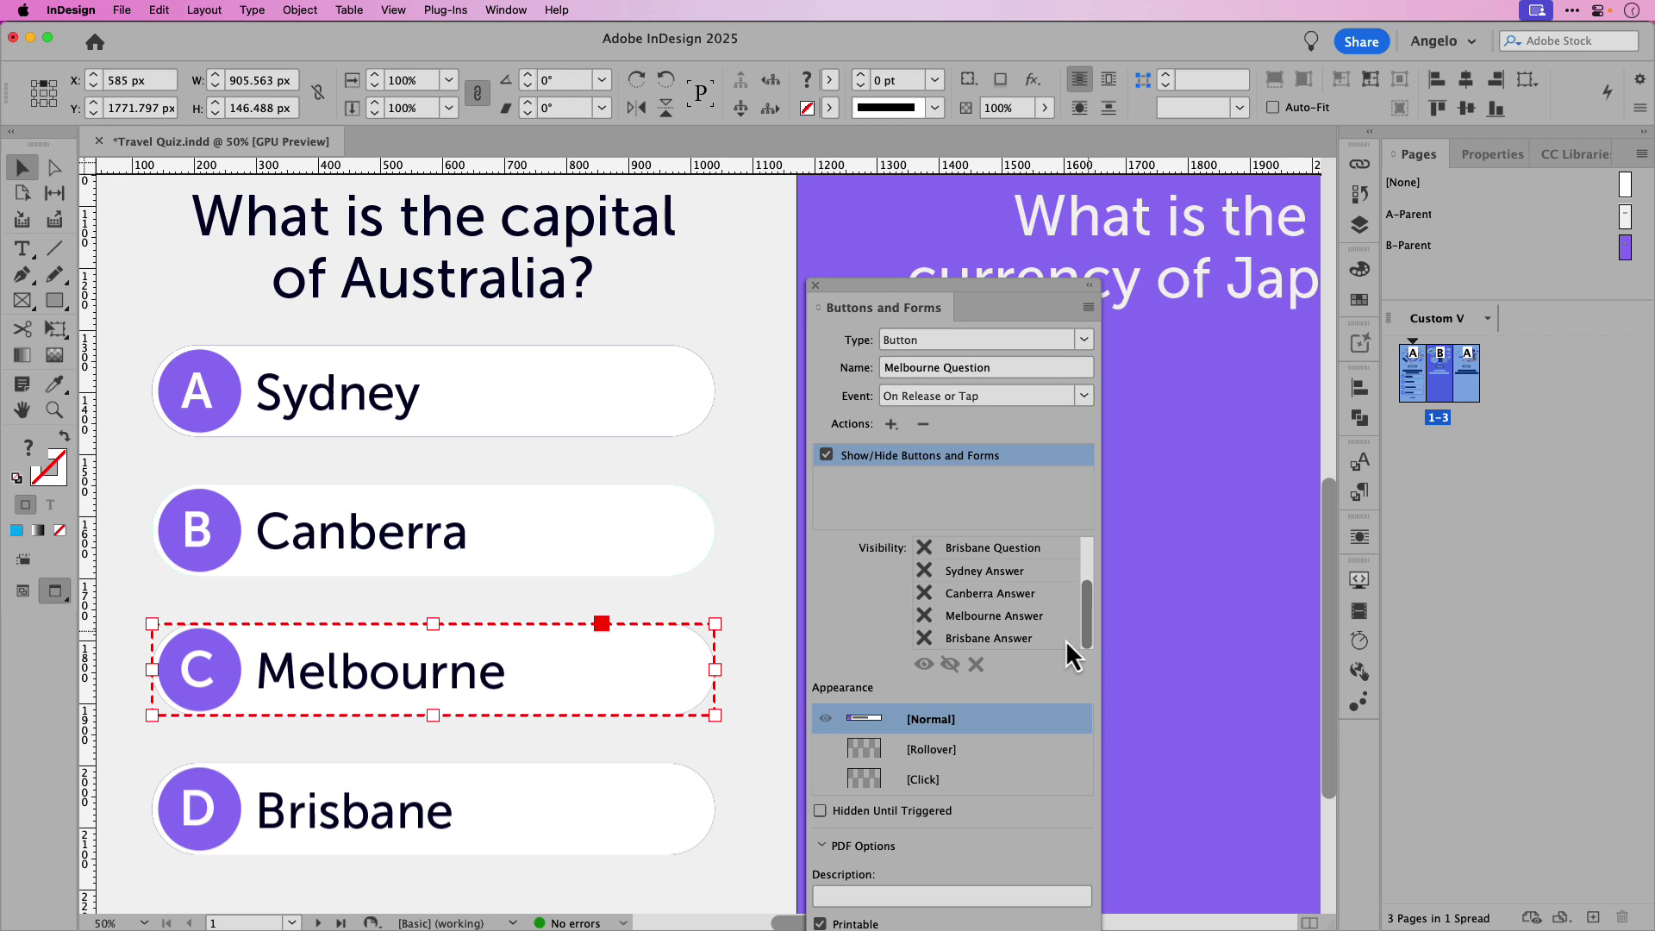
click(926, 617)
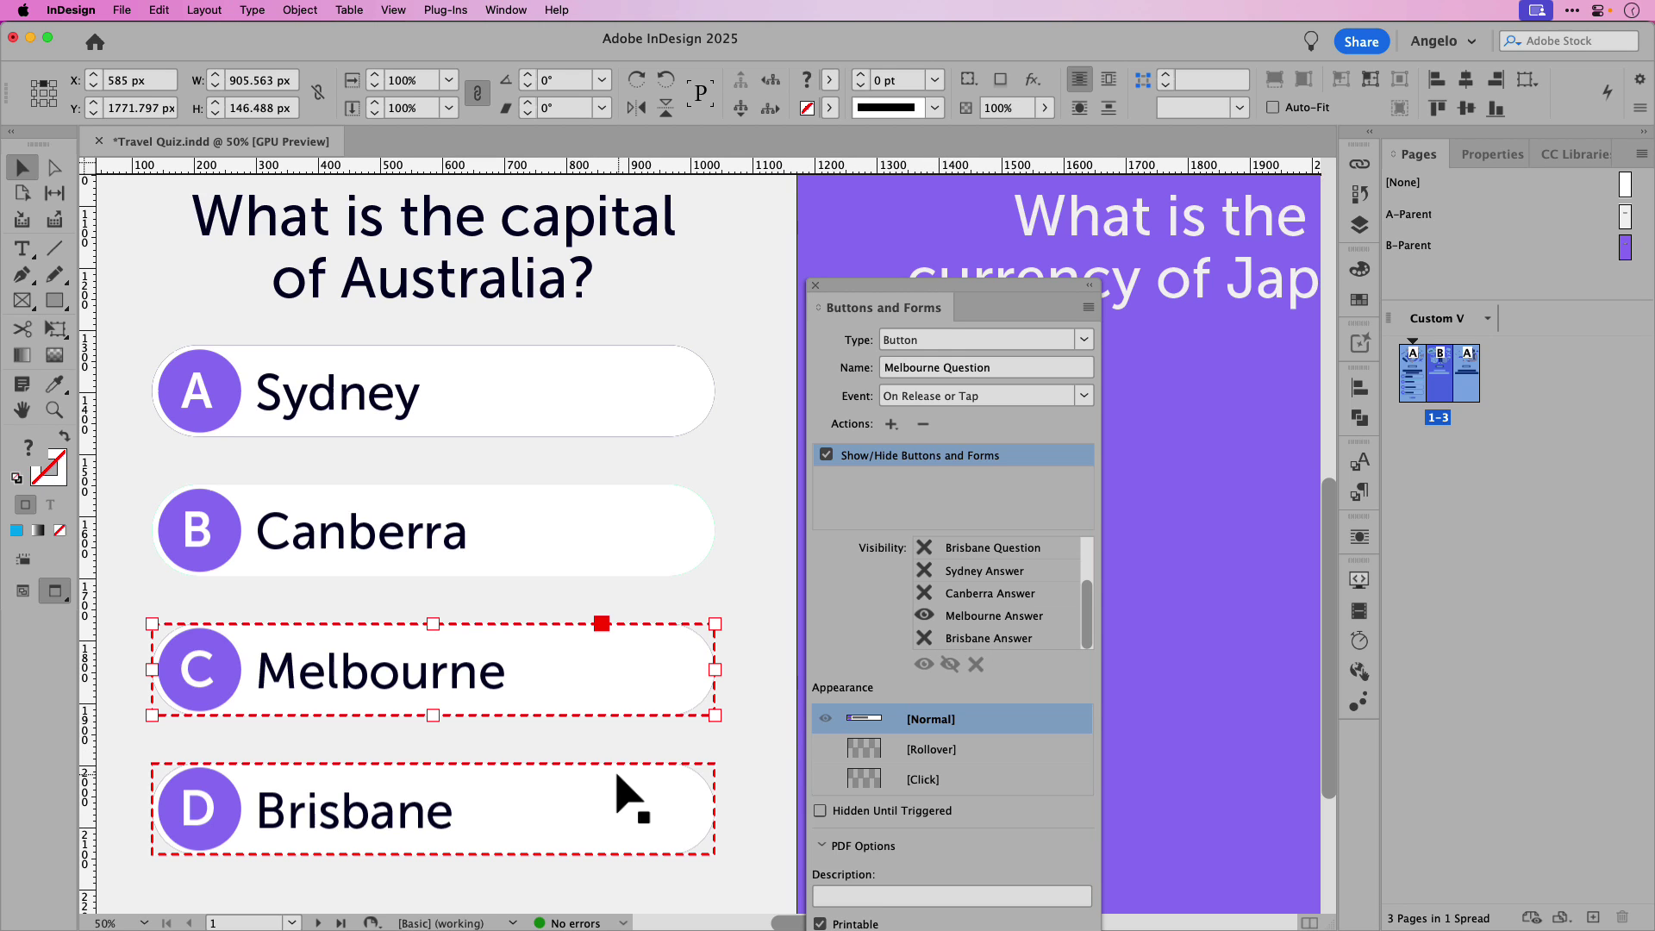
- Give the Brisbane Question button a Show/Hide Buttons and Forms action that hides Brisbane Question and shows Brisbane Answer
click(629, 786)
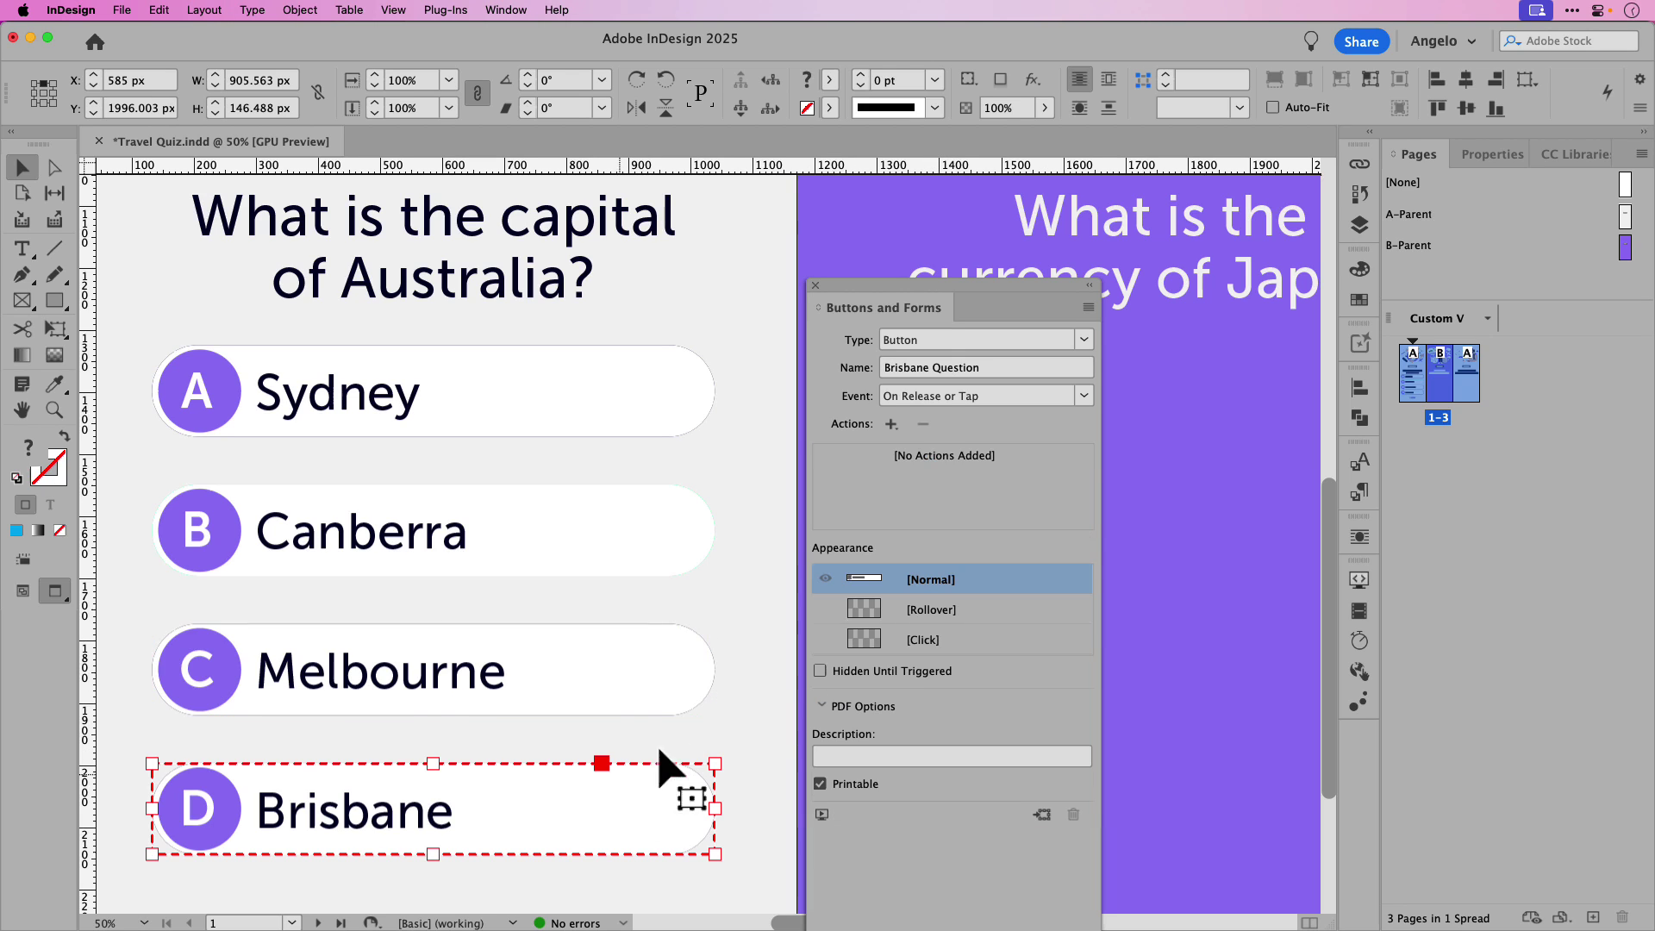
click(891, 424)
click(1019, 543)
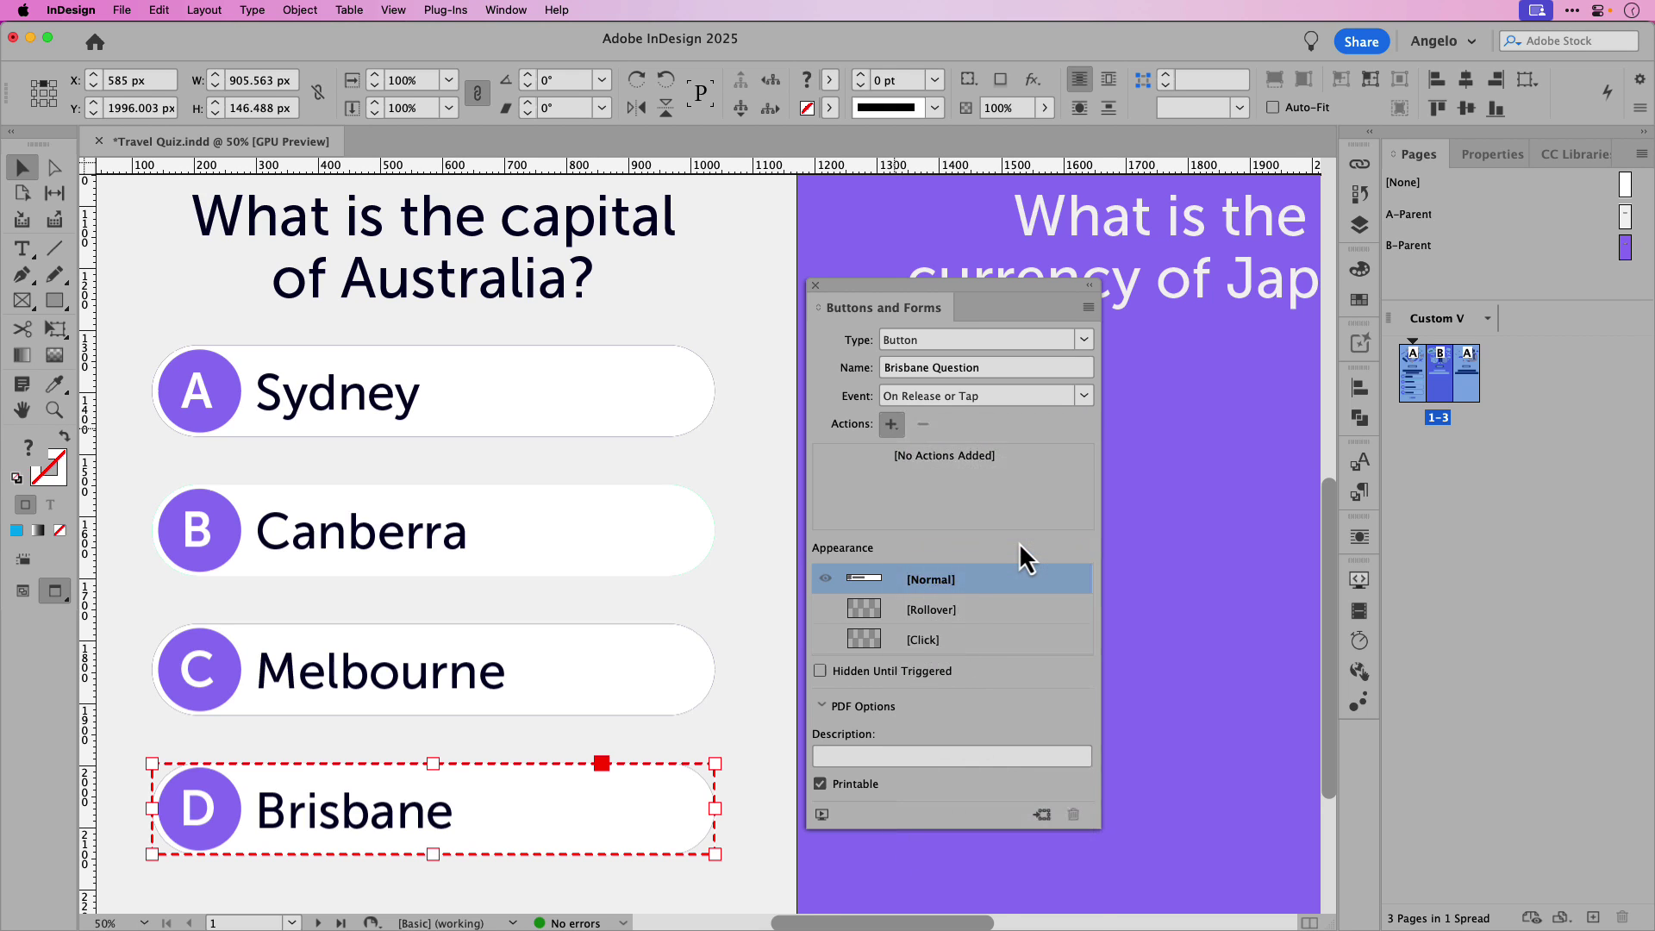
drag(1088, 599, 1091, 560)
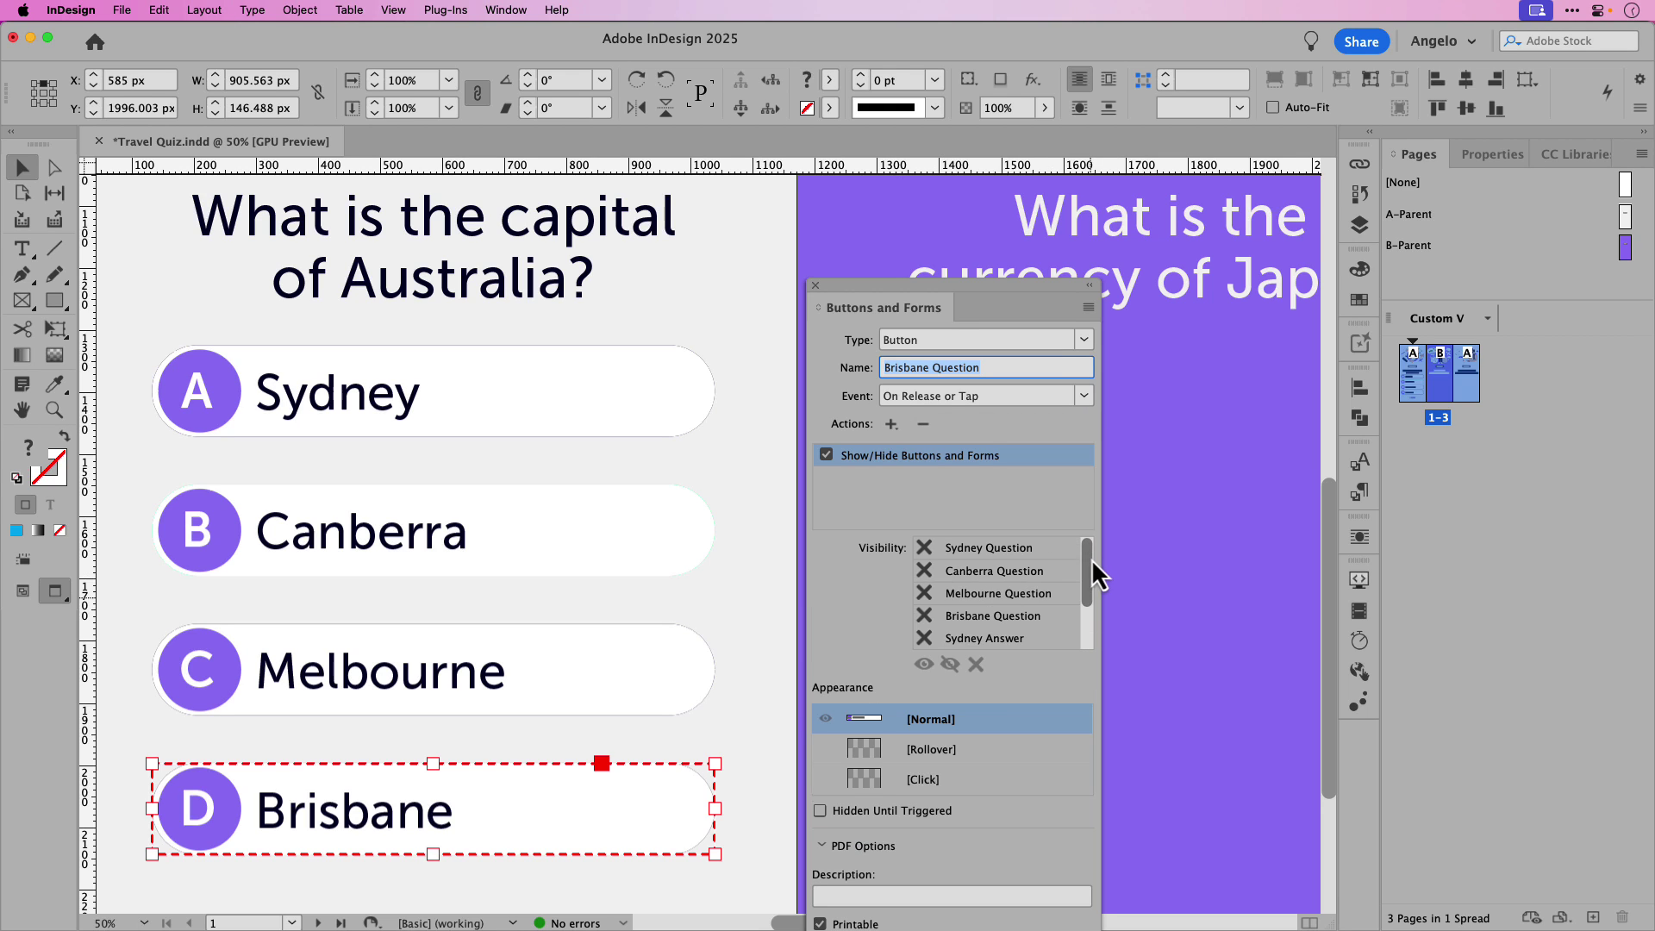
click(924, 616)
drag(1081, 595, 1084, 643)
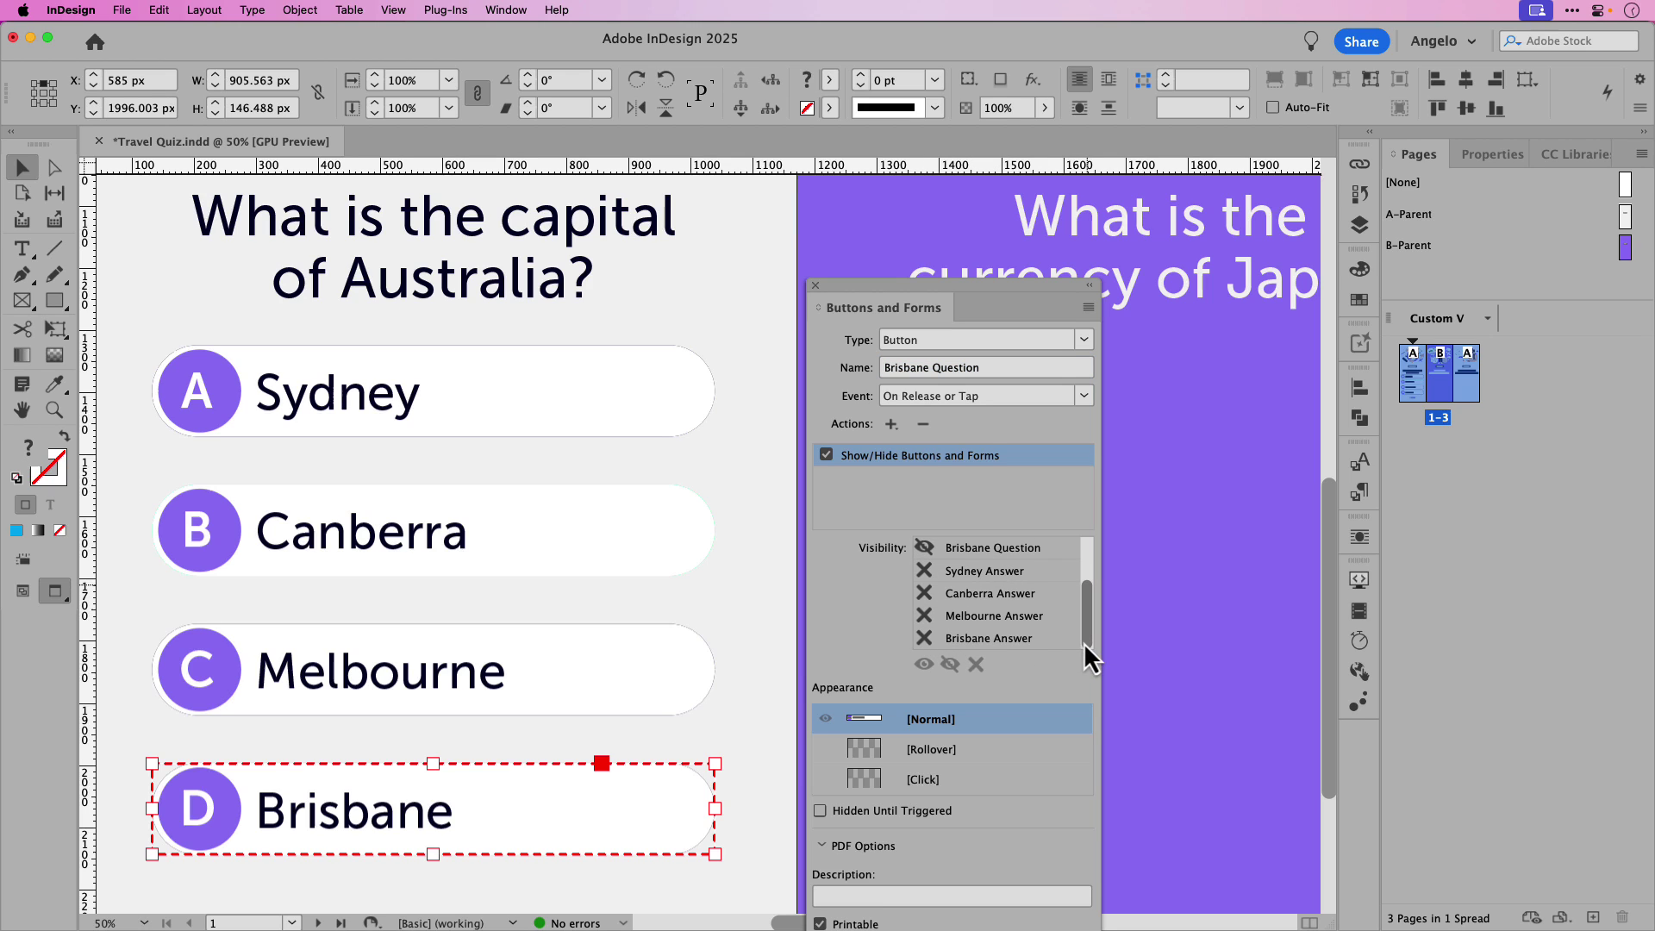
click(923, 639)
- Test all four question 1 options in an enlarged EPUB Interactivity Preview and put the preview away
click(1358, 586)
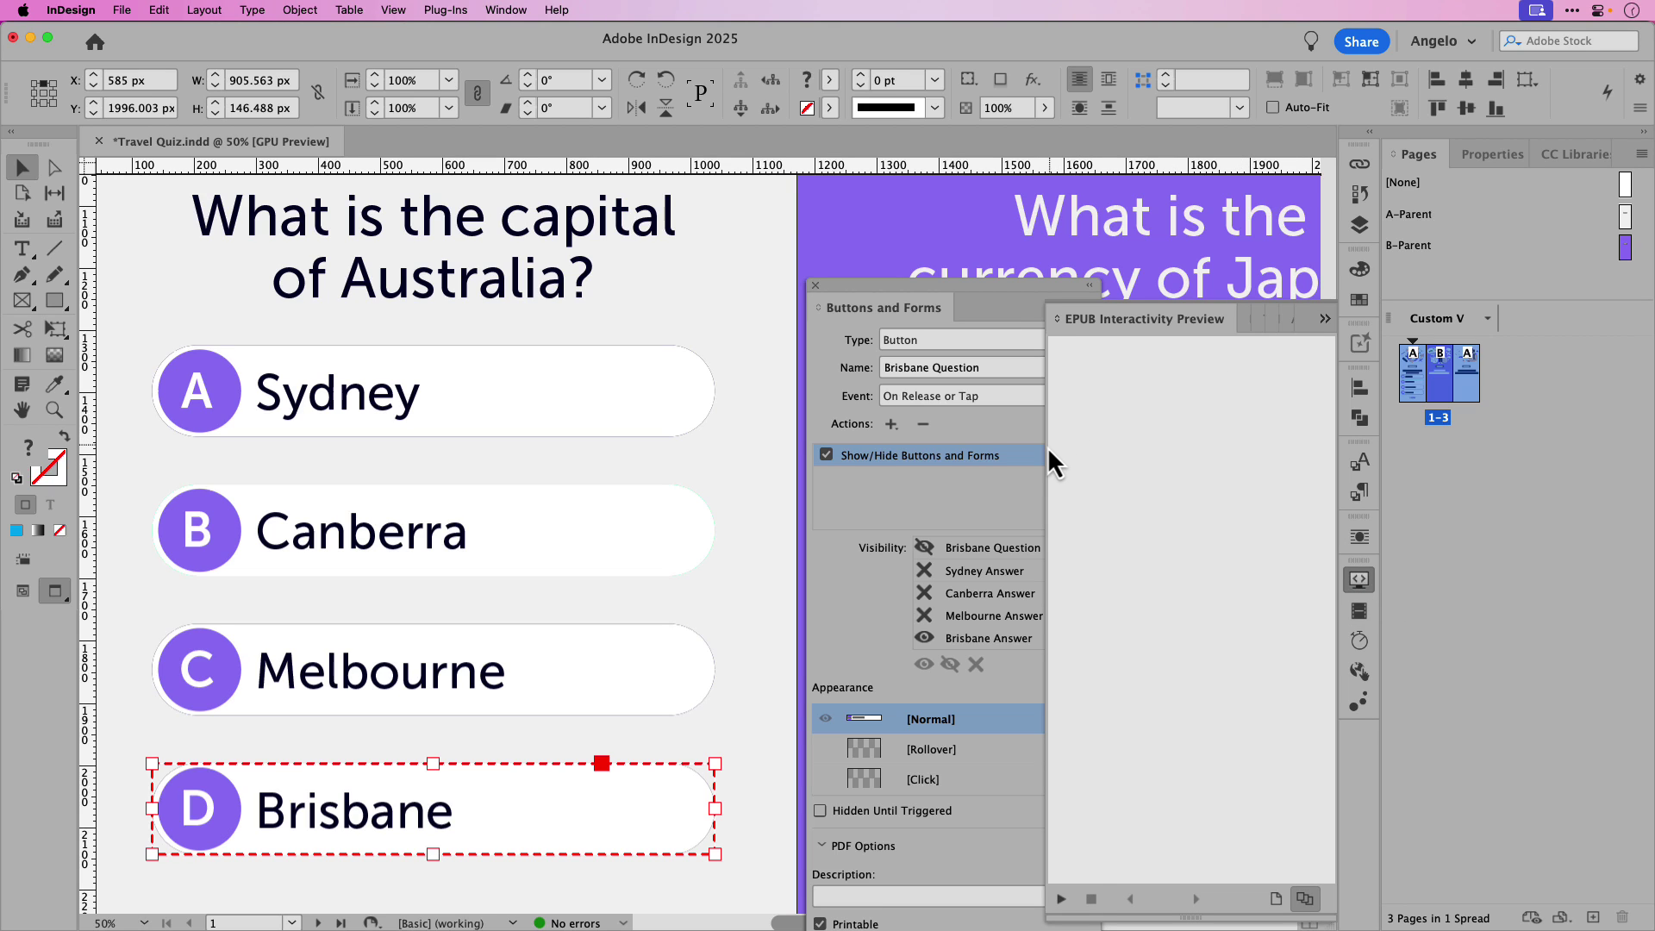
drag(1053, 463, 575, 427)
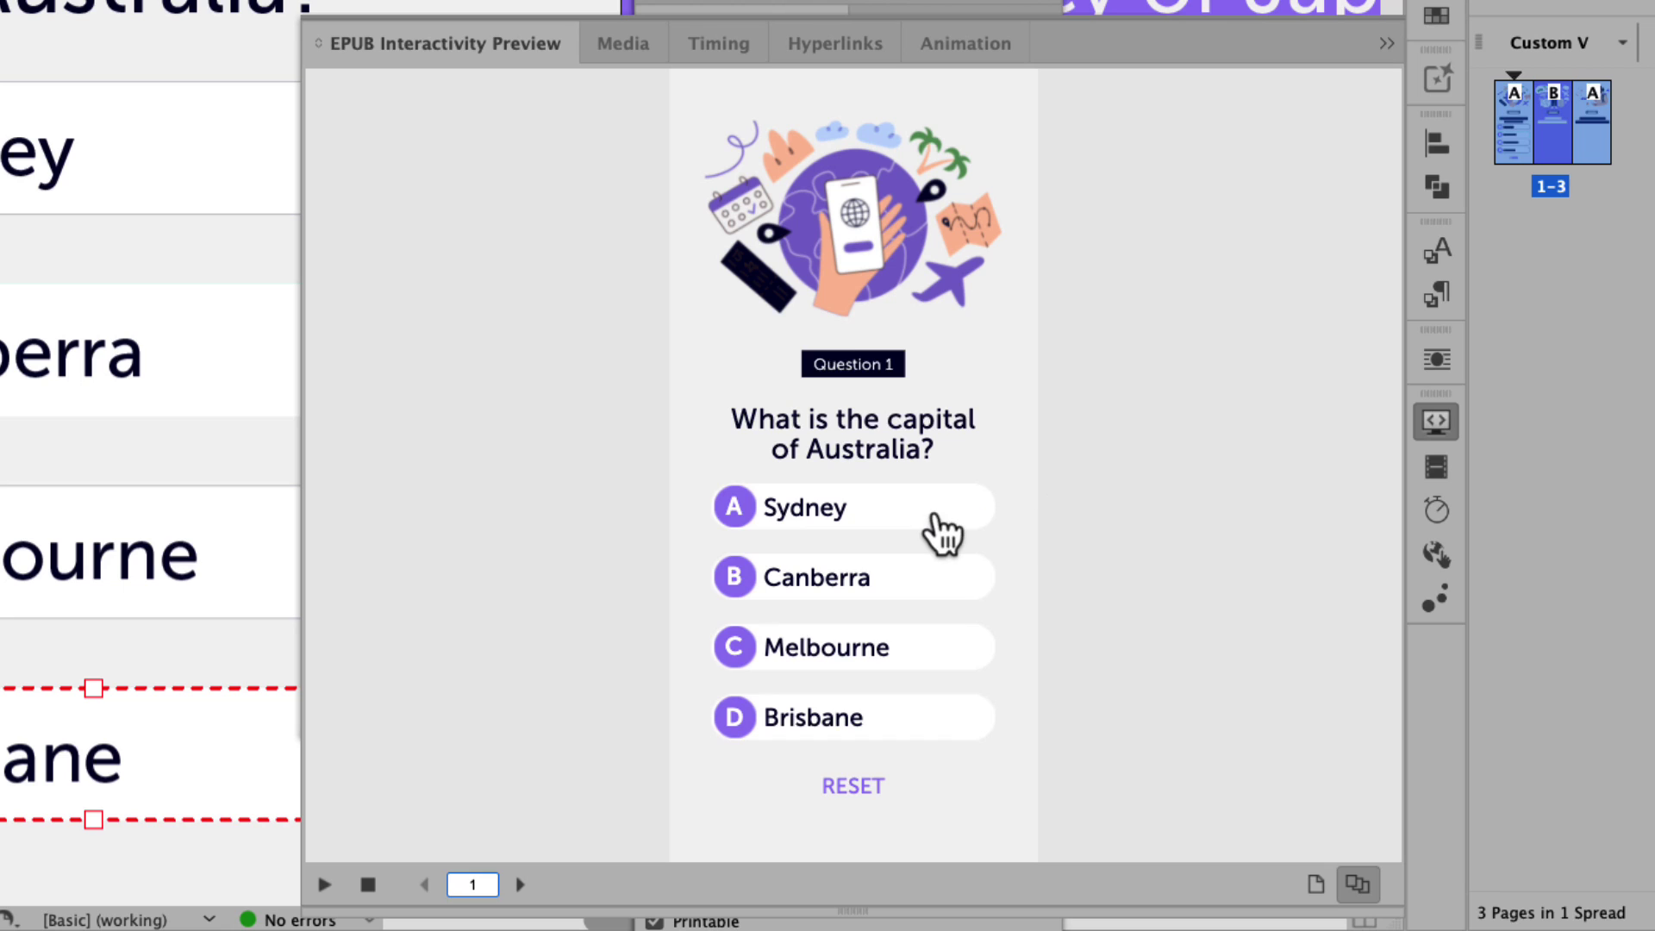
click(935, 517)
click(917, 586)
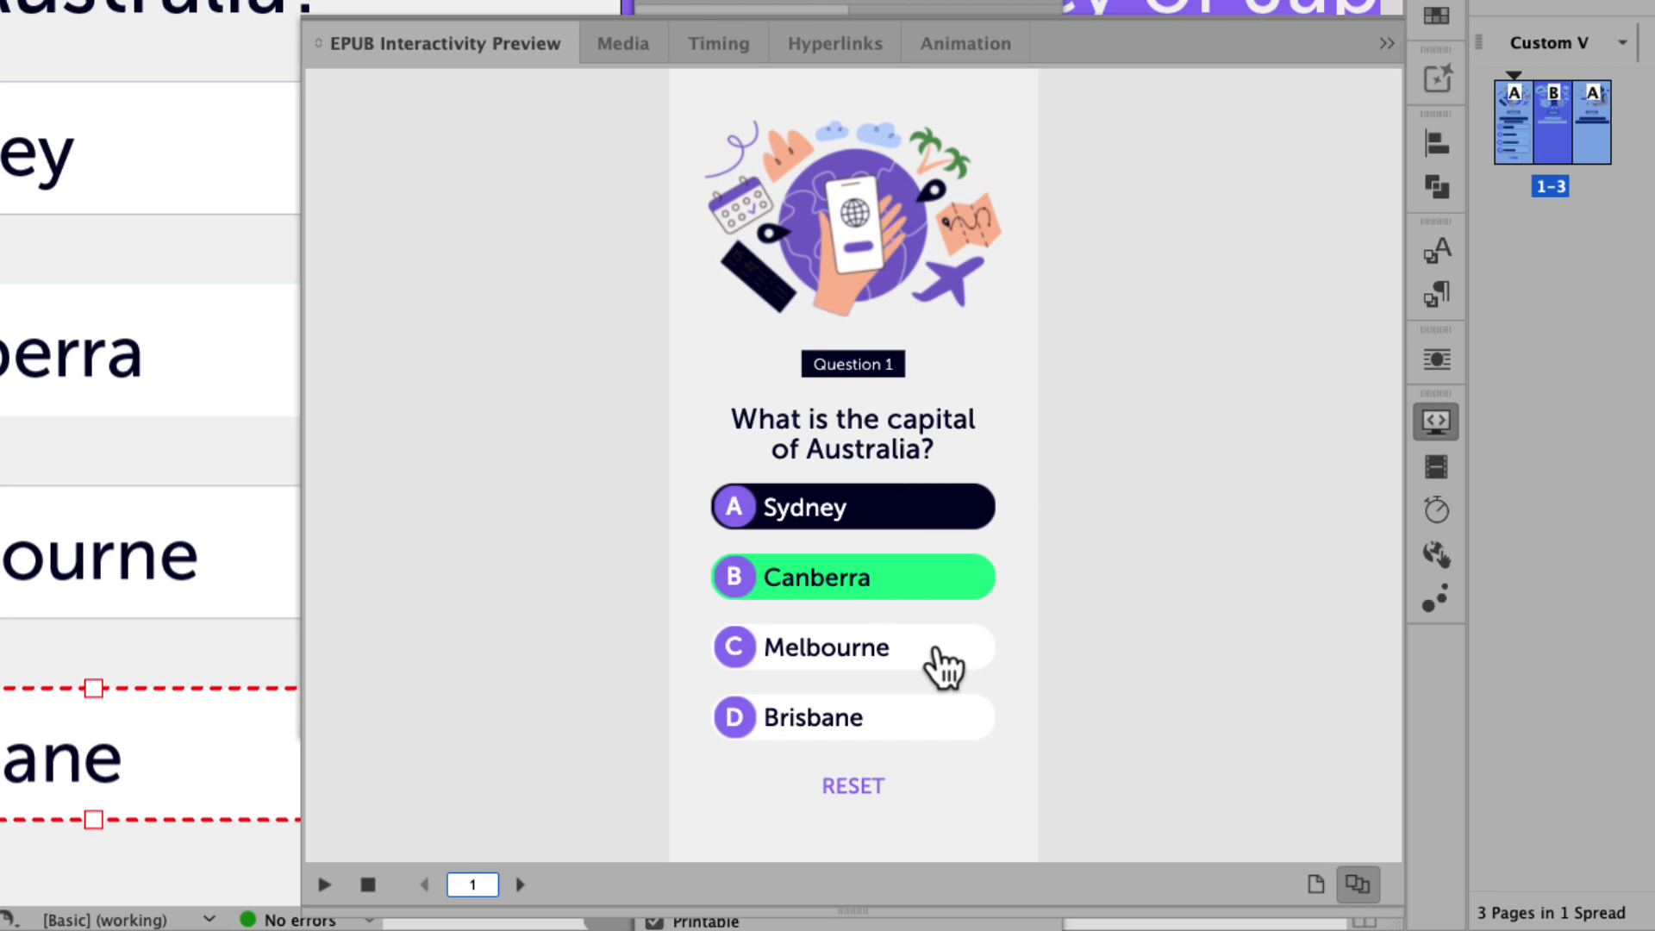
click(944, 659)
click(924, 729)
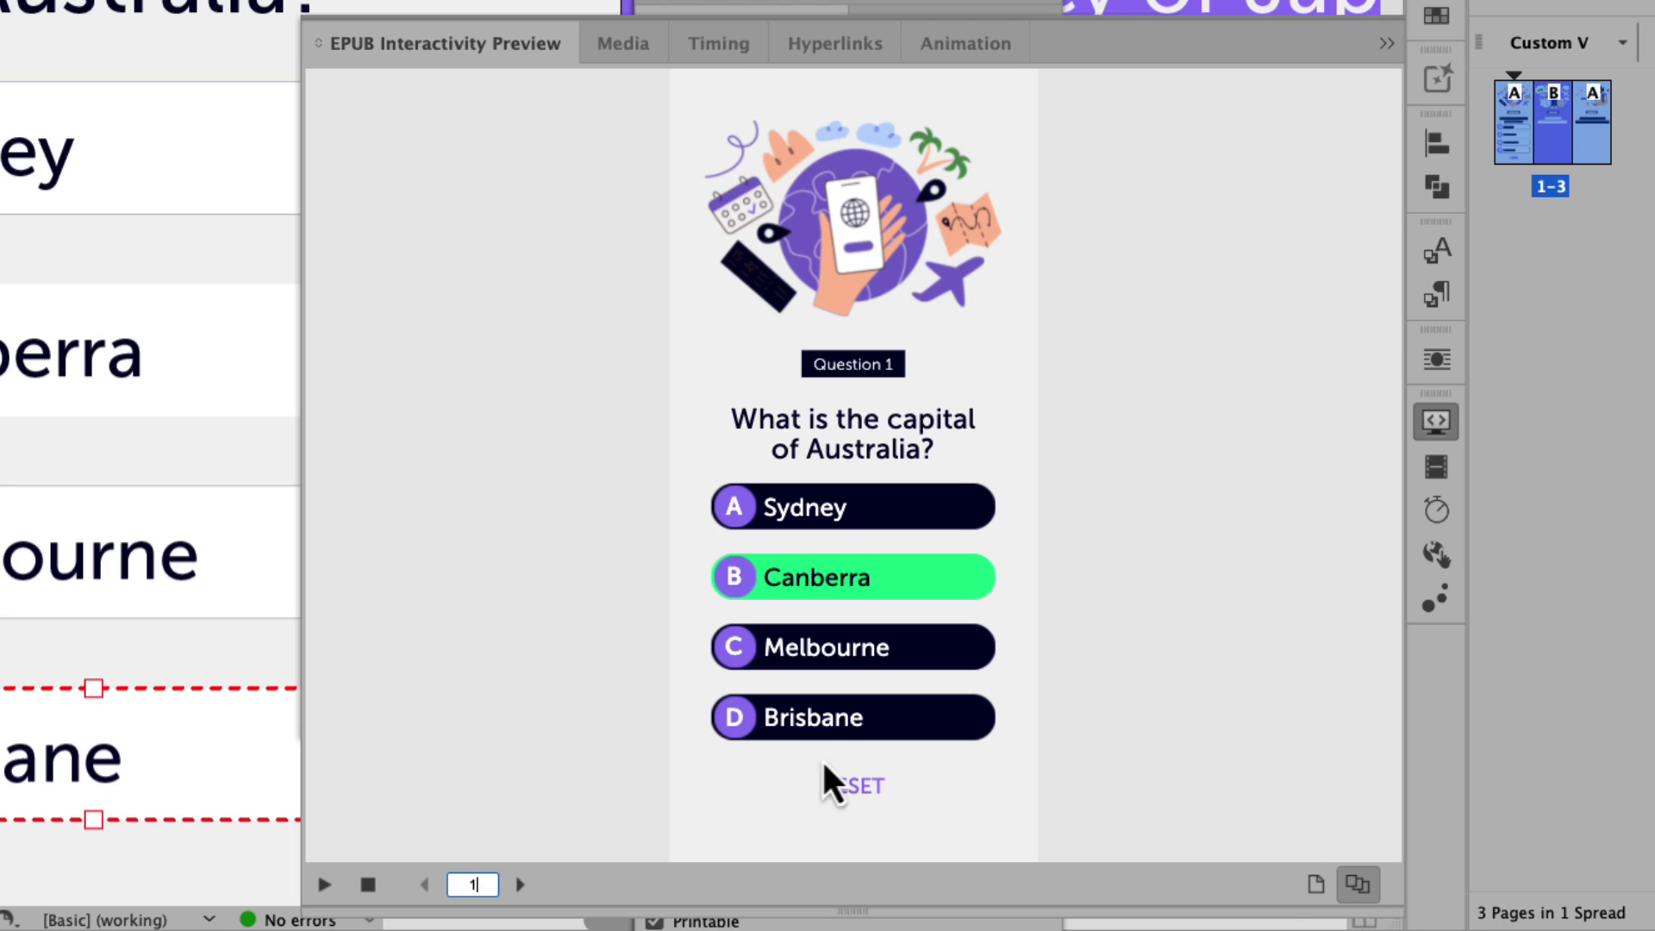
click(1387, 44)
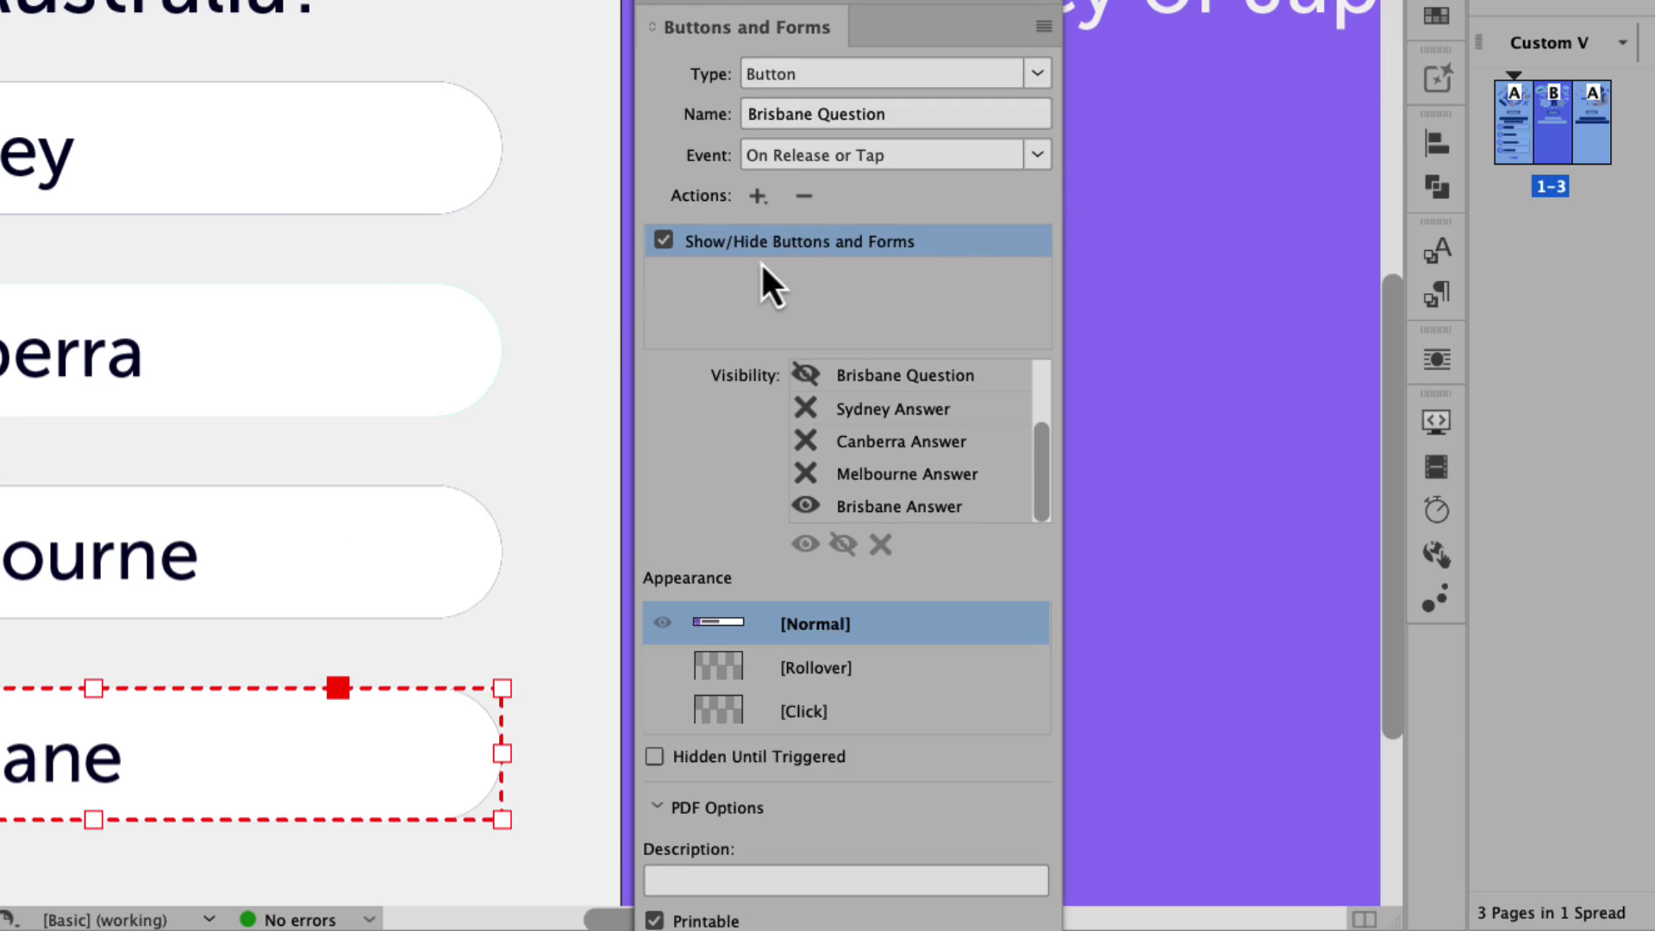
- Convert the RESET text below the question 1 options into a button named Reset 1
scroll(735, 484, down, 2)
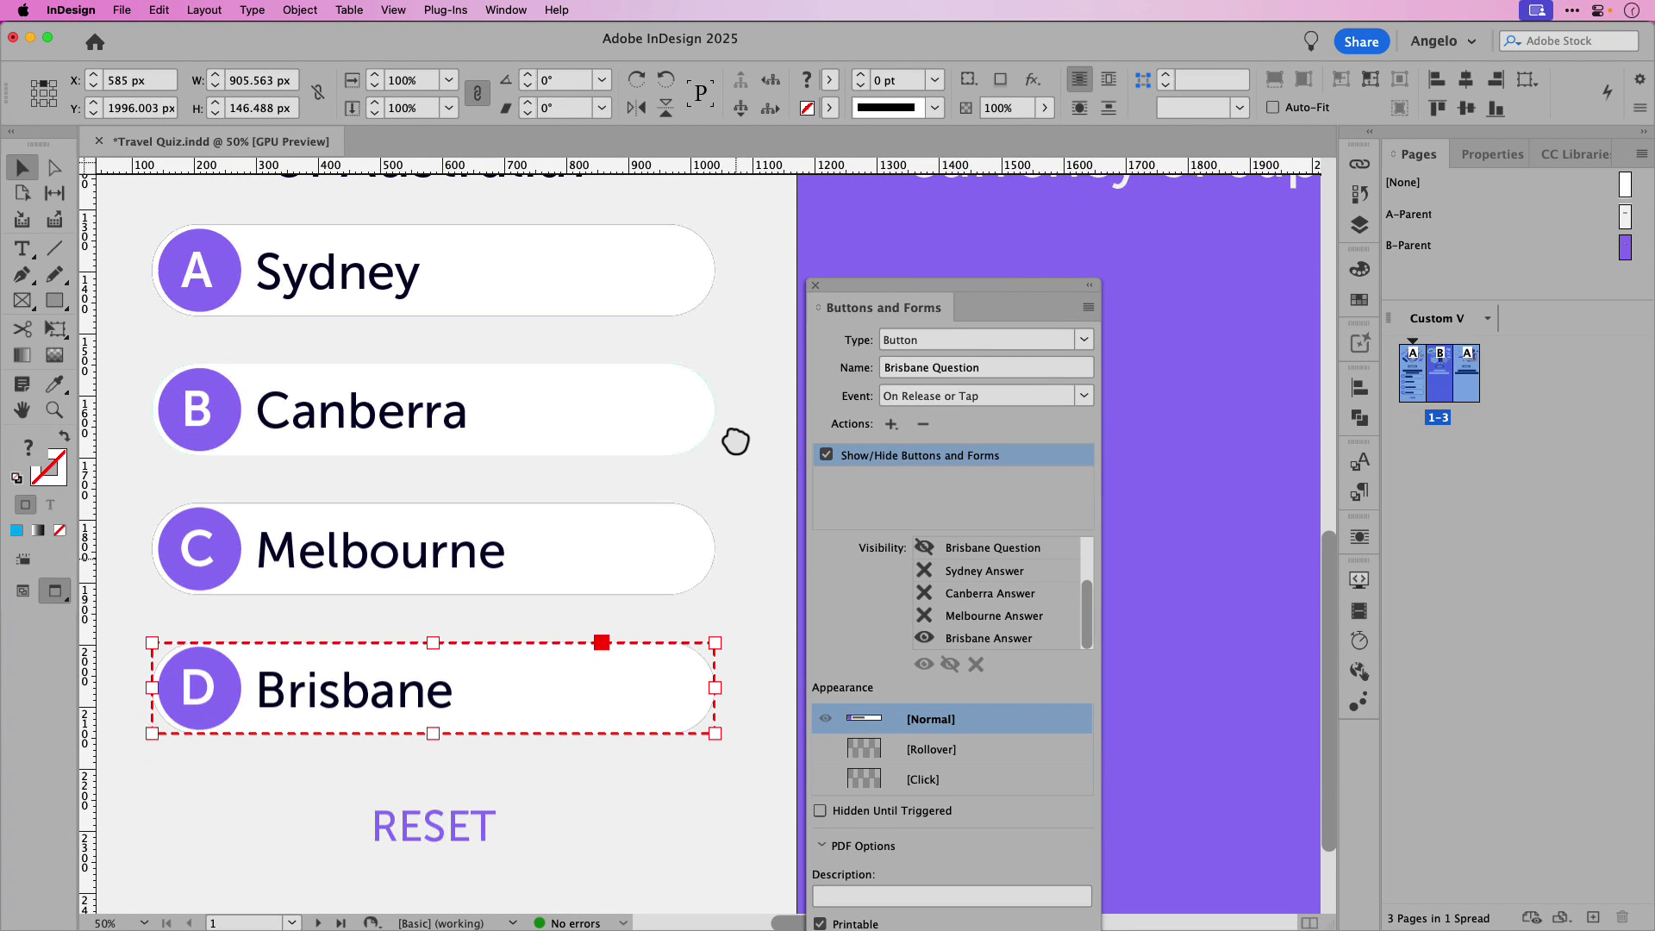
click(428, 829)
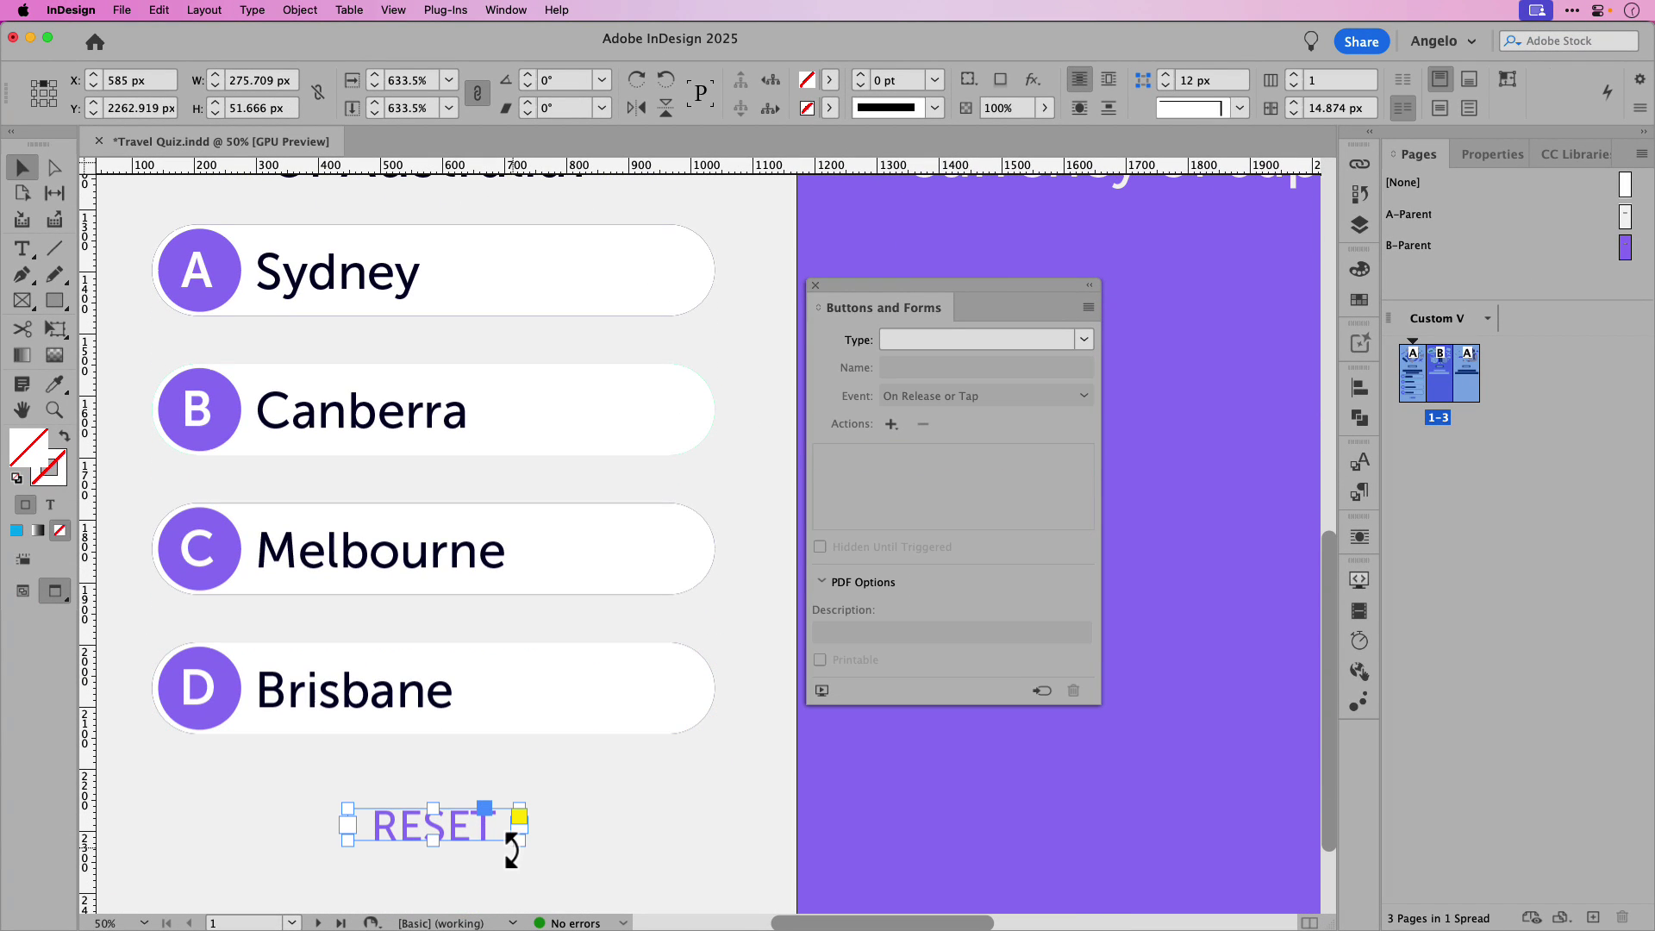
click(1088, 343)
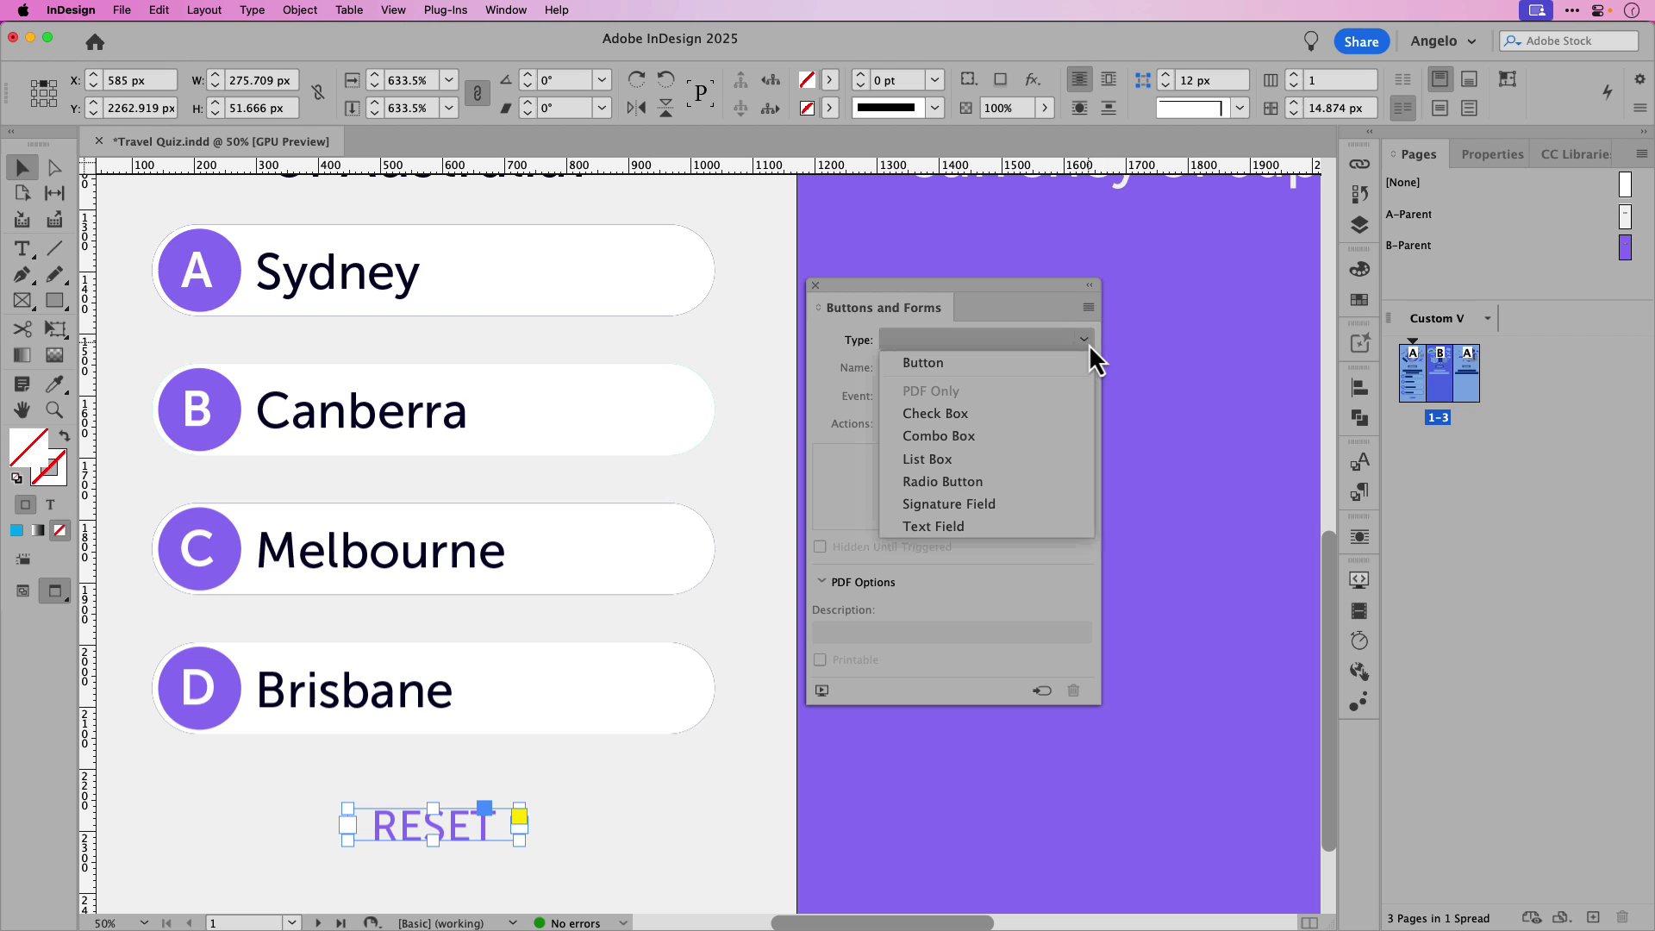
click(915, 368)
drag(932, 368, 862, 369)
text(Re)
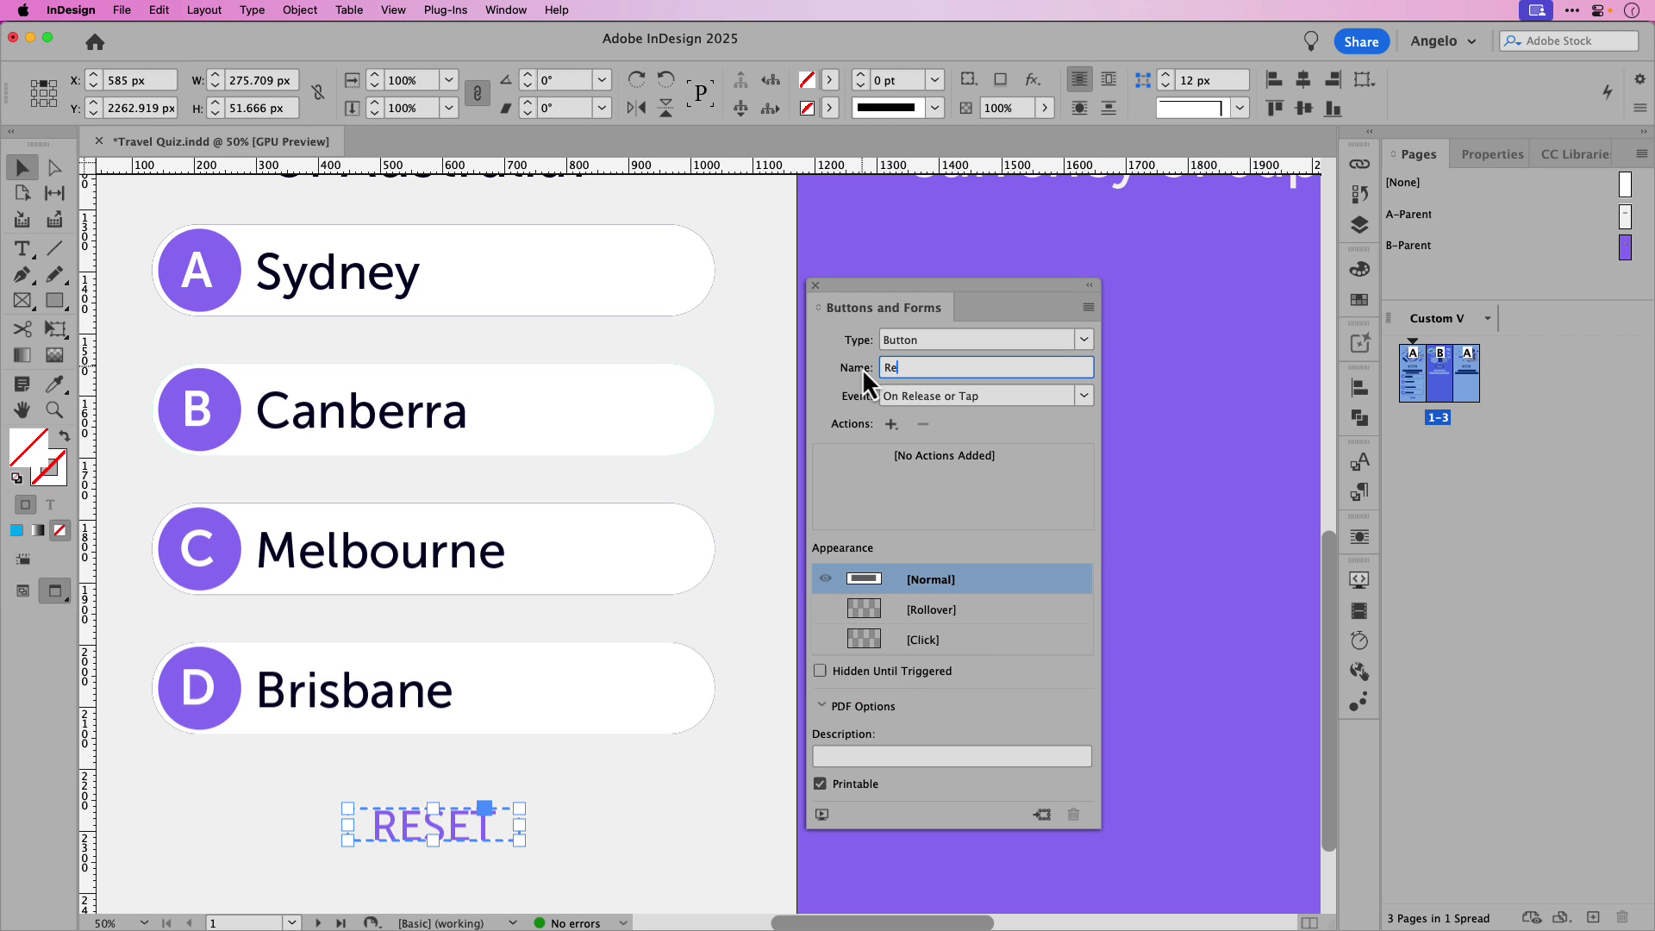
text(set 1)
key(Return)
- Add a Show/Hide Buttons and Forms action to Reset 1 that shows the Sydney, Canberra, Melbourne and Brisbane Question buttons
click(890, 424)
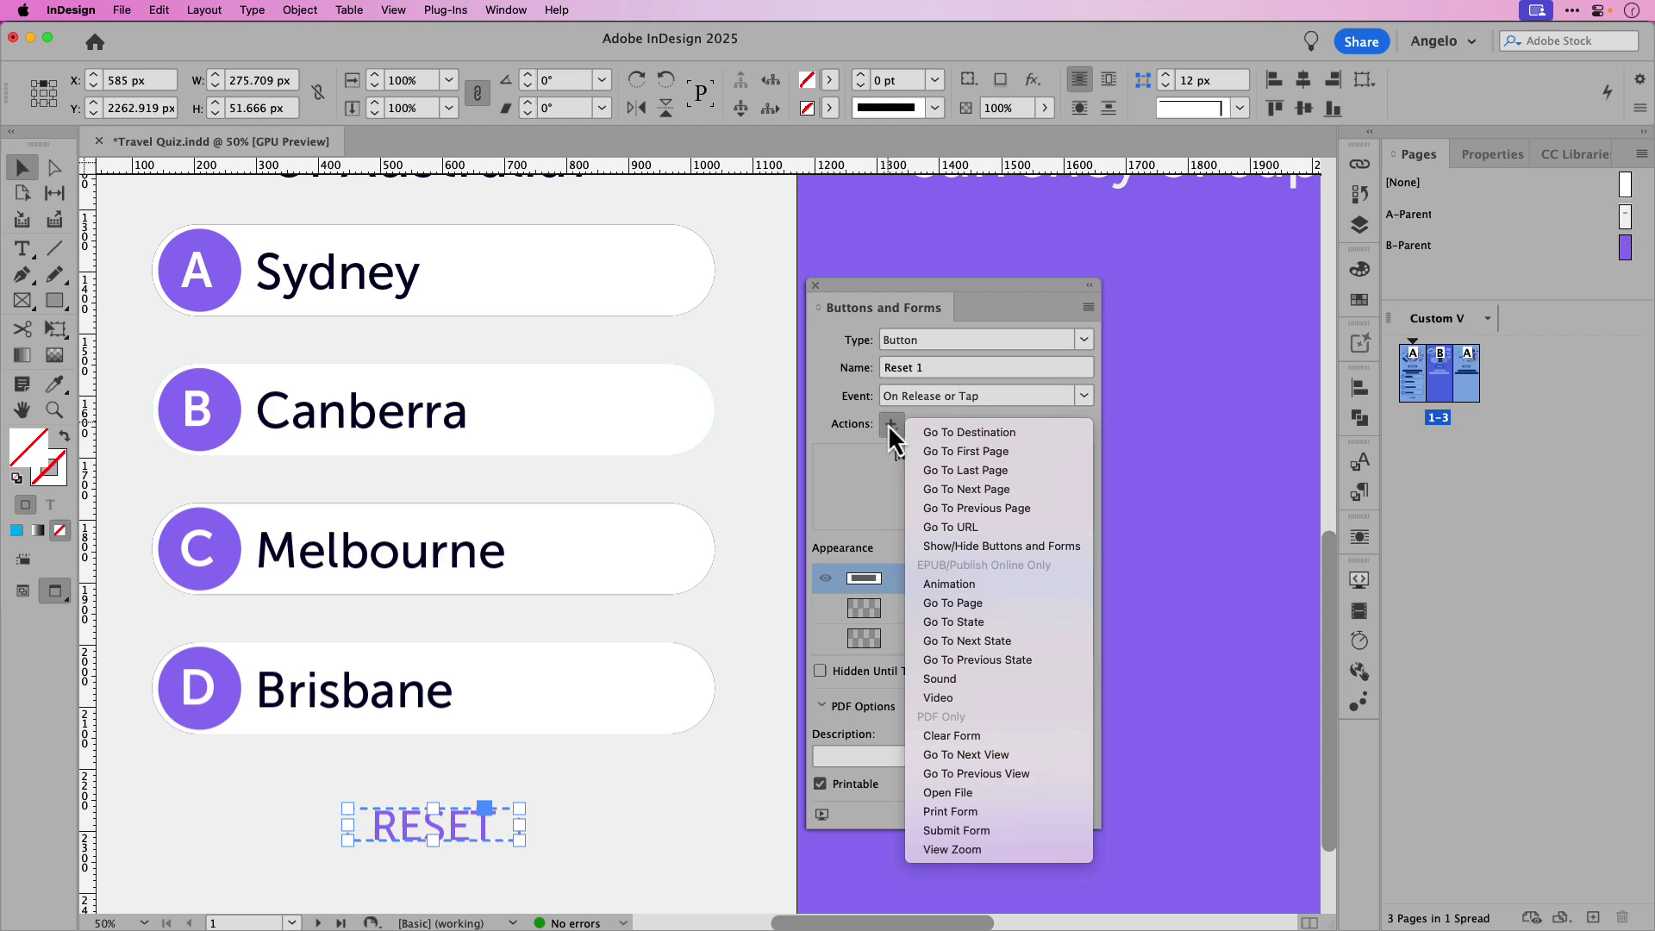
click(1042, 550)
drag(1088, 593, 1031, 624)
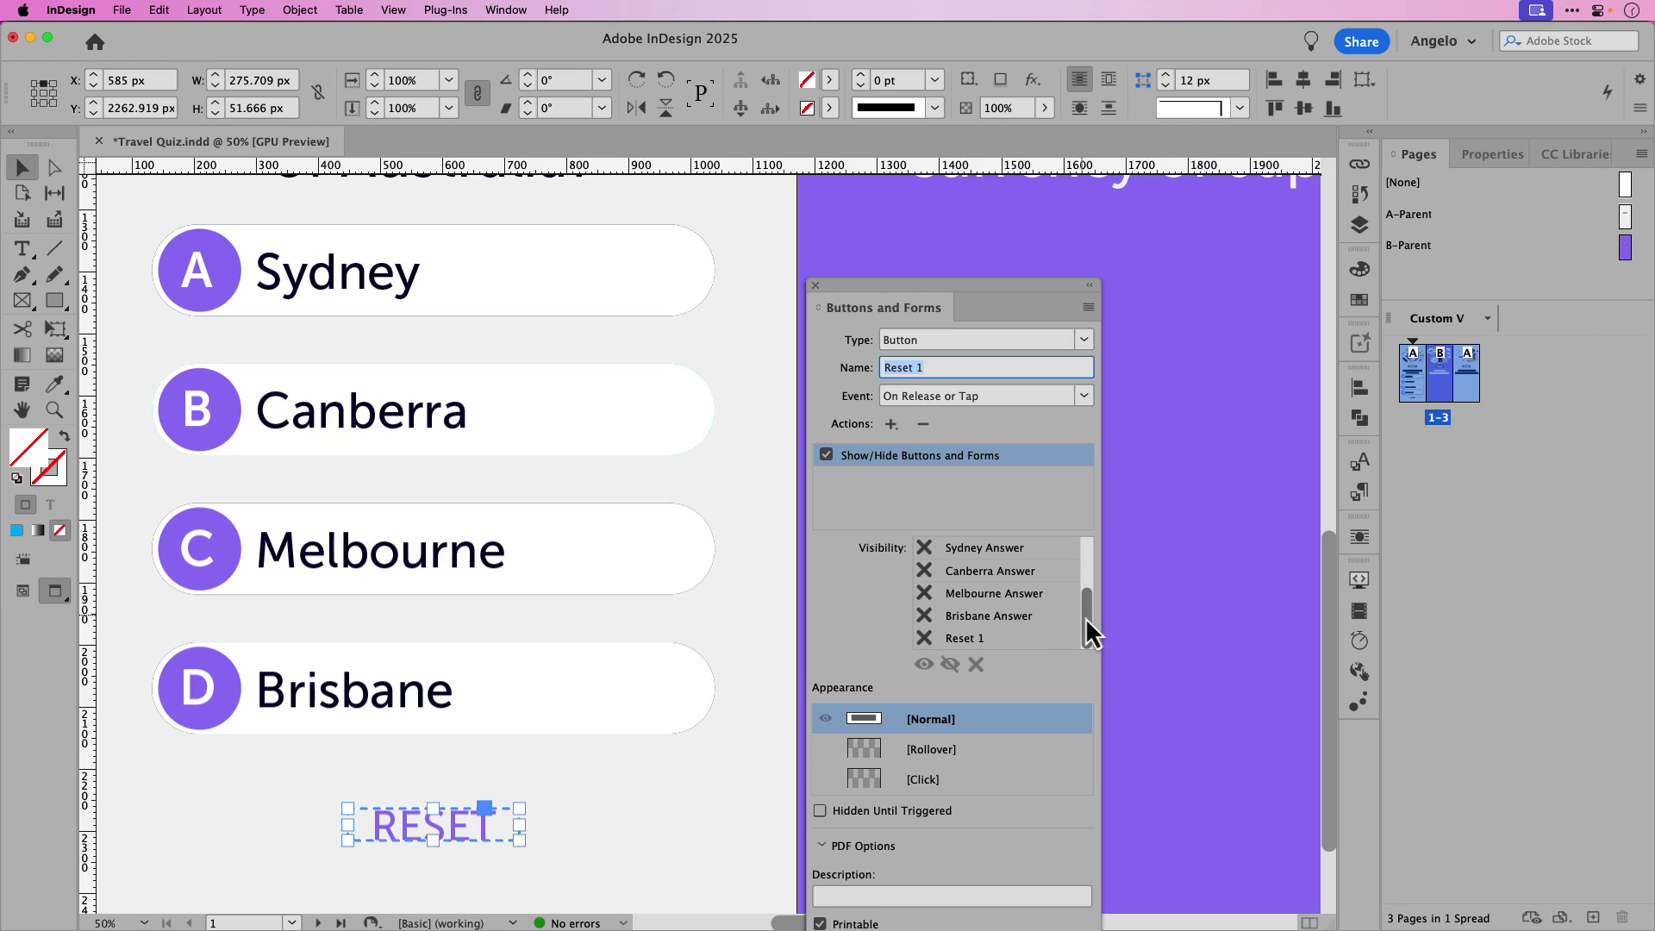
drag(1092, 617, 1088, 560)
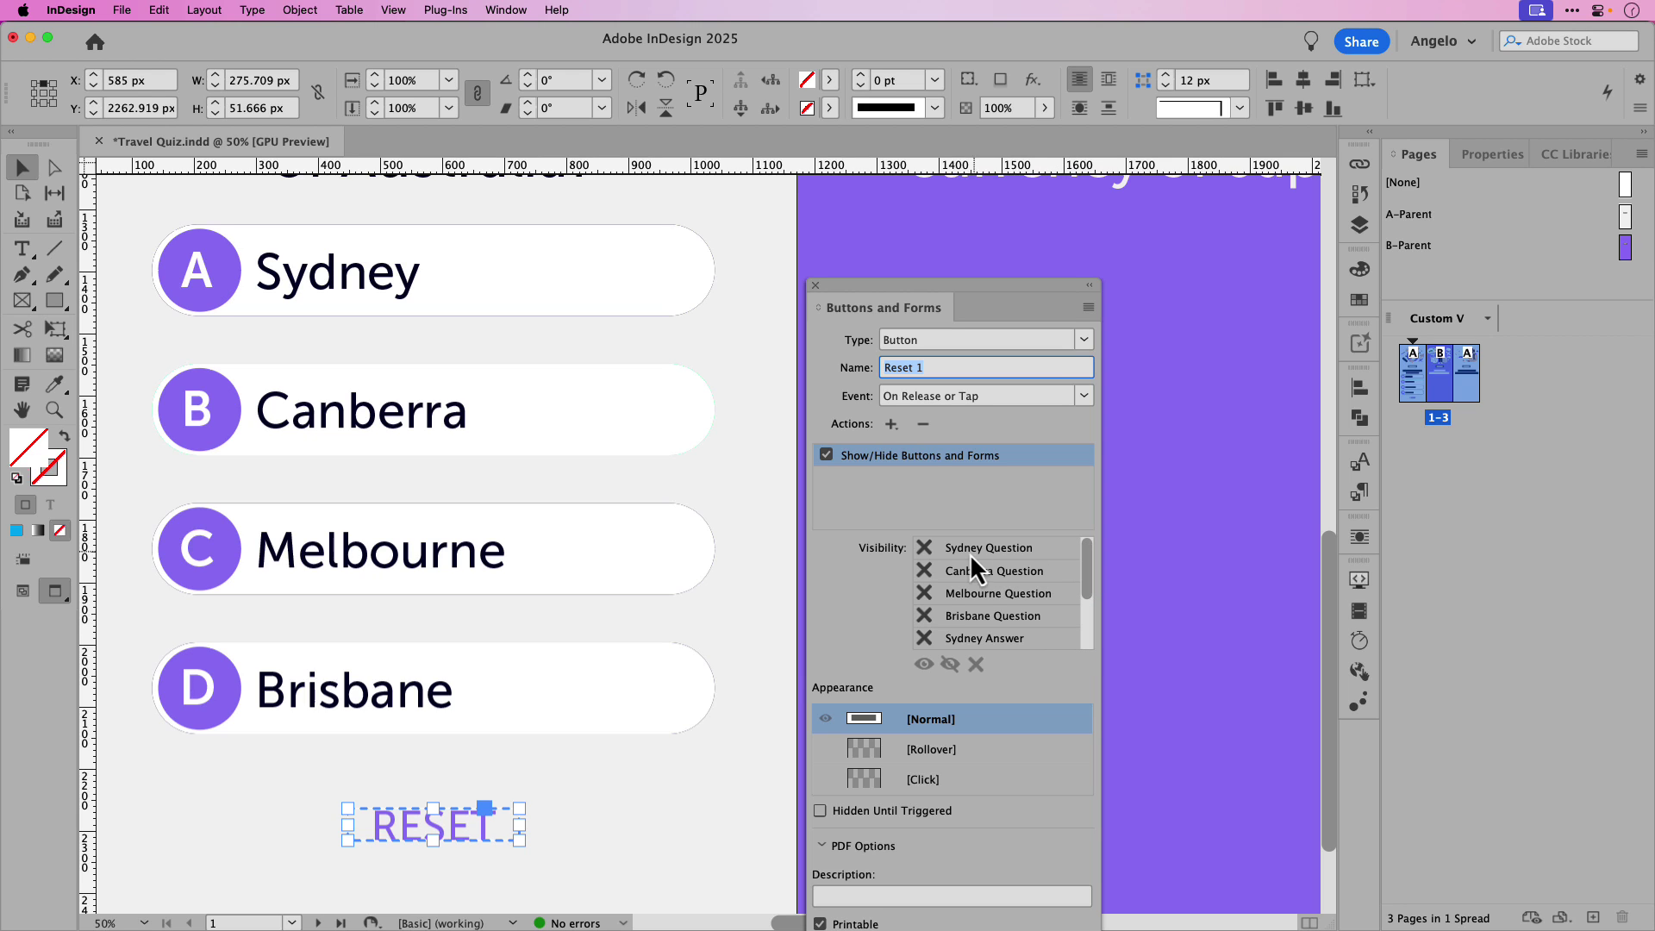
click(924, 548)
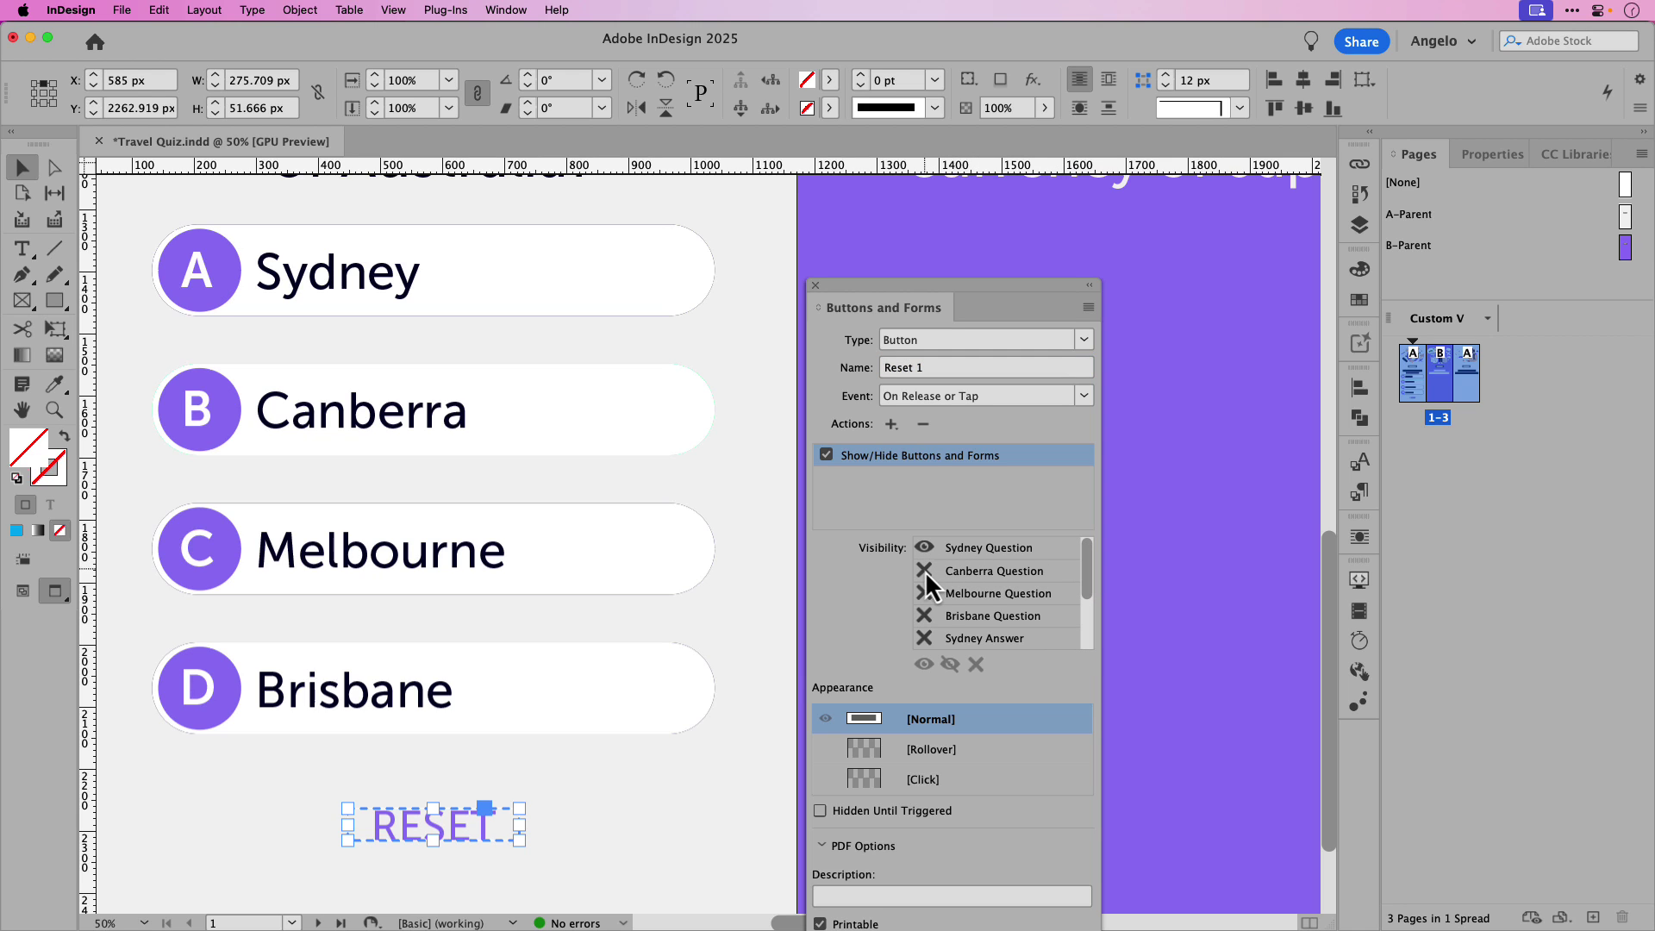
click(924, 571)
click(923, 593)
- Make the Reset 1 action hide the Sydney, Canberra, Melbourne and Brisbane Answer buttons
drag(1089, 581, 1090, 610)
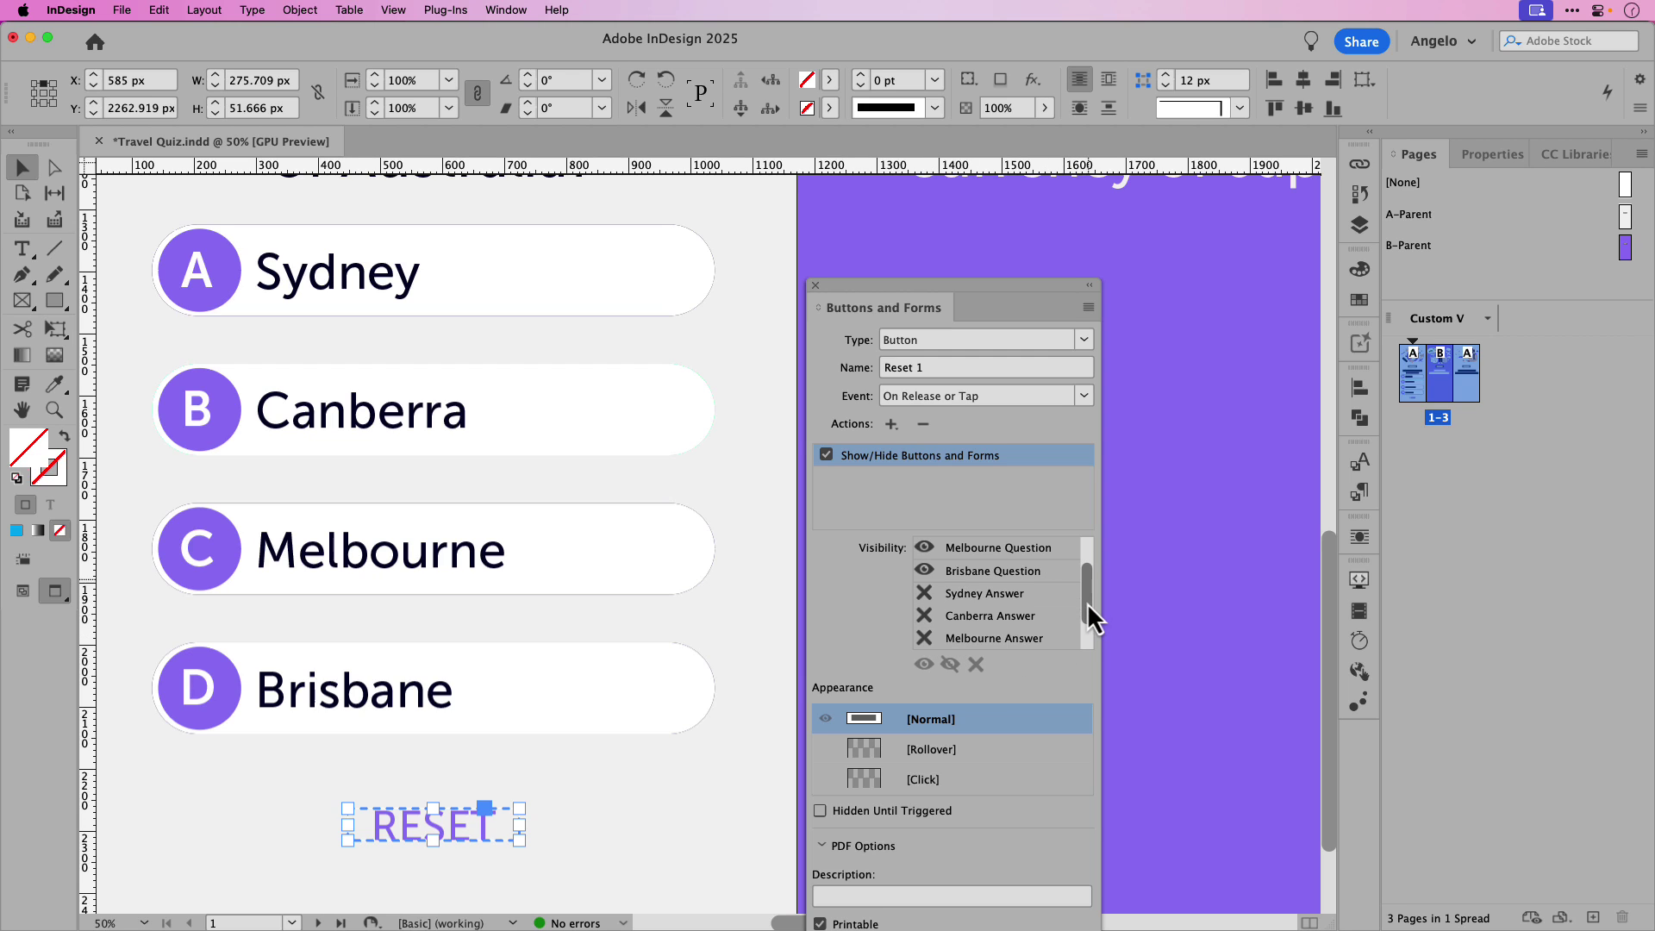
click(924, 615)
click(923, 638)
scroll(1085, 608, down, 2)
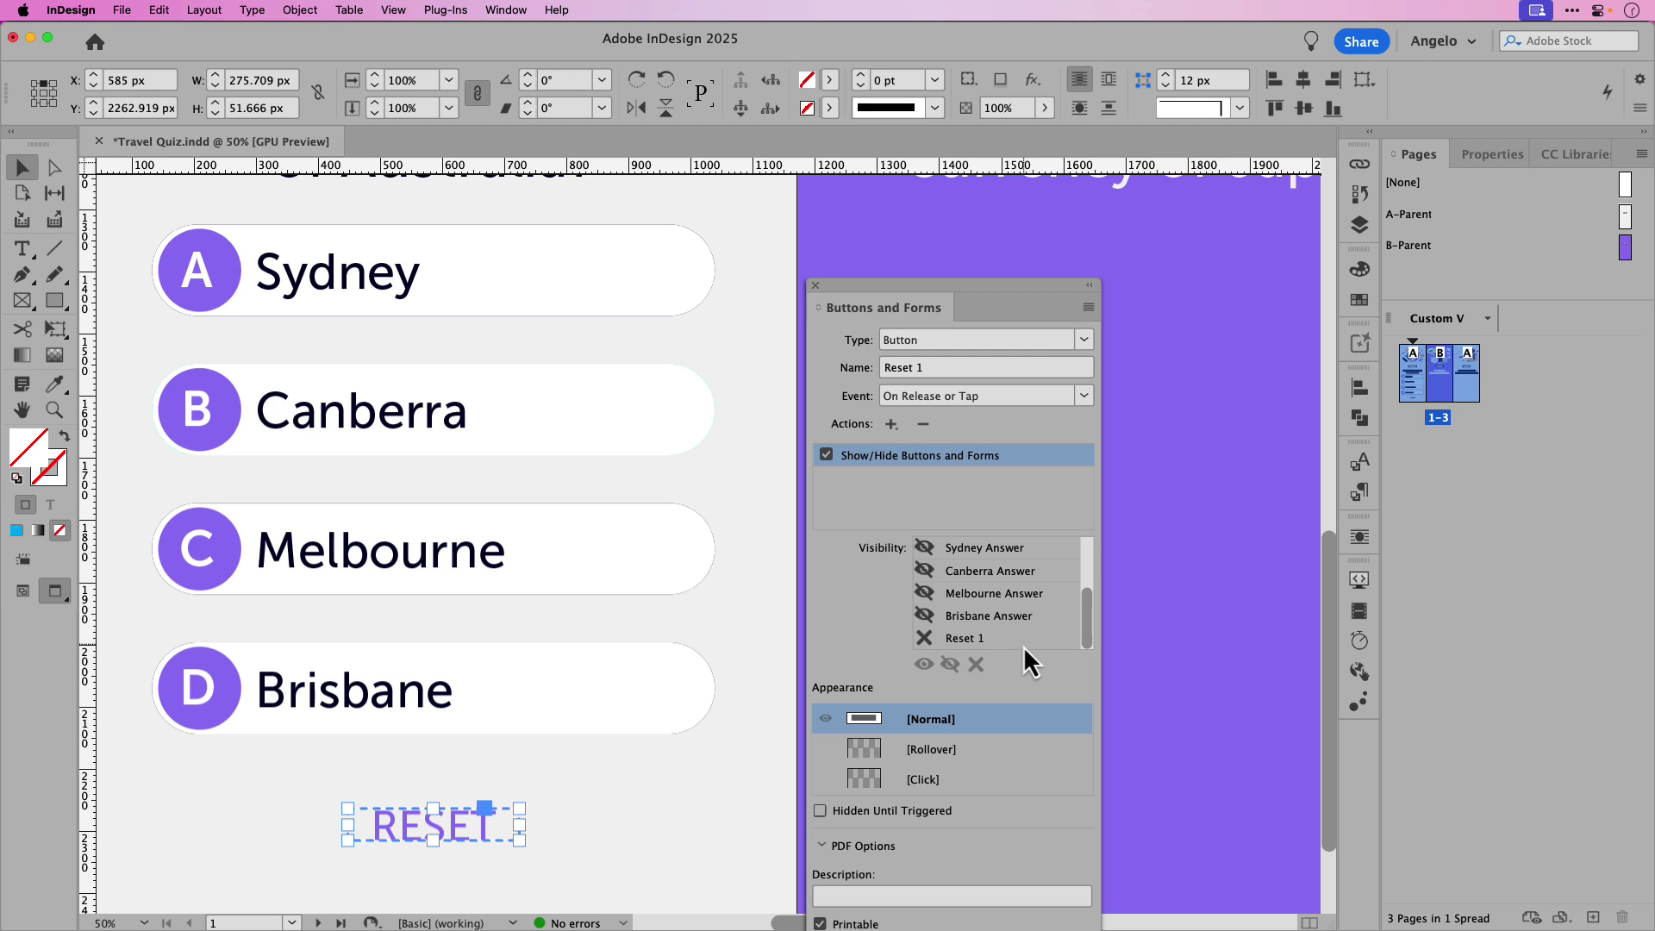
- Test the Sydney, RESET and Canberra buttons of question 1 in the EPUB Interactivity Preview
click(1351, 581)
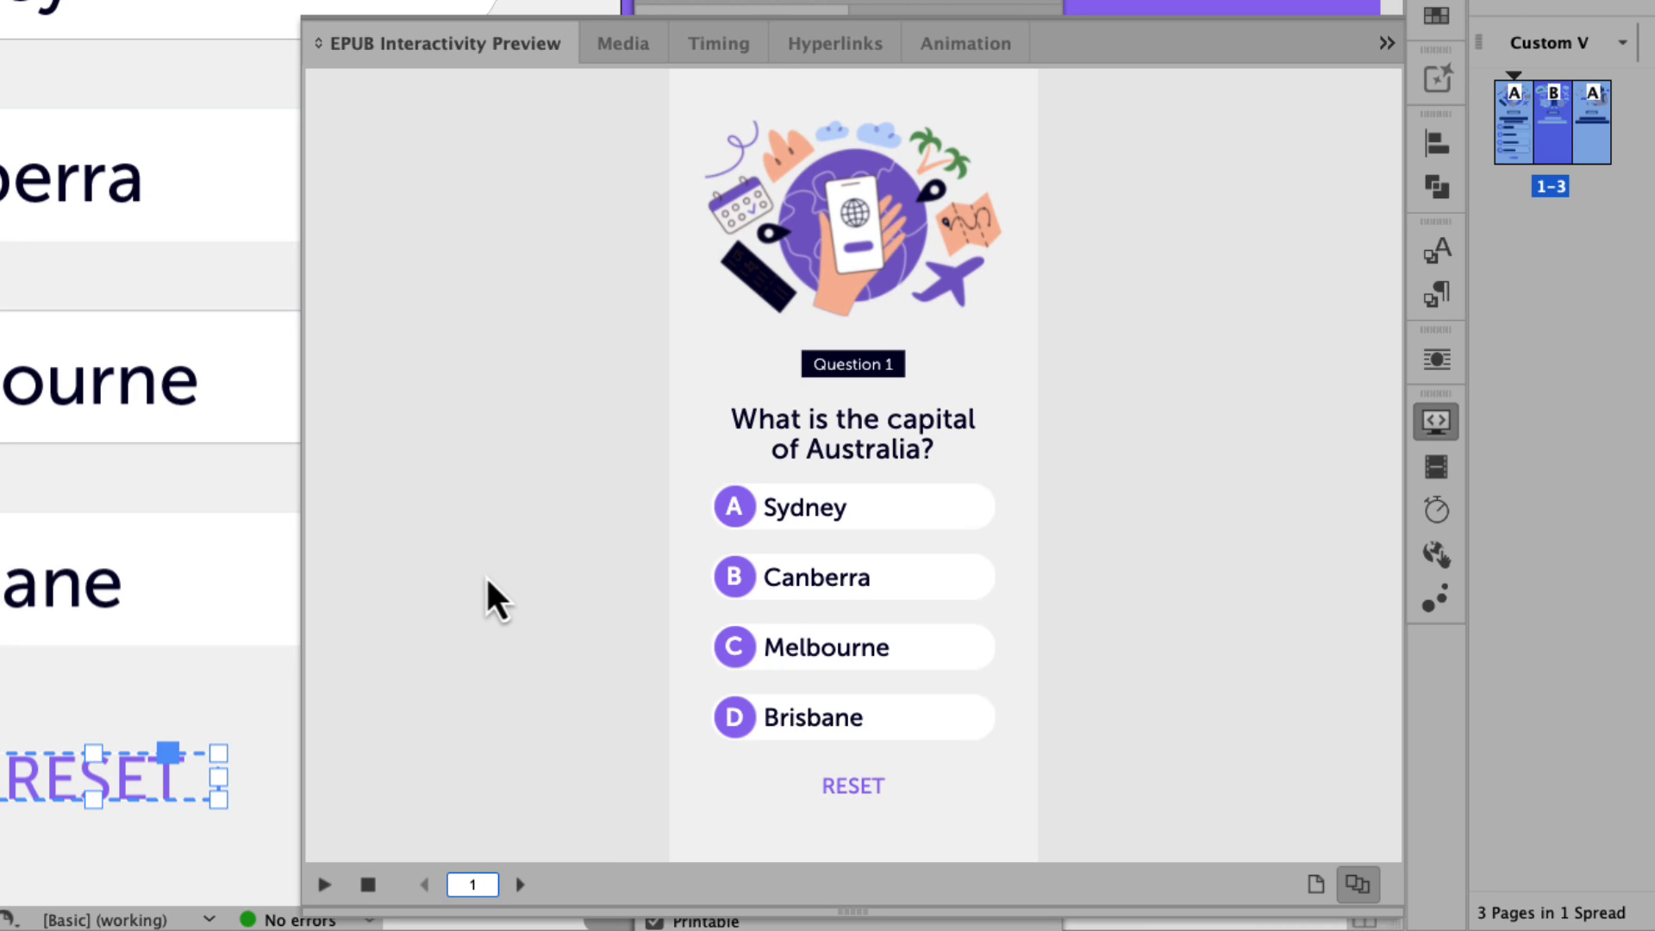
click(802, 517)
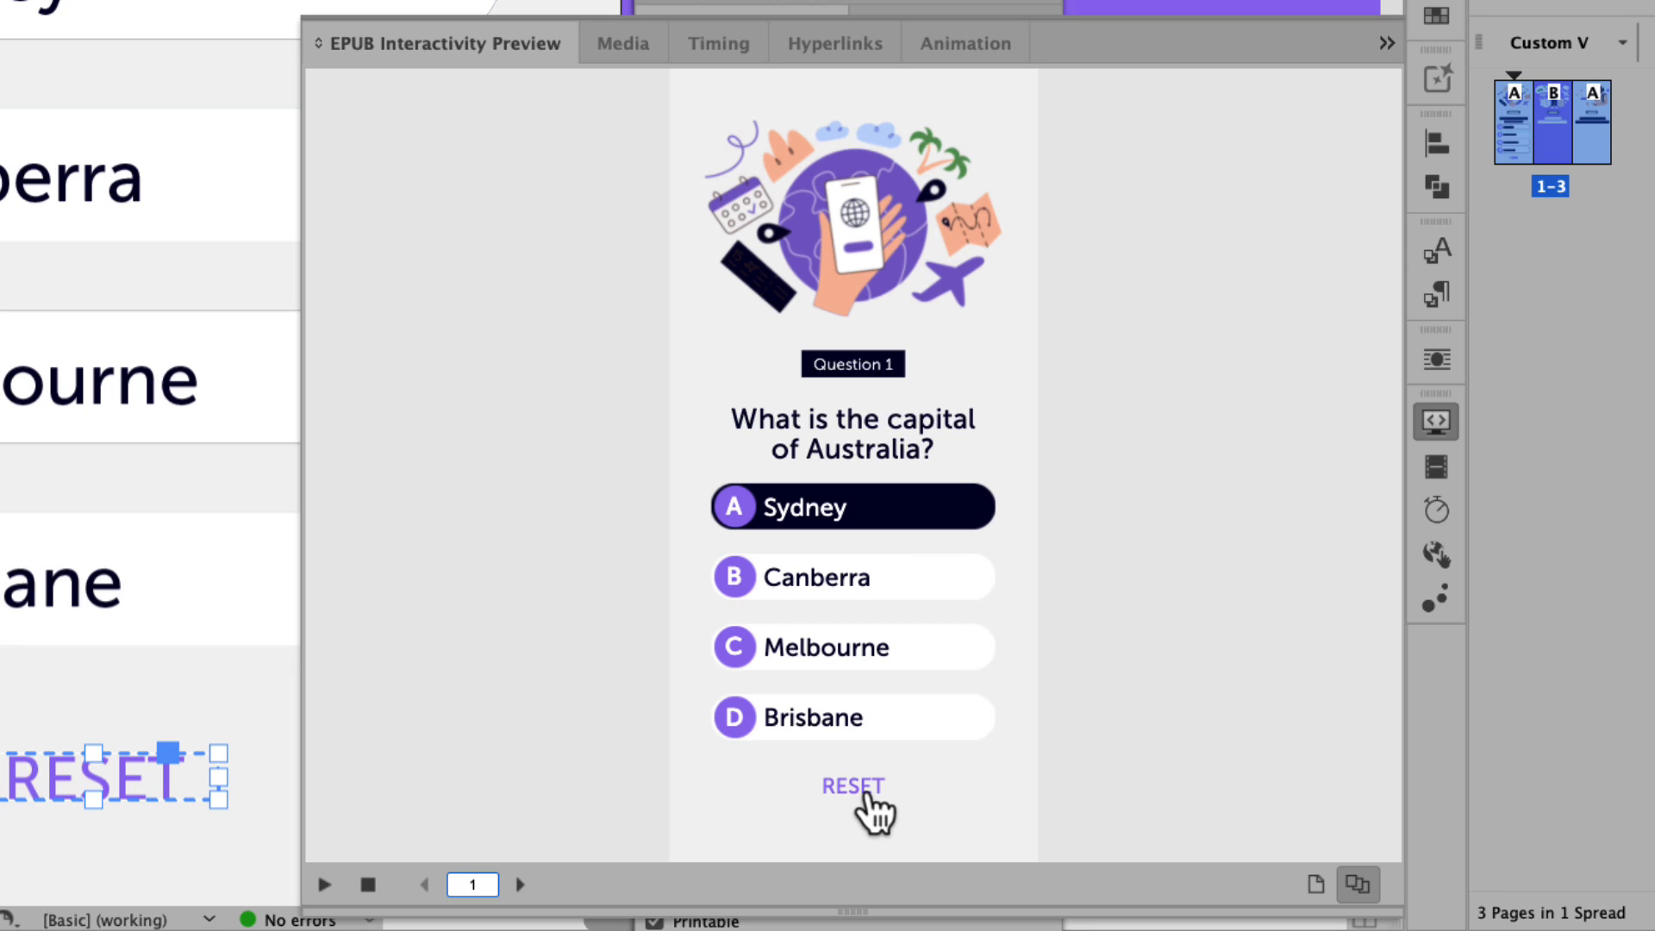
click(872, 810)
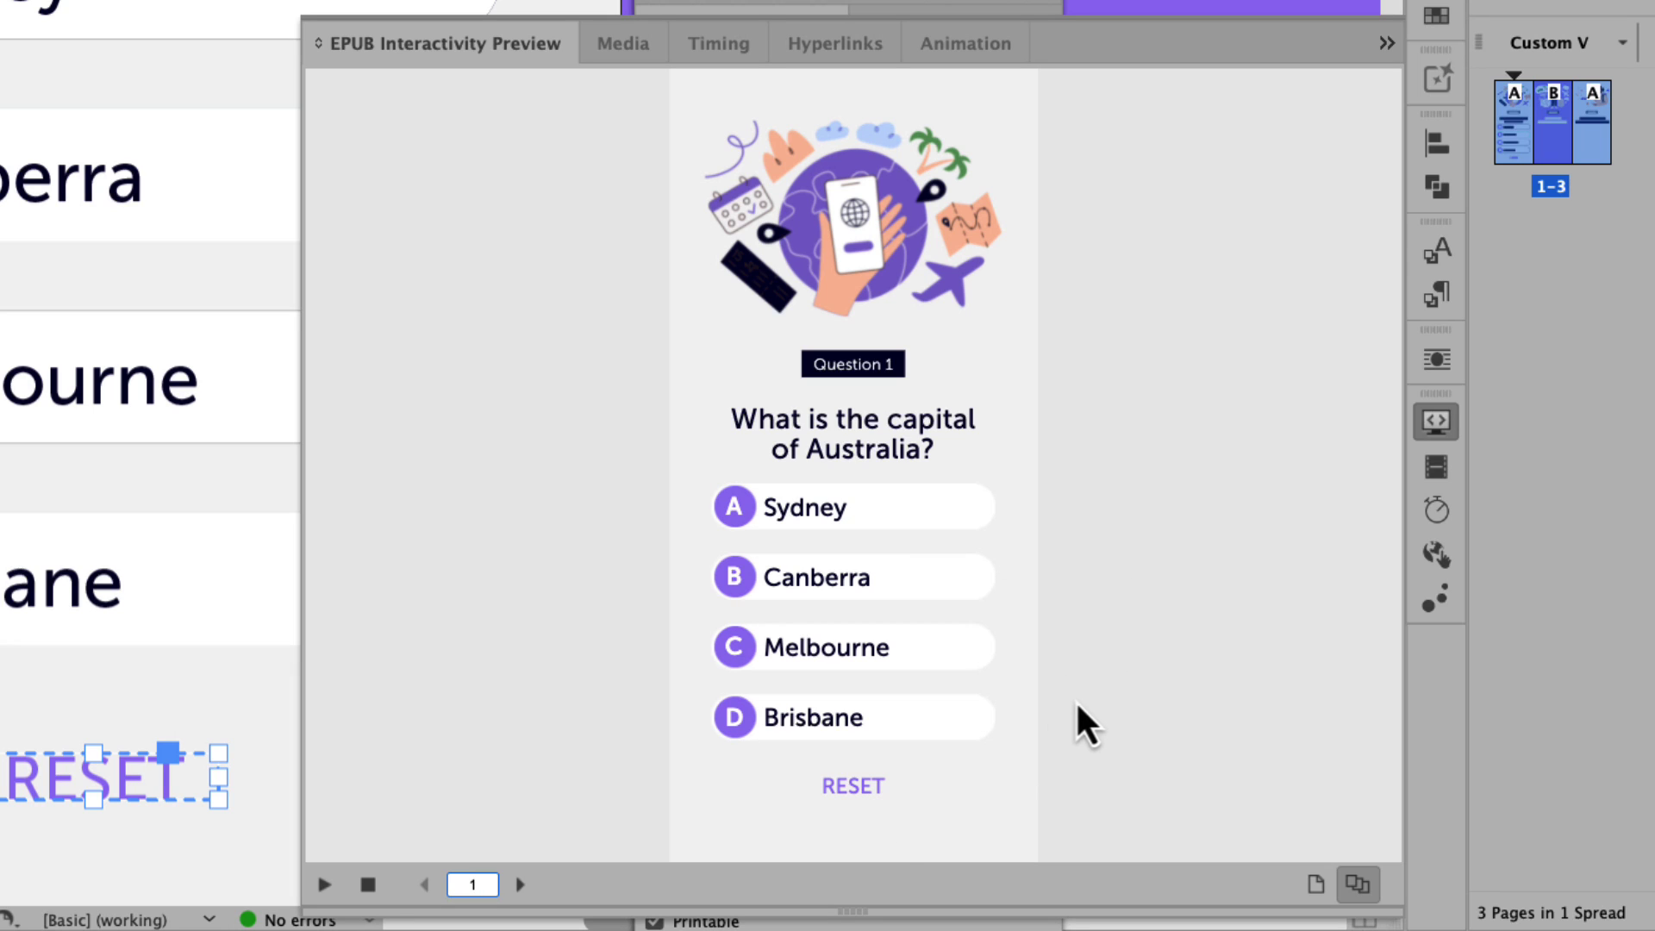
click(966, 586)
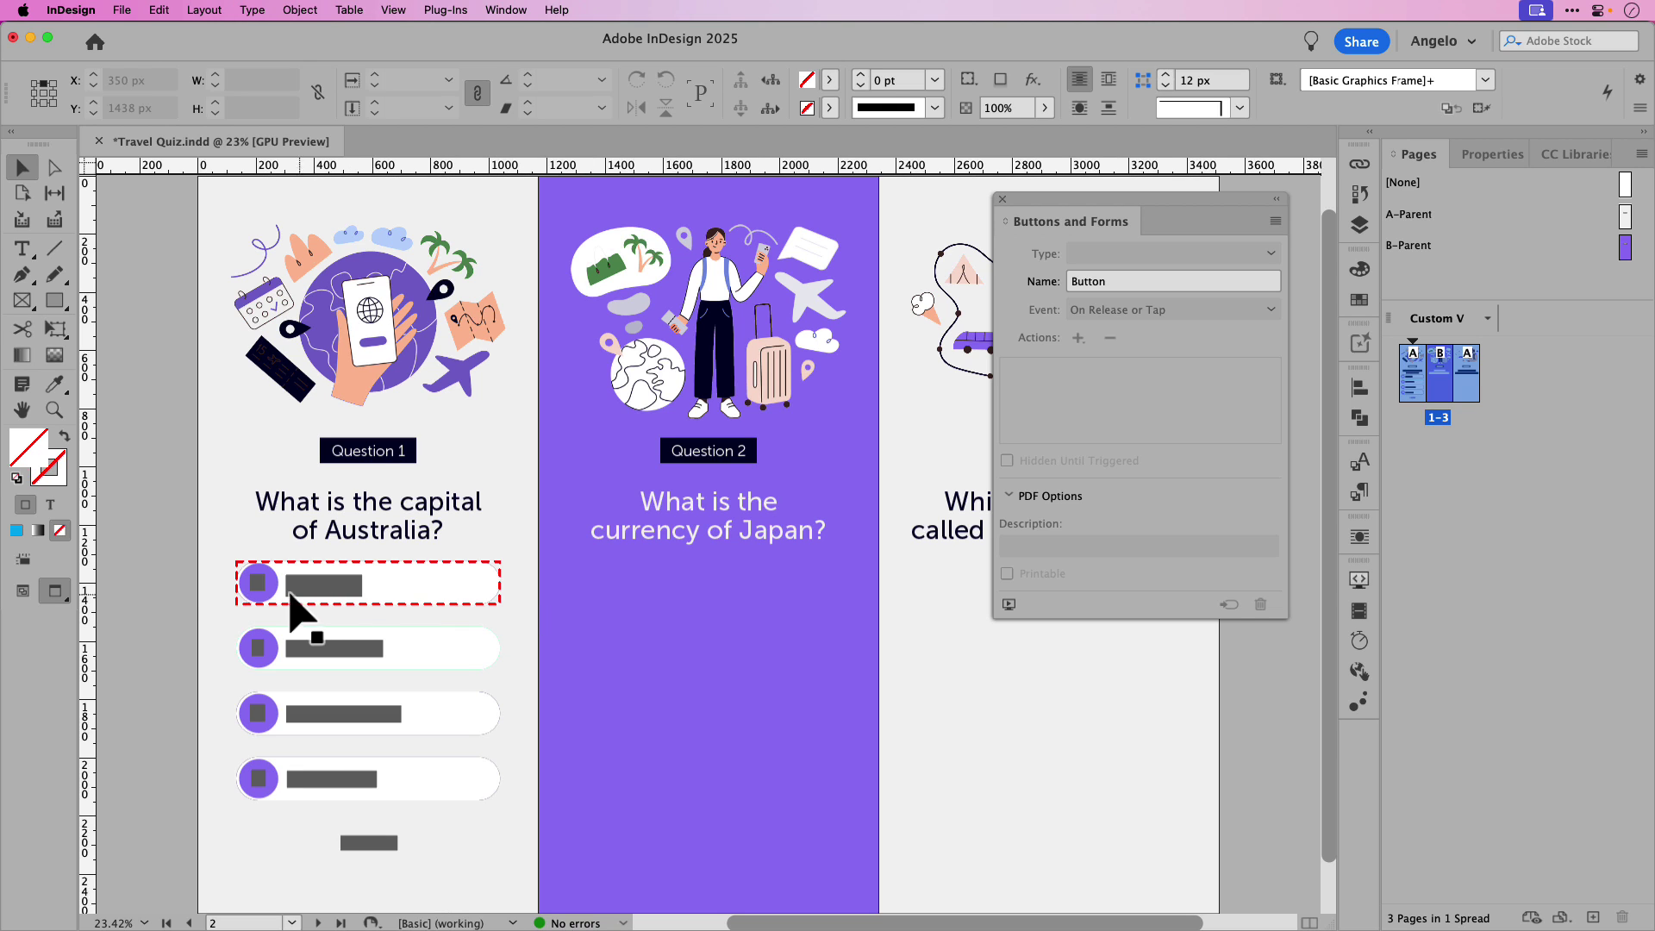
- Duplicate all the question 1 option buttons and the RESET button onto the Question 2 page, below its question text
drag(203, 573, 479, 849)
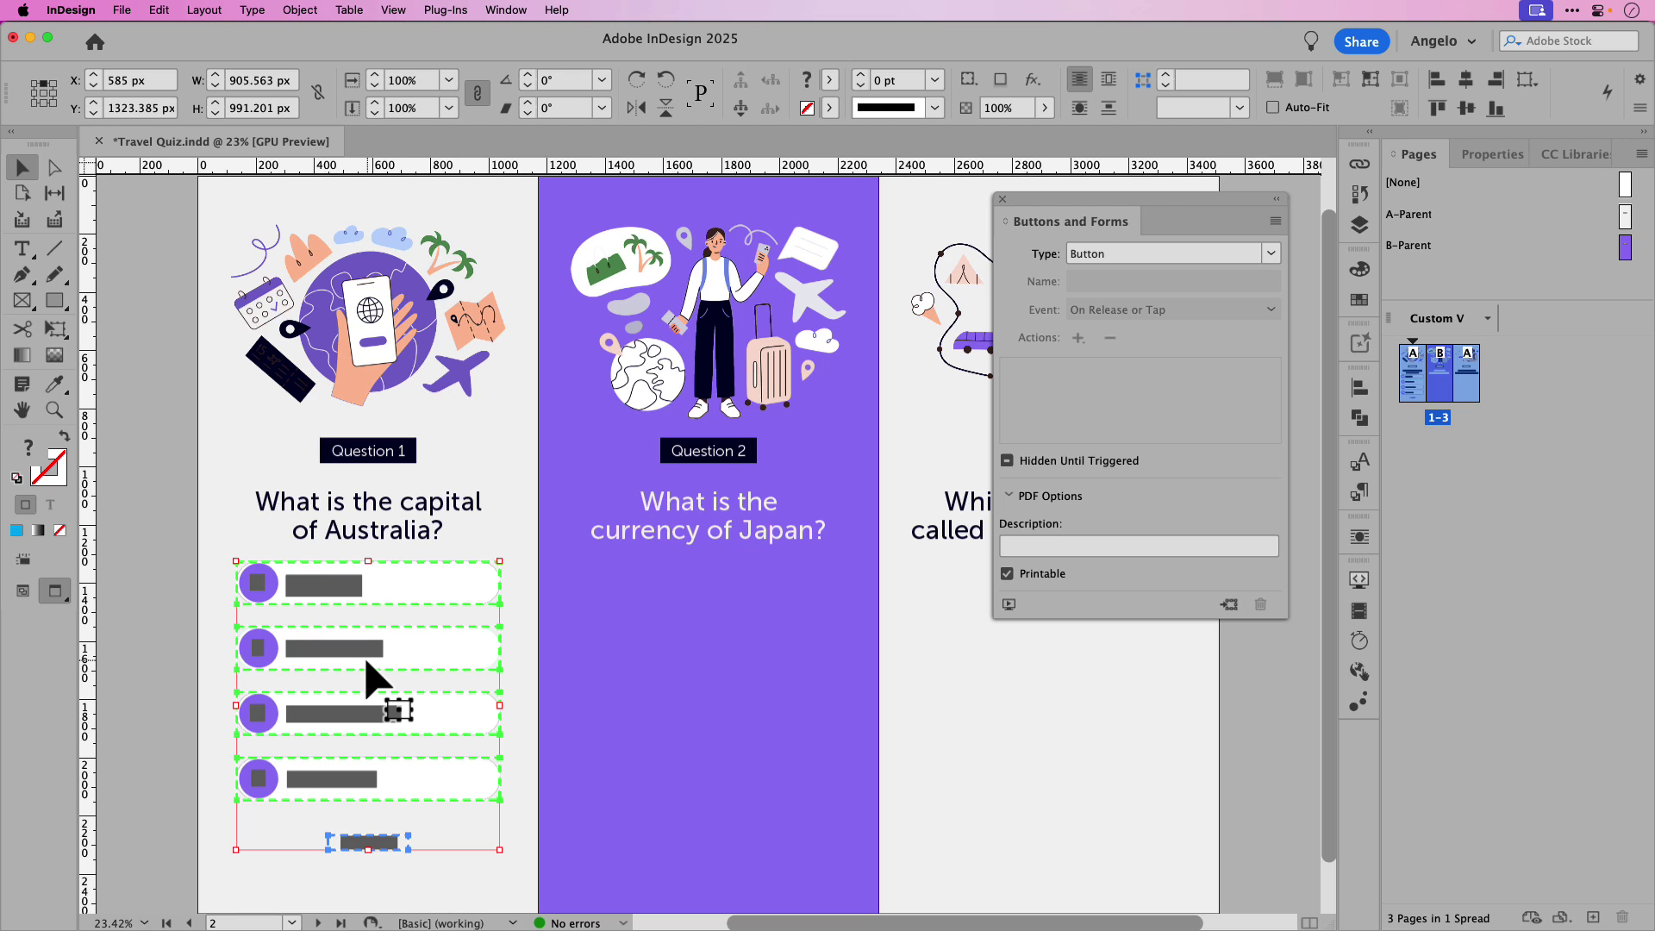
key(alt)
drag(365, 653, 707, 681)
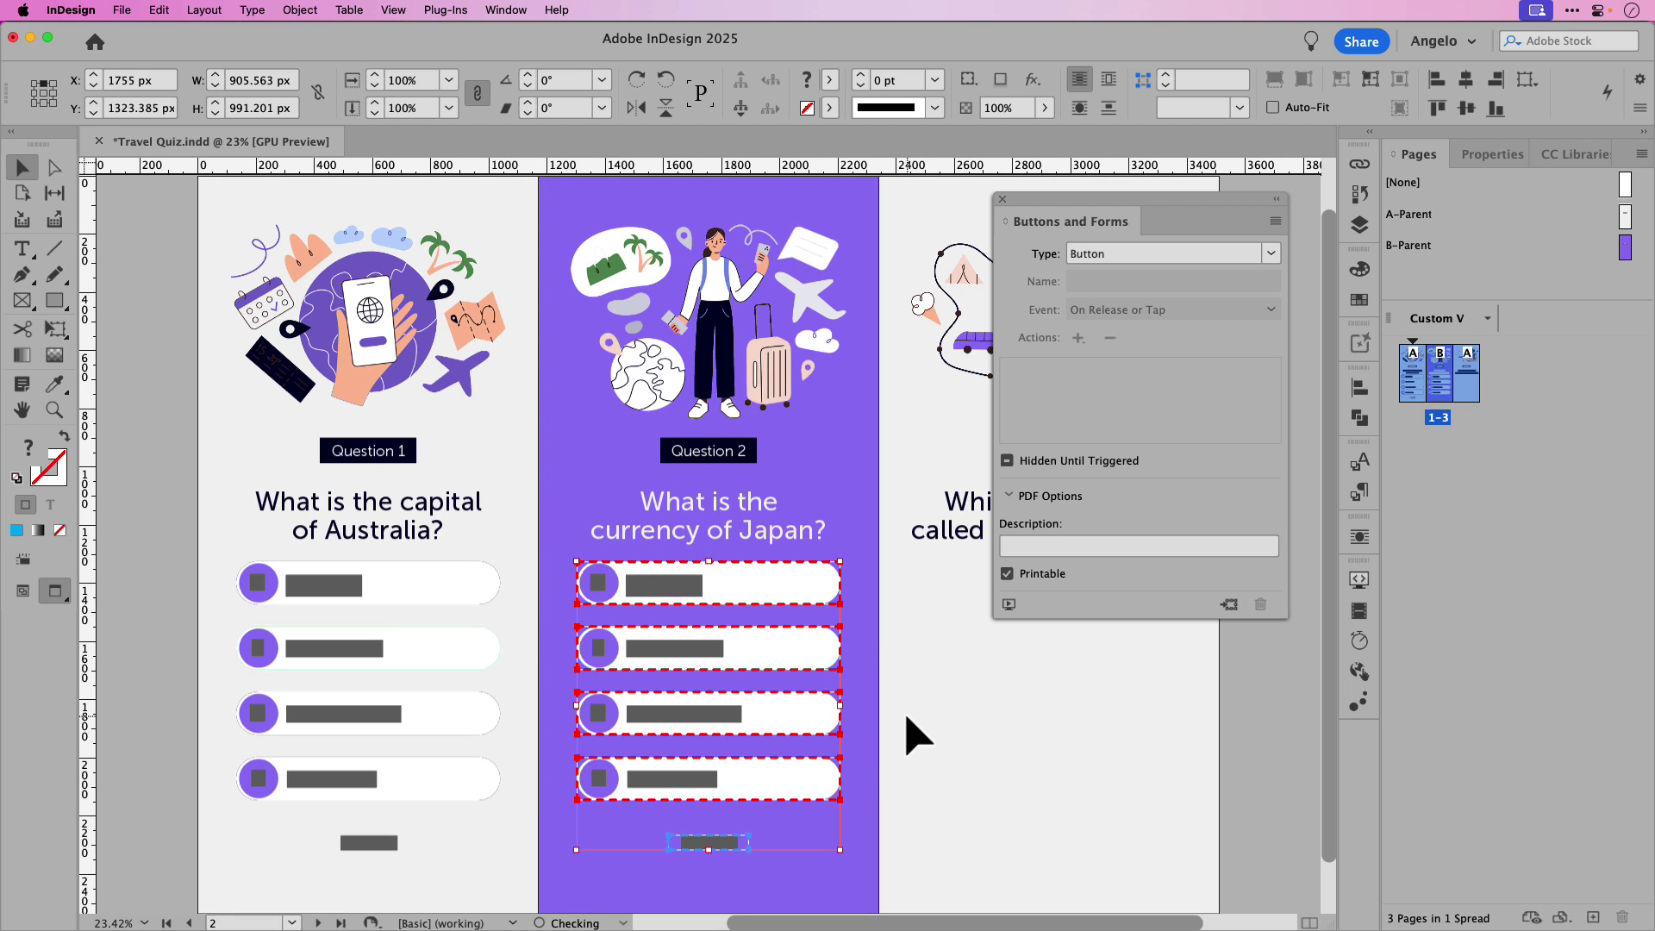
click(870, 634)
- Replace the text of Question 2's options A and B with "Ringgit" and "Won"
scroll(853, 631, up, 3)
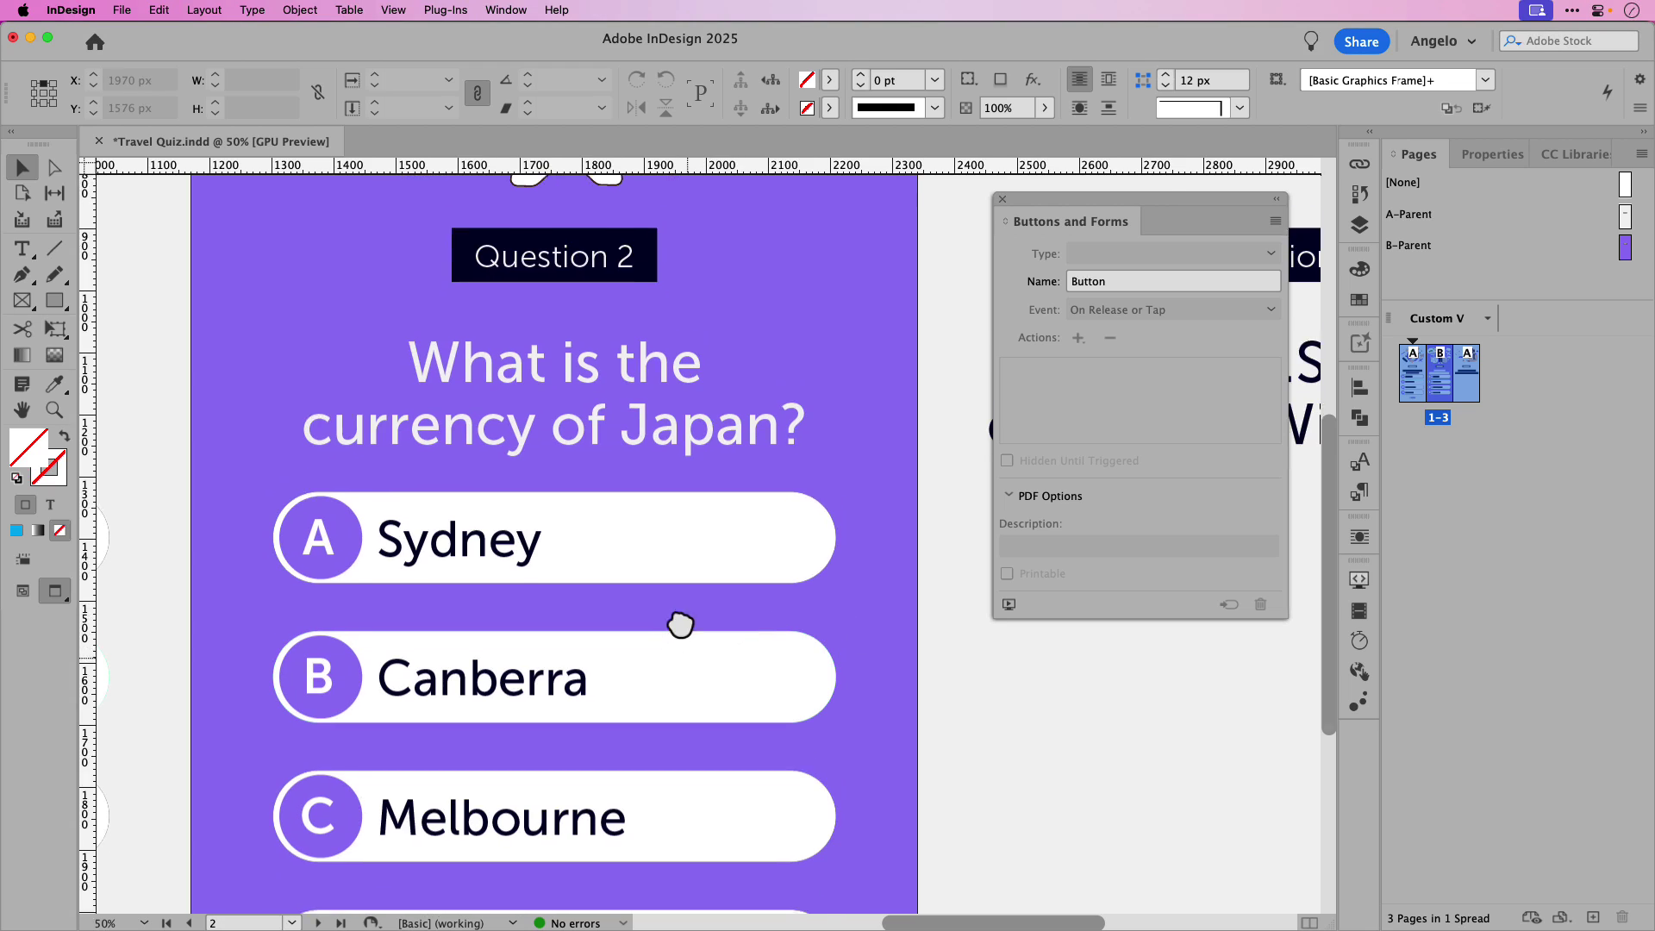
drag(680, 621, 672, 525)
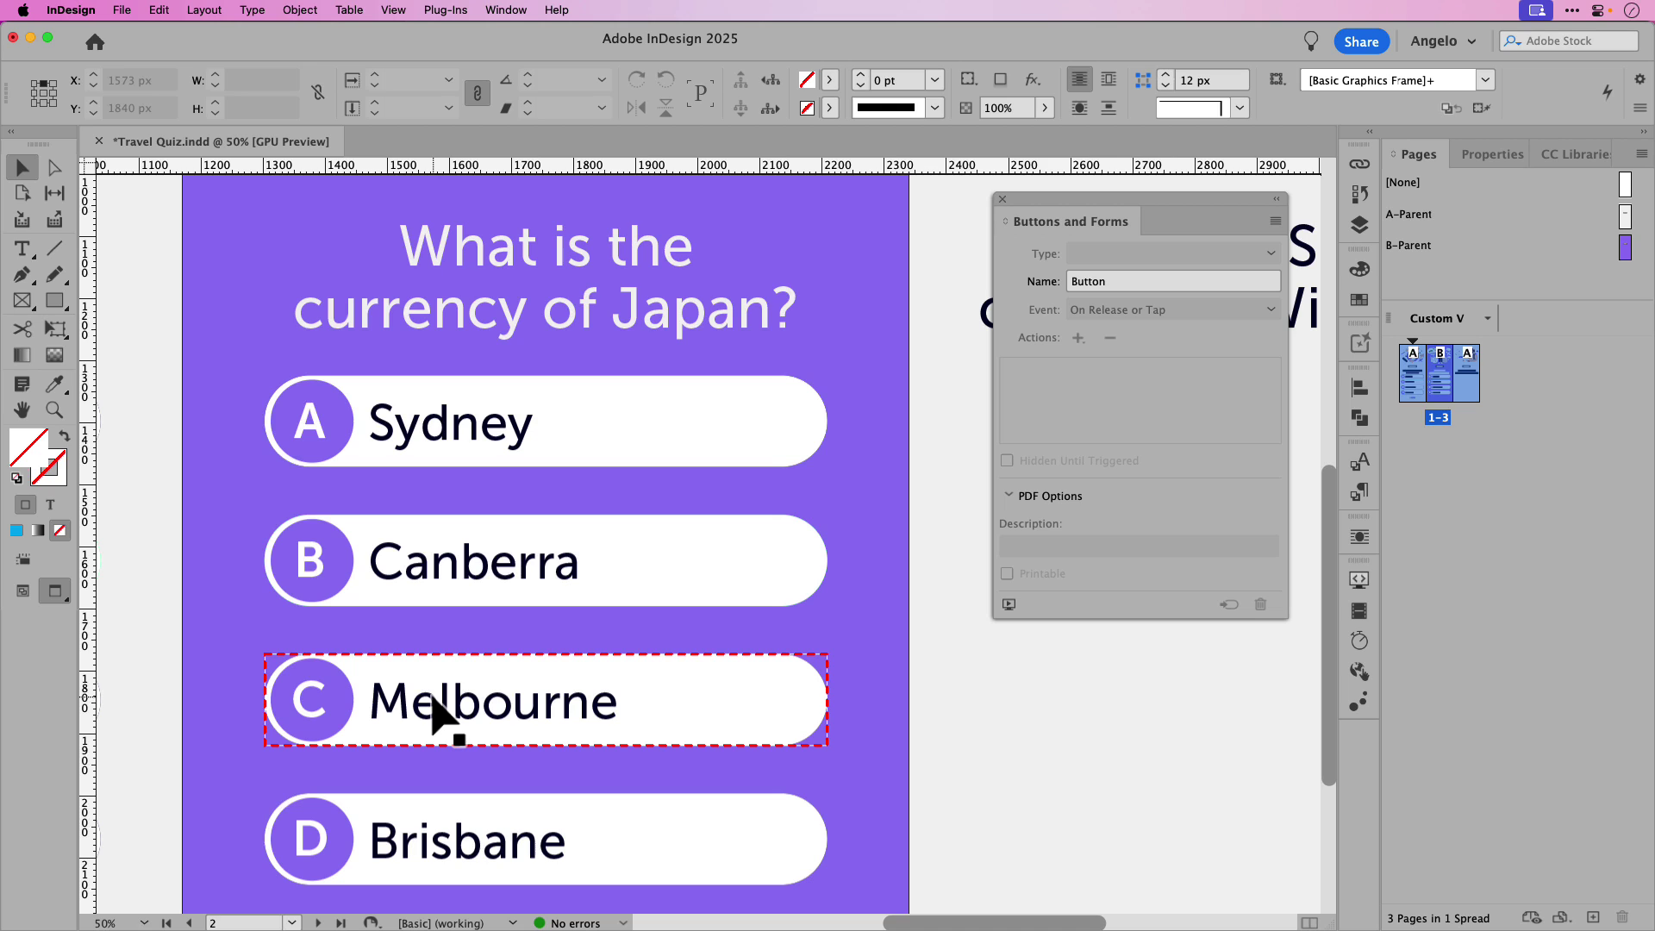
click(444, 435)
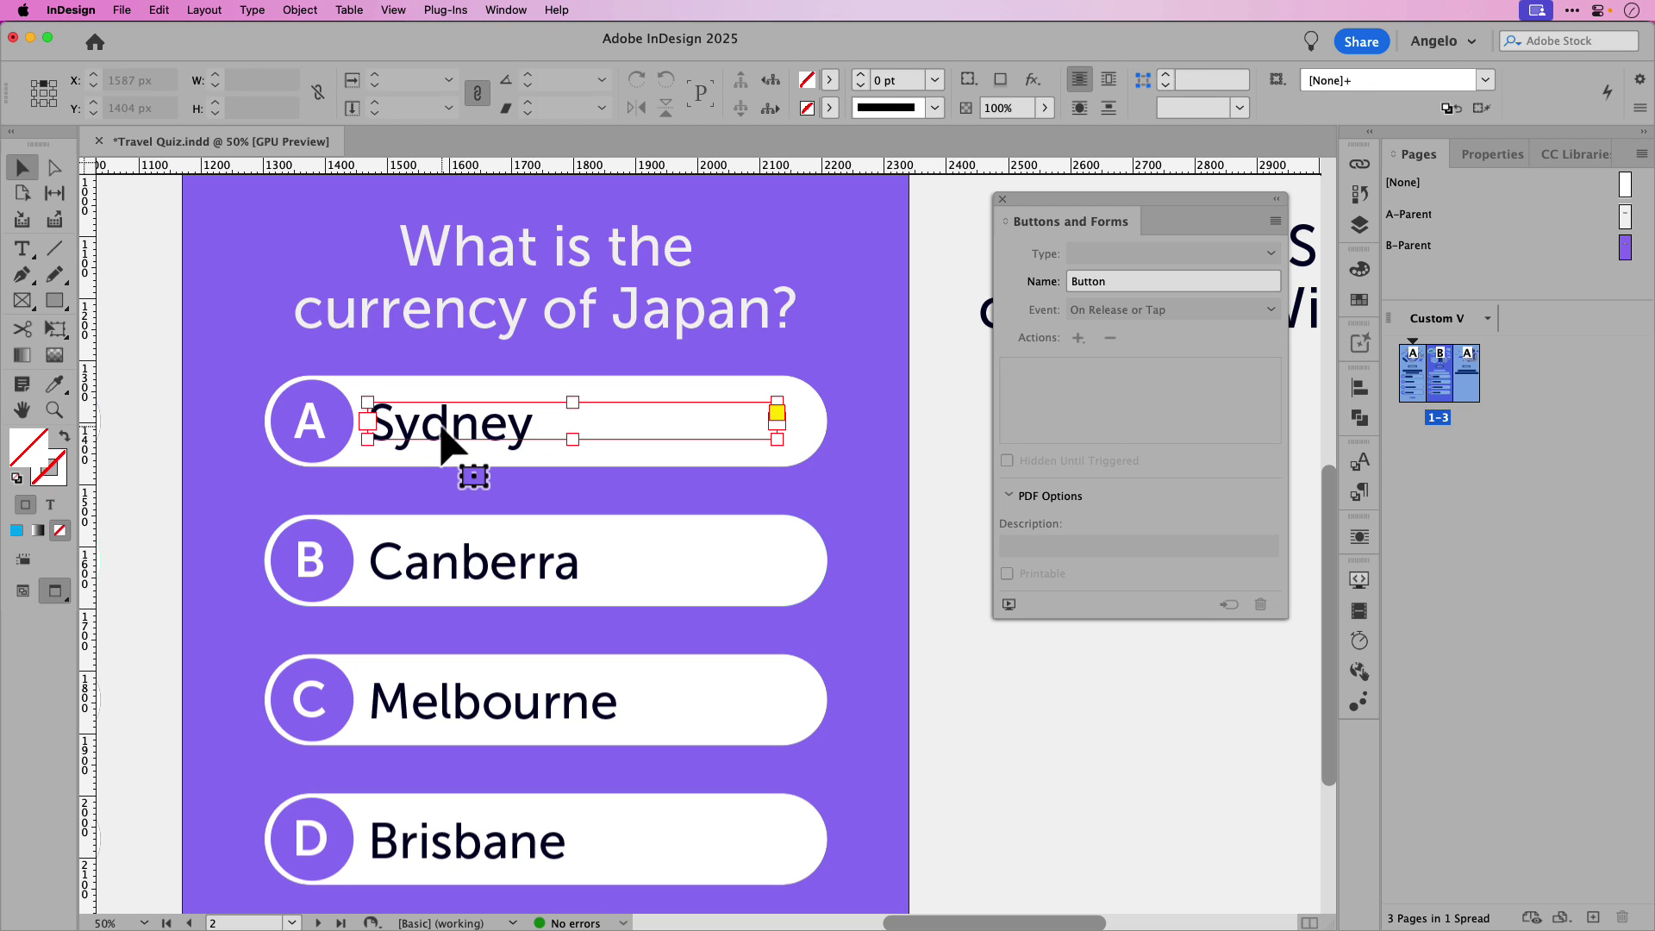
double_click(445, 427)
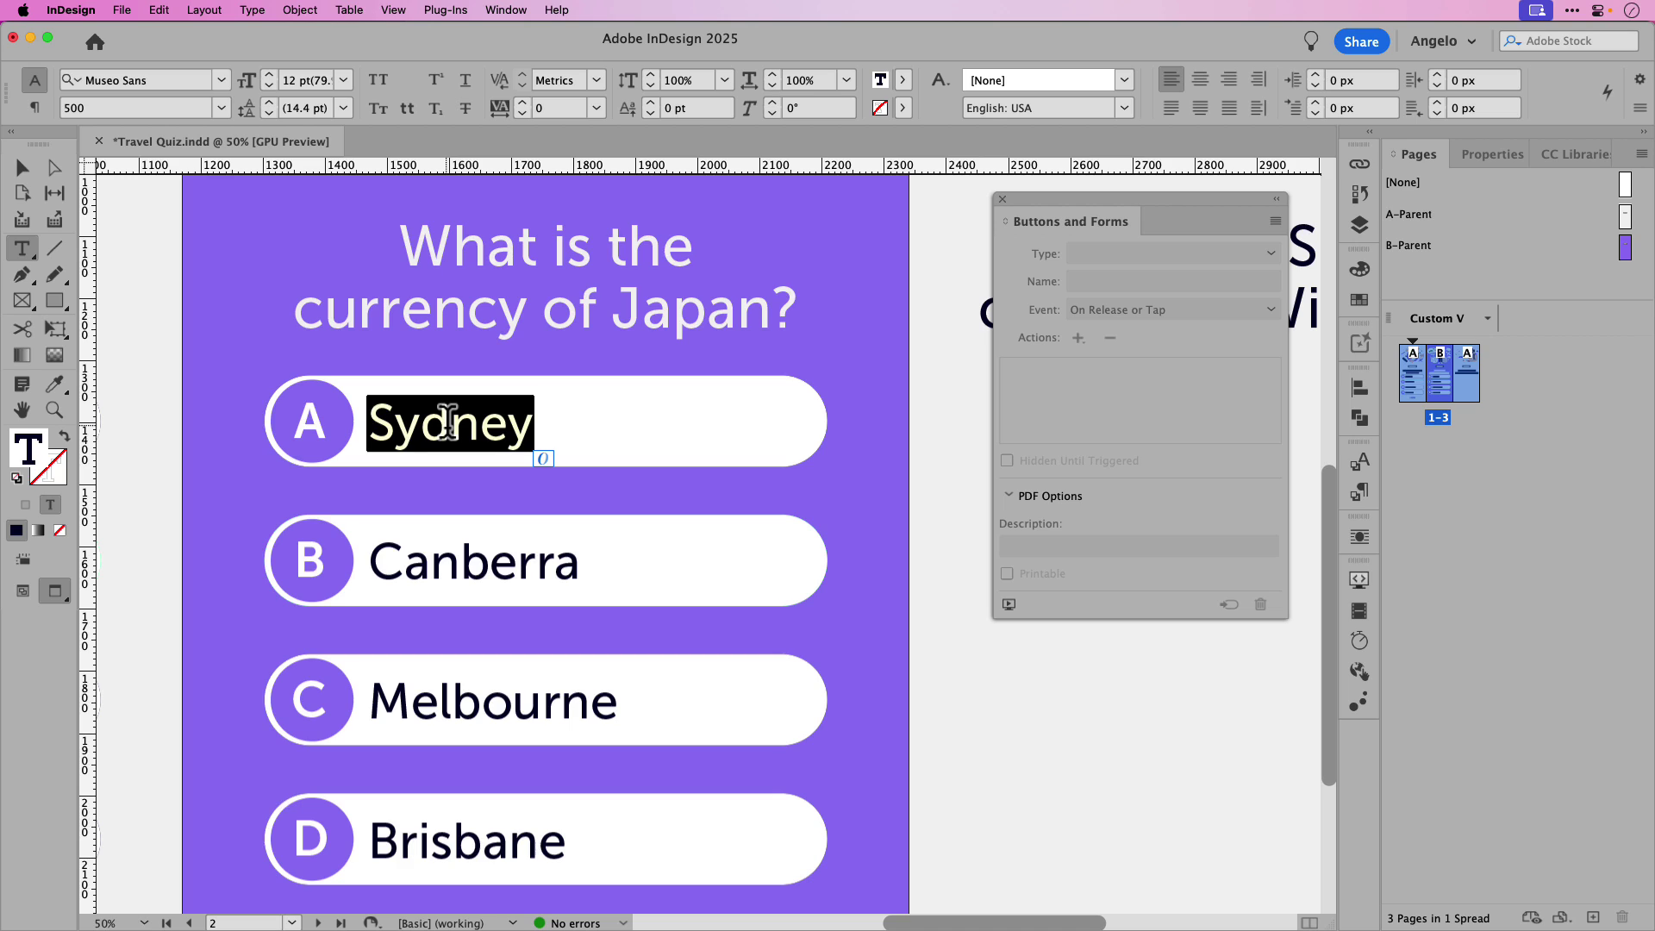
text(Dollar)
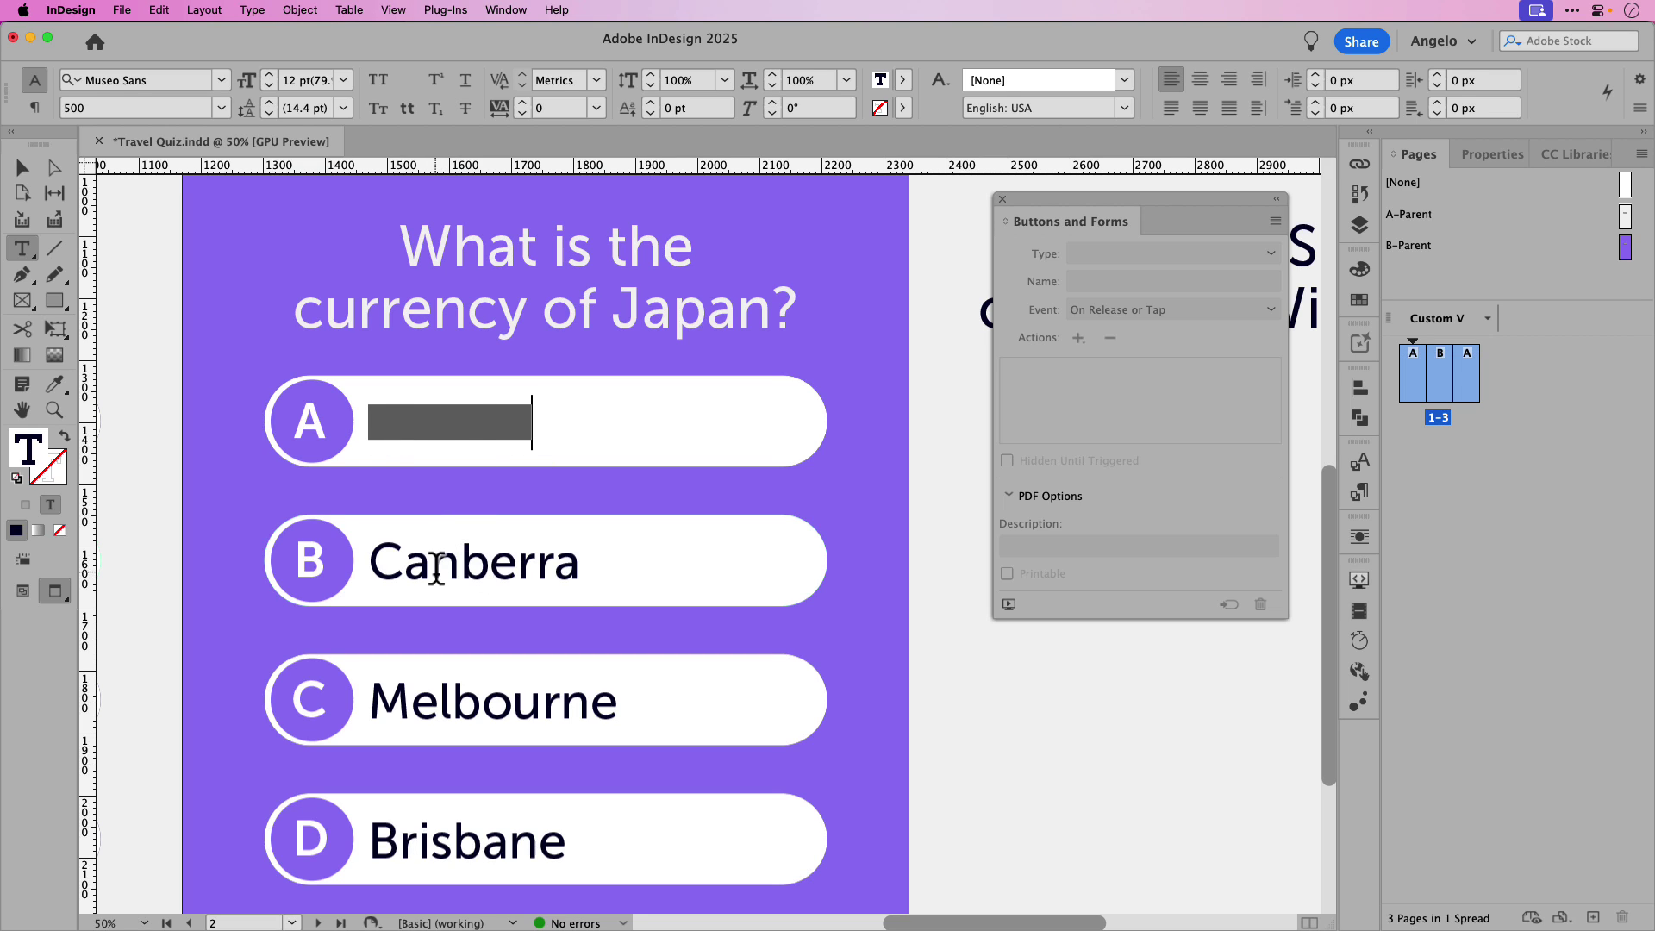
double_click(437, 566)
text(Won)
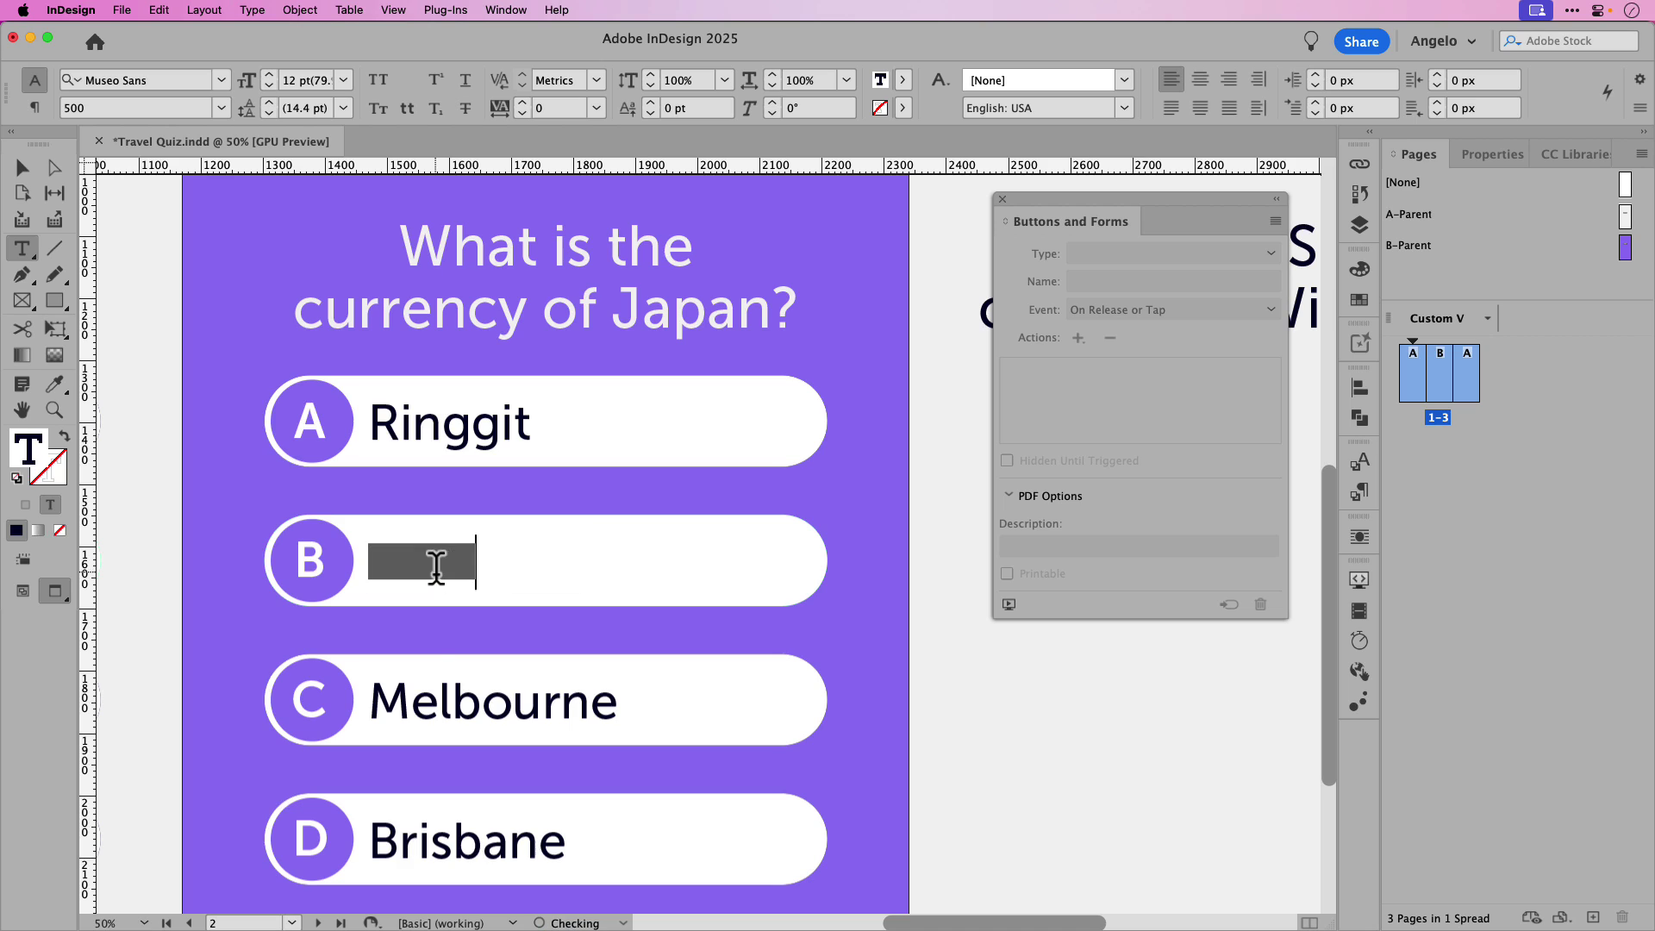
- Replace the text of Question 2's options C and D with "Yaun" and "Yen"
double_click(436, 690)
text(Yen)
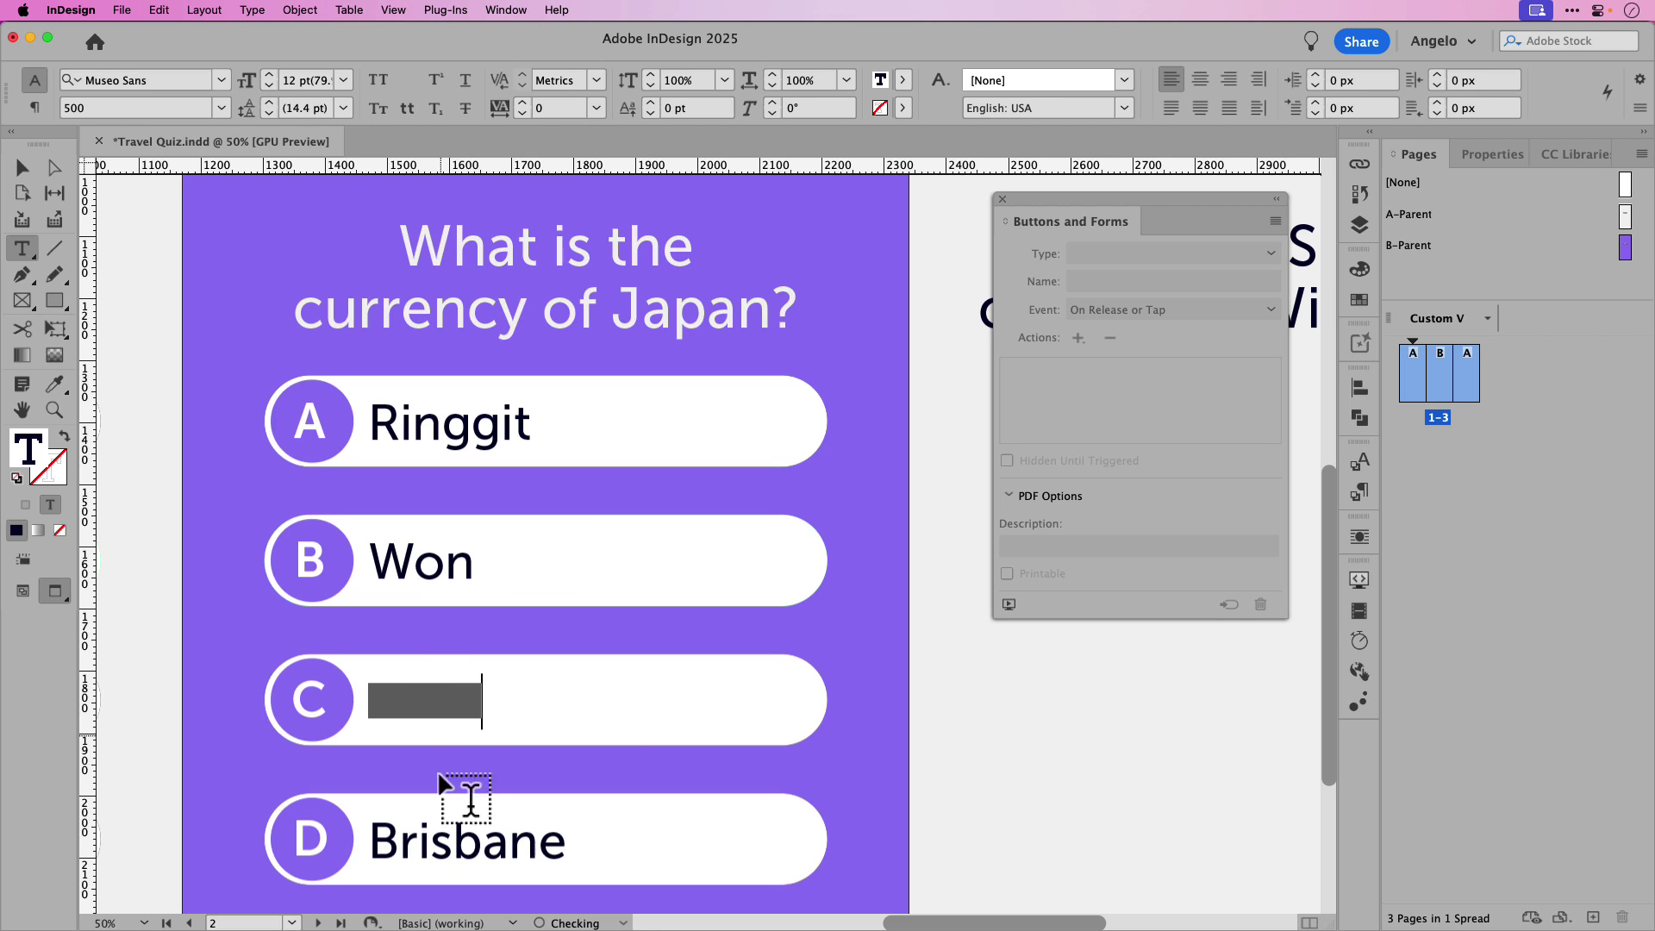
double_click(435, 838)
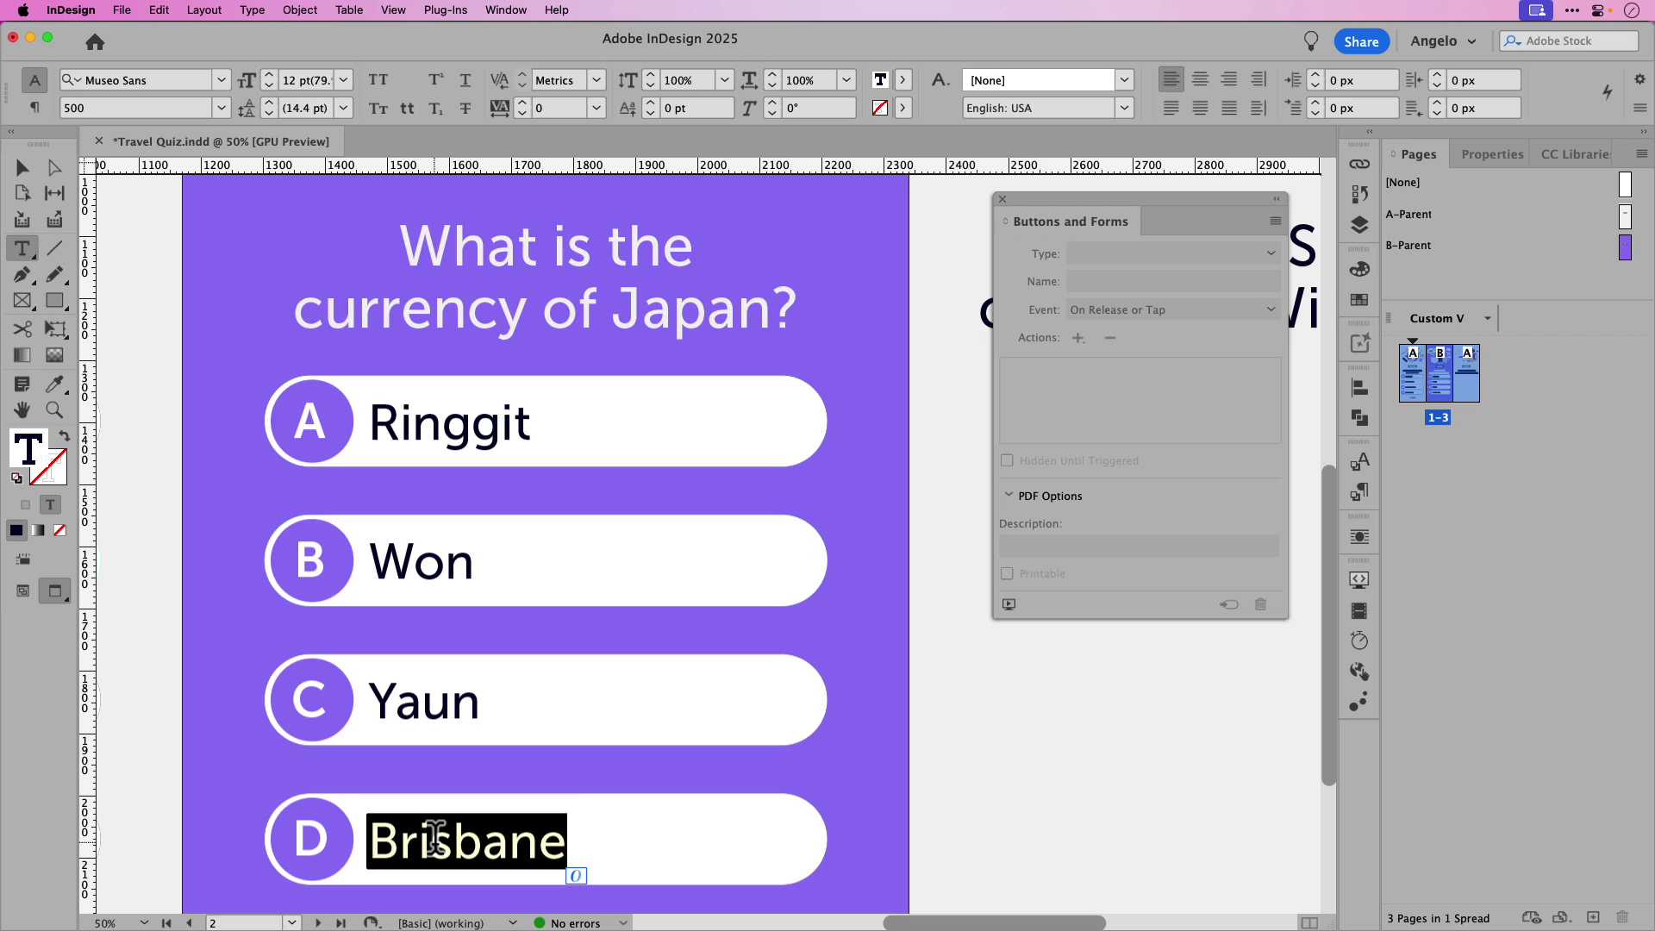
text(Baht)
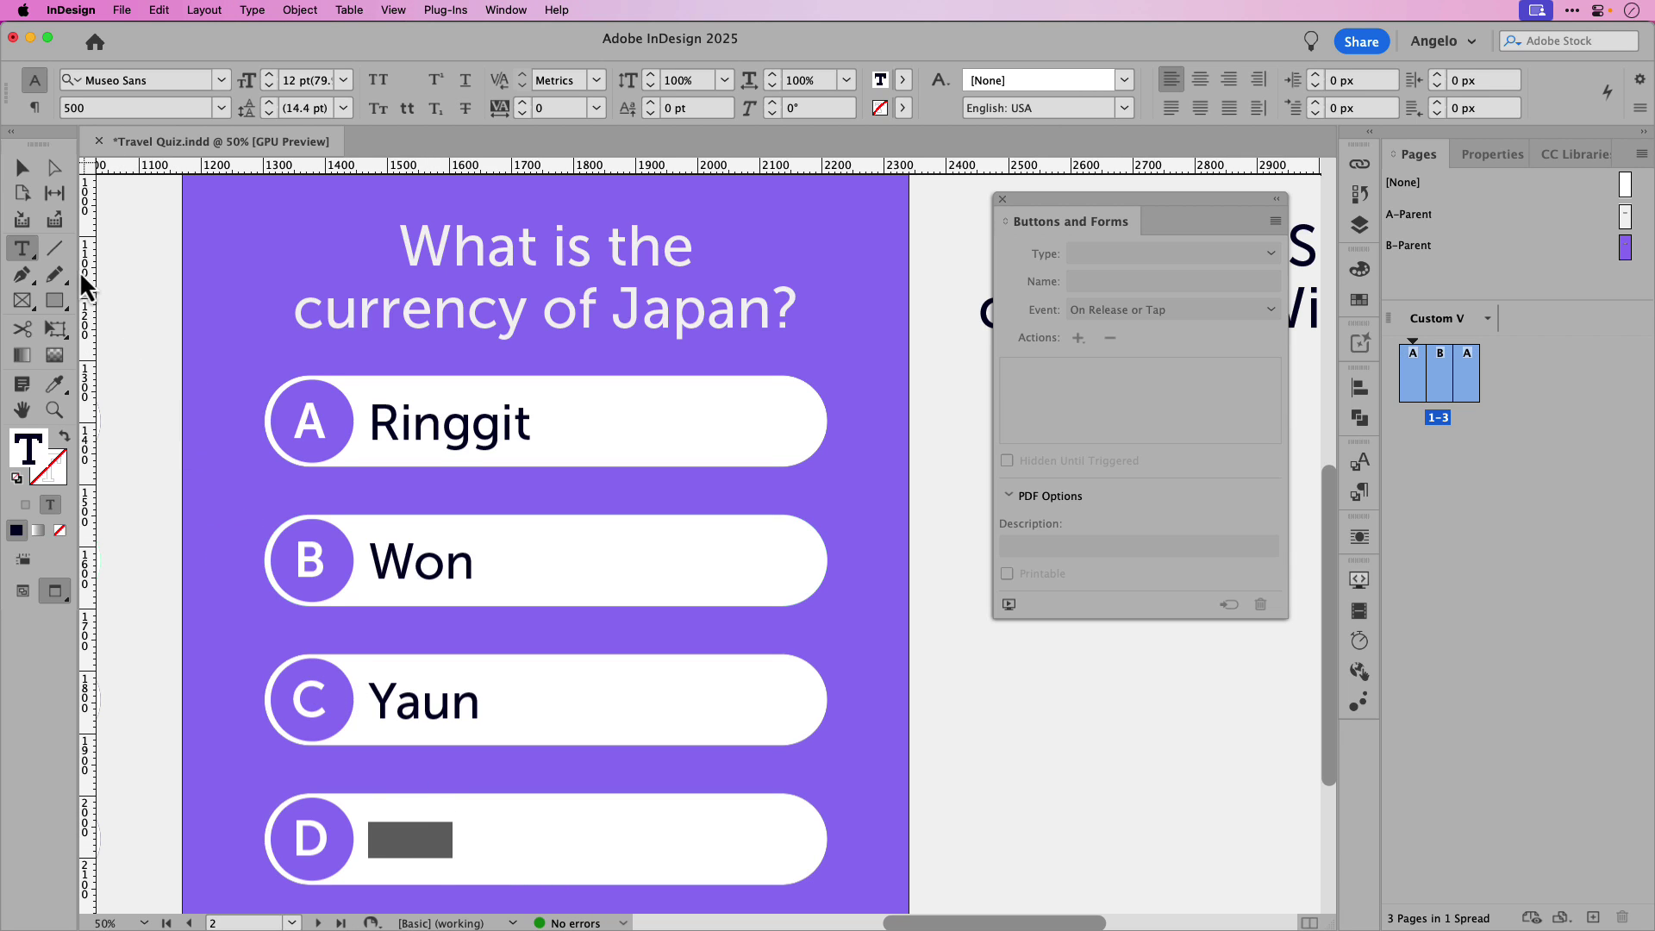
click(33, 174)
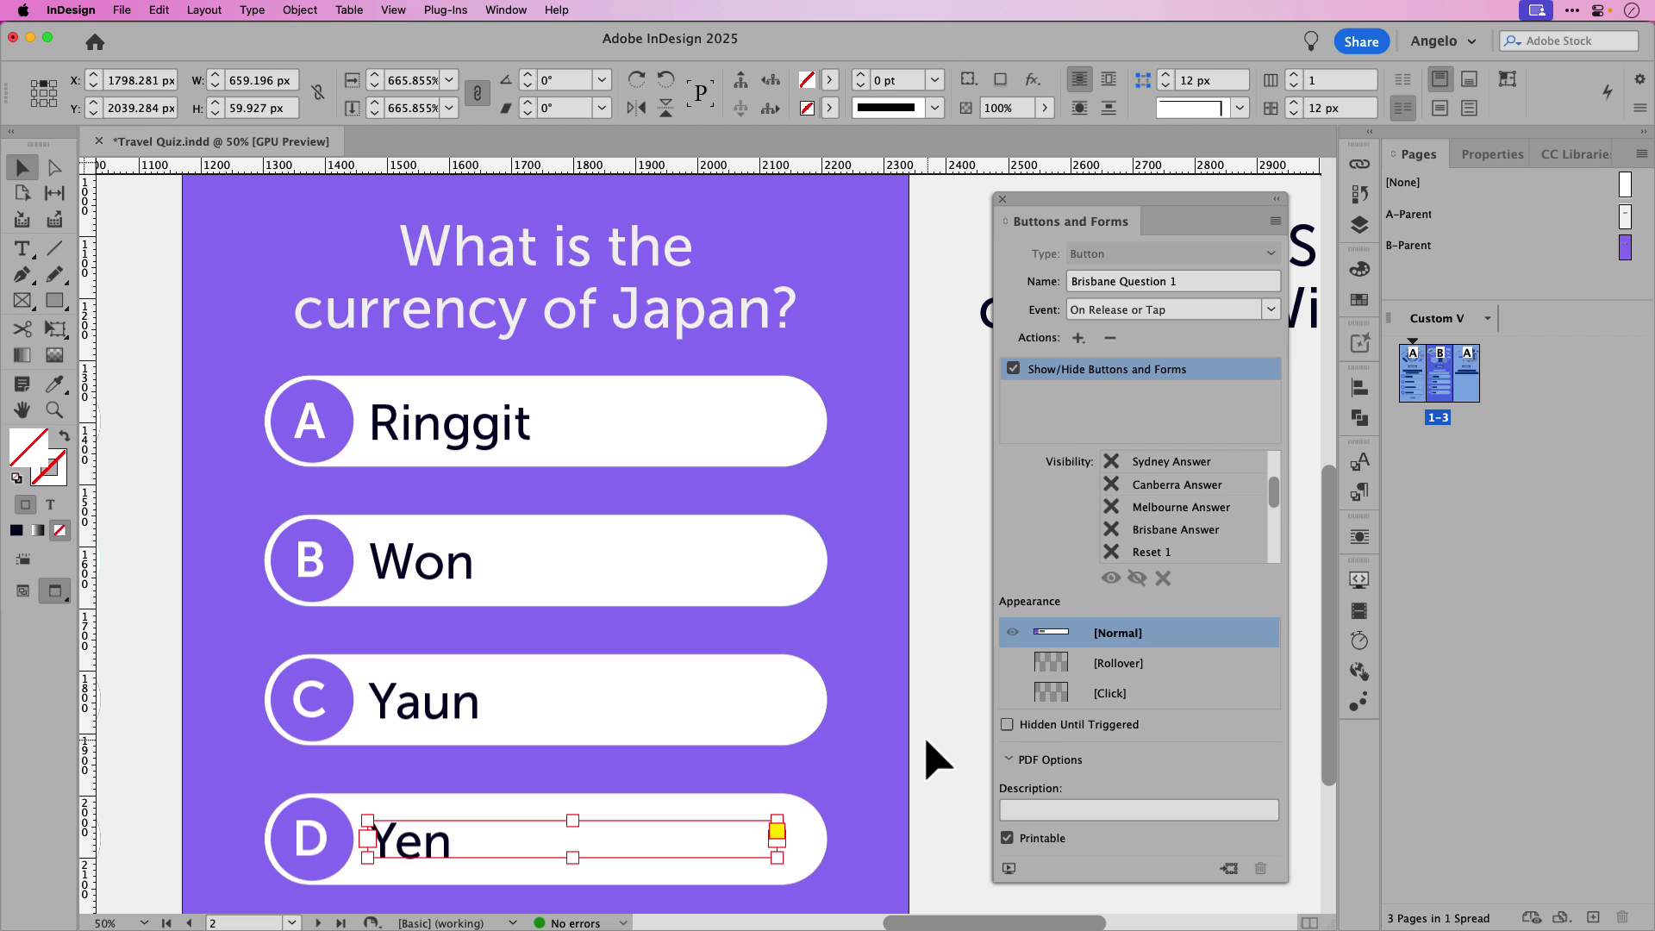
click(936, 758)
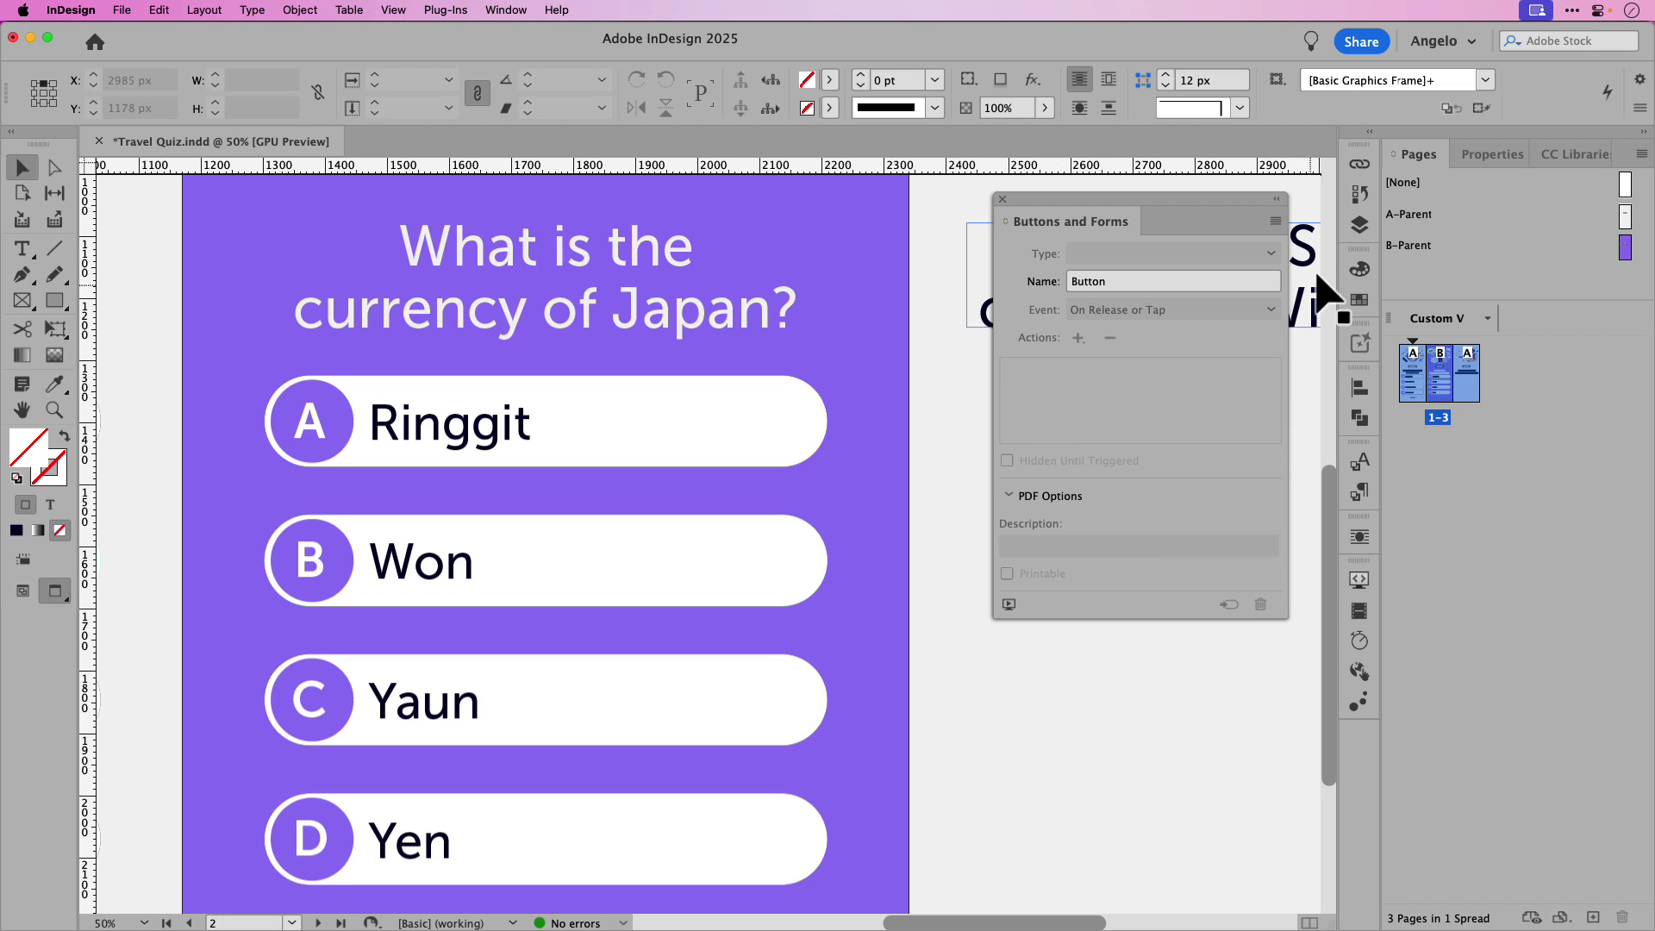
- Hide the Questions layer and change Question 2's answer texts A and B to "Ringgit" and "Won"
click(1359, 225)
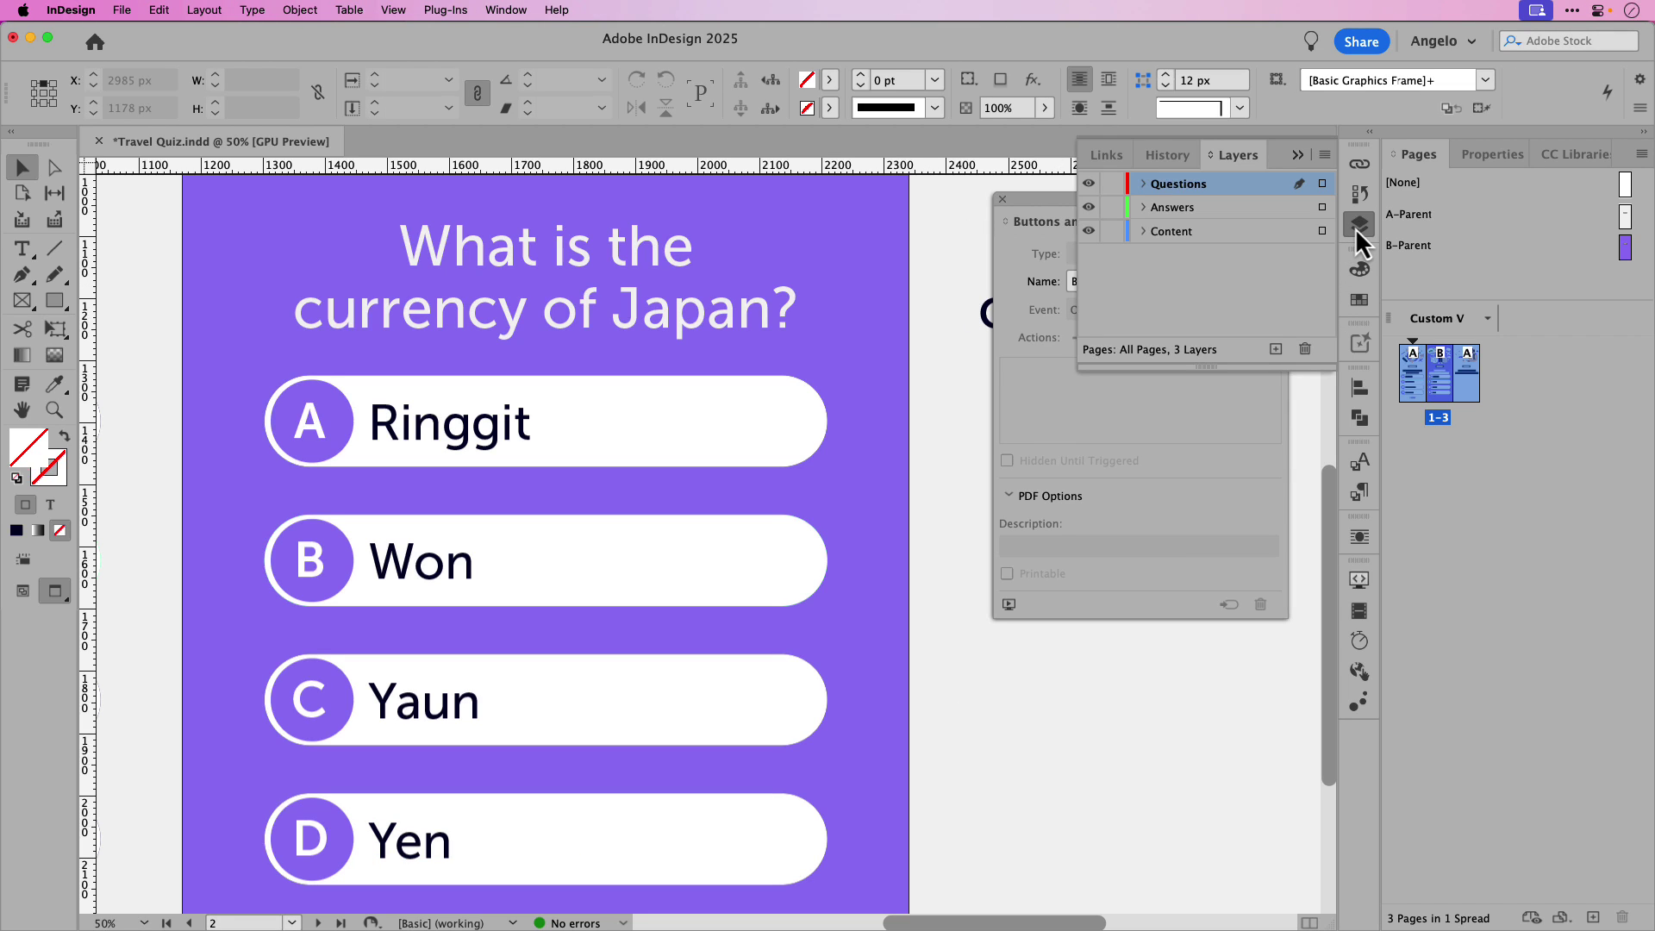
click(1086, 185)
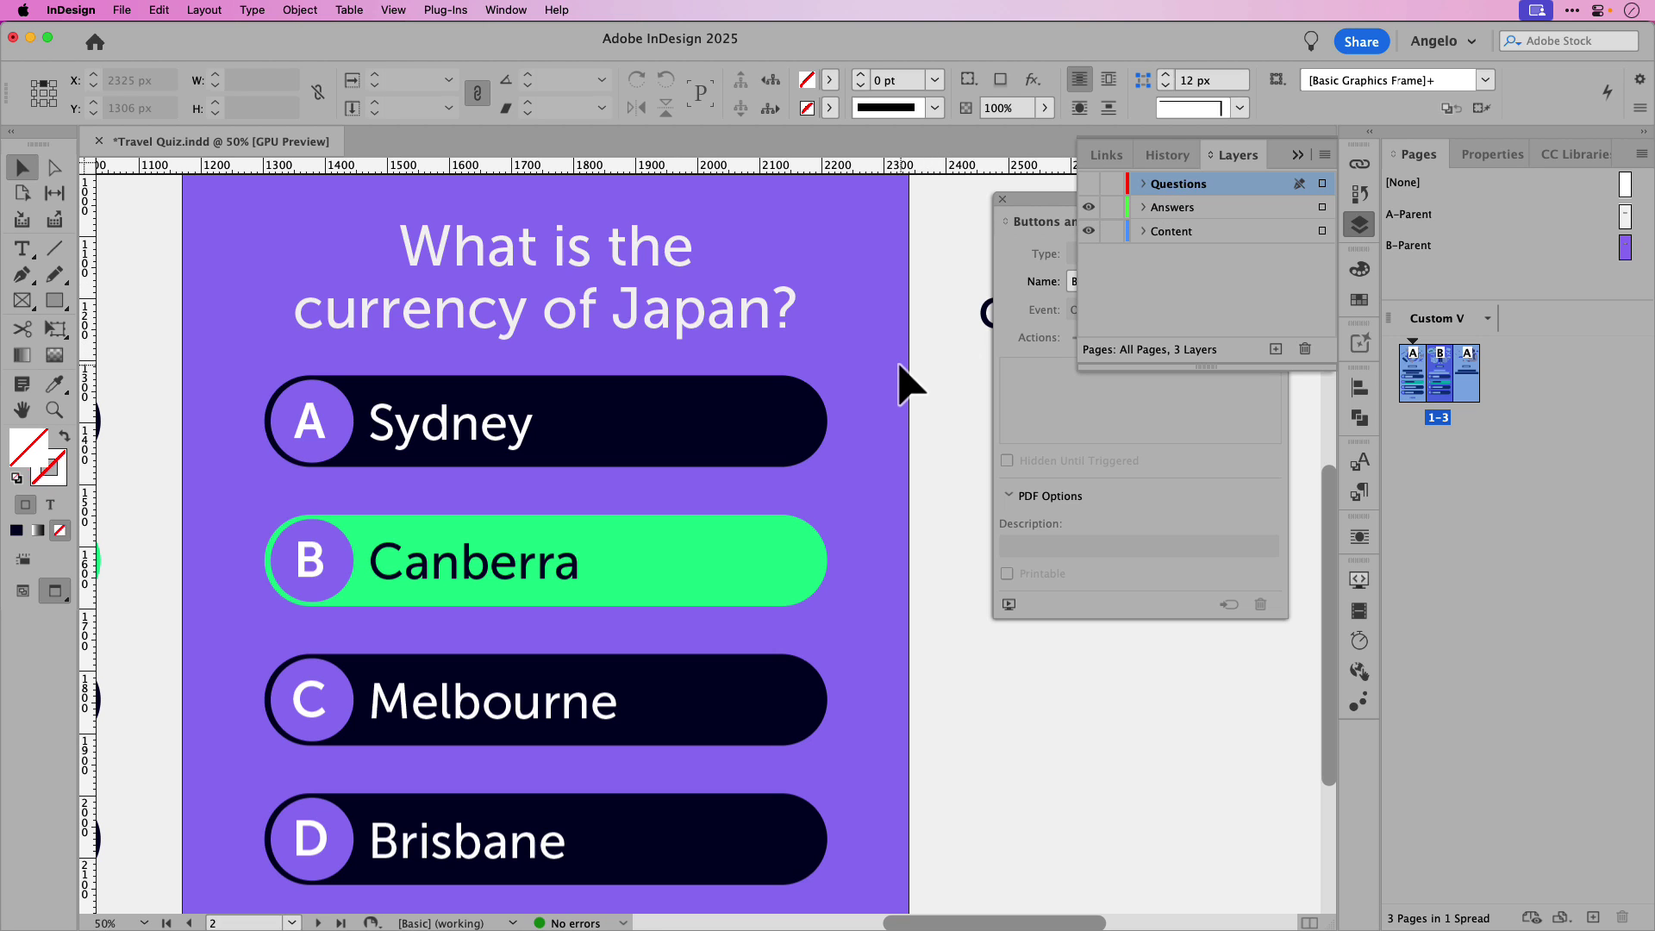
click(552, 455)
double_click(507, 427)
double_click(506, 426)
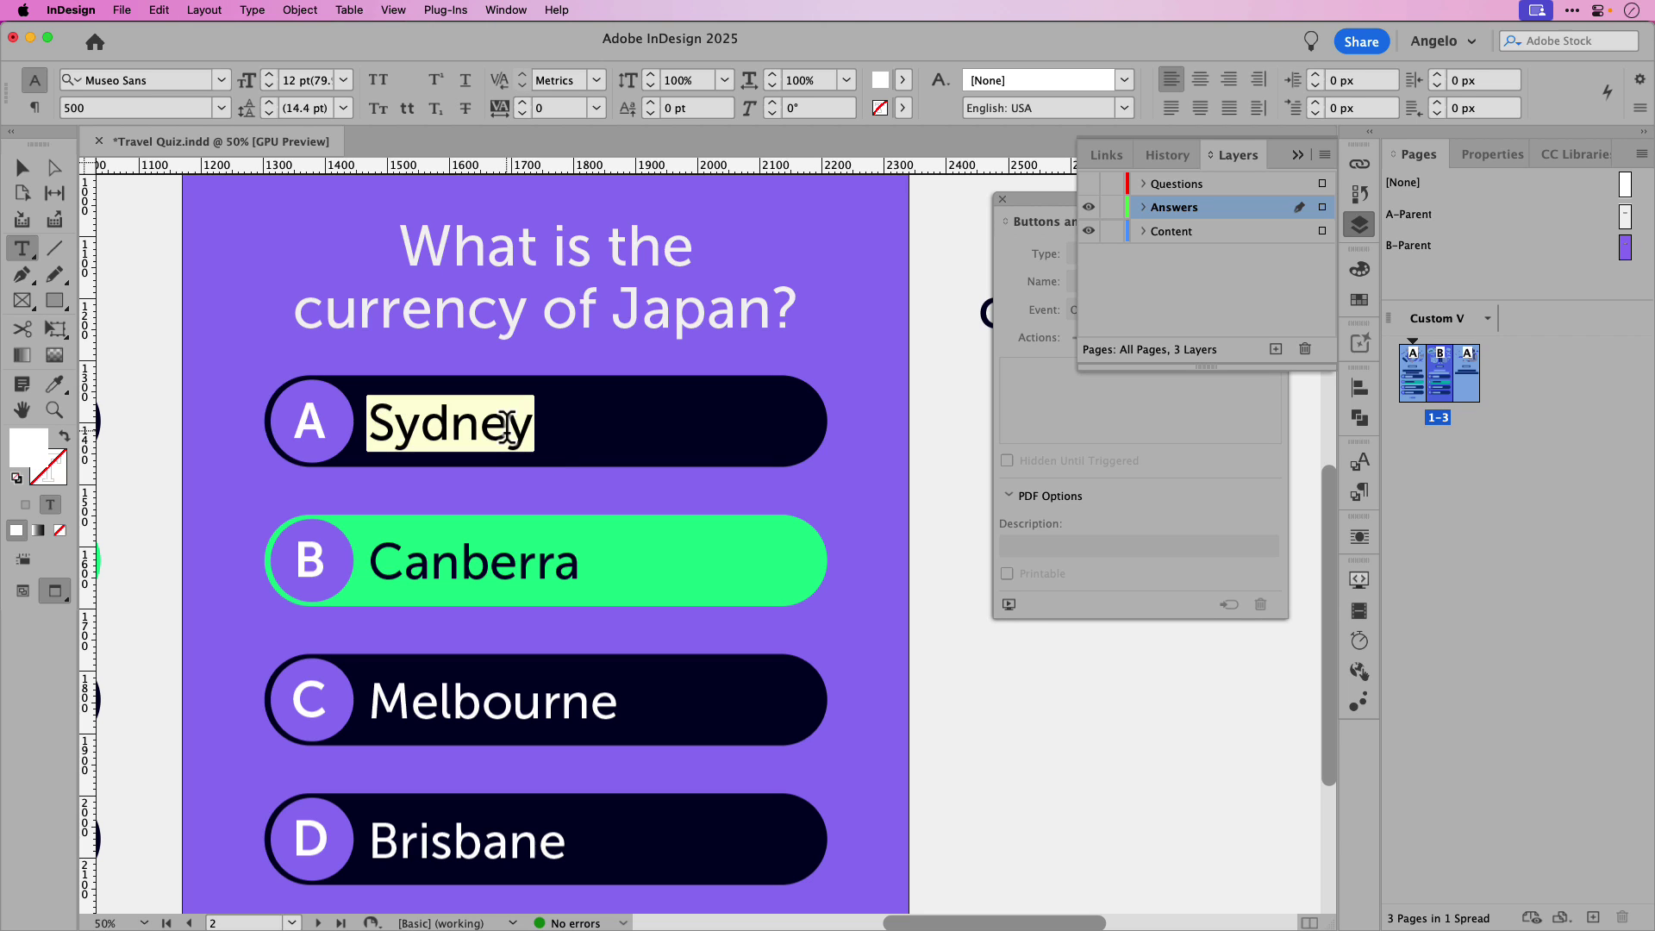
text(Ringgit)
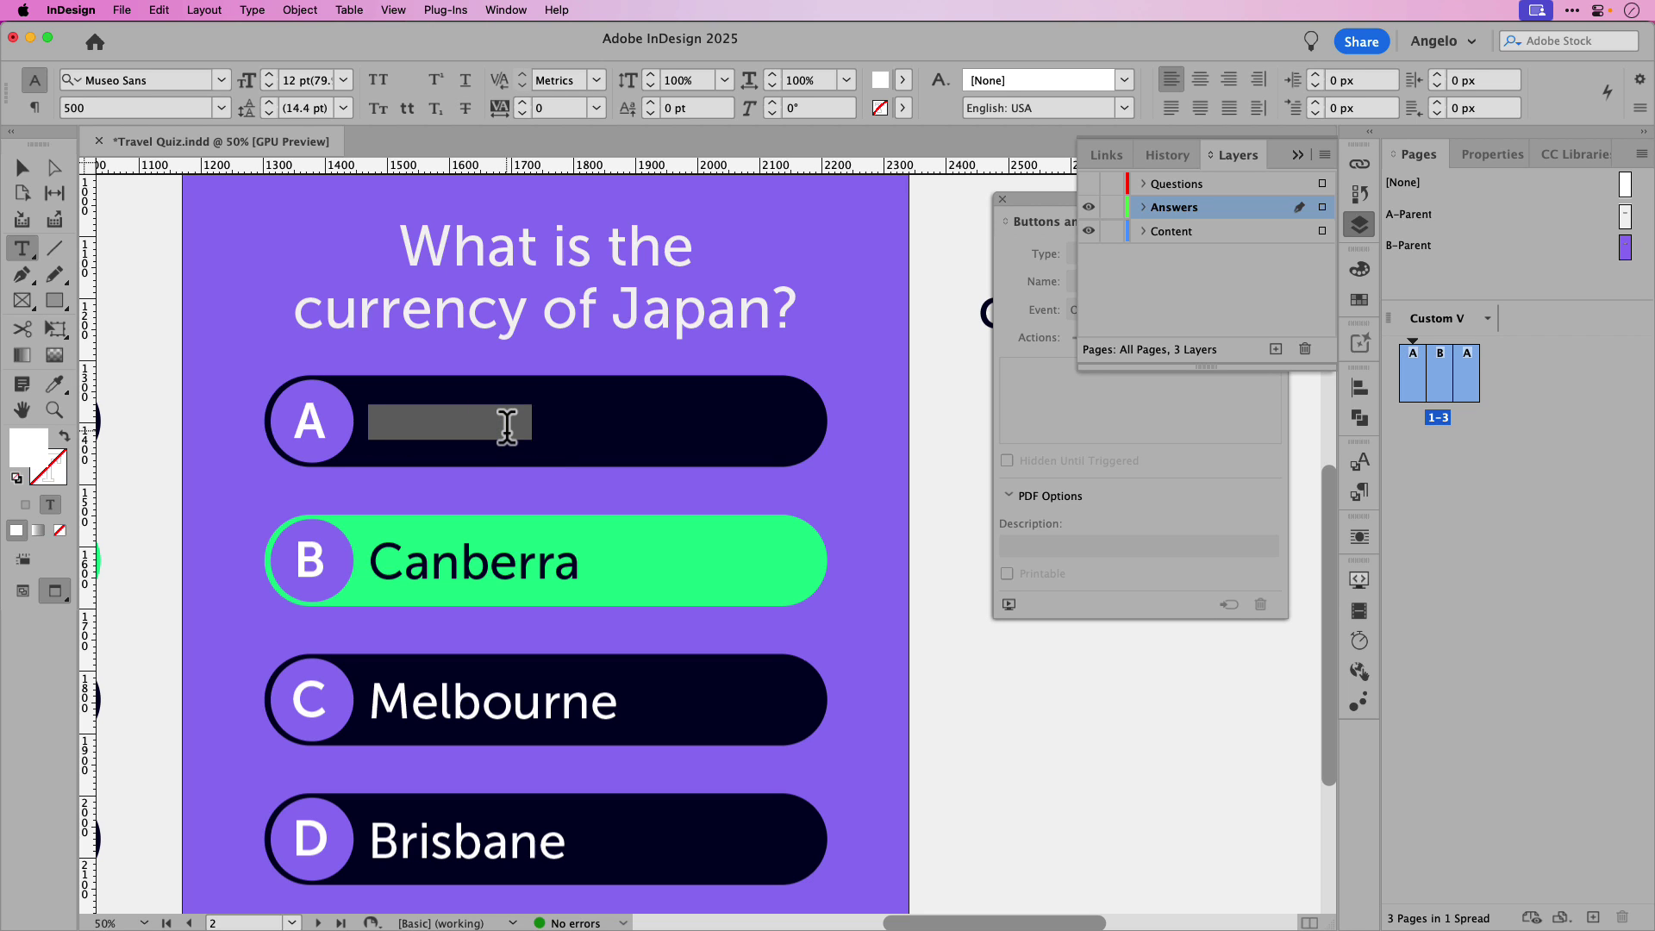
double_click(480, 552)
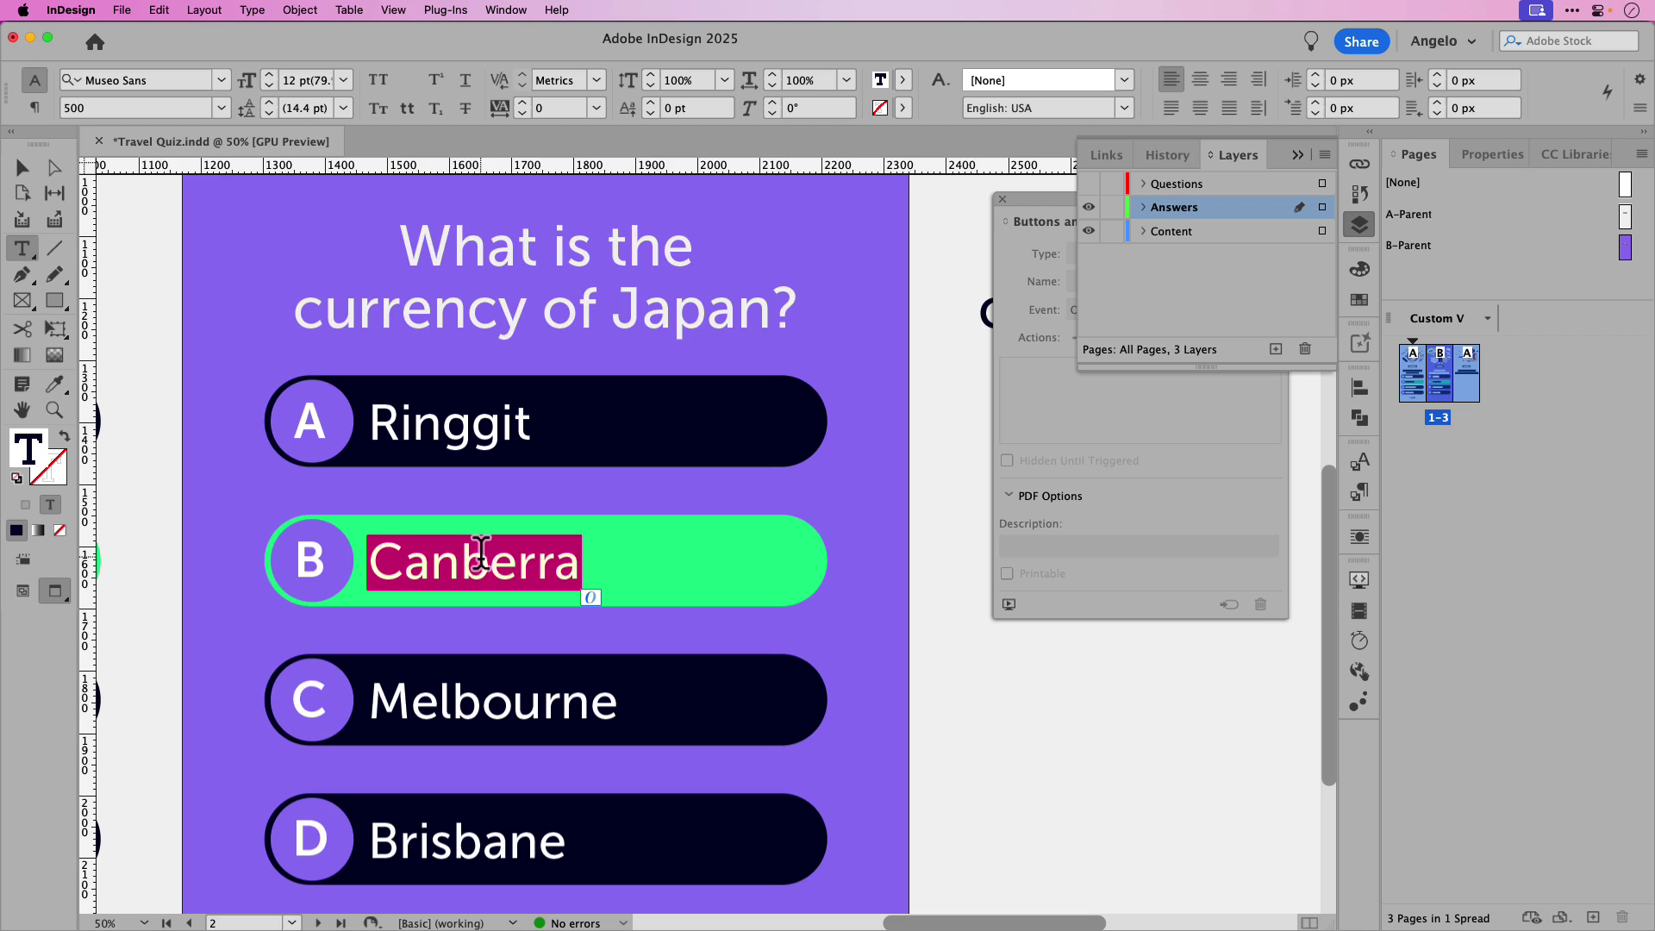
text(Yen)
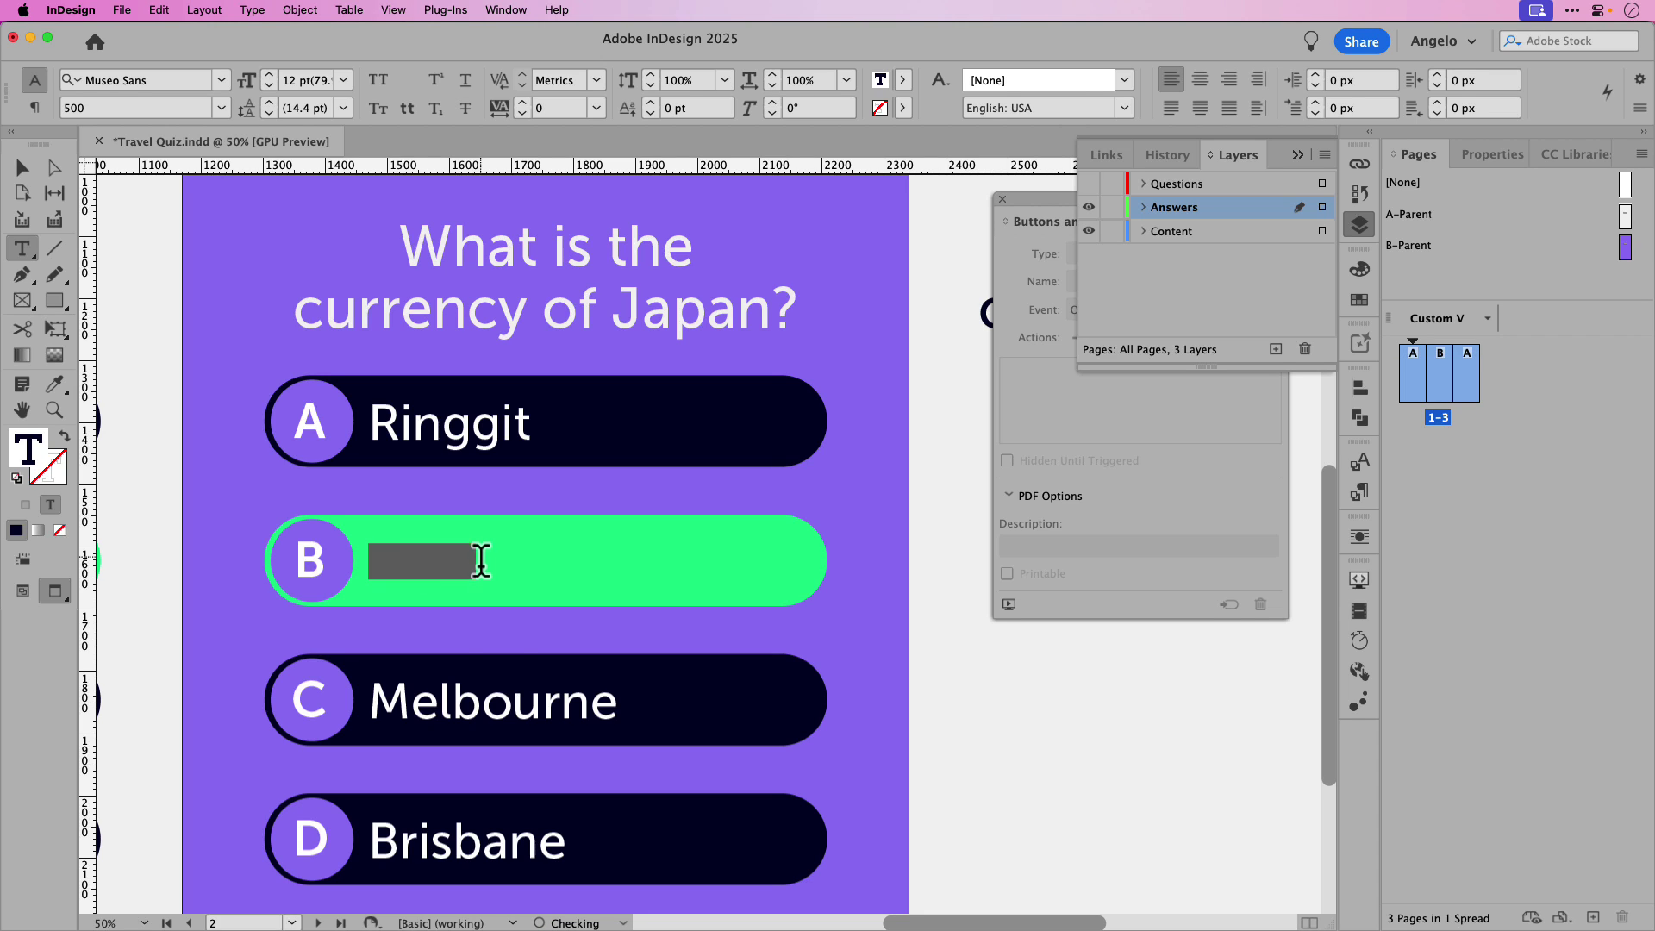
- Change the answer texts C and D on the Question 2 page to "Yaun" and "Yen"
double_click(464, 698)
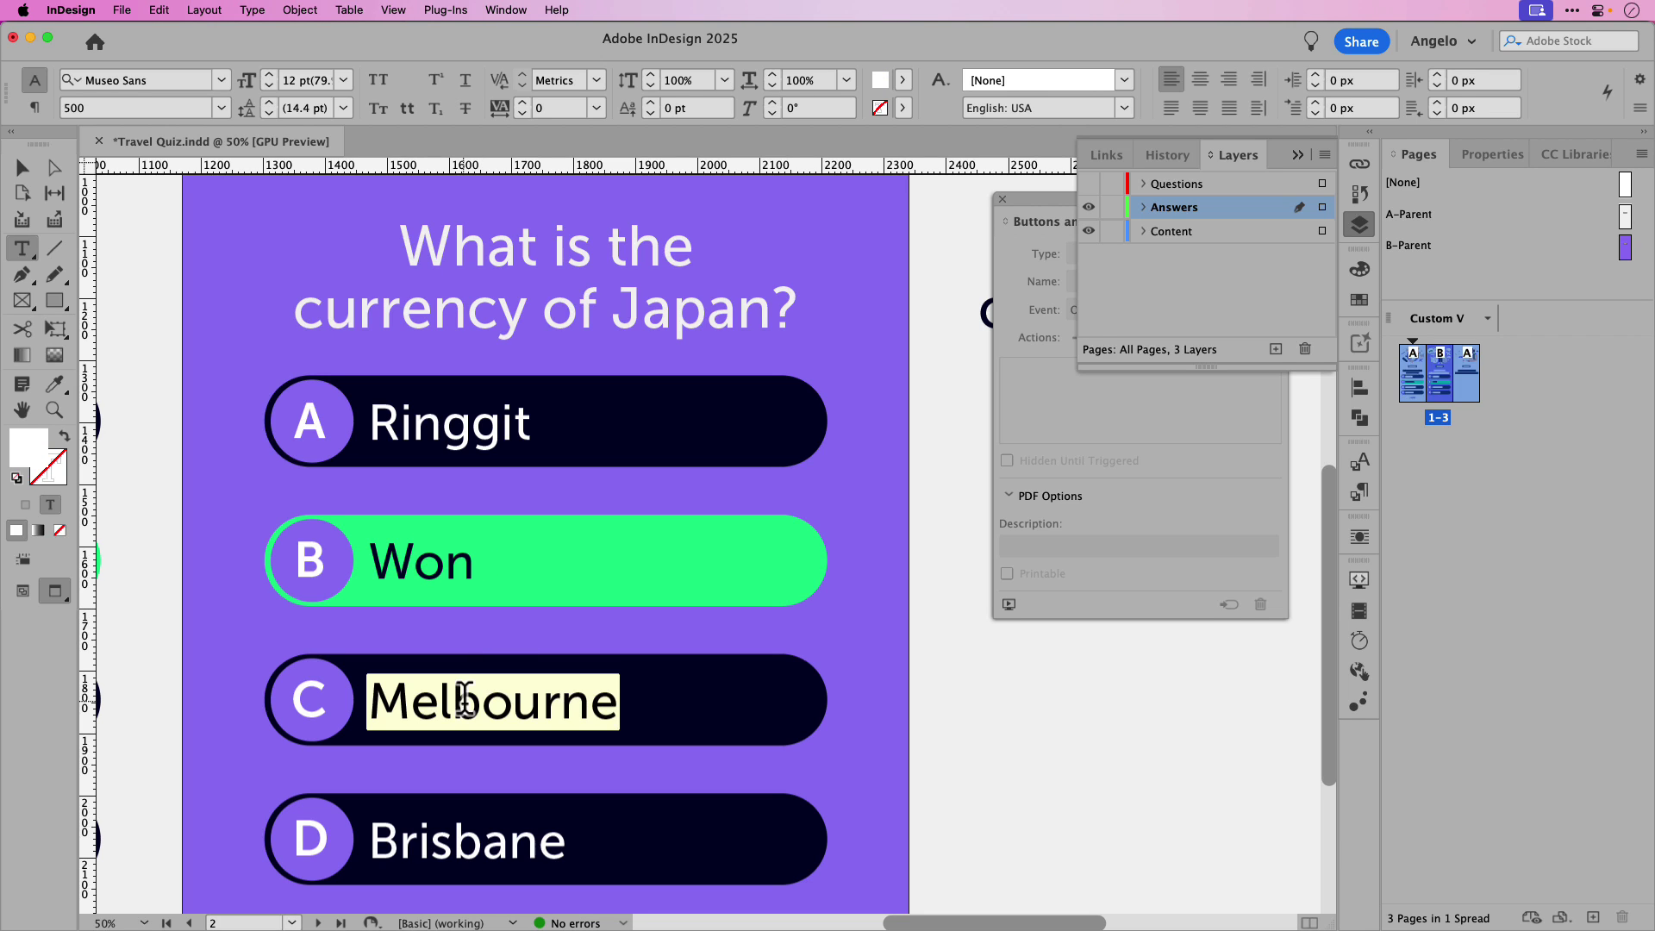
text(Yen)
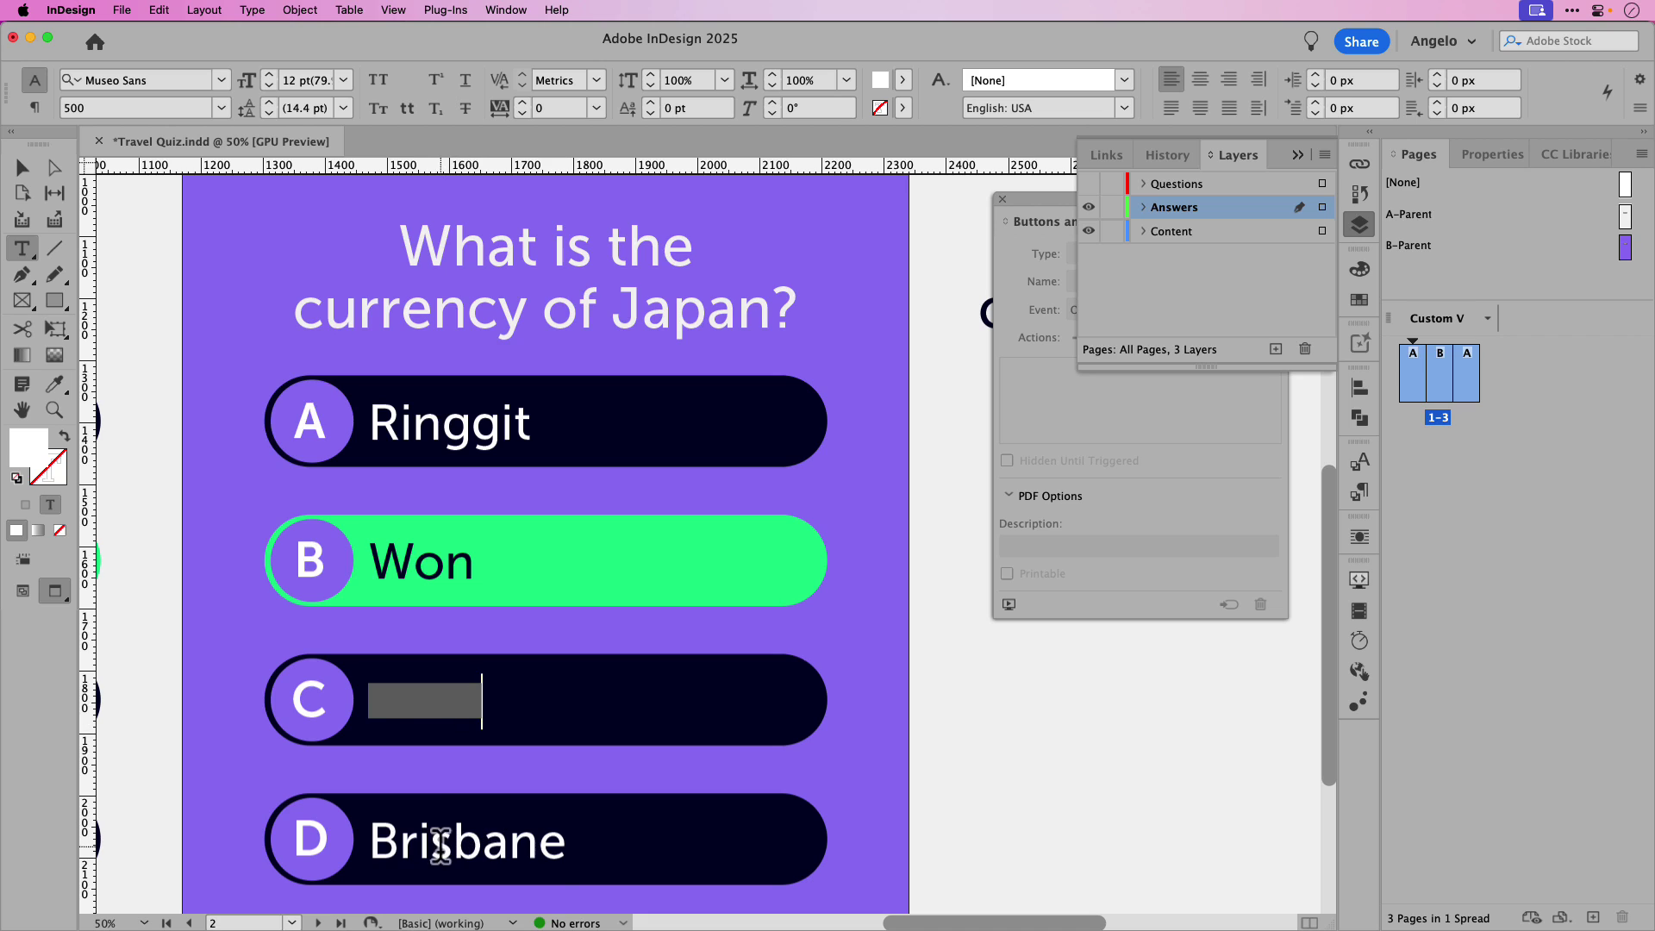
double_click(441, 846)
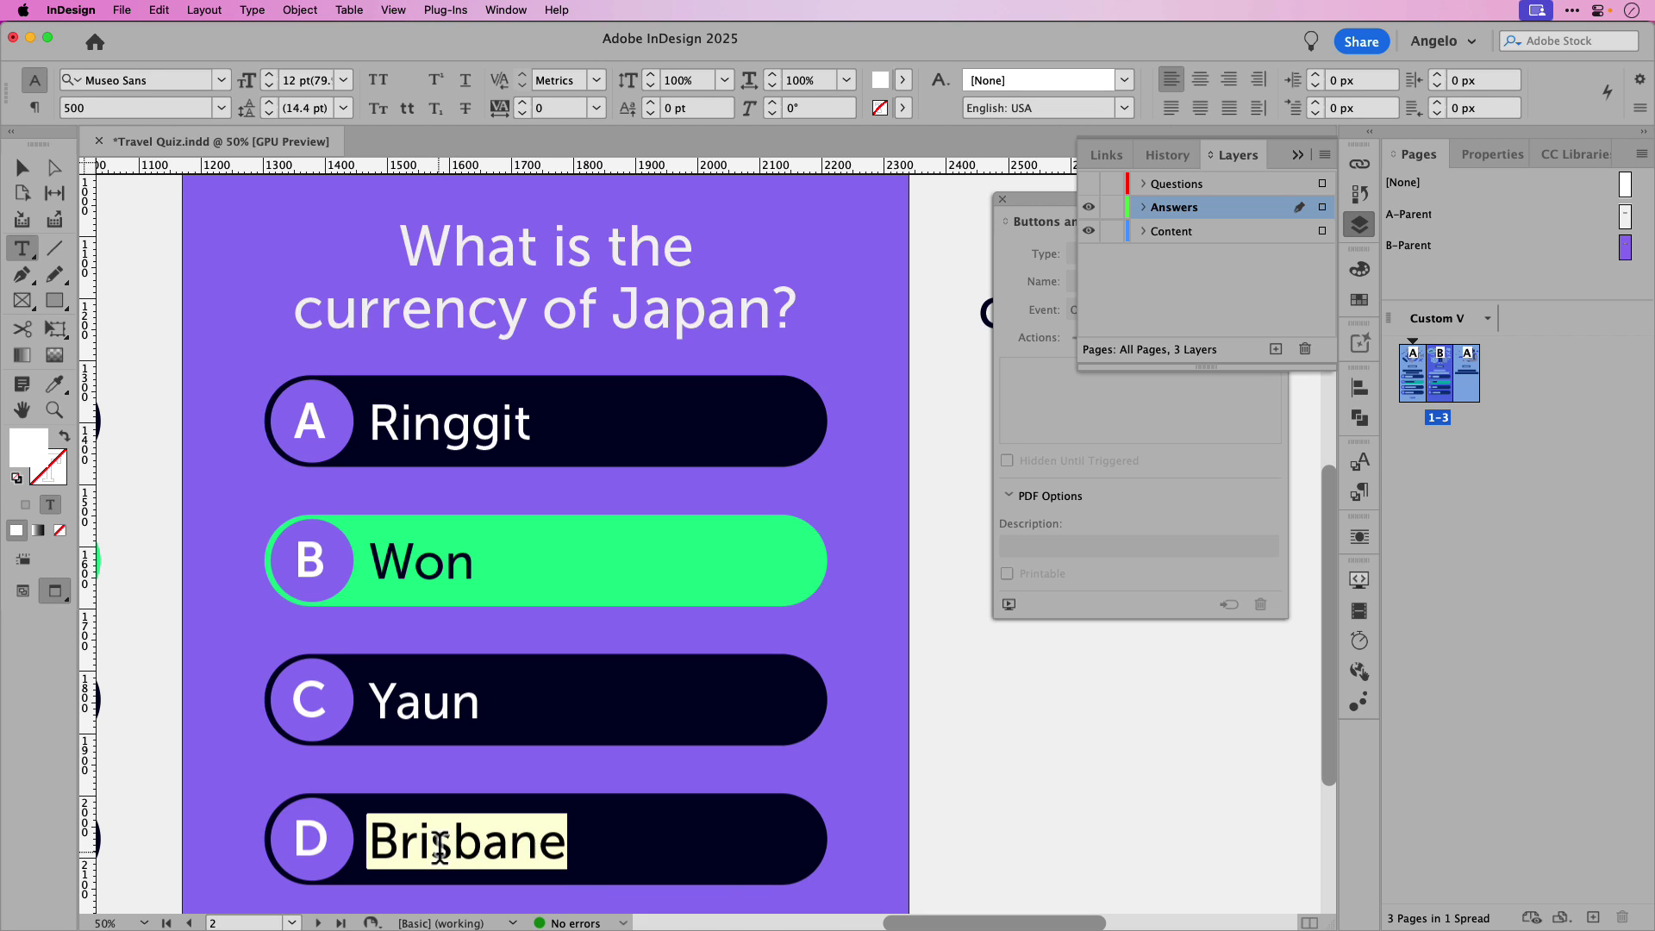
text(Euro)
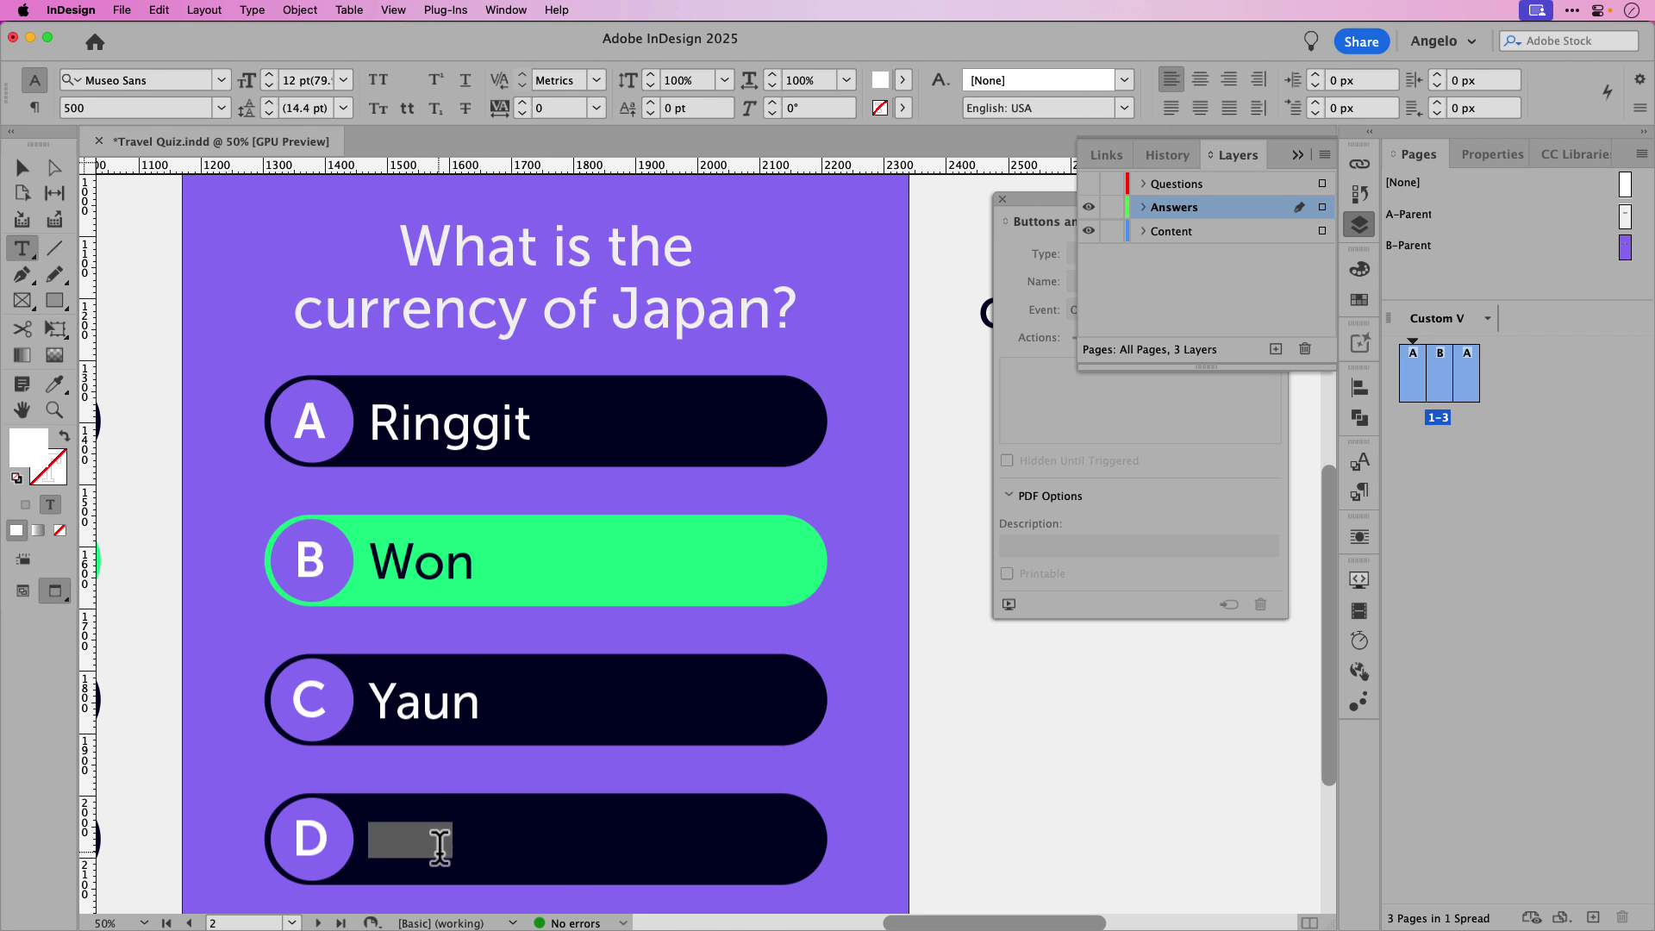
click(23, 166)
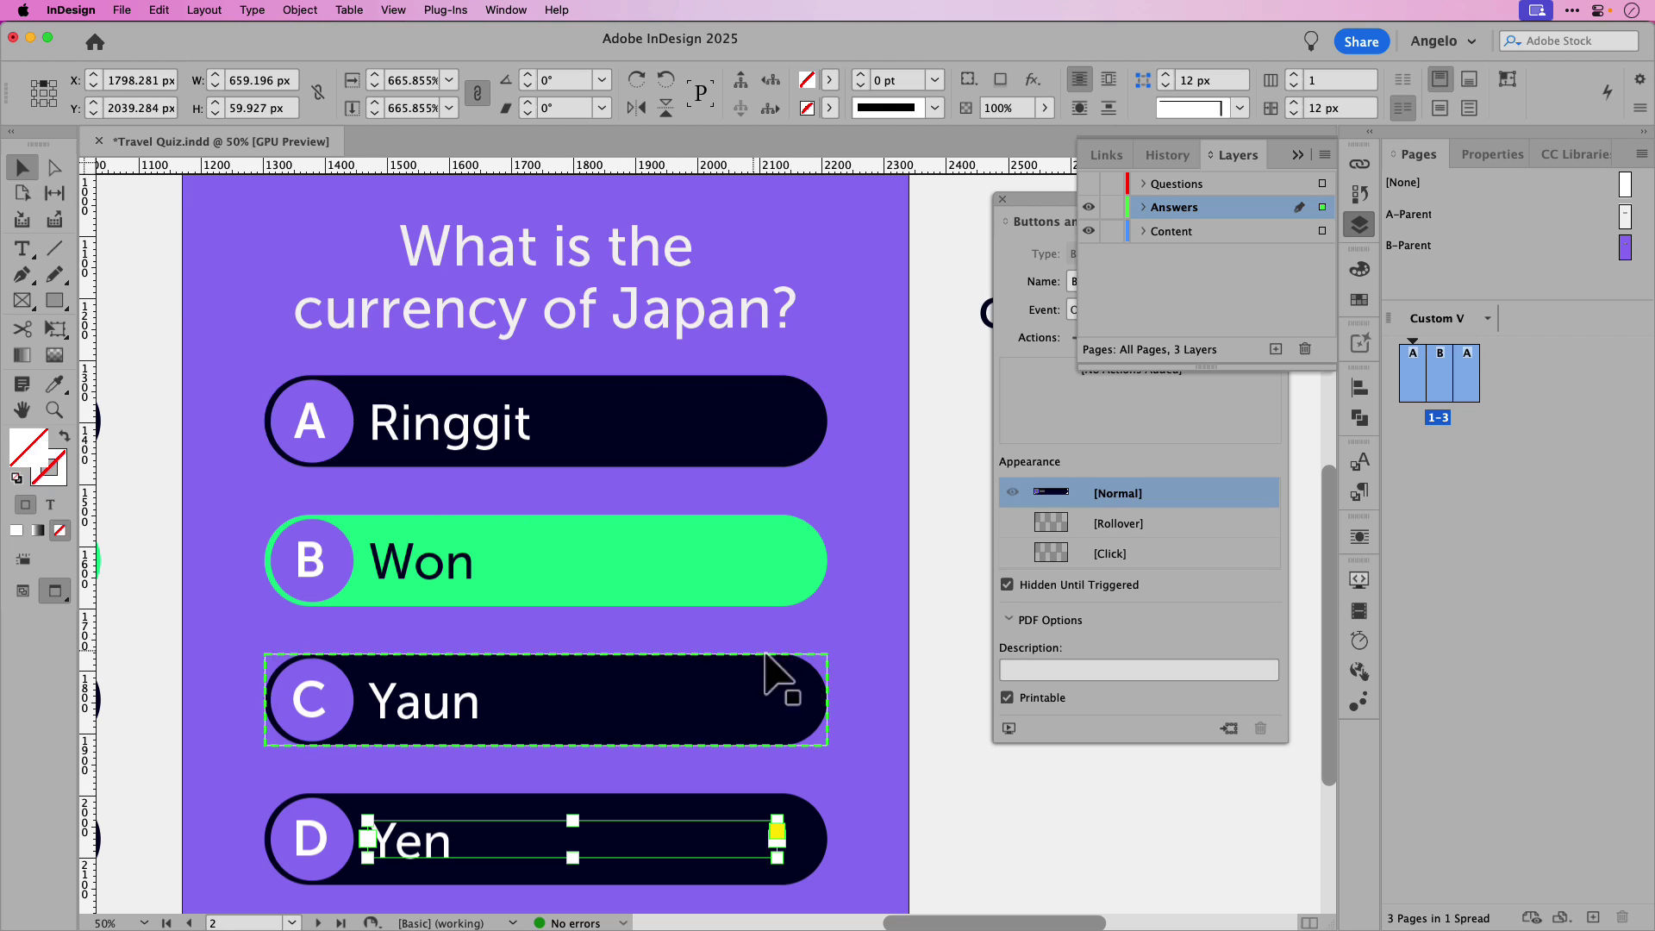
click(862, 677)
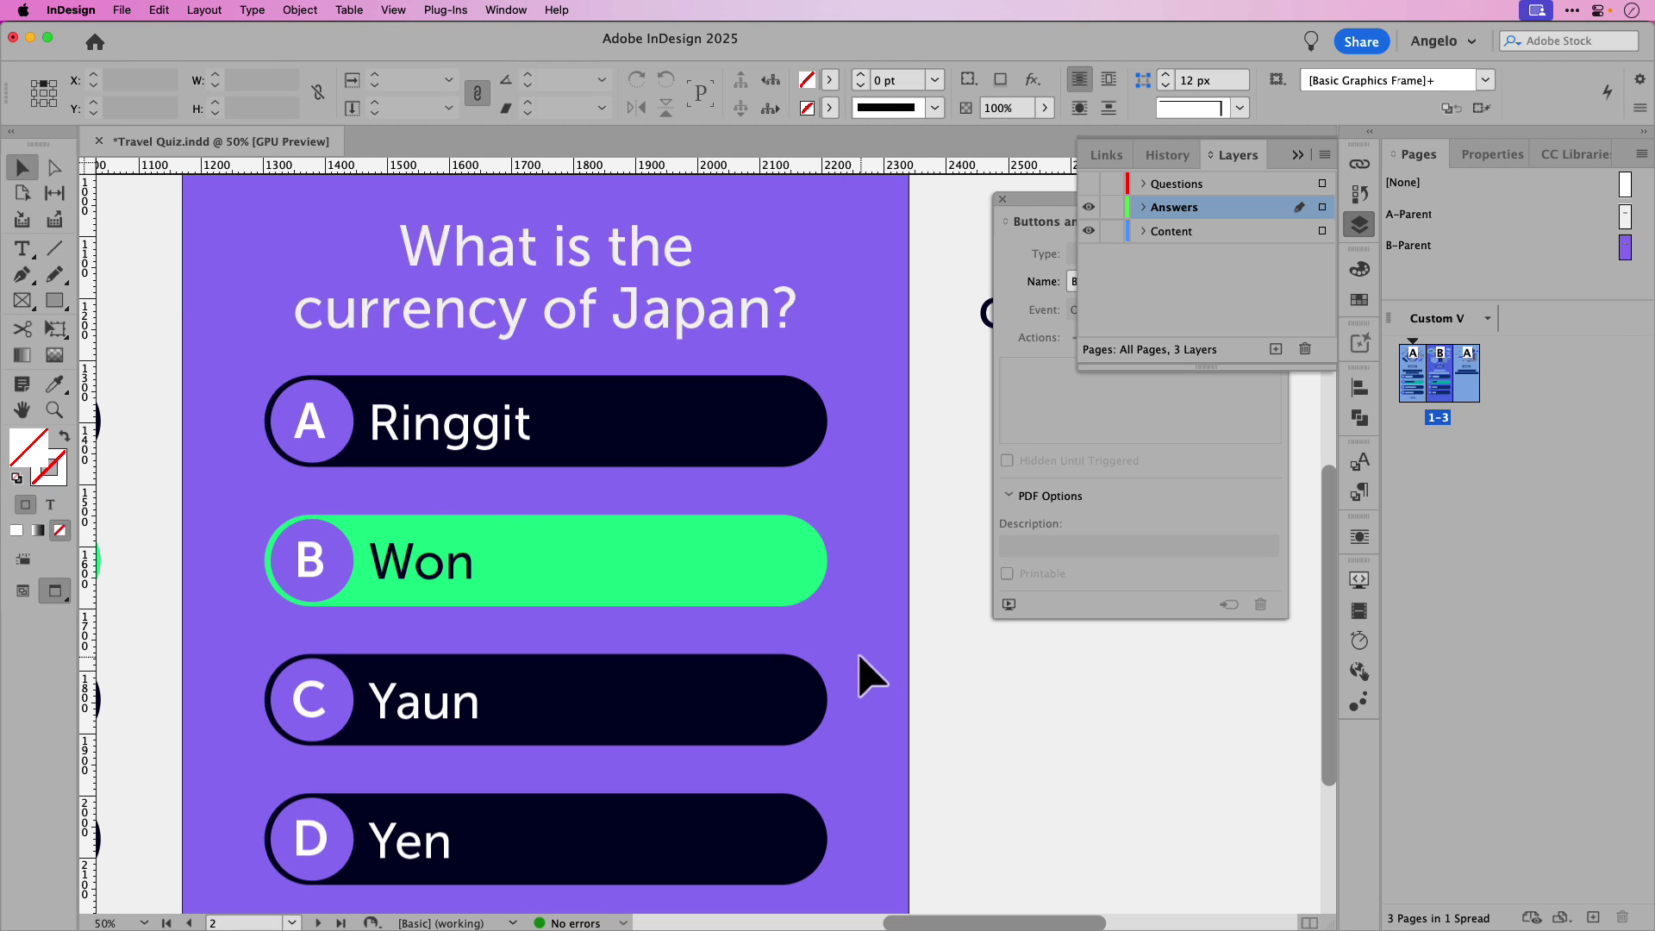
- Fill answer D's shape with the green R=25 G=235 B=139 swatch and colour its "Yen" text R=1 G=3 B=38
click(55, 173)
click(808, 859)
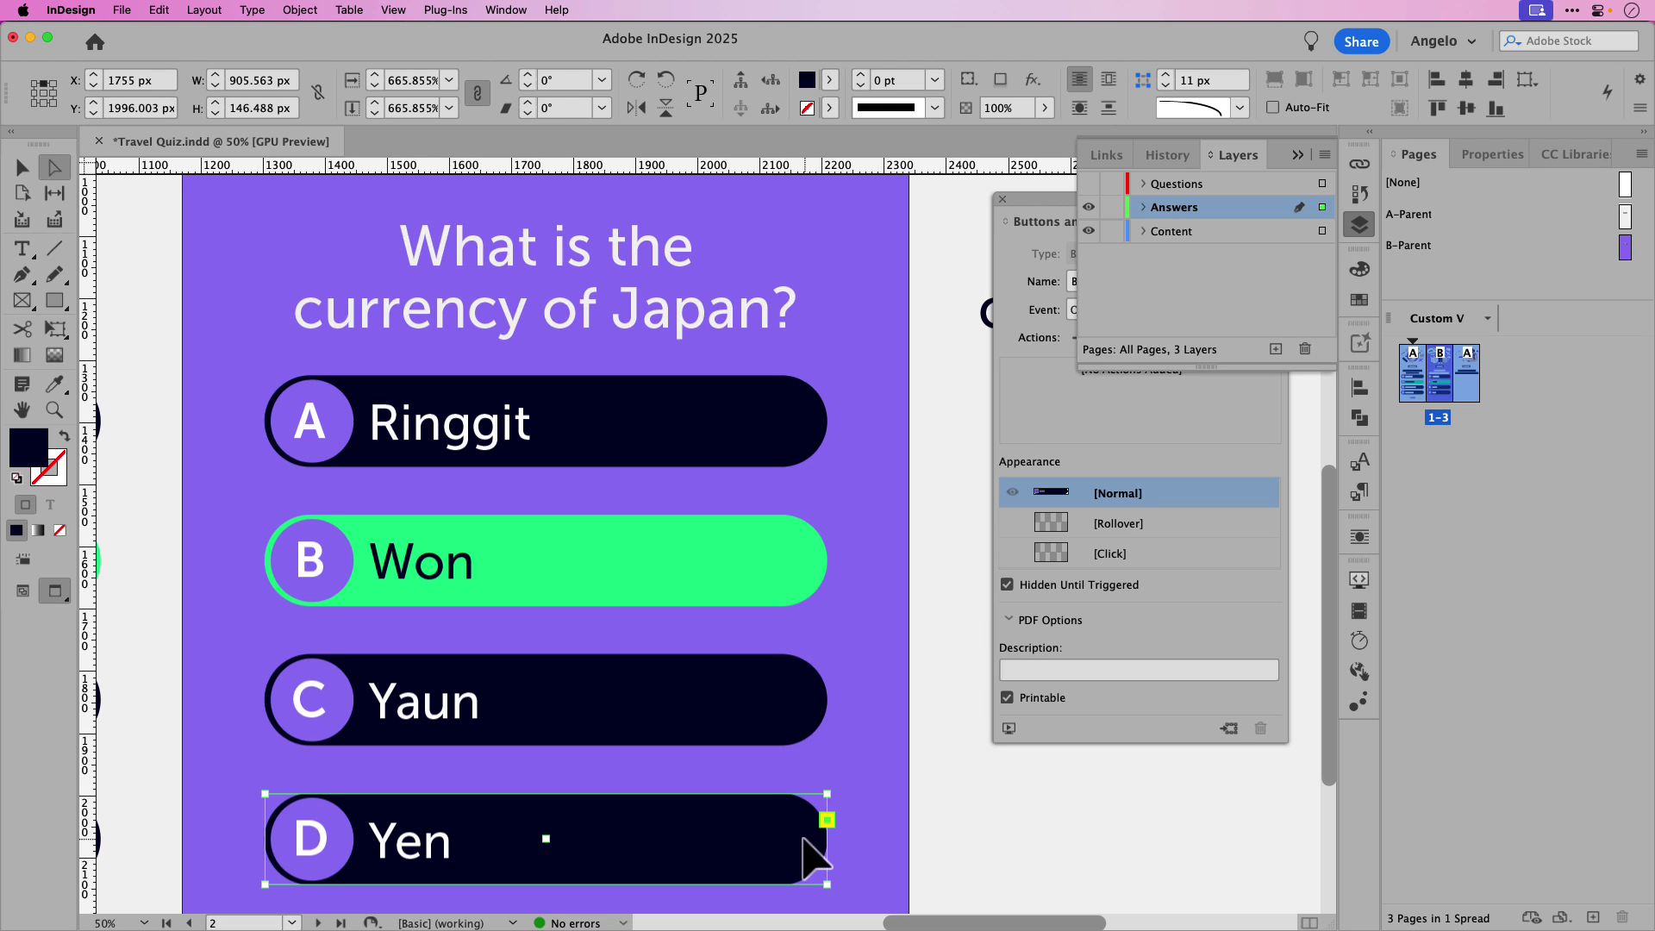
click(1360, 299)
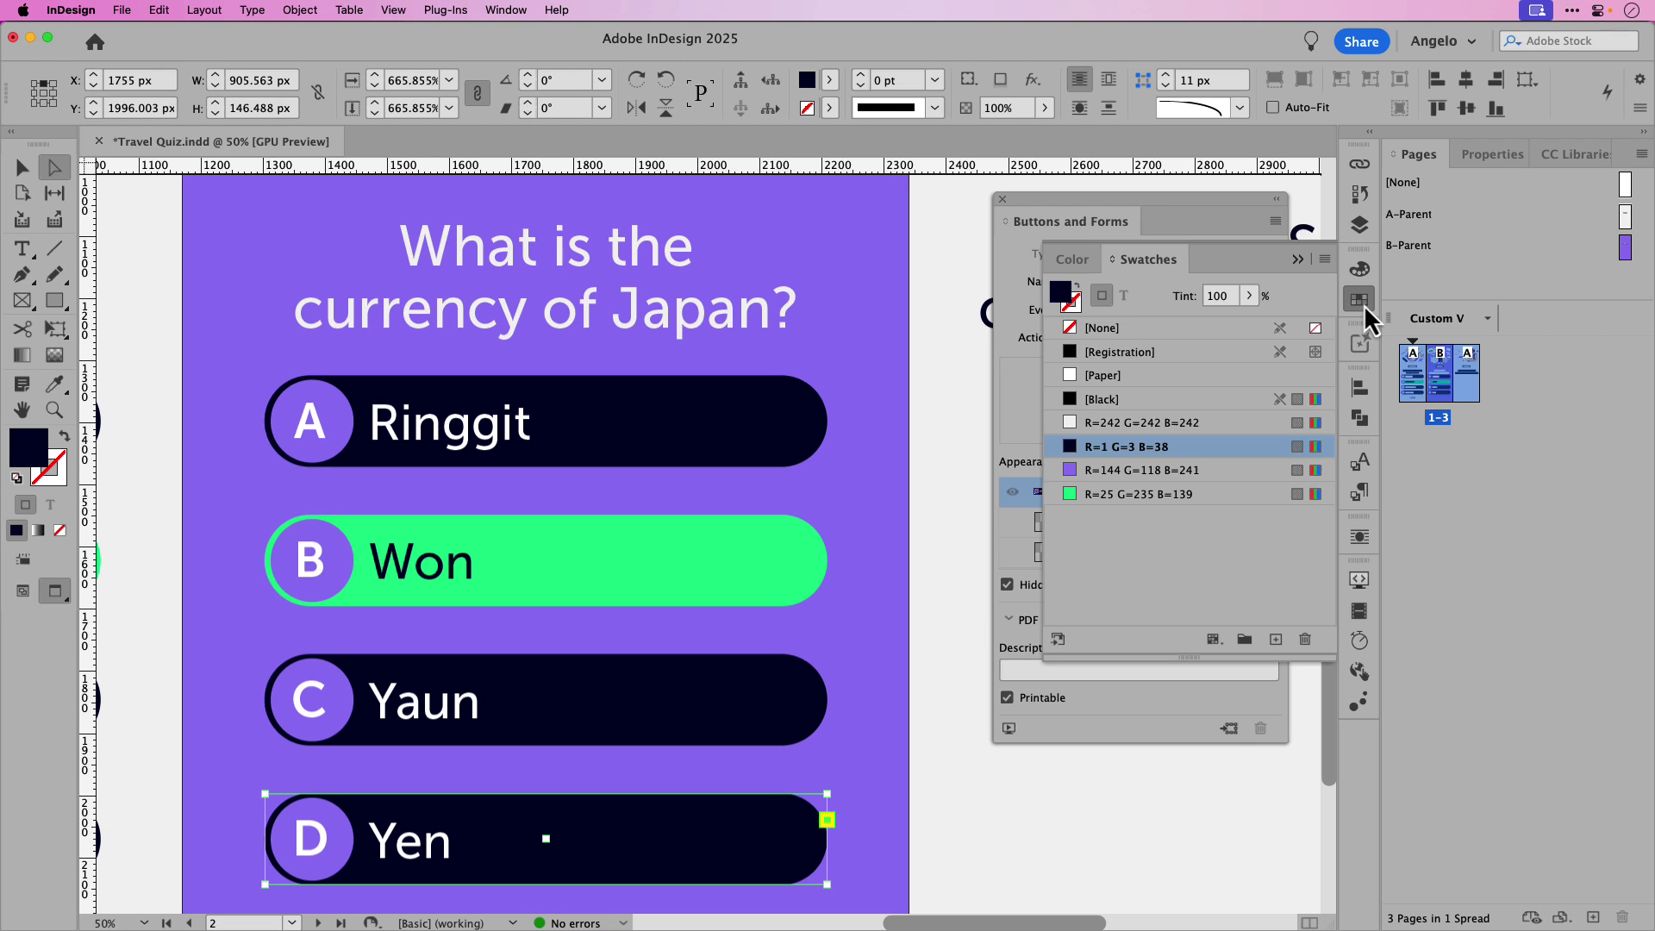
click(1120, 503)
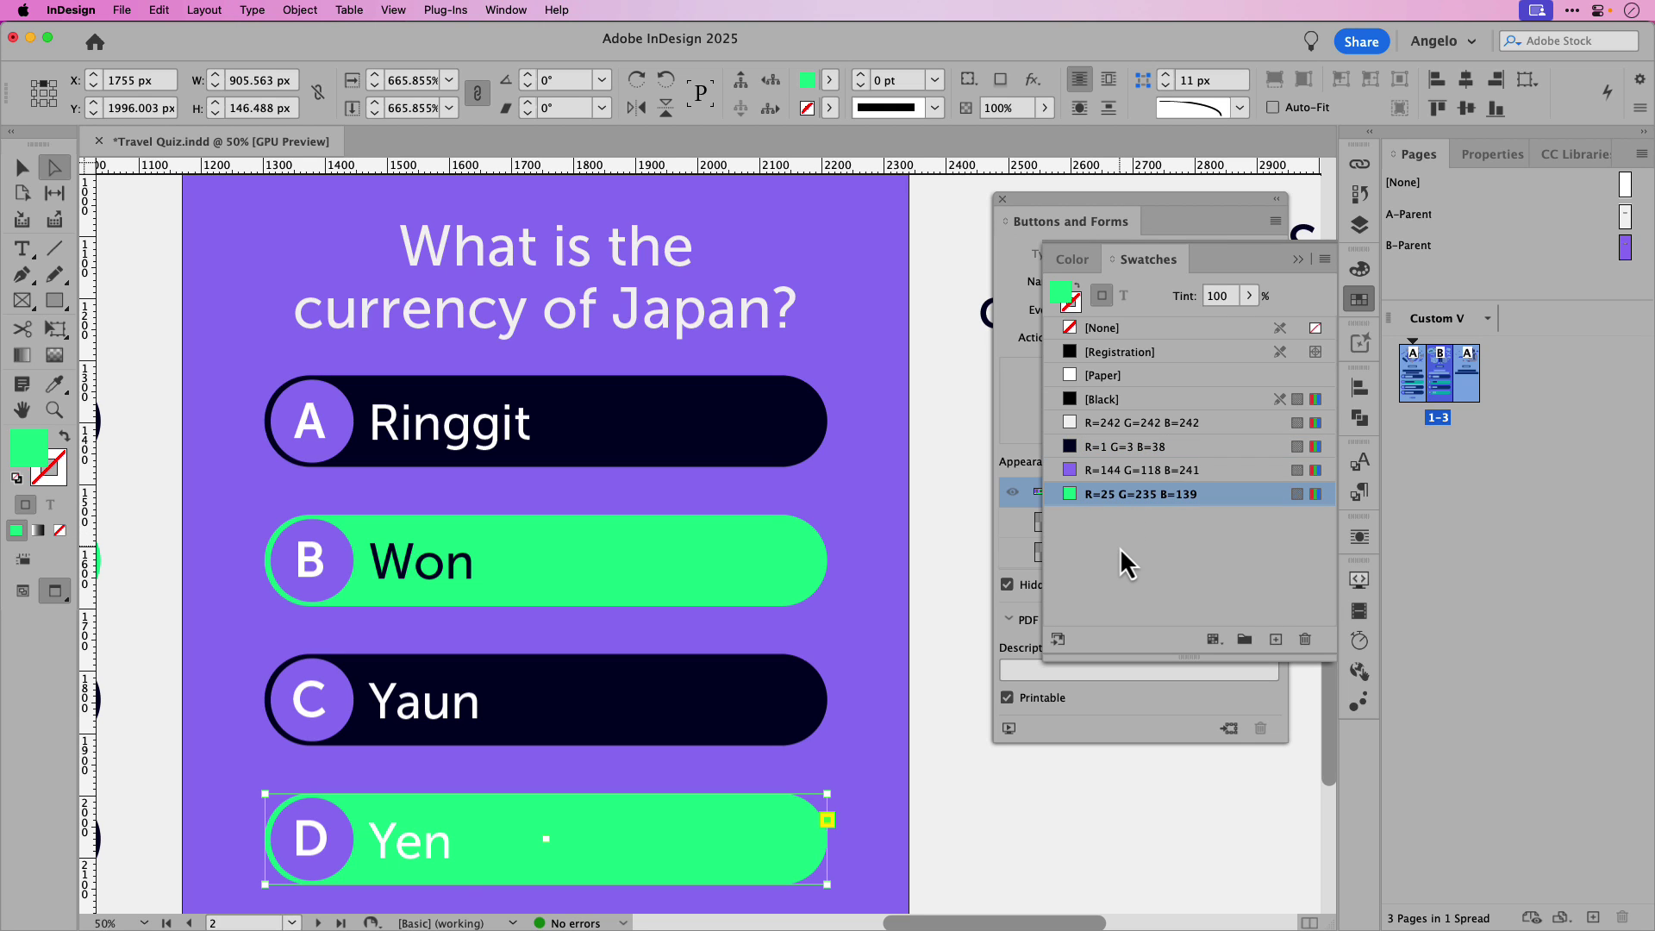
double_click(428, 843)
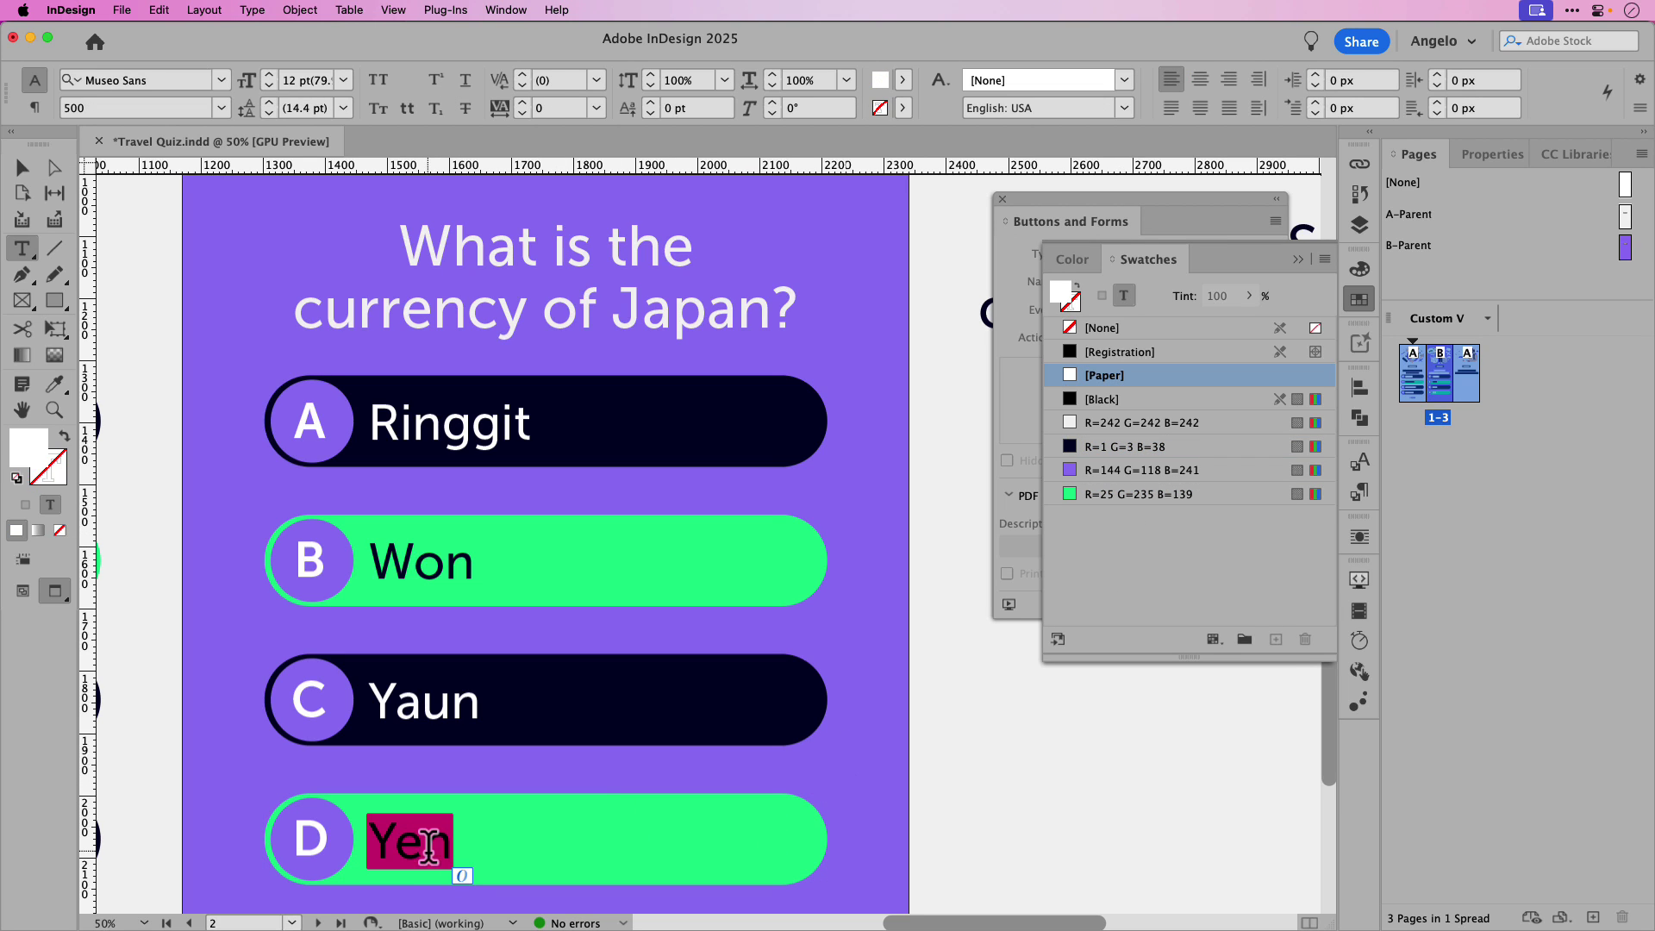
click(1083, 453)
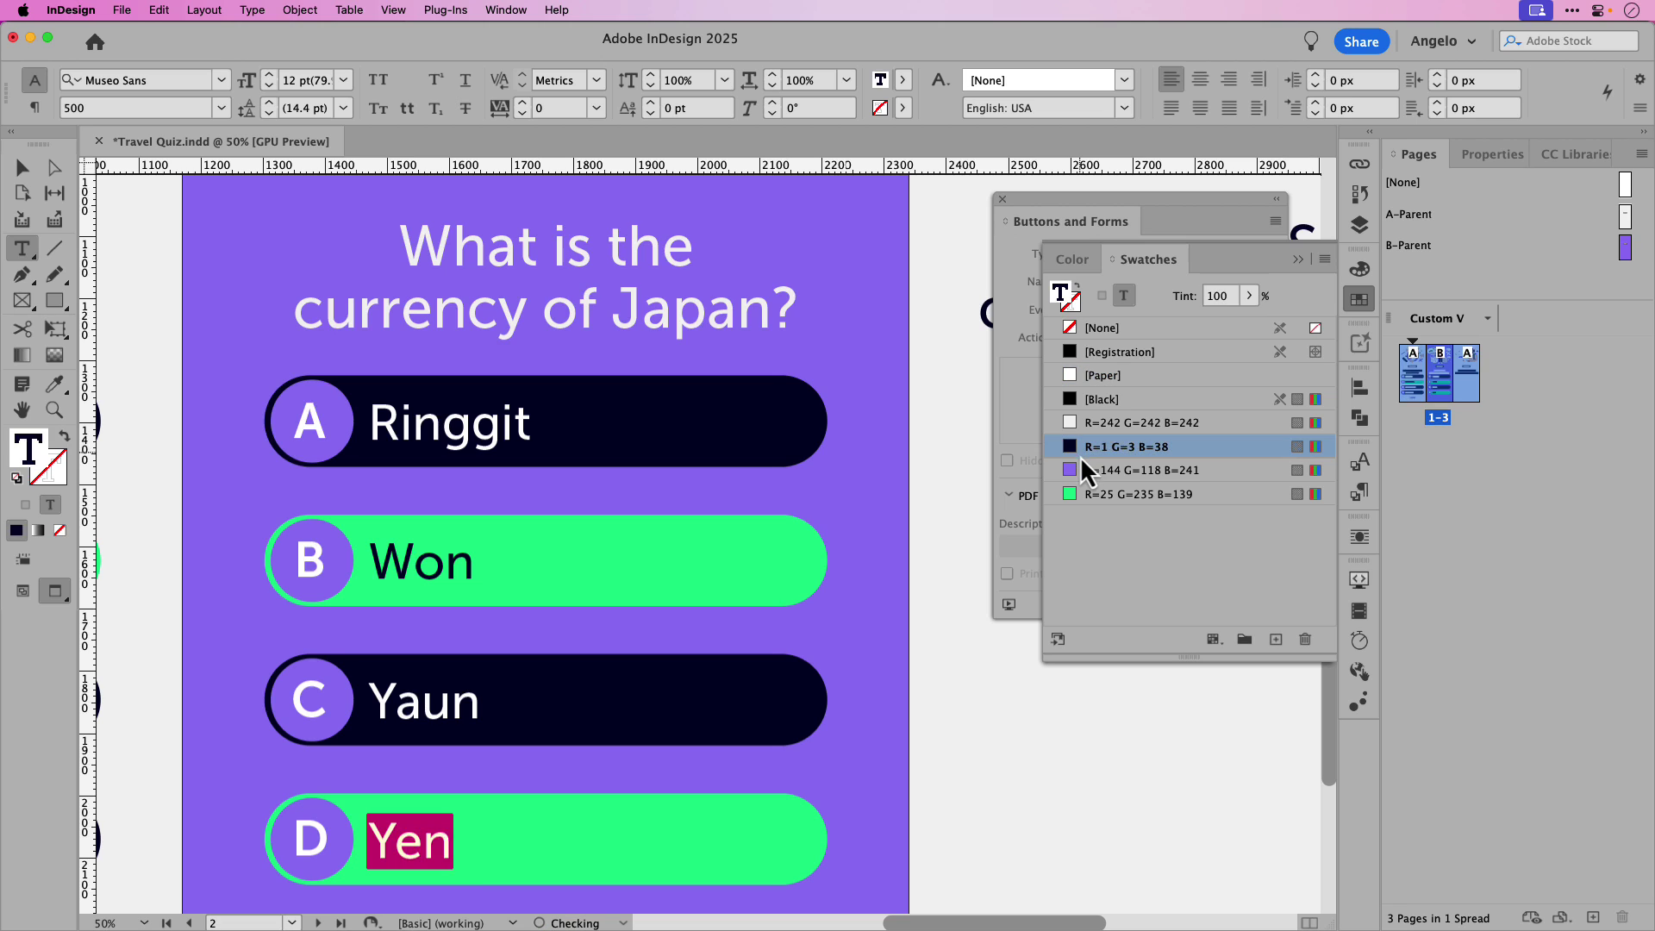
- Fill answer B's shape with the dark R=1 G=3 B=38 swatch and colour its "Won" text [Paper]
click(65, 173)
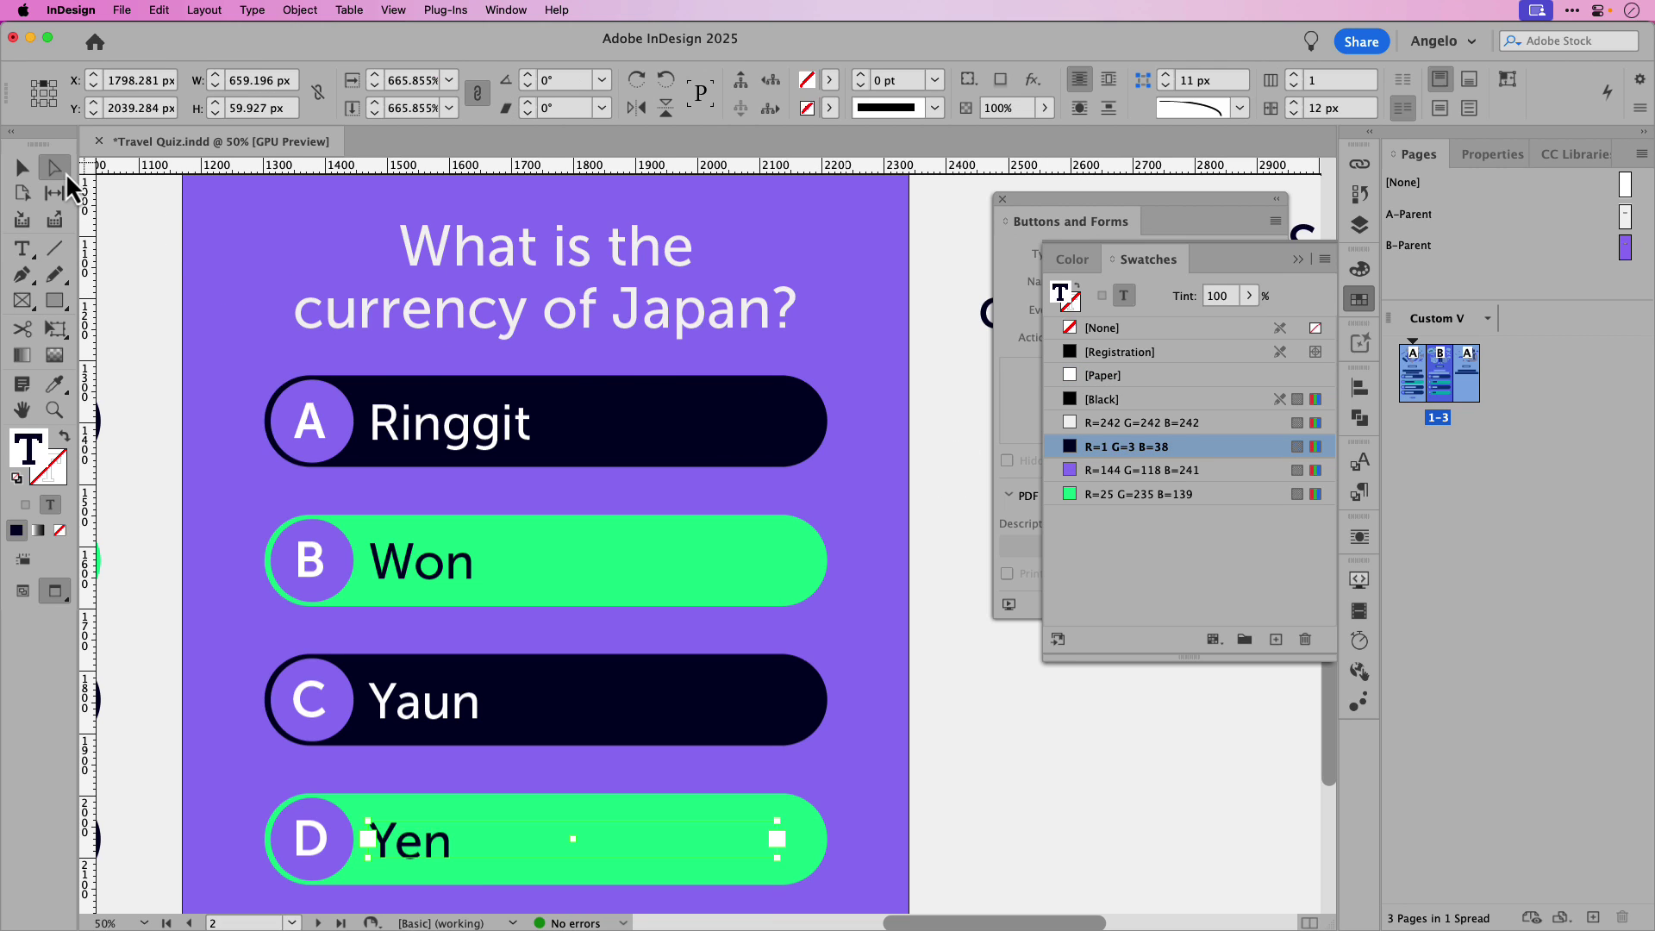
click(779, 546)
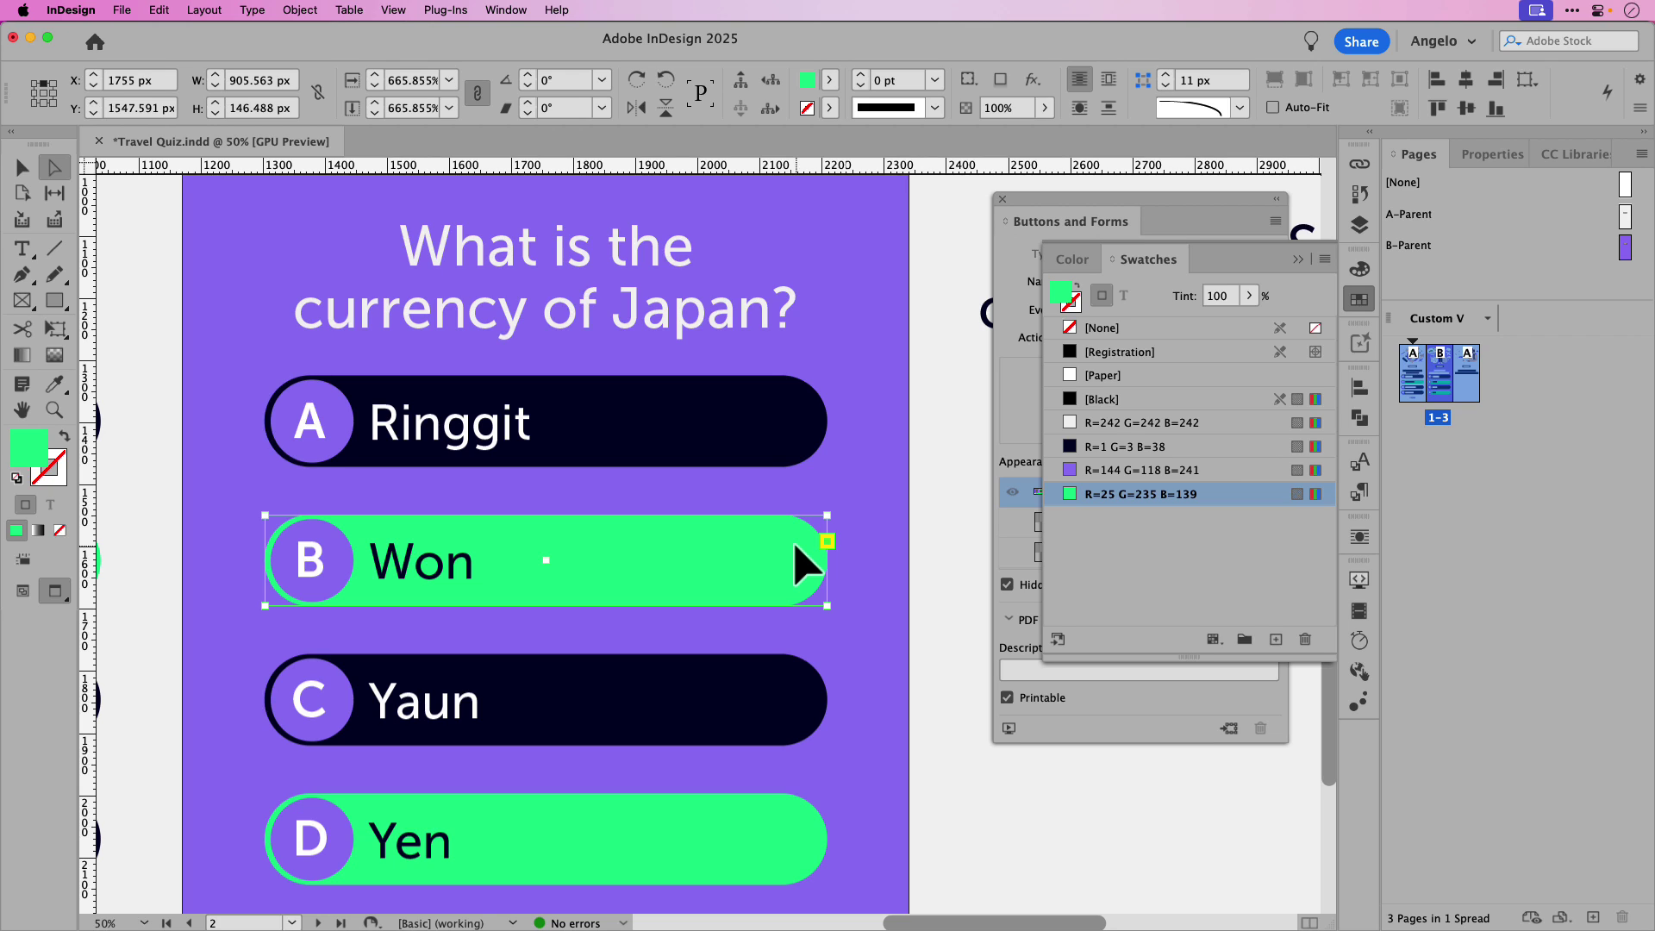
click(1072, 448)
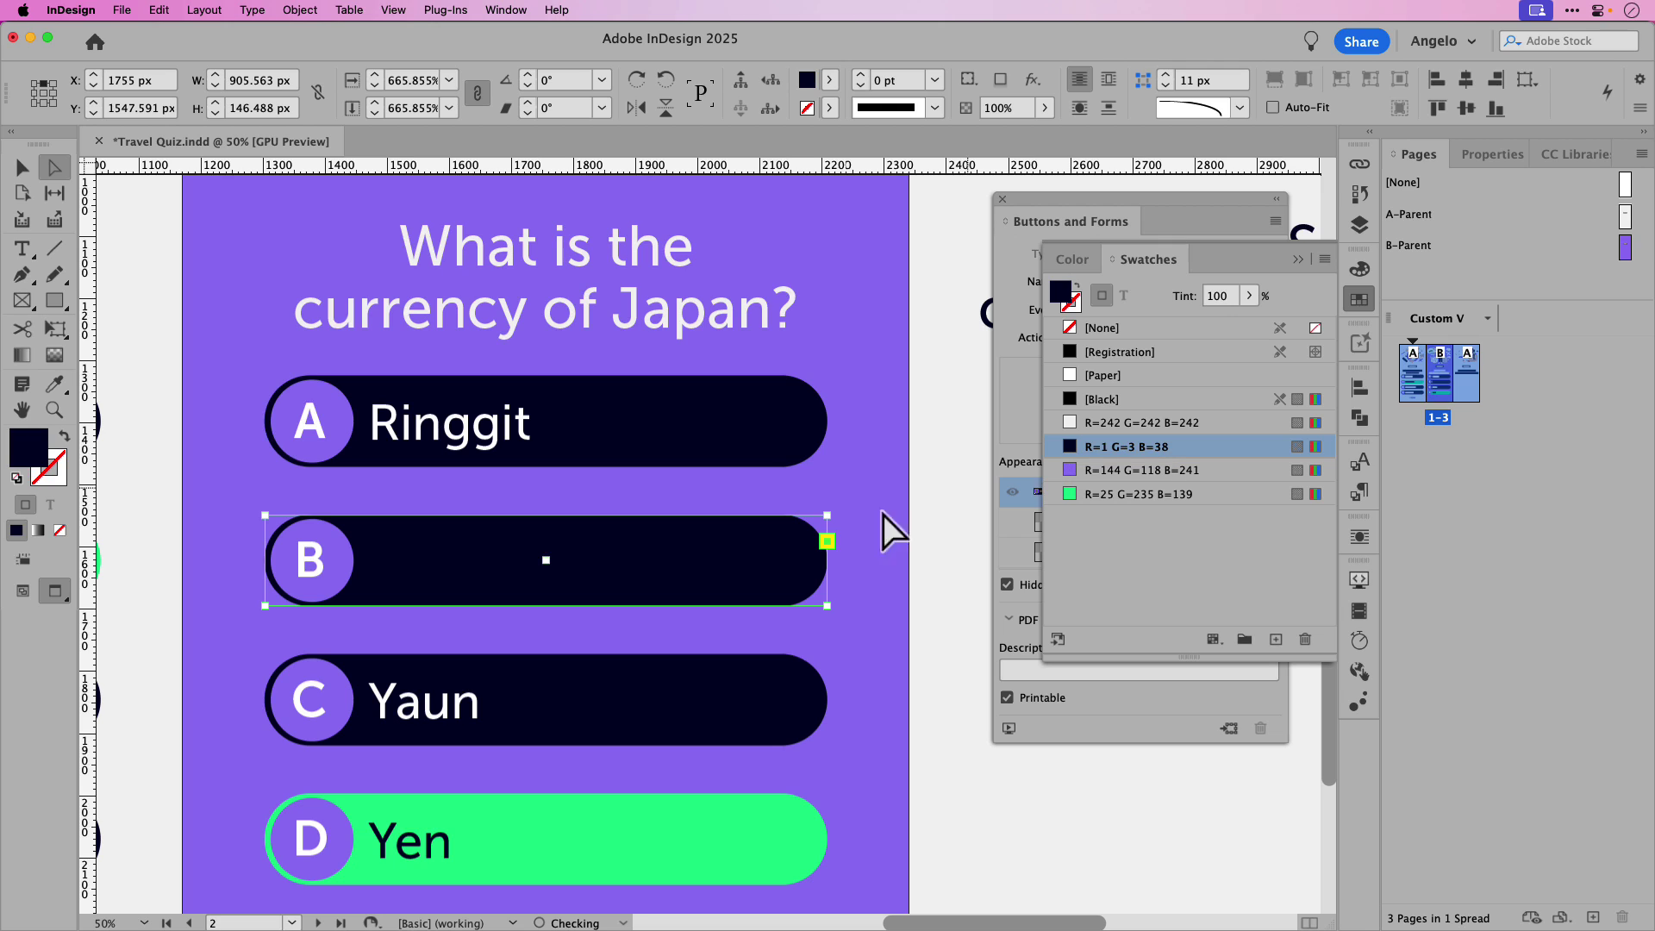
click(481, 579)
double_click(483, 562)
double_click(458, 561)
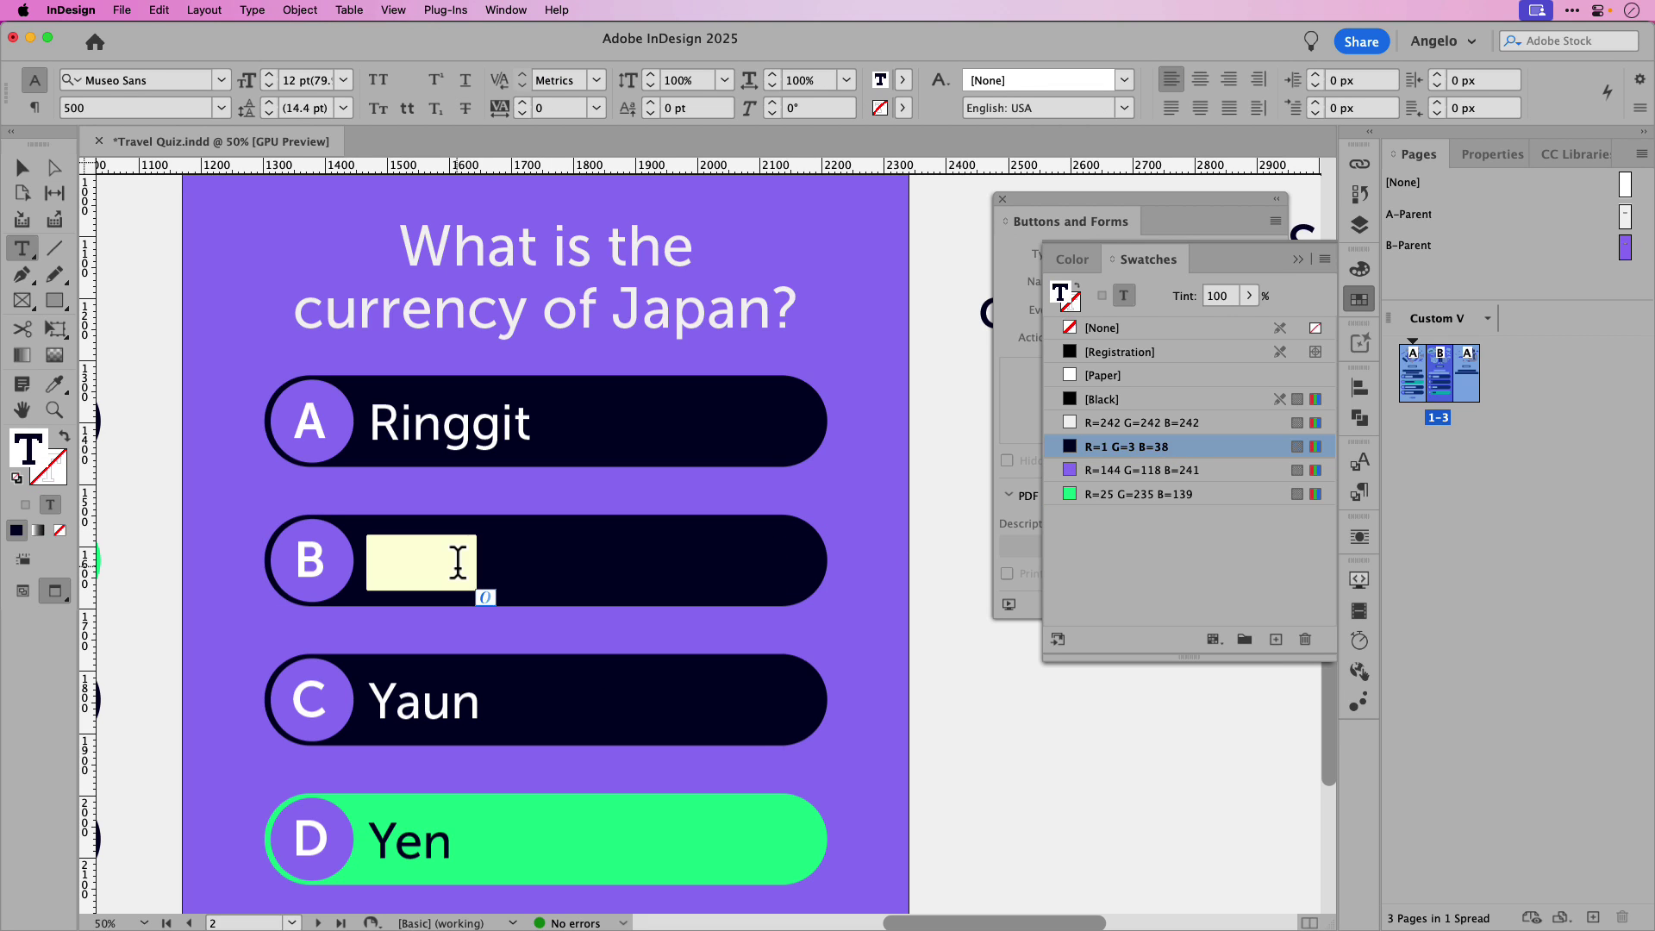
click(1105, 376)
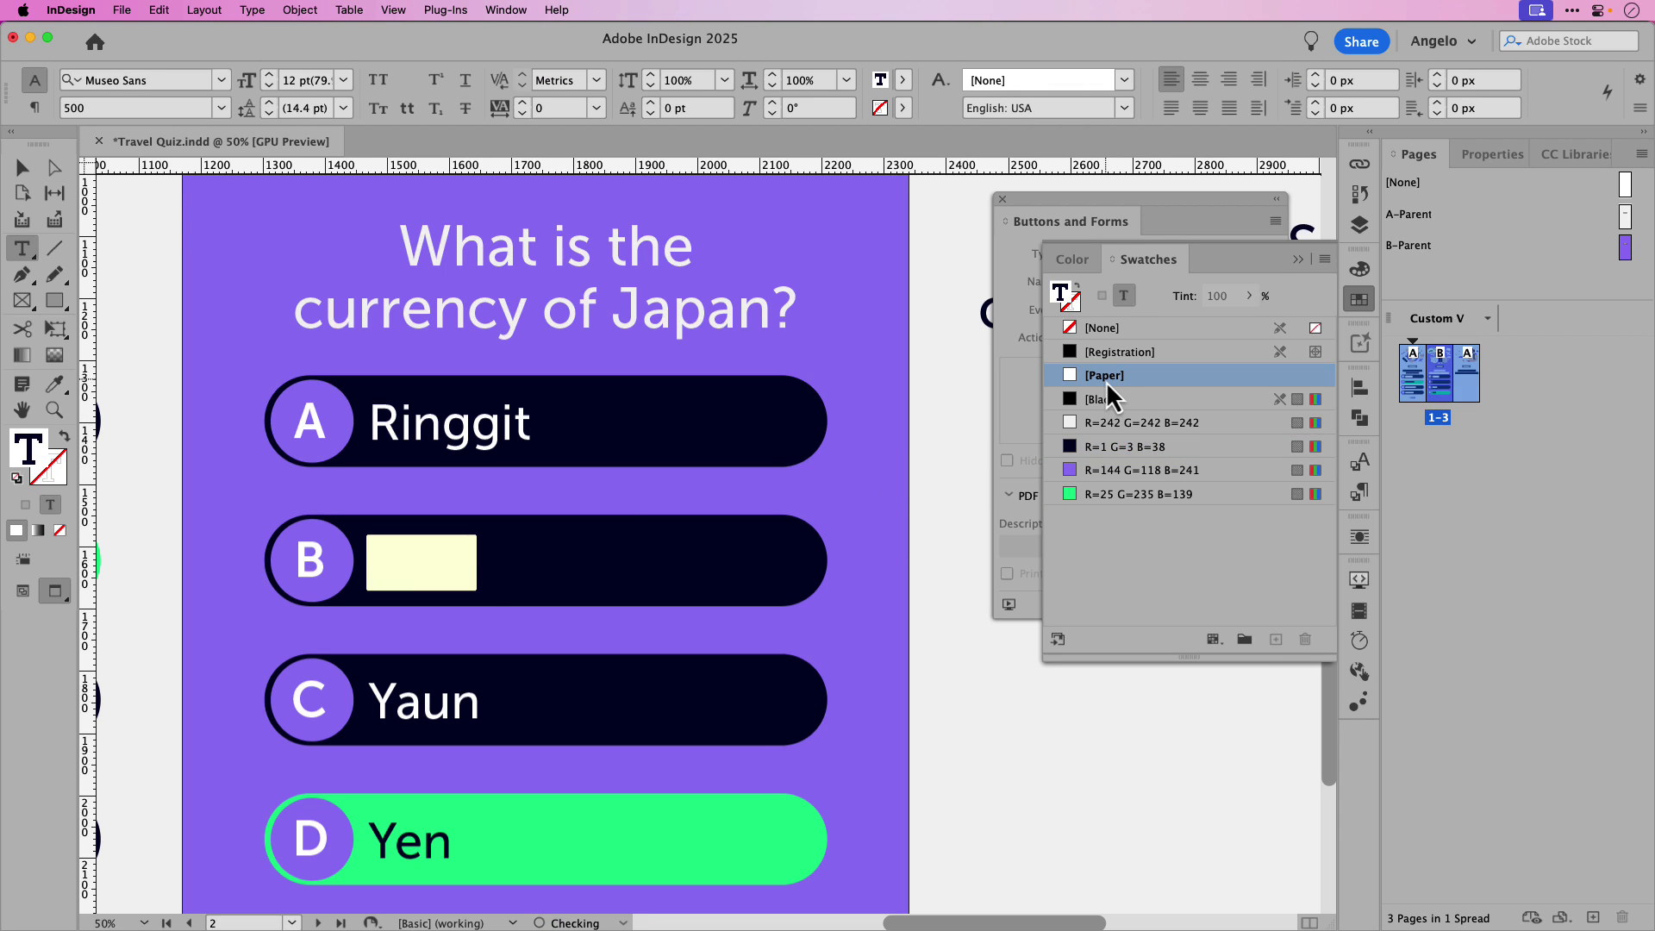
click(23, 167)
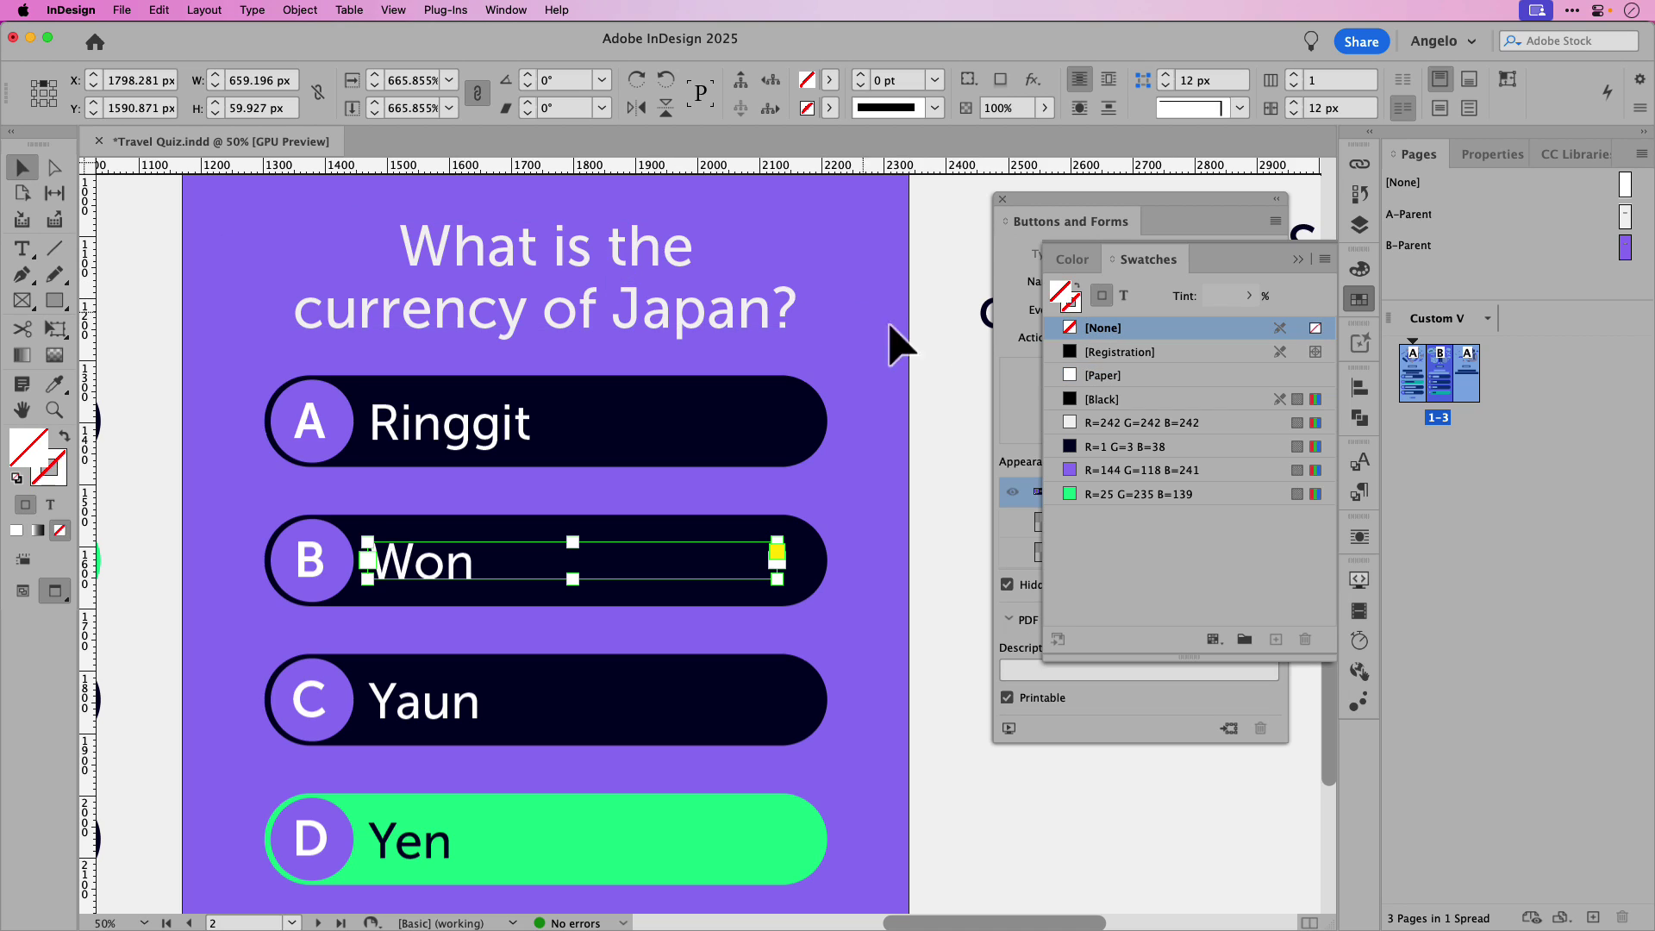
click(925, 341)
- Toggle the Questions layer to compare it with the Answers layer, leaving the Questions layer visible
click(1359, 226)
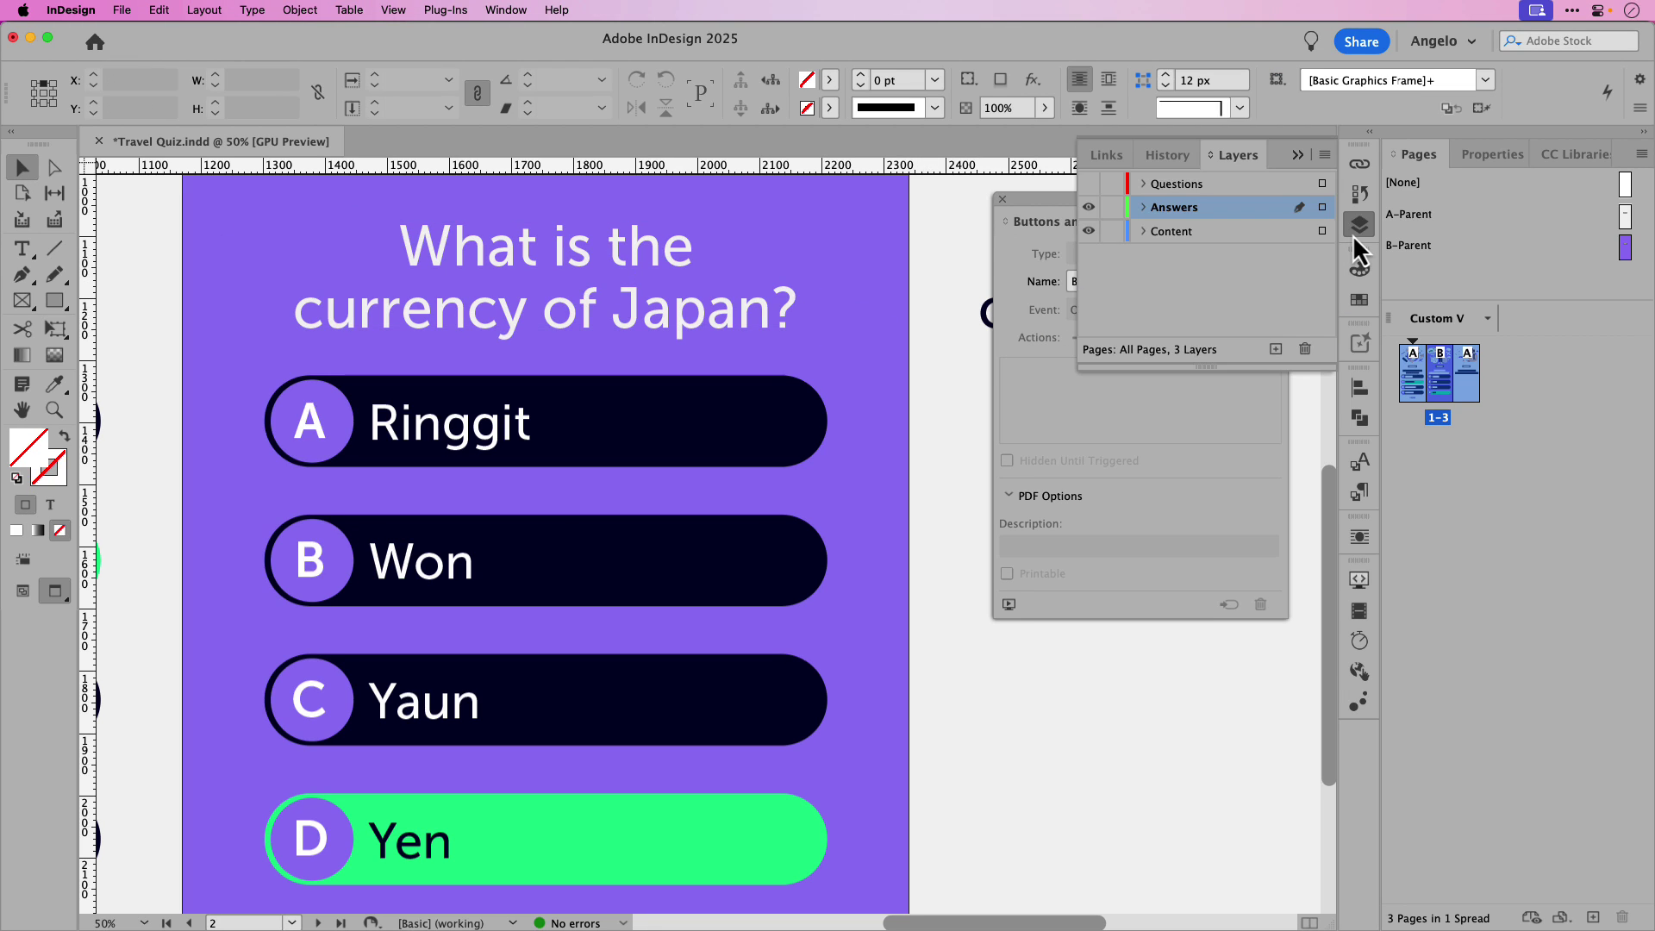
click(1088, 205)
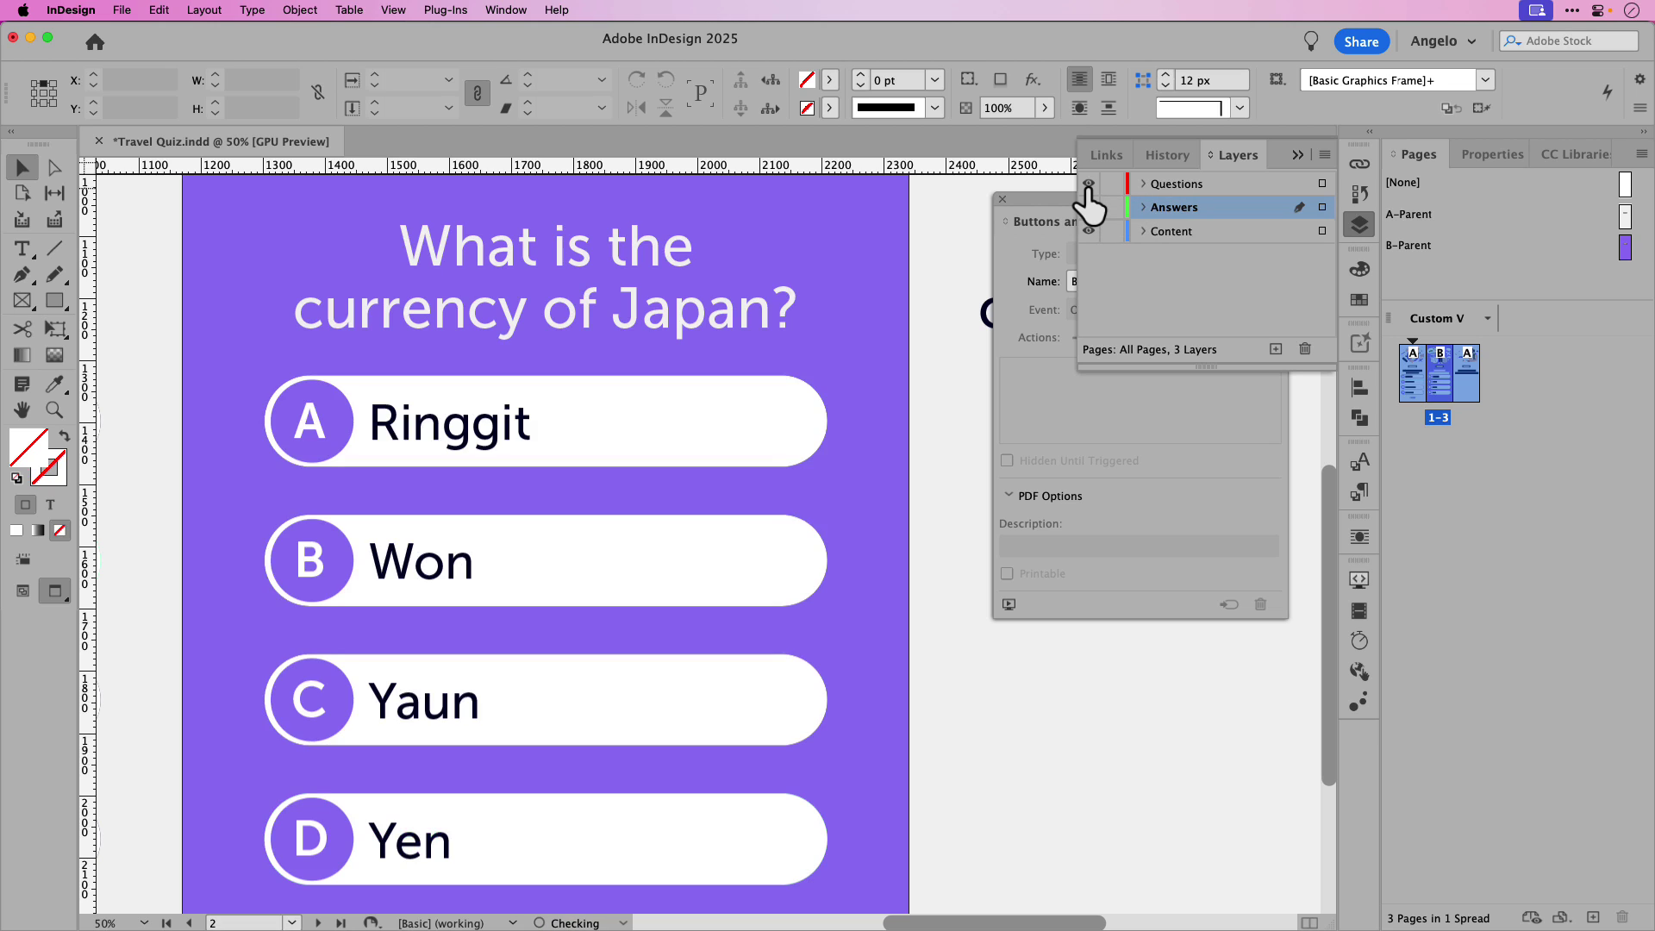
click(1088, 184)
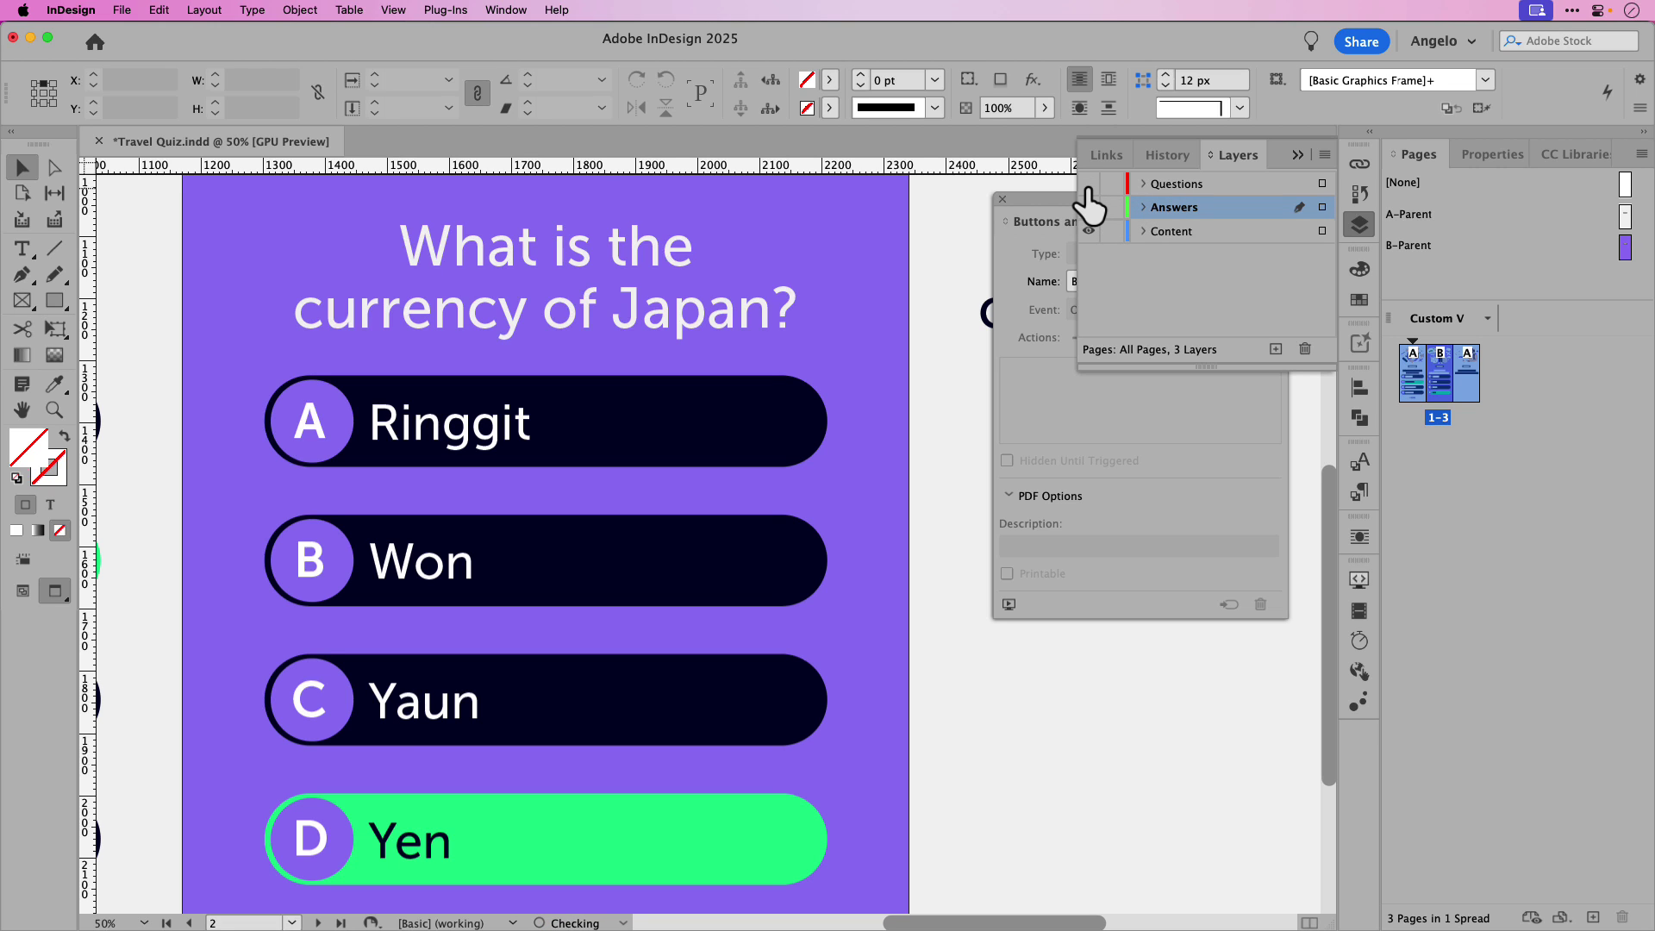
click(1088, 185)
click(1088, 185)
click(1088, 184)
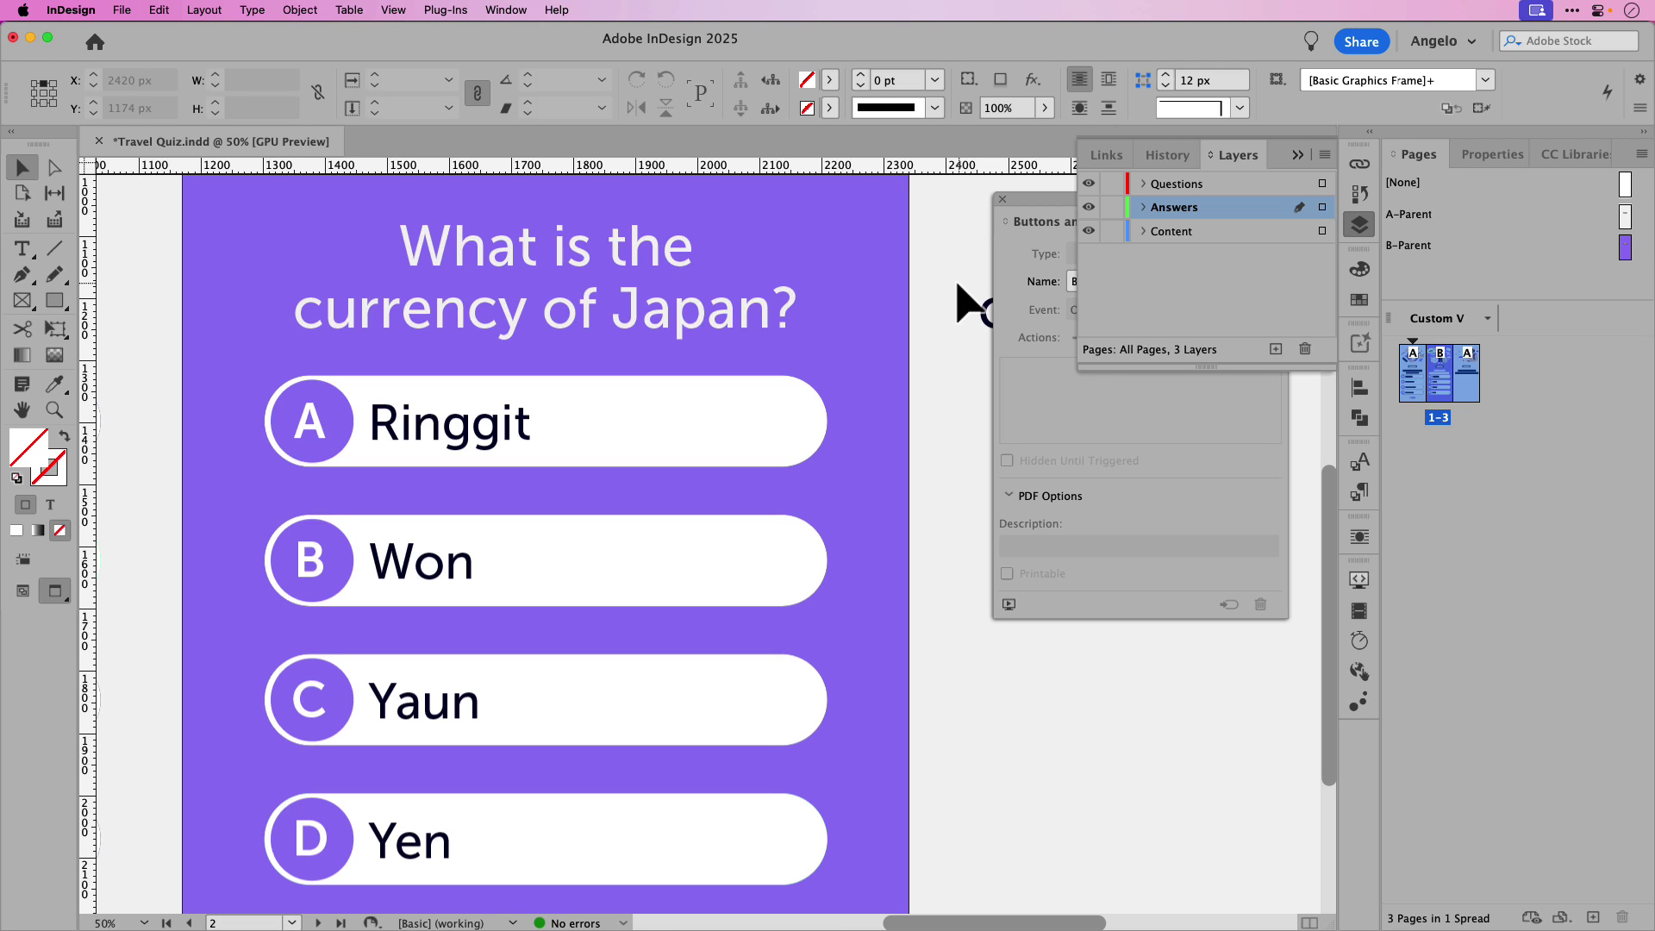
click(1293, 155)
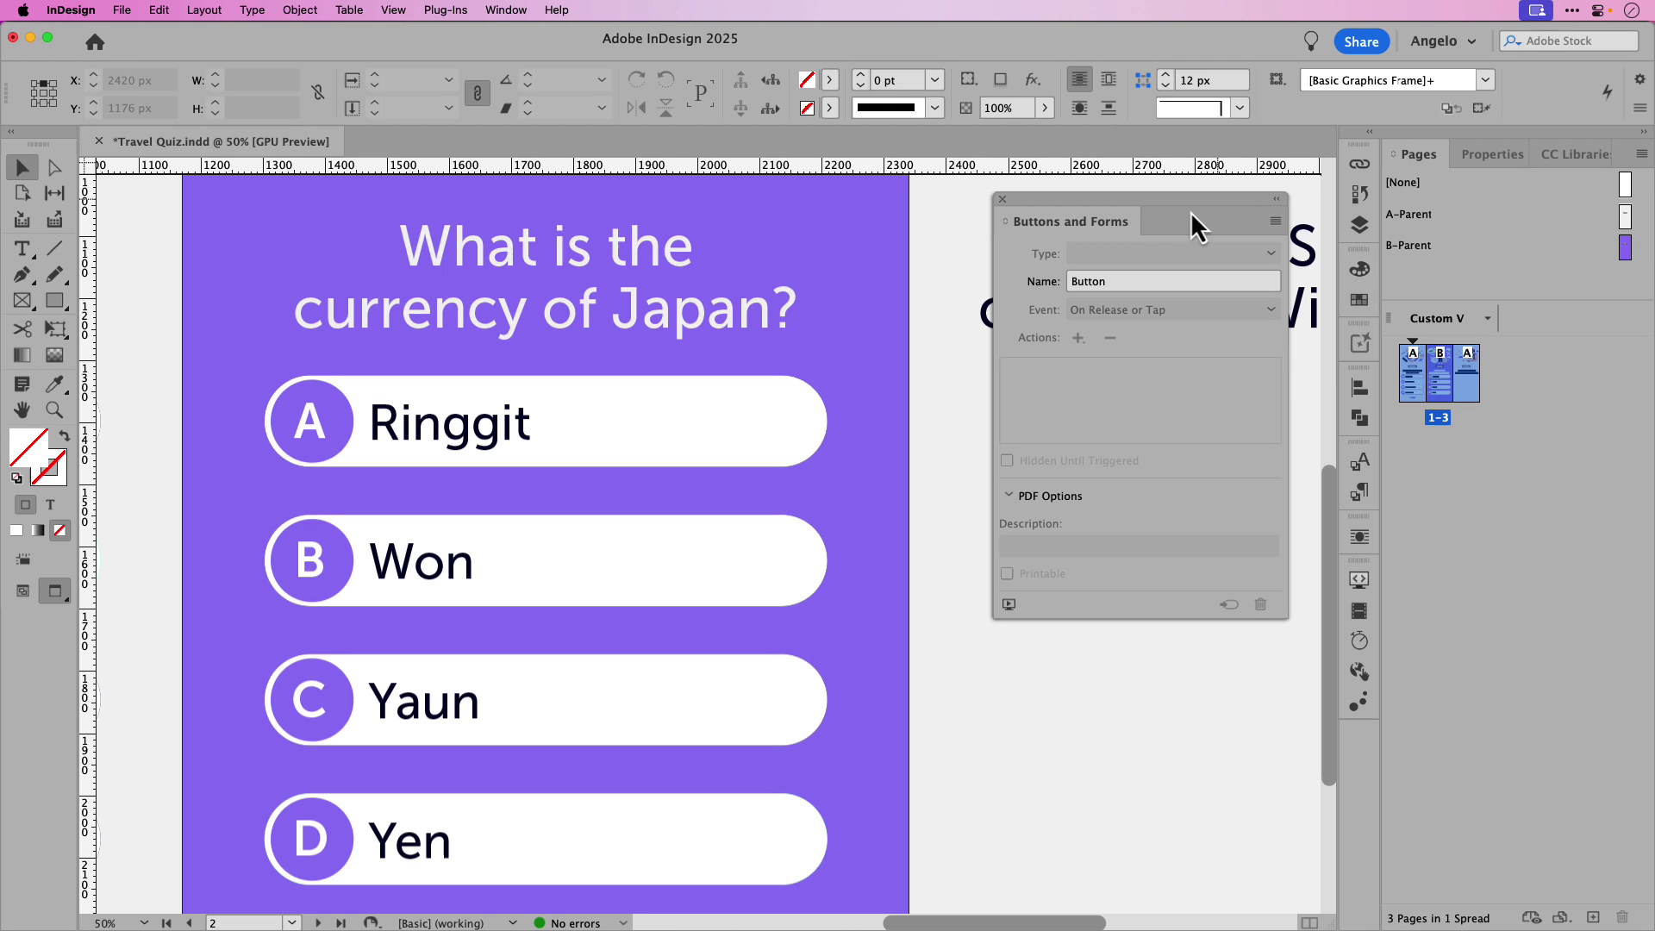
- Rename question buttons A and B on the Question 2 page "Ringgit Question" and "Won Question"
click(702, 422)
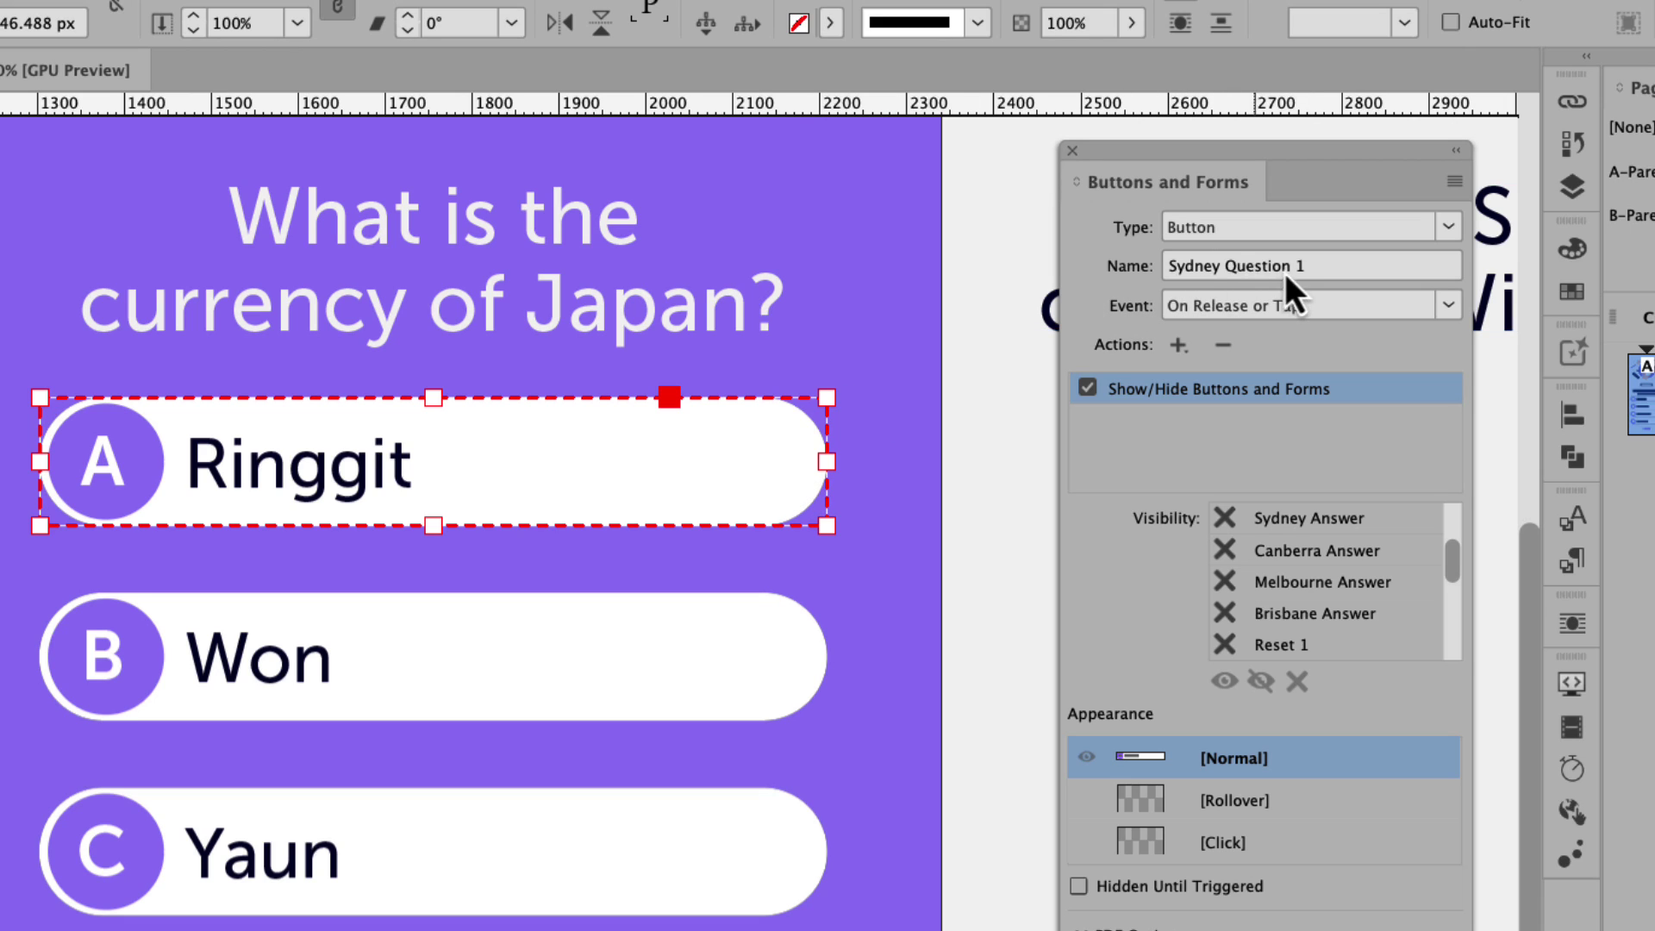
drag(1315, 272, 1288, 274)
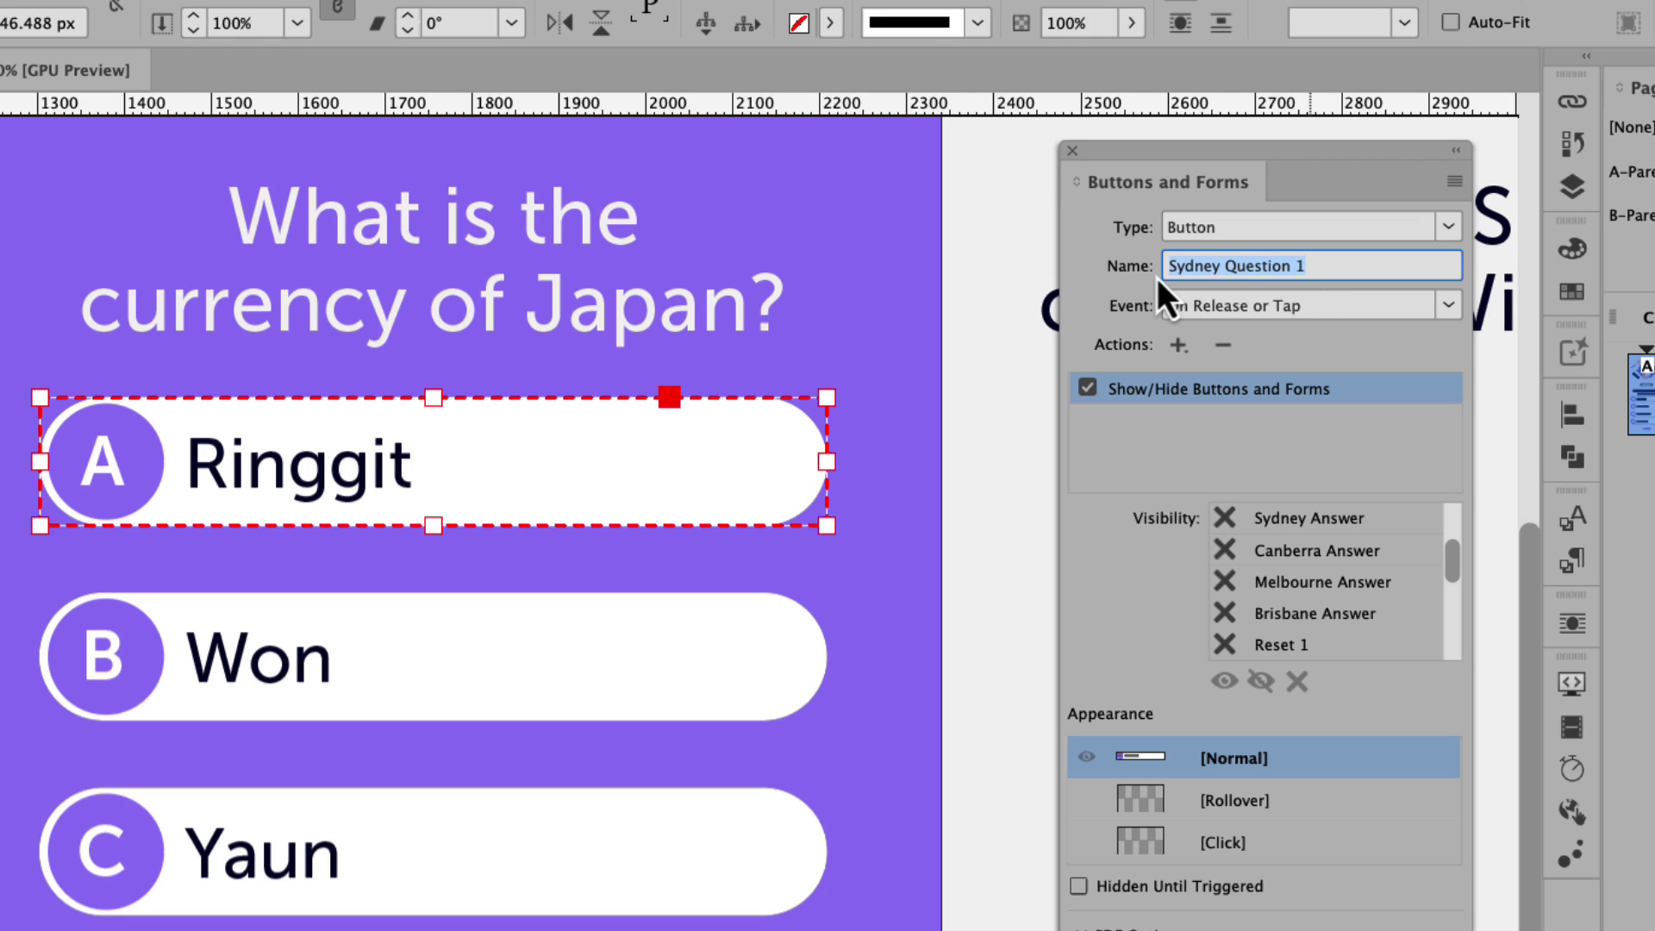
text(Ringgit )
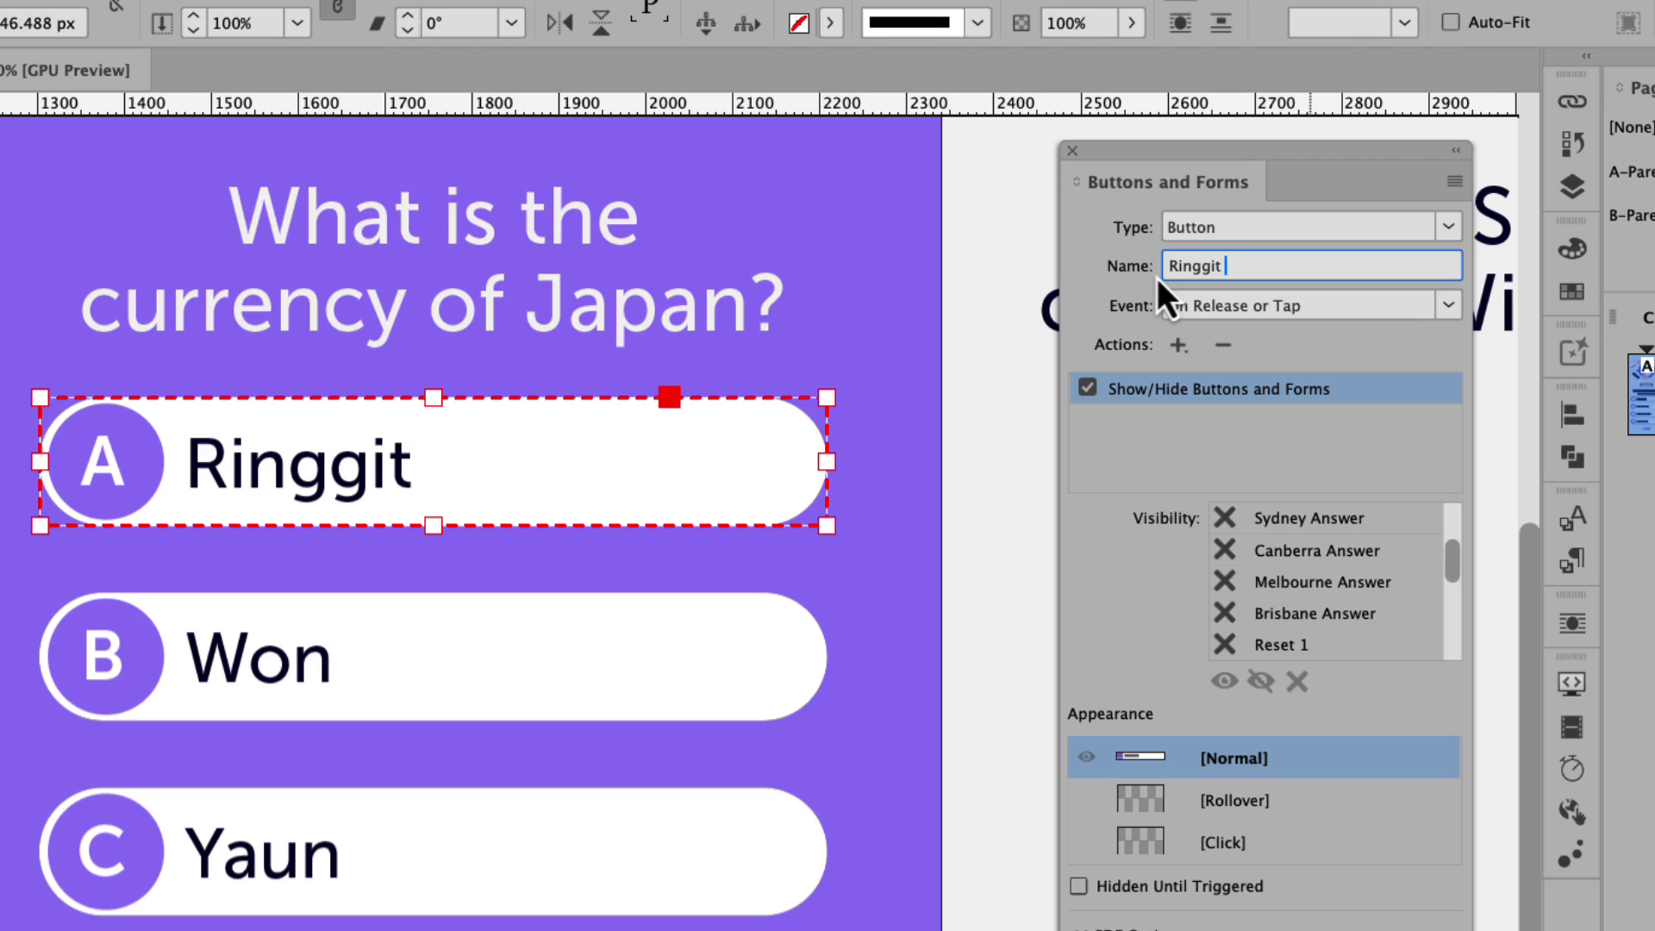
text(Question)
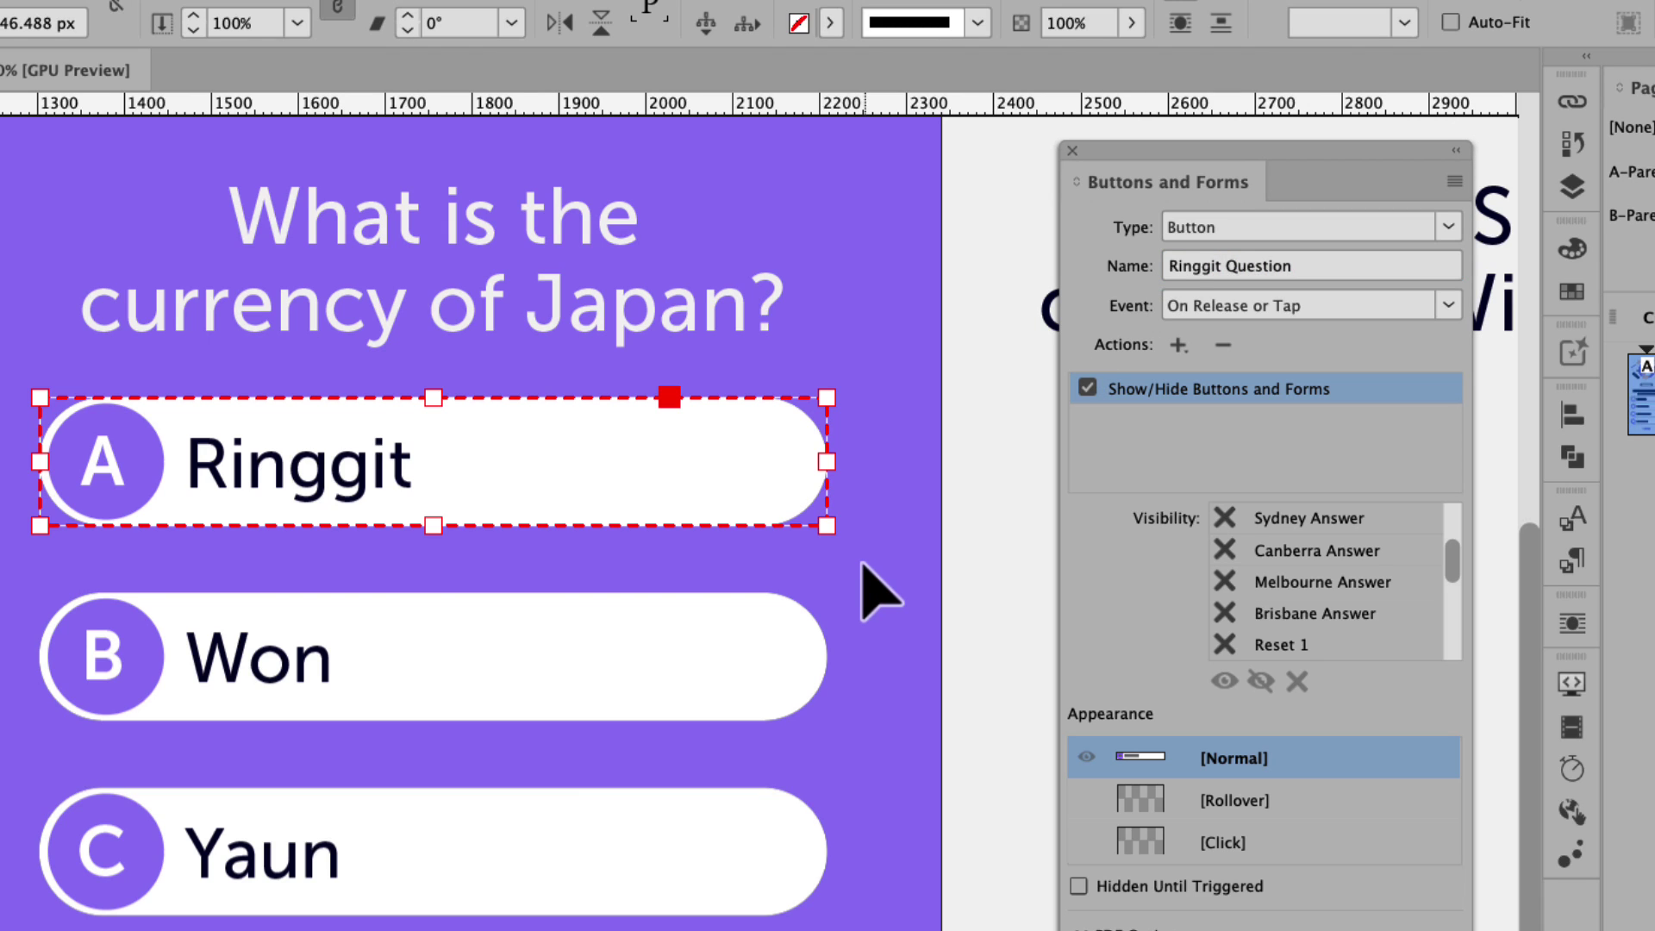
click(569, 696)
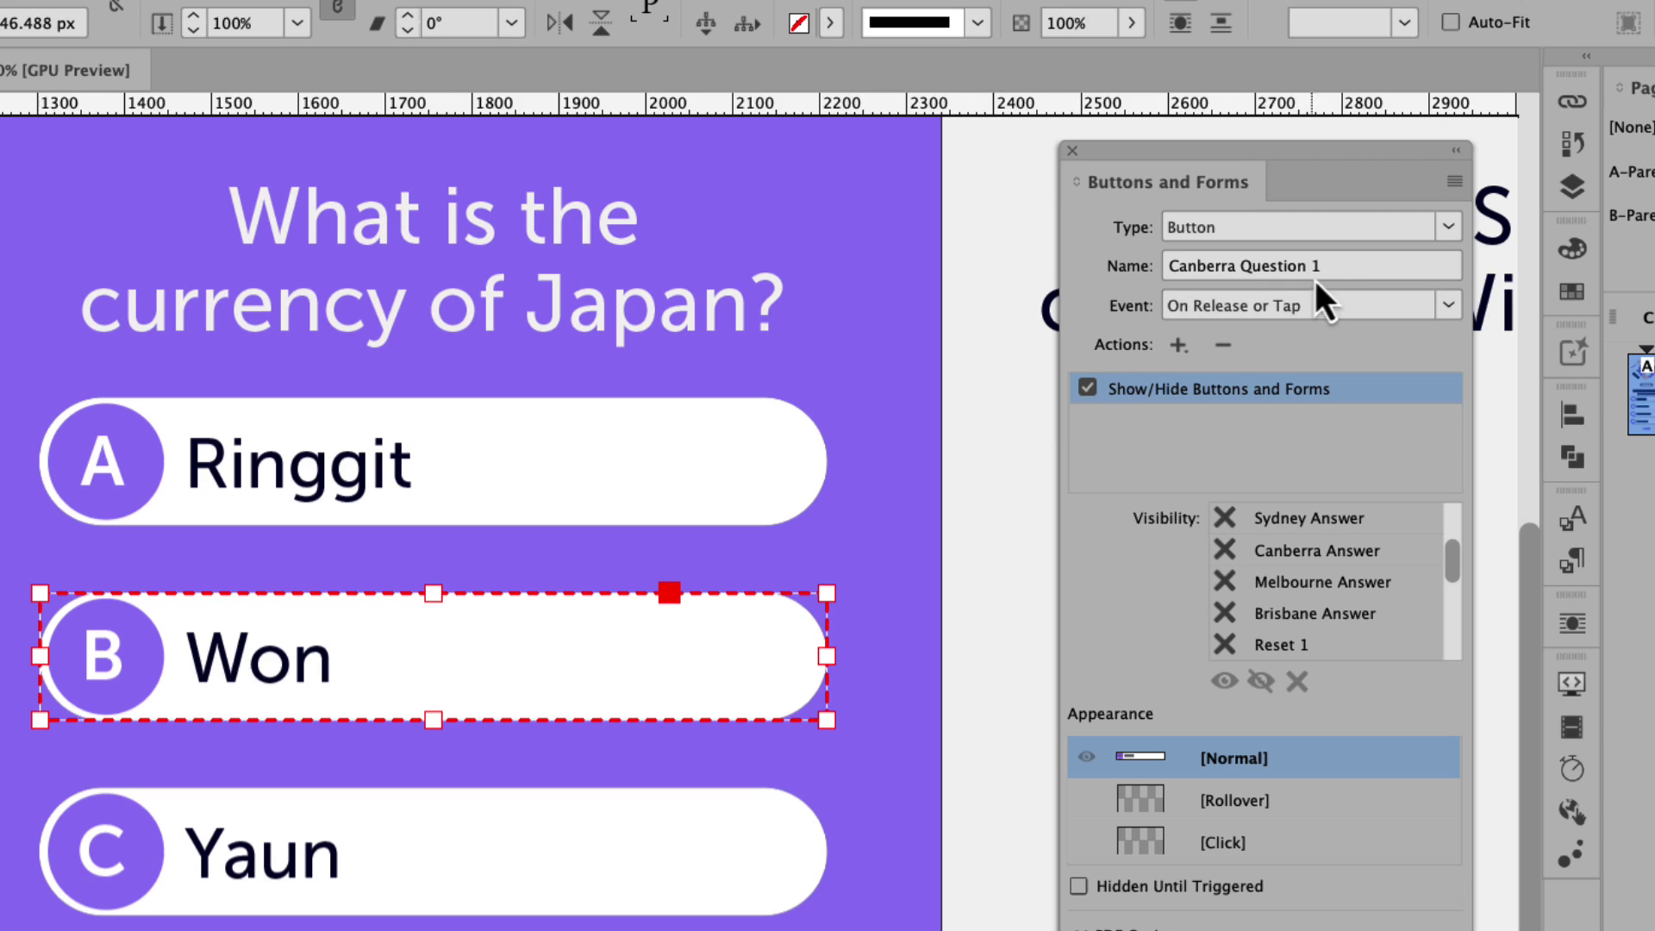
drag(1323, 268, 1162, 261)
text(Won Question)
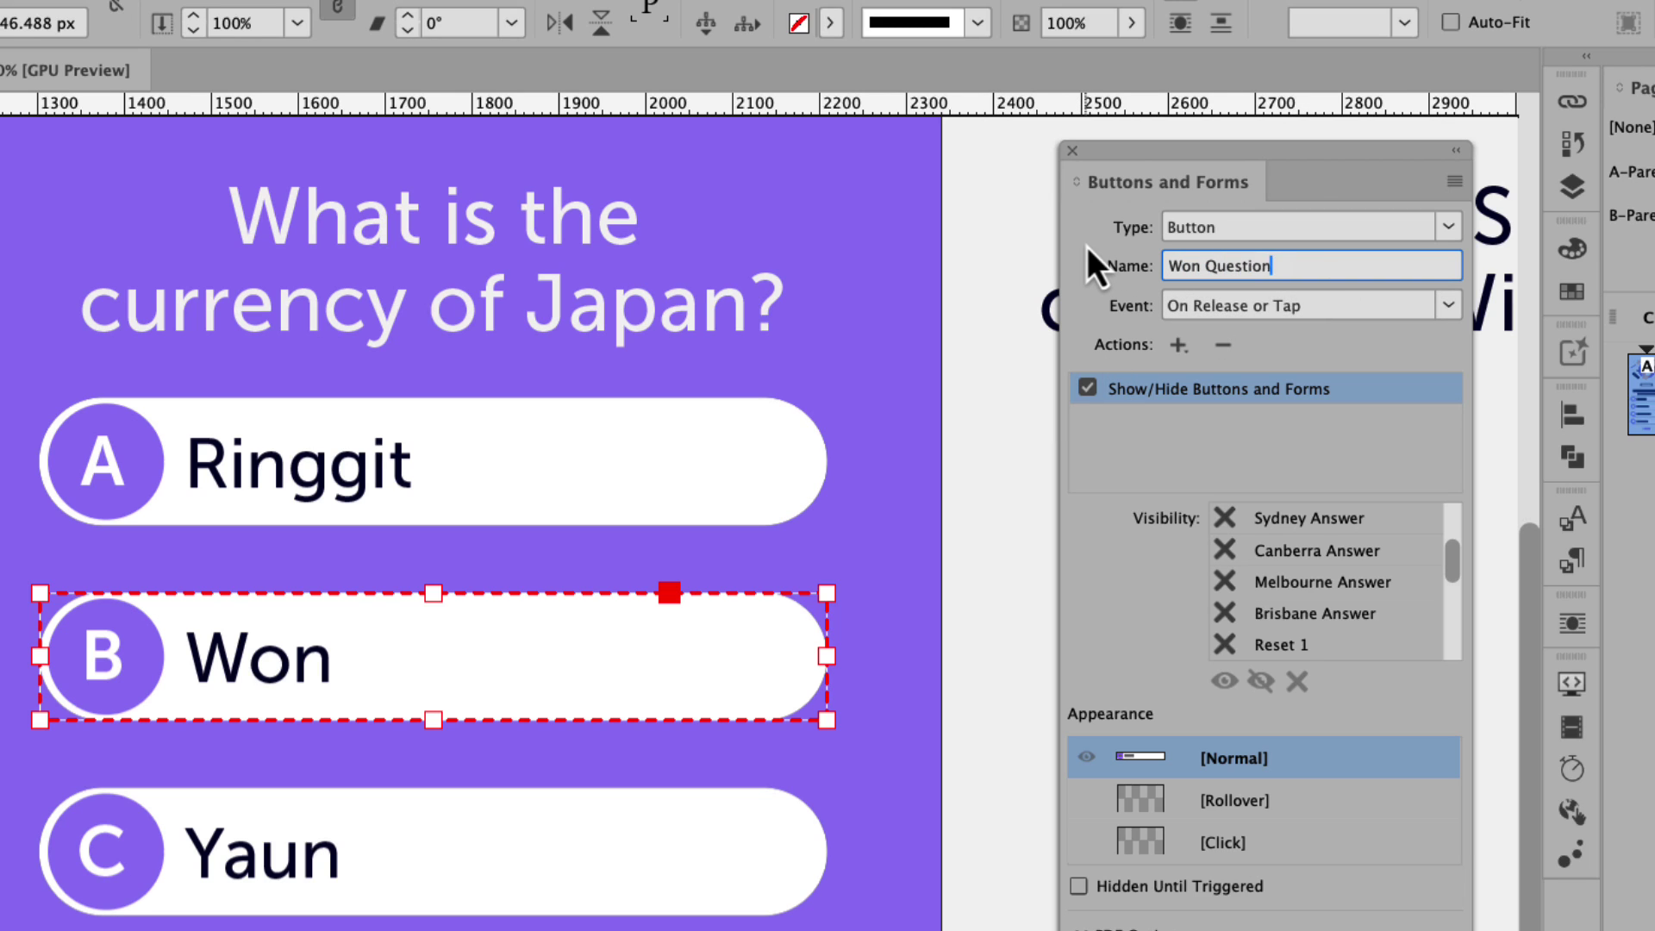
key(Return)
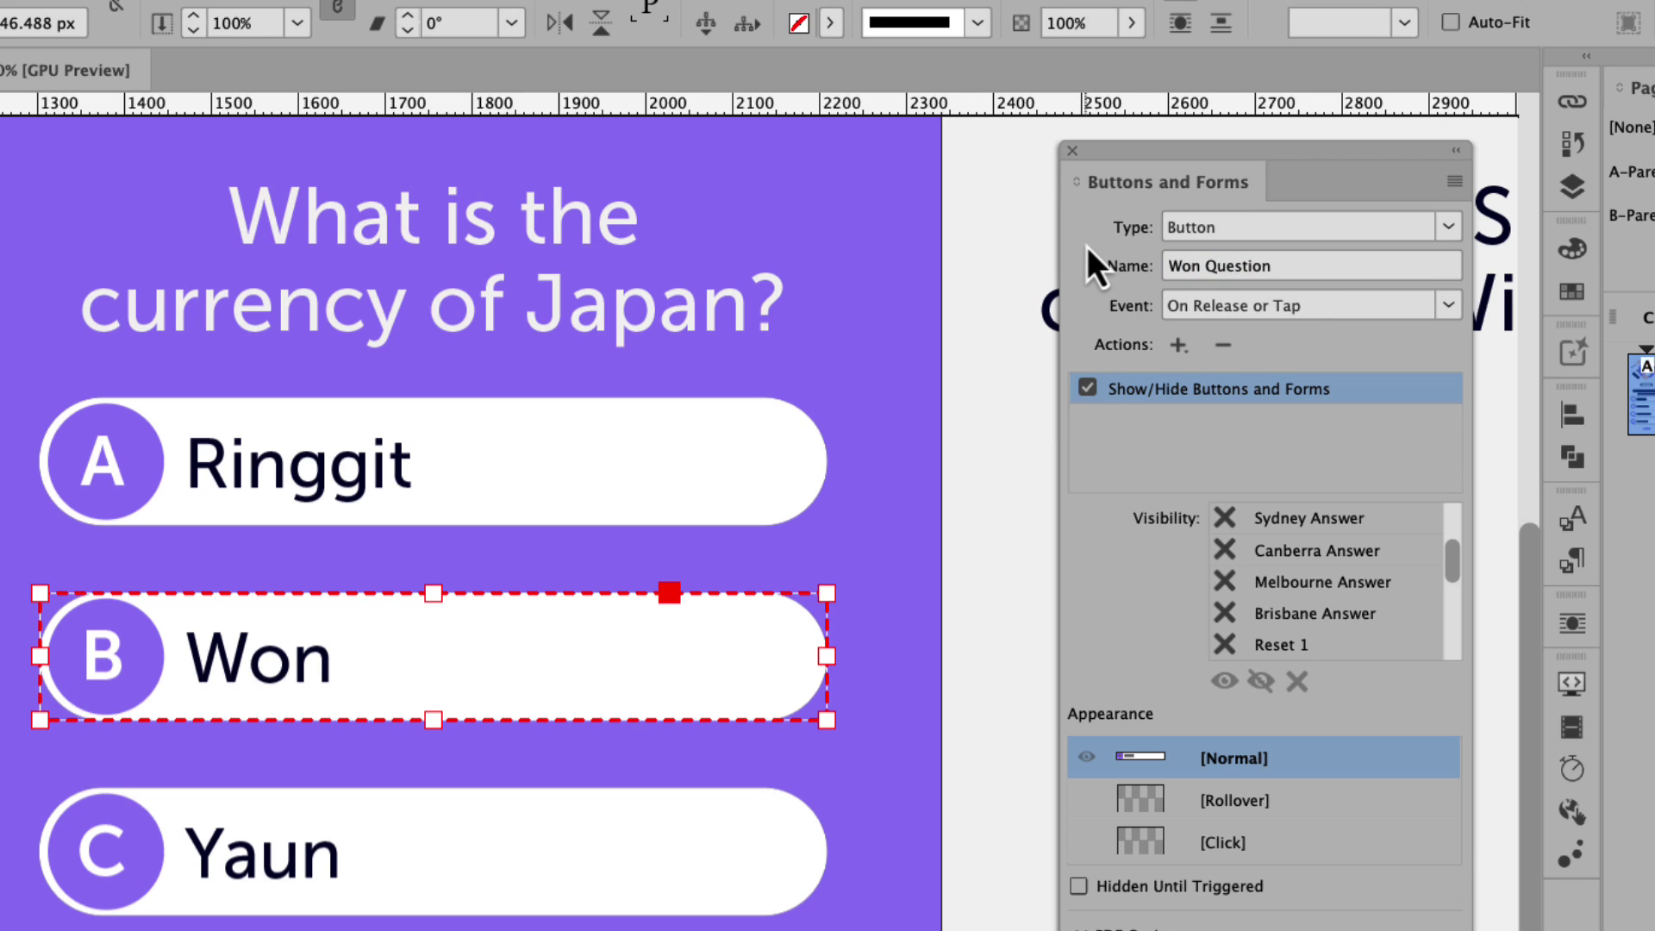
- Rename question buttons C and D on the Question 2 page "Yaun Question" and "Yen Question"
click(615, 852)
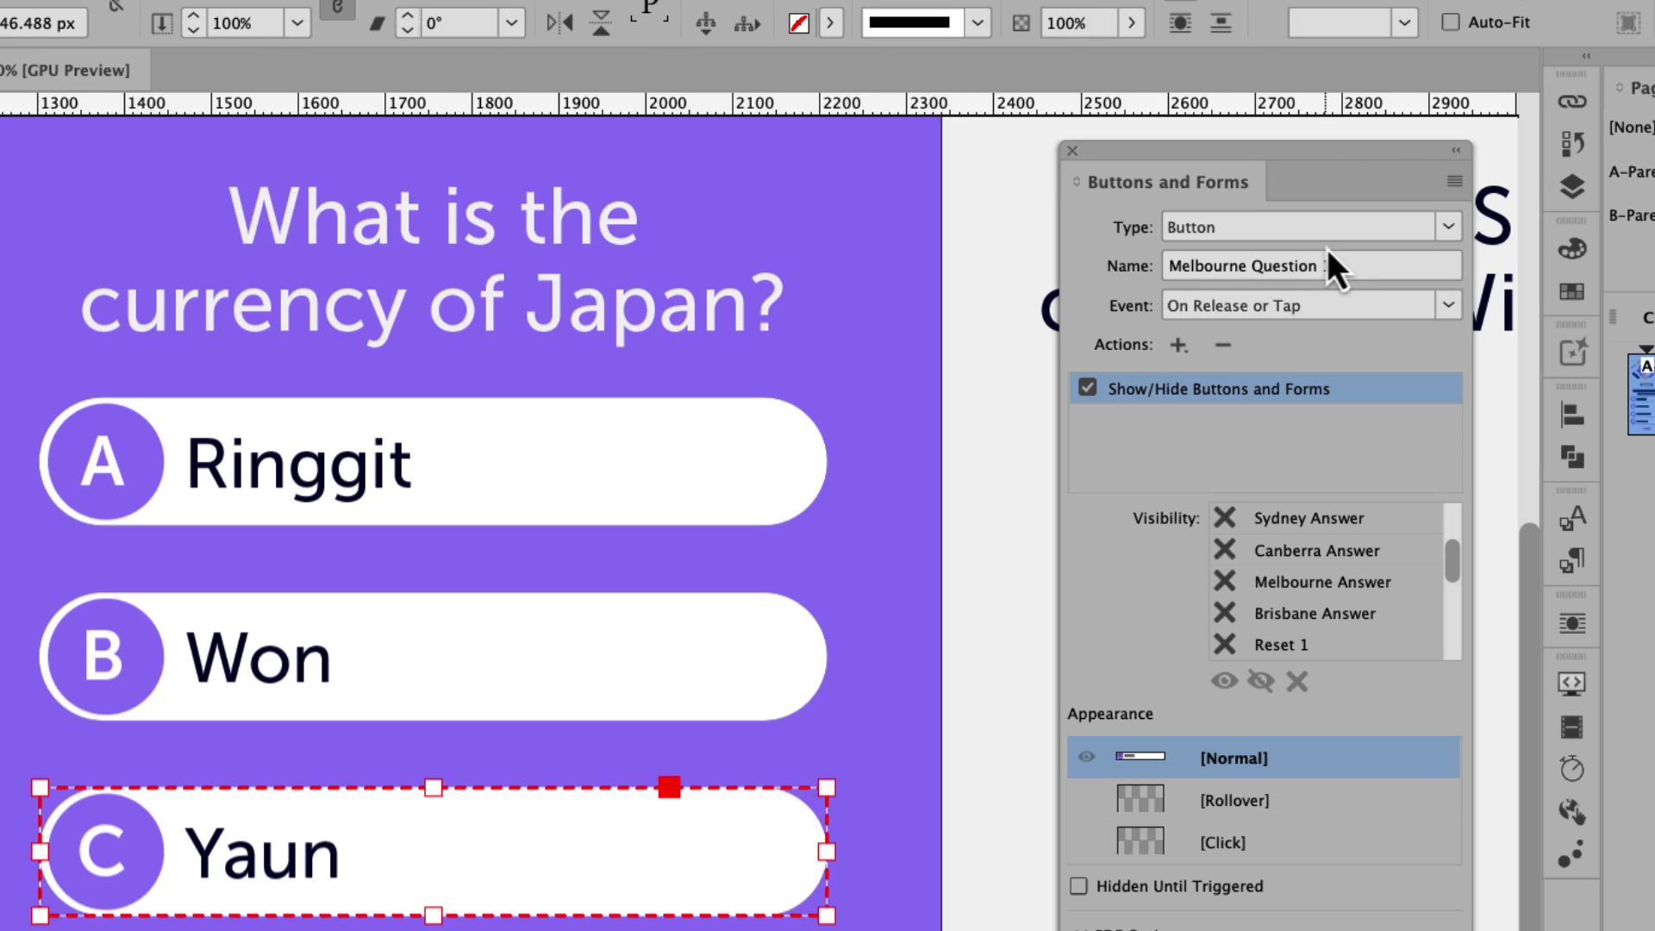
drag(1337, 267, 1145, 267)
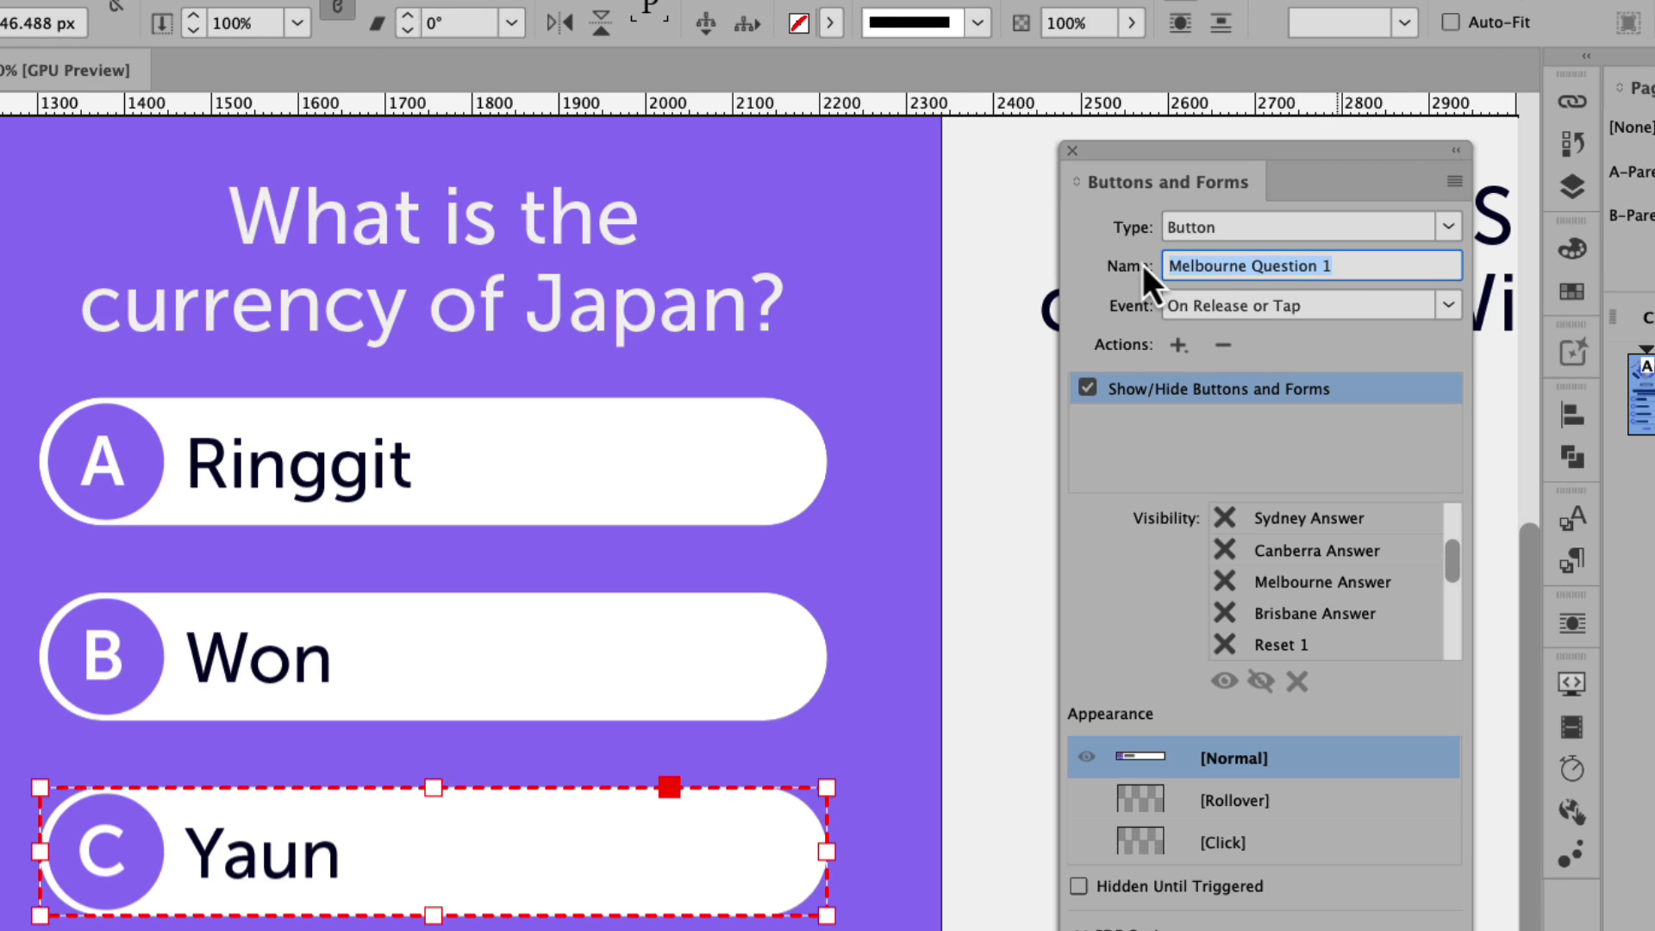
text(Yaun)
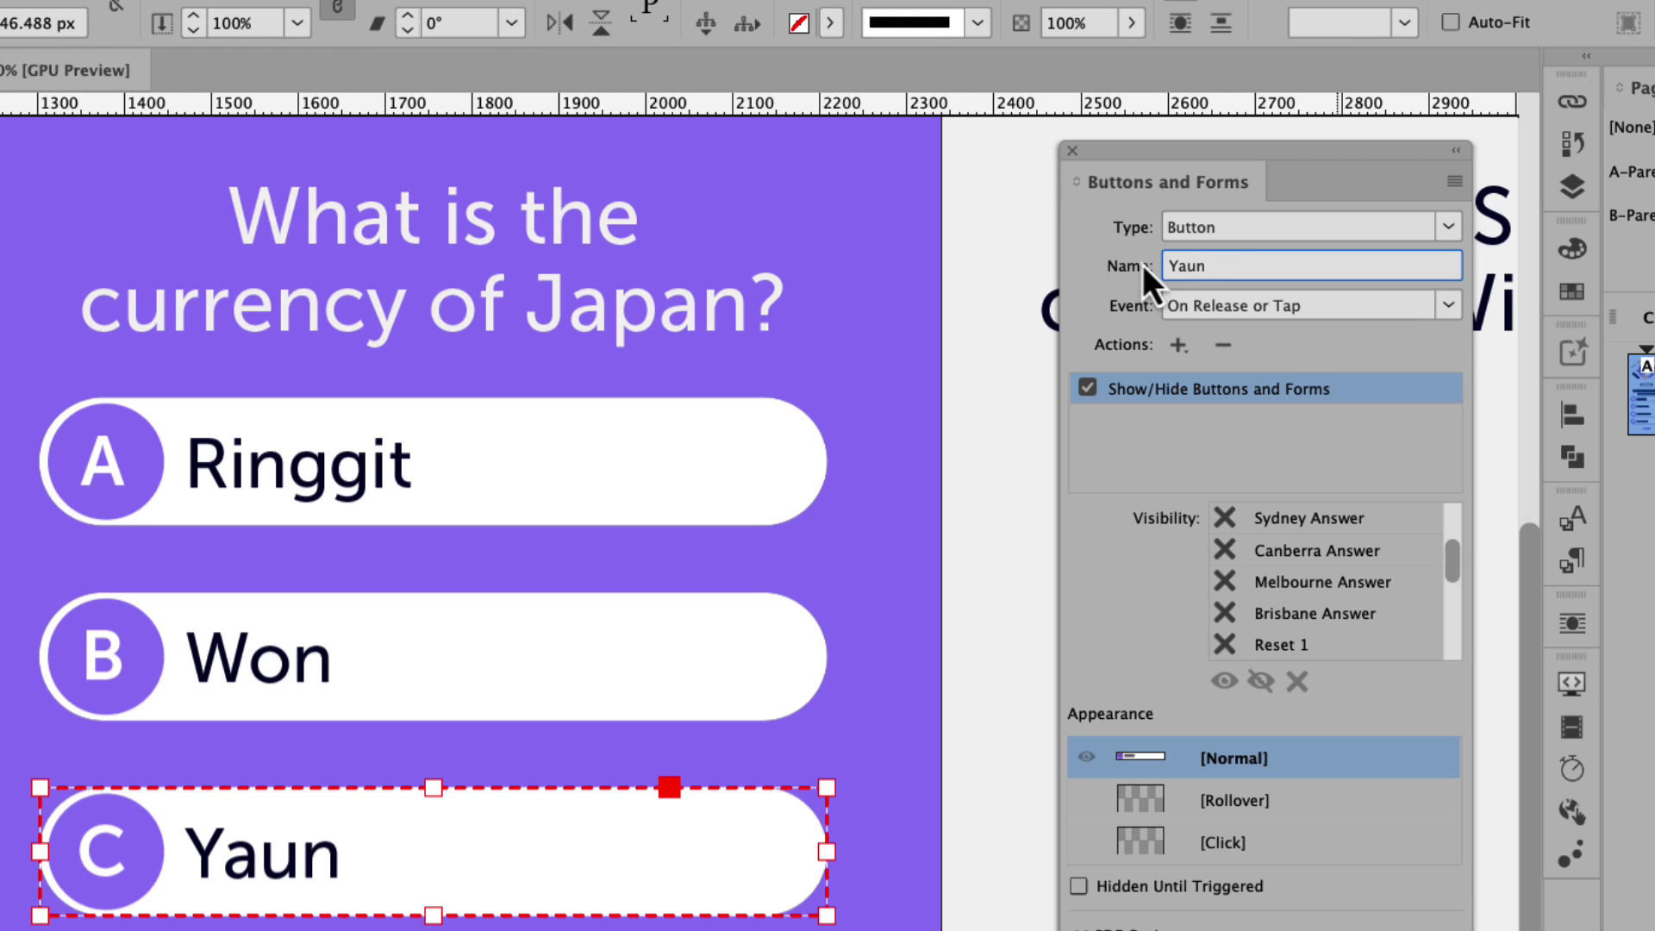
text(Question)
key(Return)
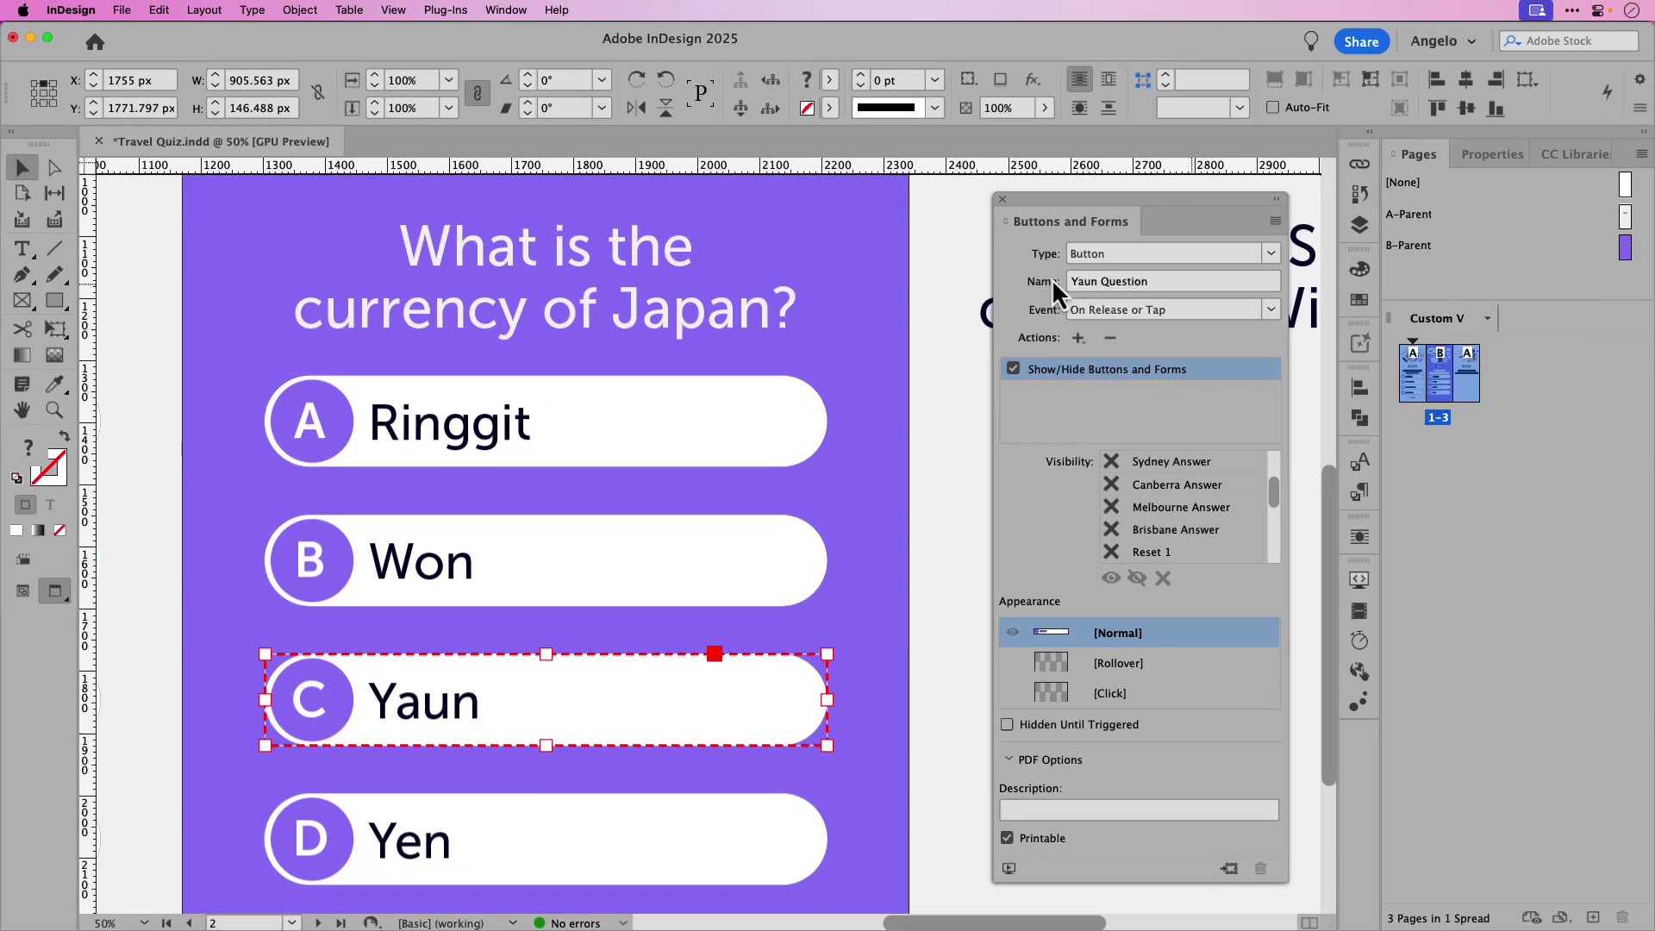
click(702, 854)
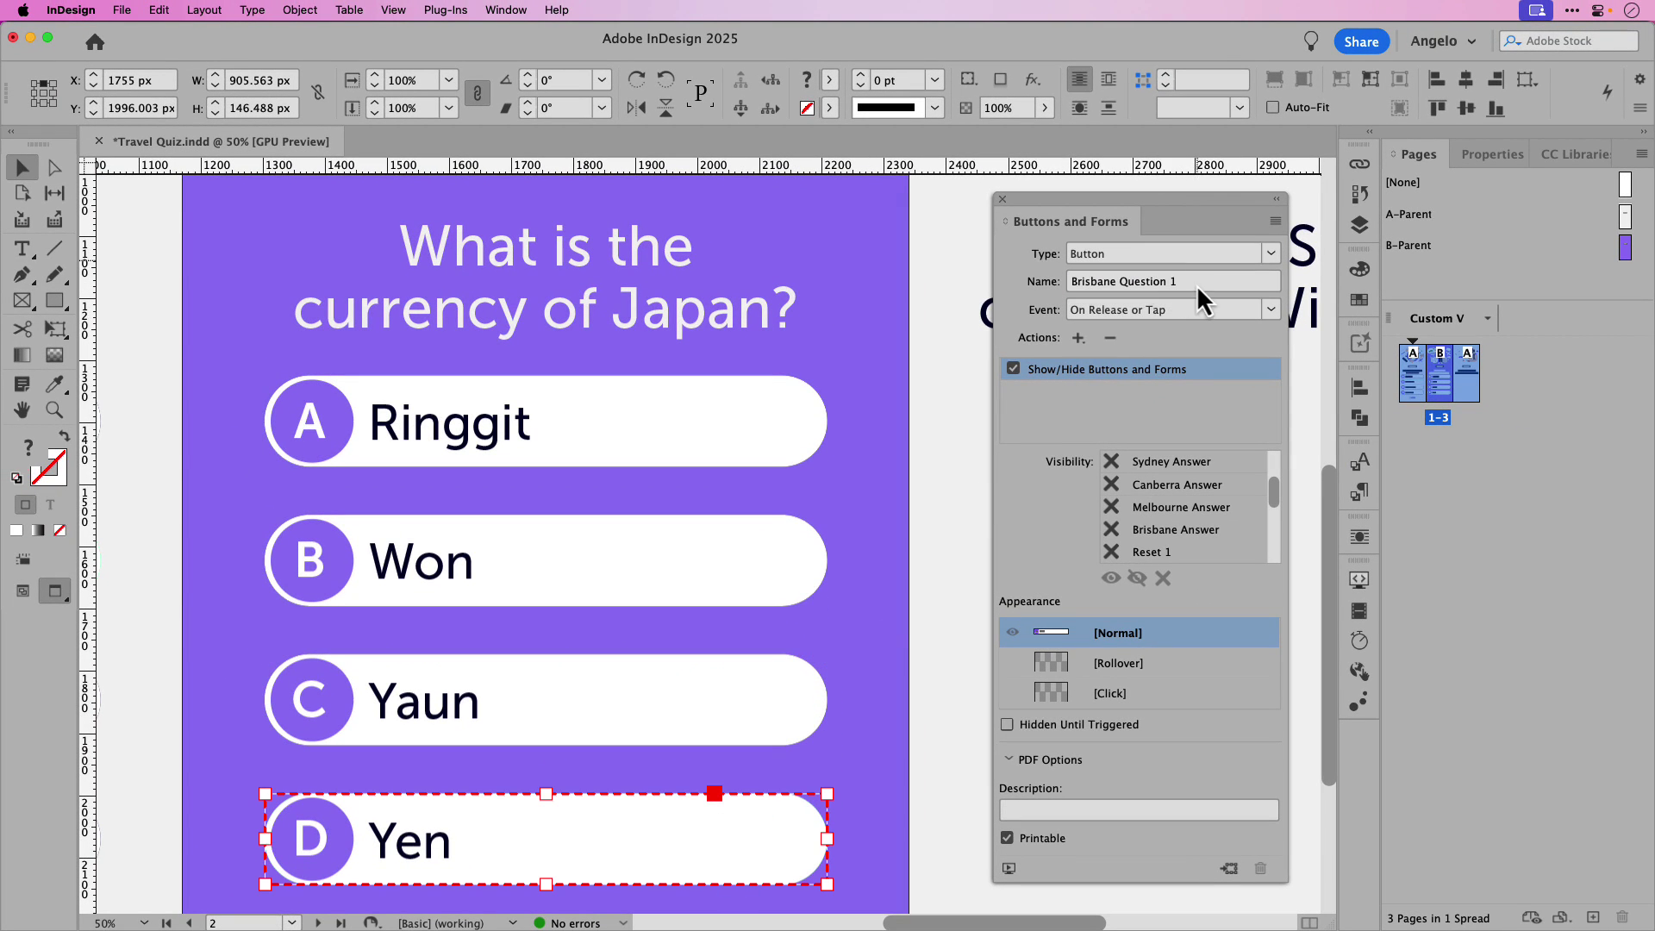
drag(1197, 285, 1093, 283)
text(Yen Question)
key(Return)
- Hide the Questions layer and rename answer buttons A and B "Ringgit Answer" and "Won Answer"
click(1360, 226)
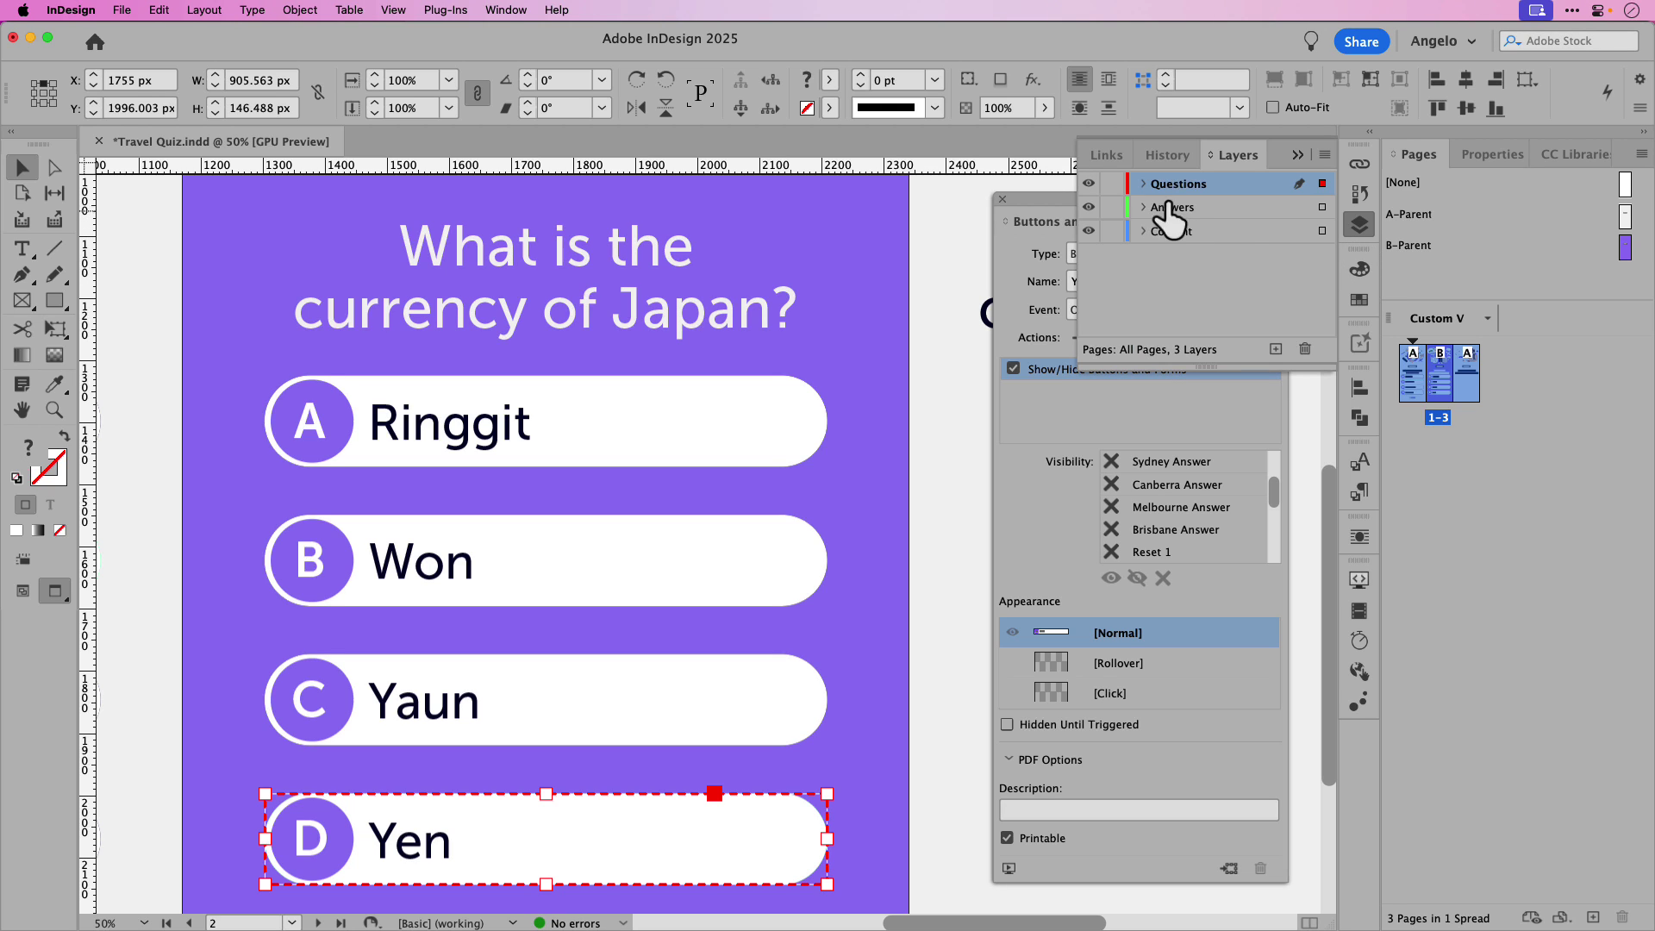
click(1088, 184)
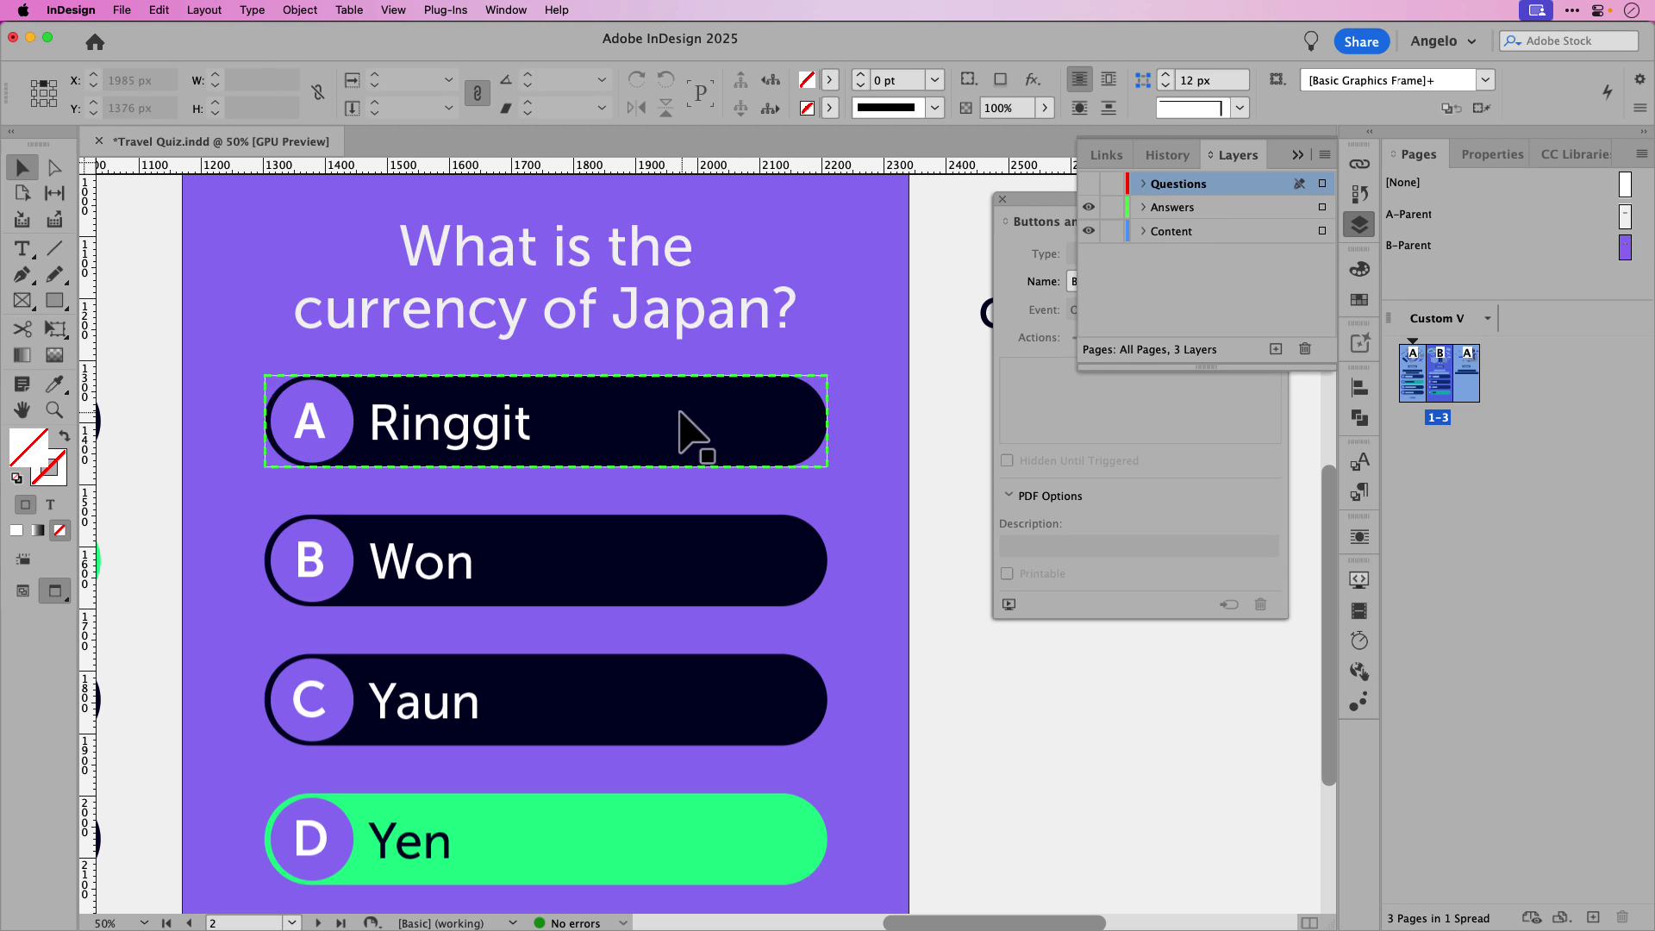
click(509, 428)
click(1041, 413)
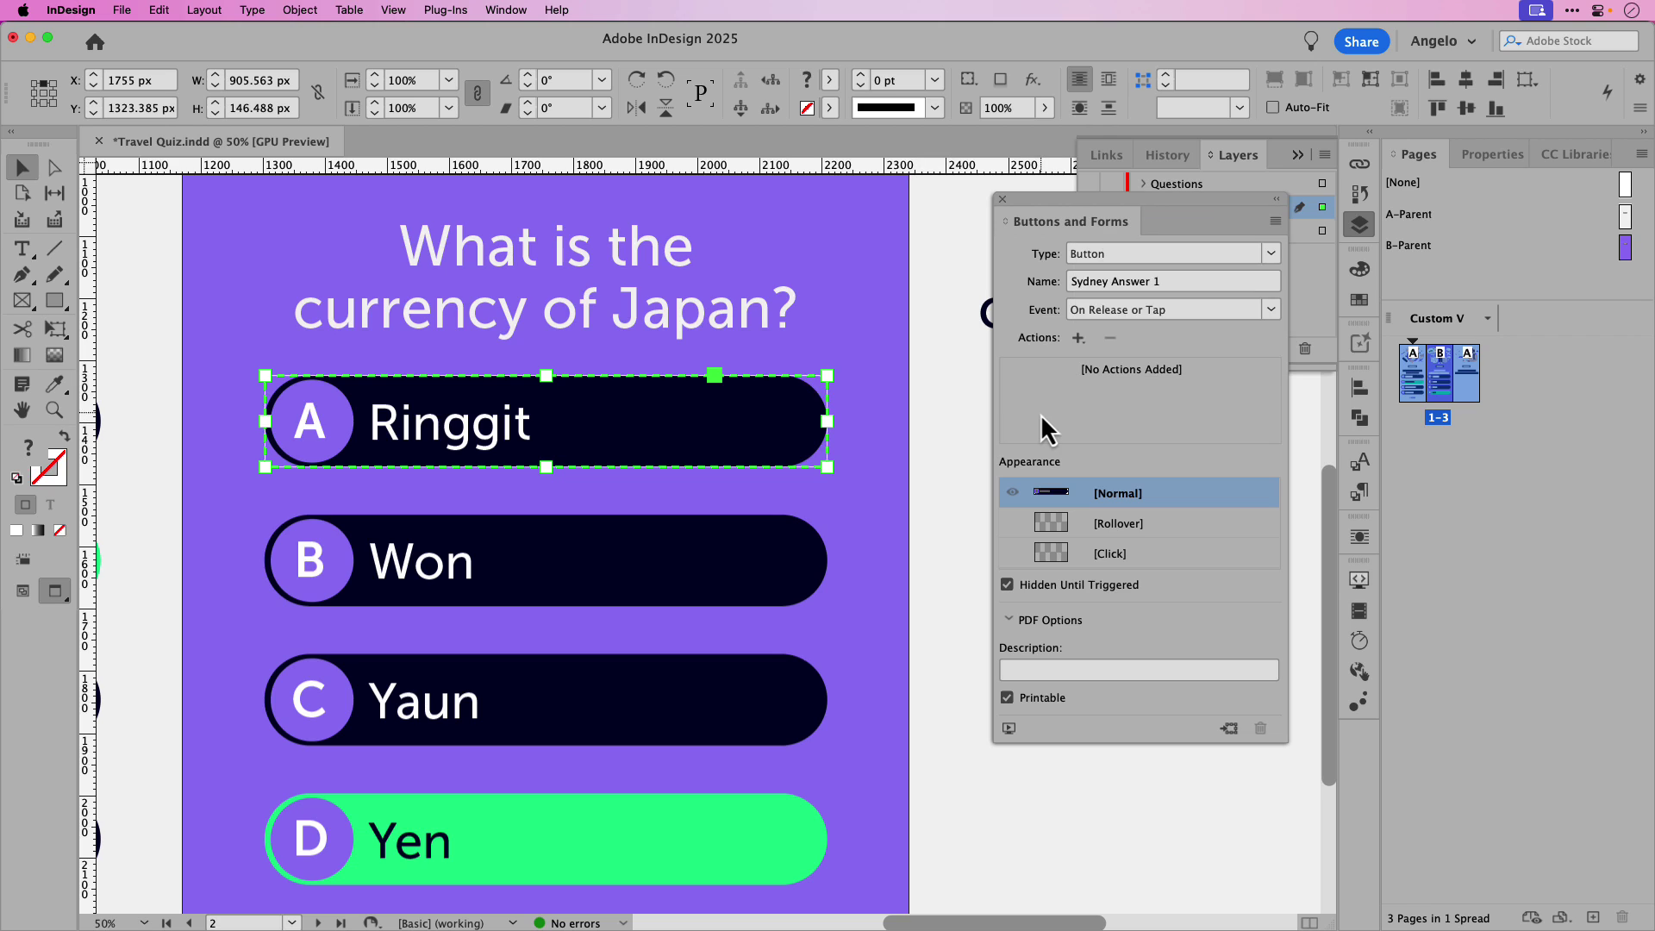
triple_click(1129, 283)
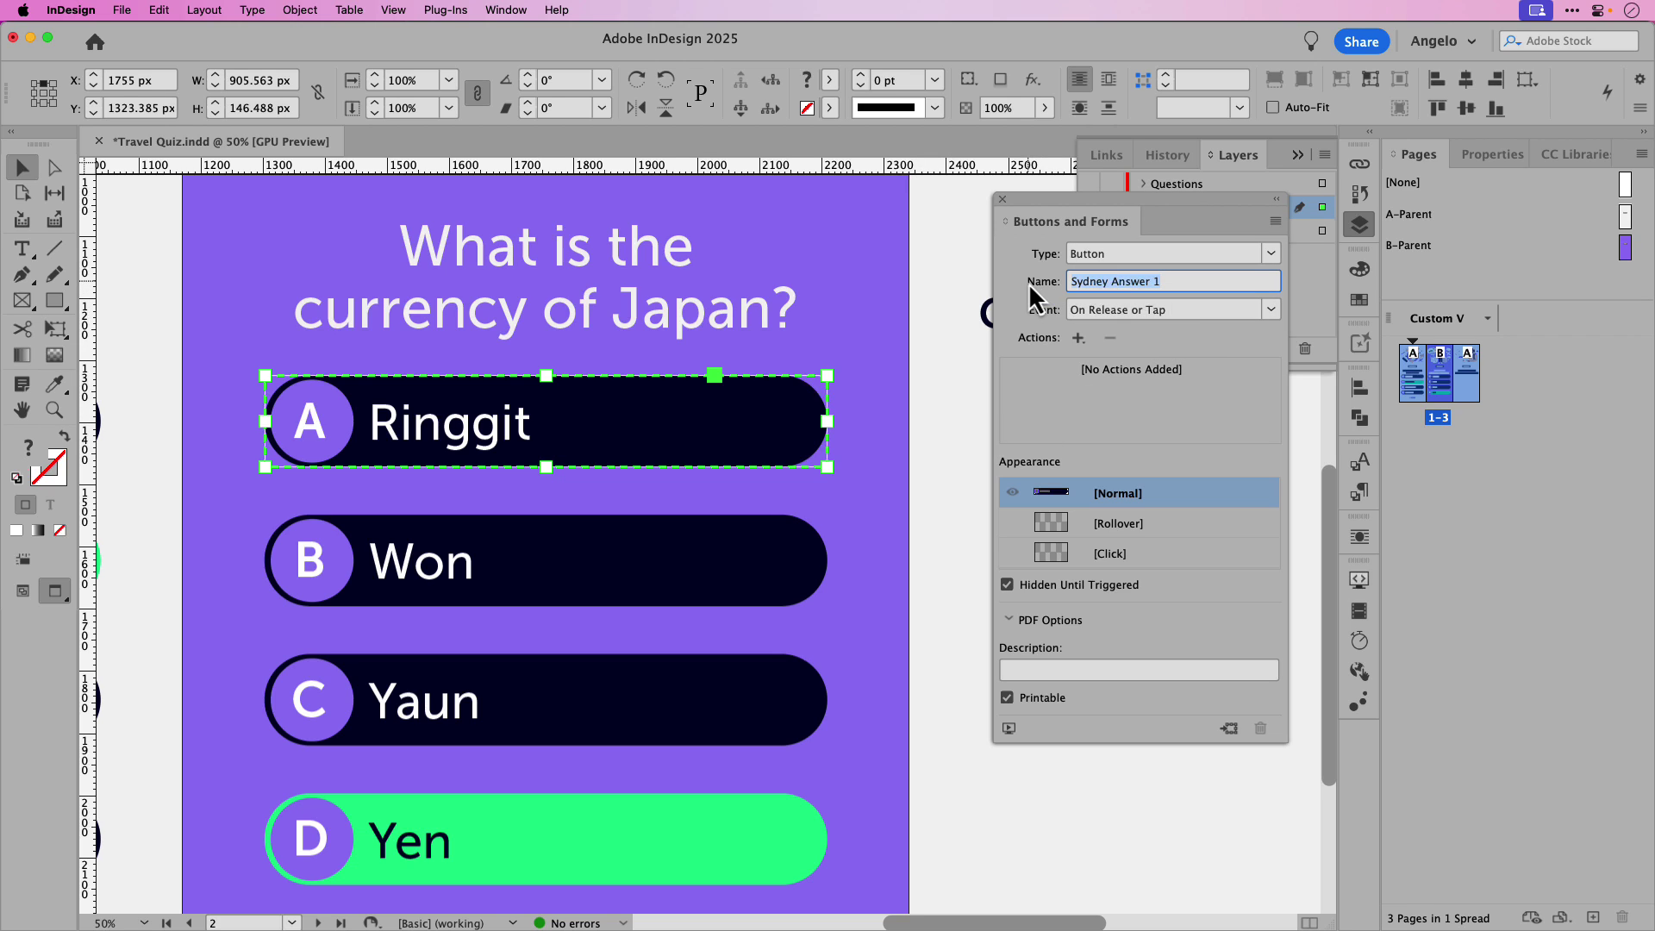
text(Ringgit Answer)
click(713, 555)
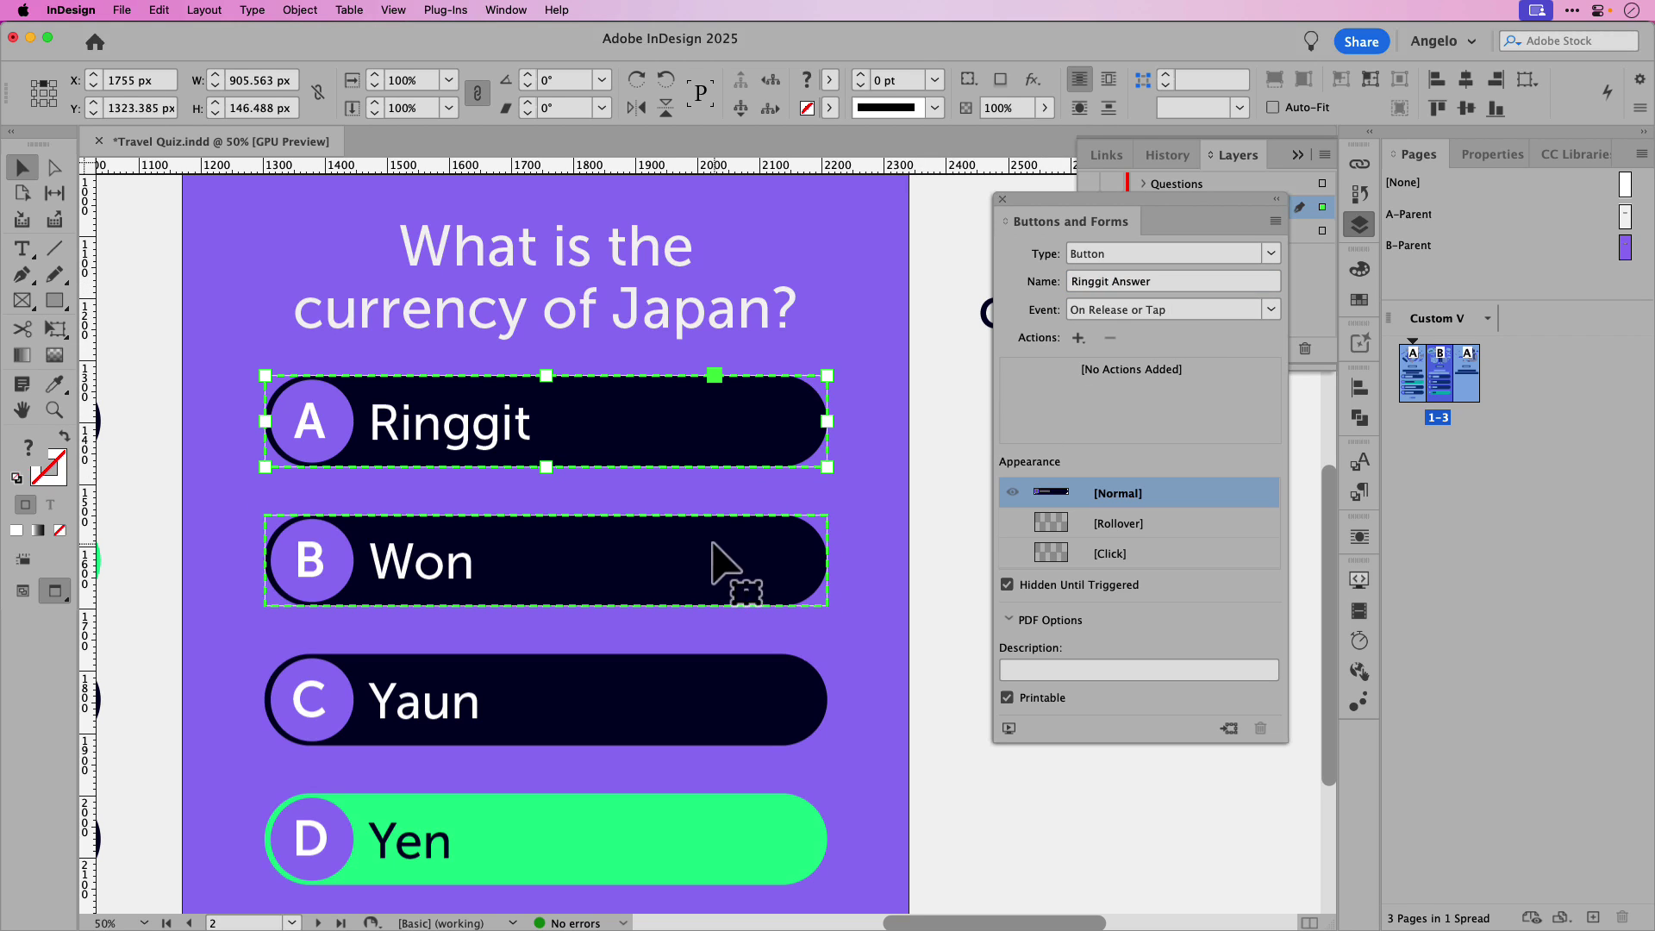
triple_click(1177, 282)
text(Won Answer)
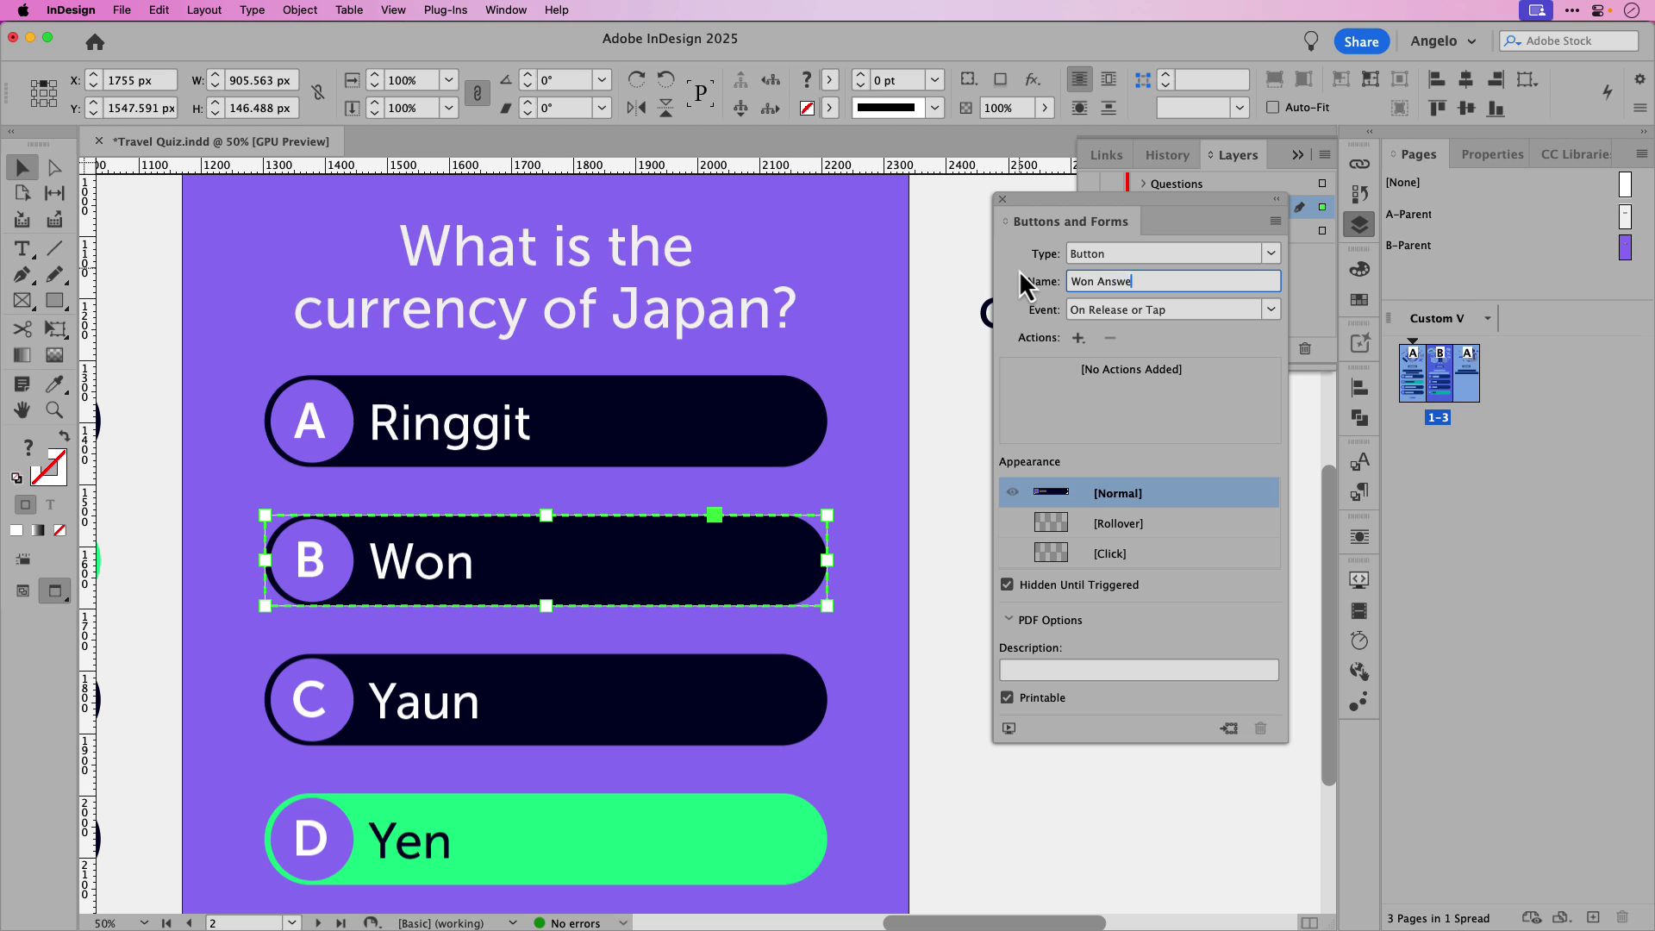
key(Return)
- Rename answer buttons C and D "Yaun Answer" and "Yen Answer", and show the Questions layer again
click(658, 691)
triple_click(1067, 277)
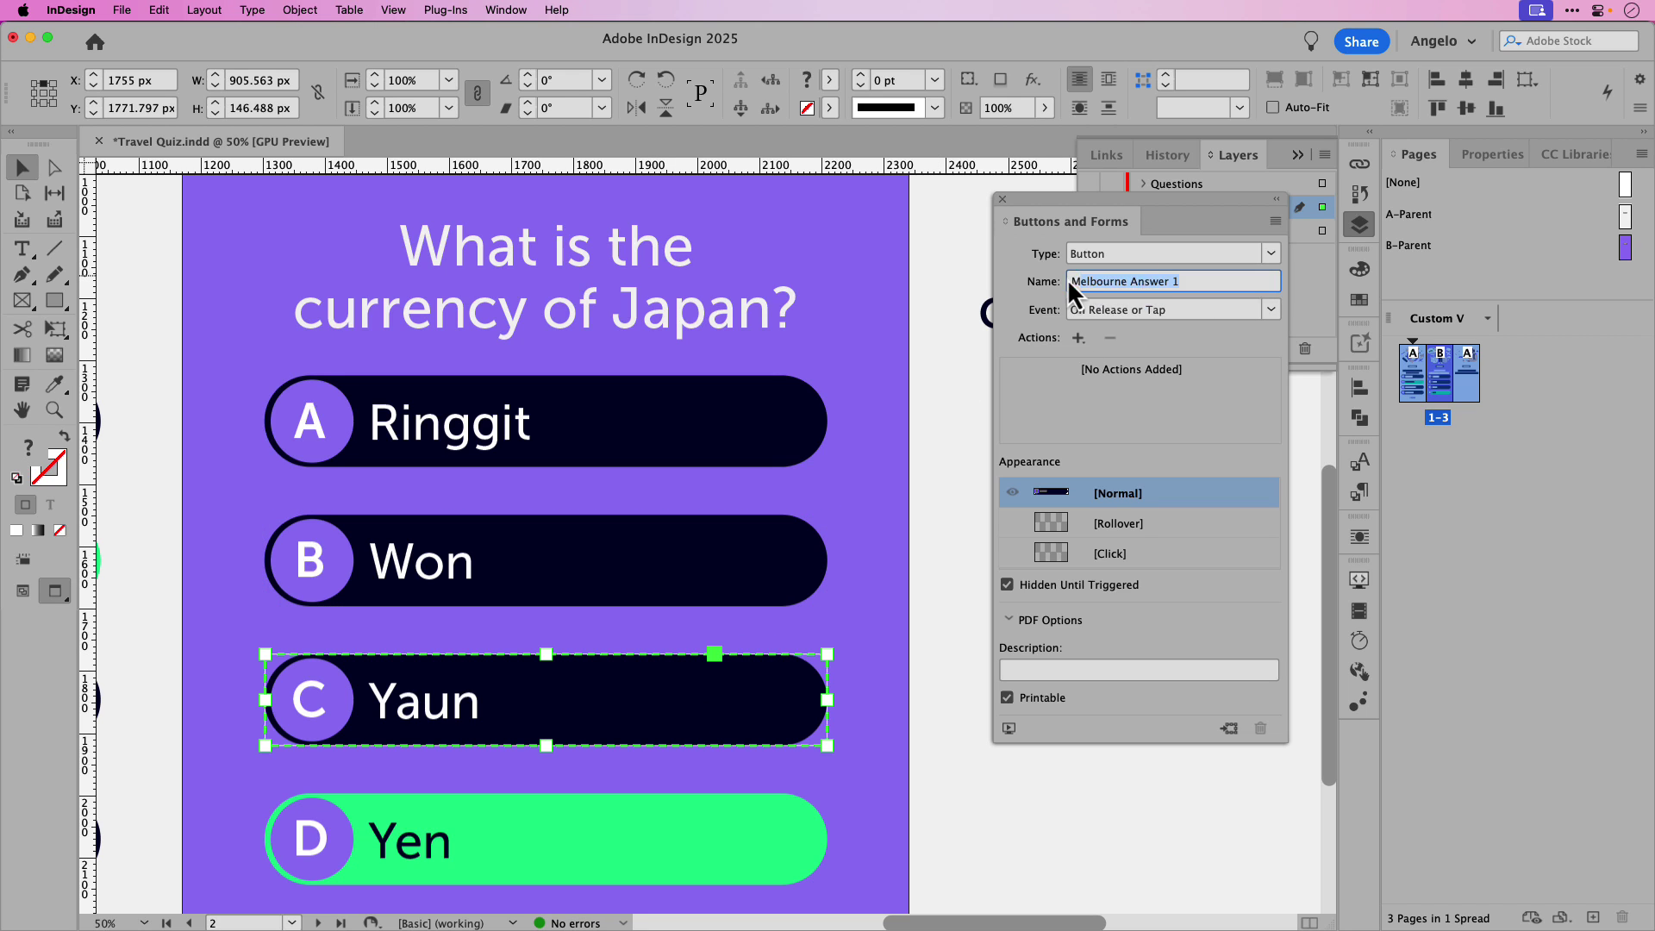
text(Yaun Answer)
key(Return)
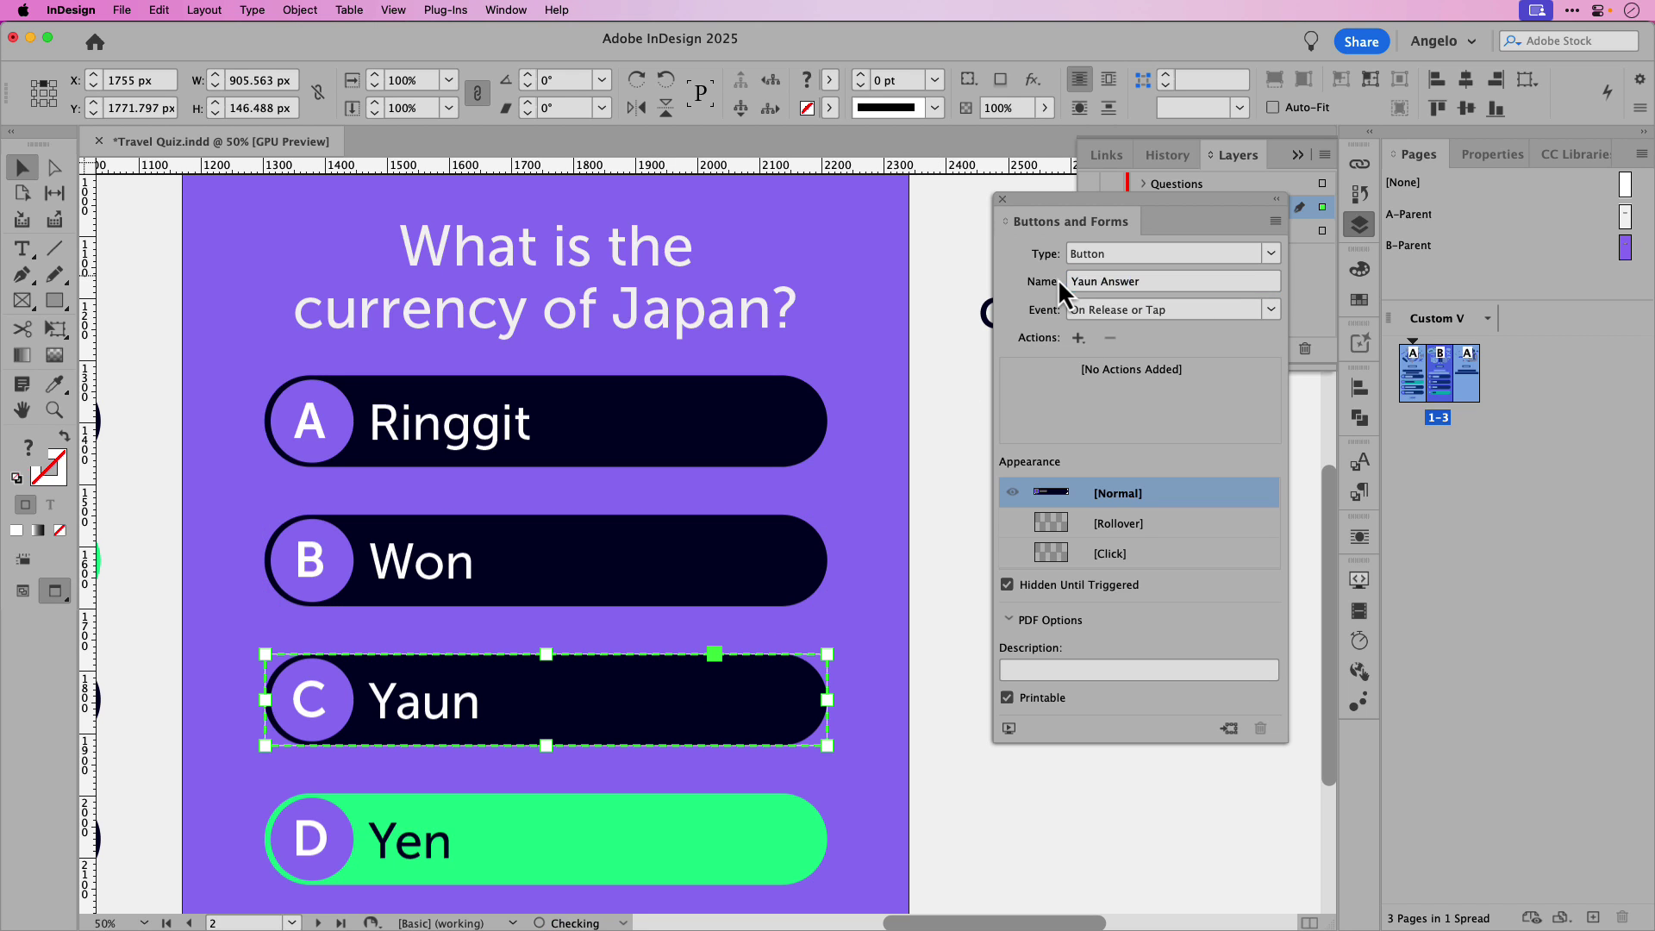
click(718, 888)
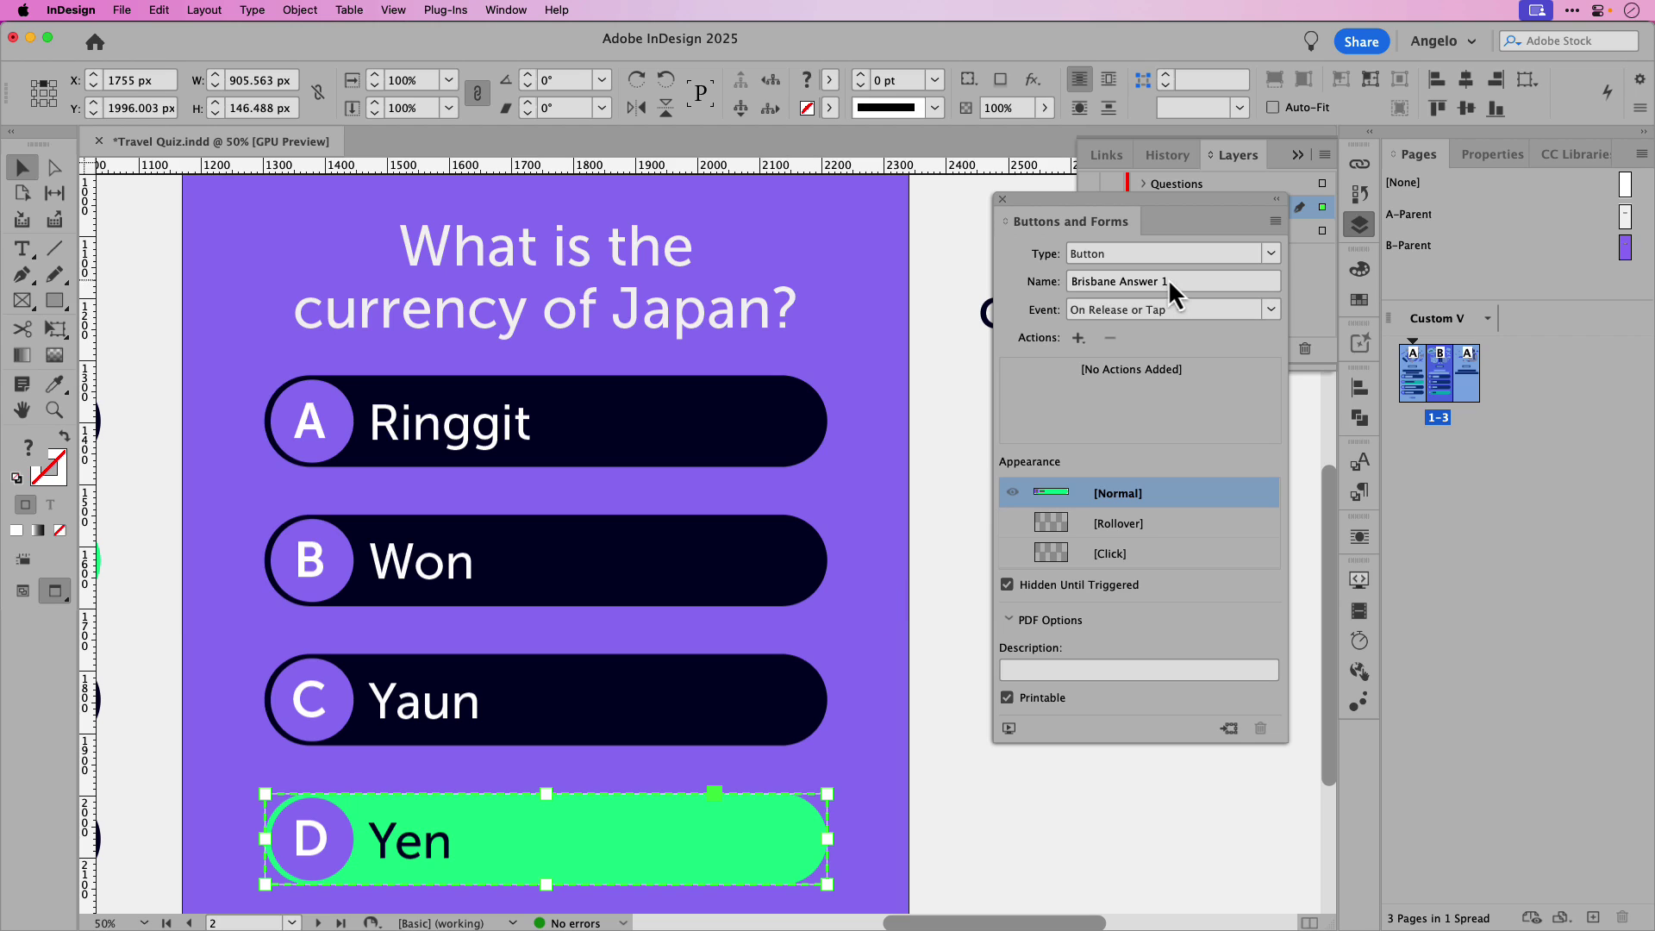
drag(1168, 281, 1050, 284)
text(Yen Answer)
key(Return)
click(1307, 278)
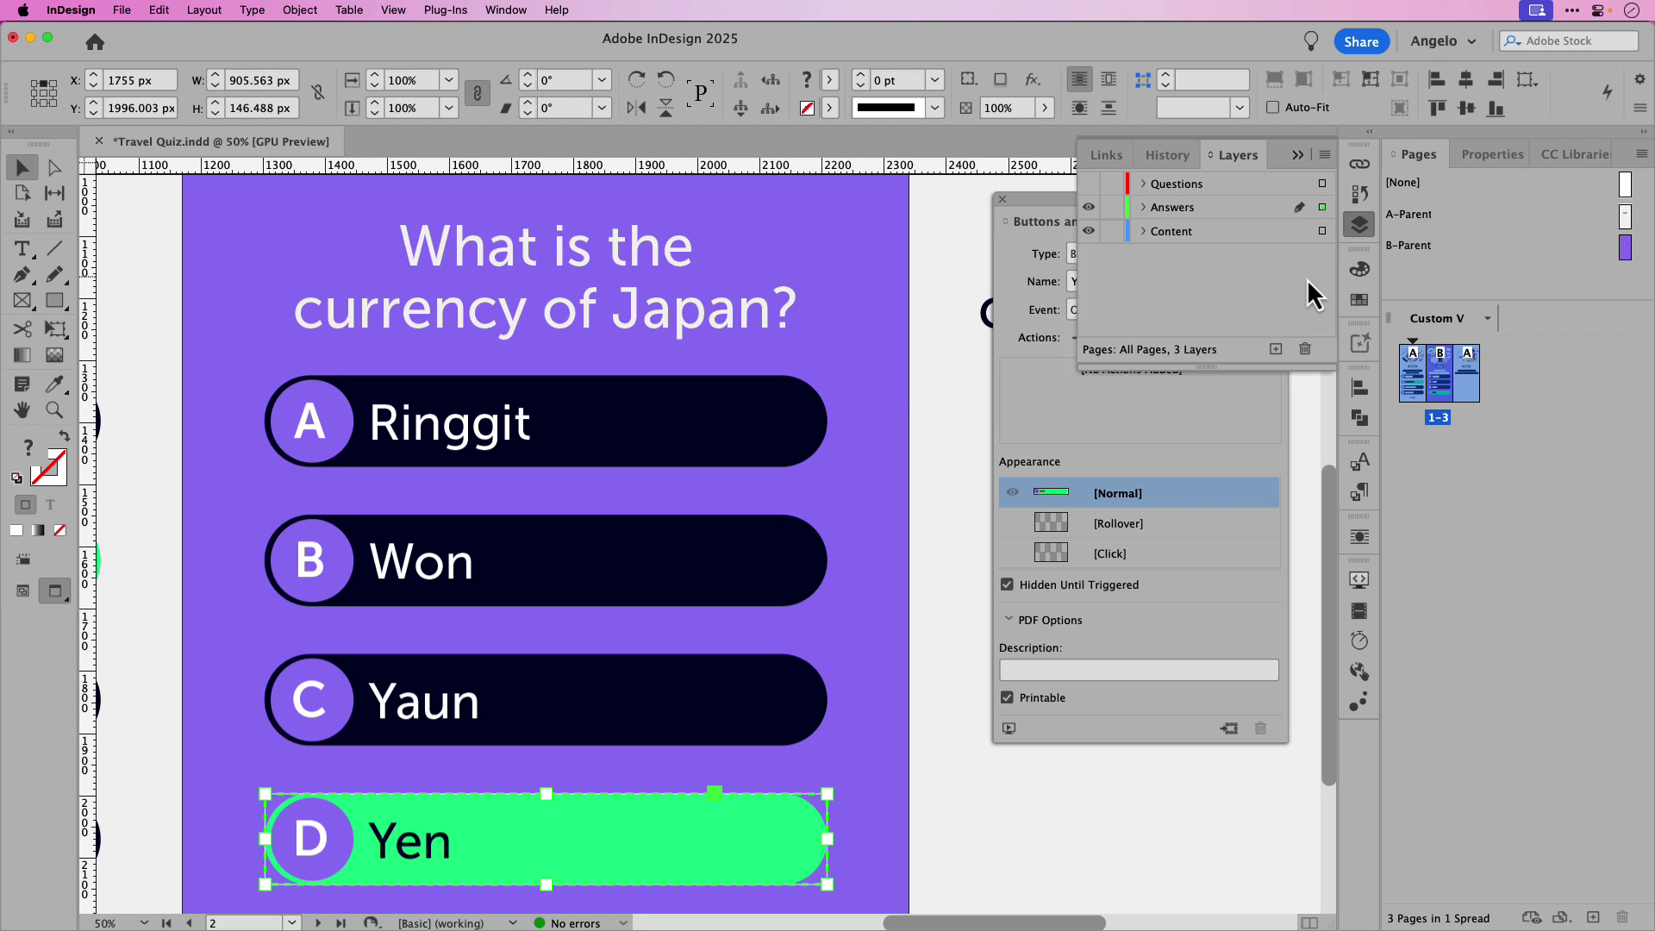
click(1089, 204)
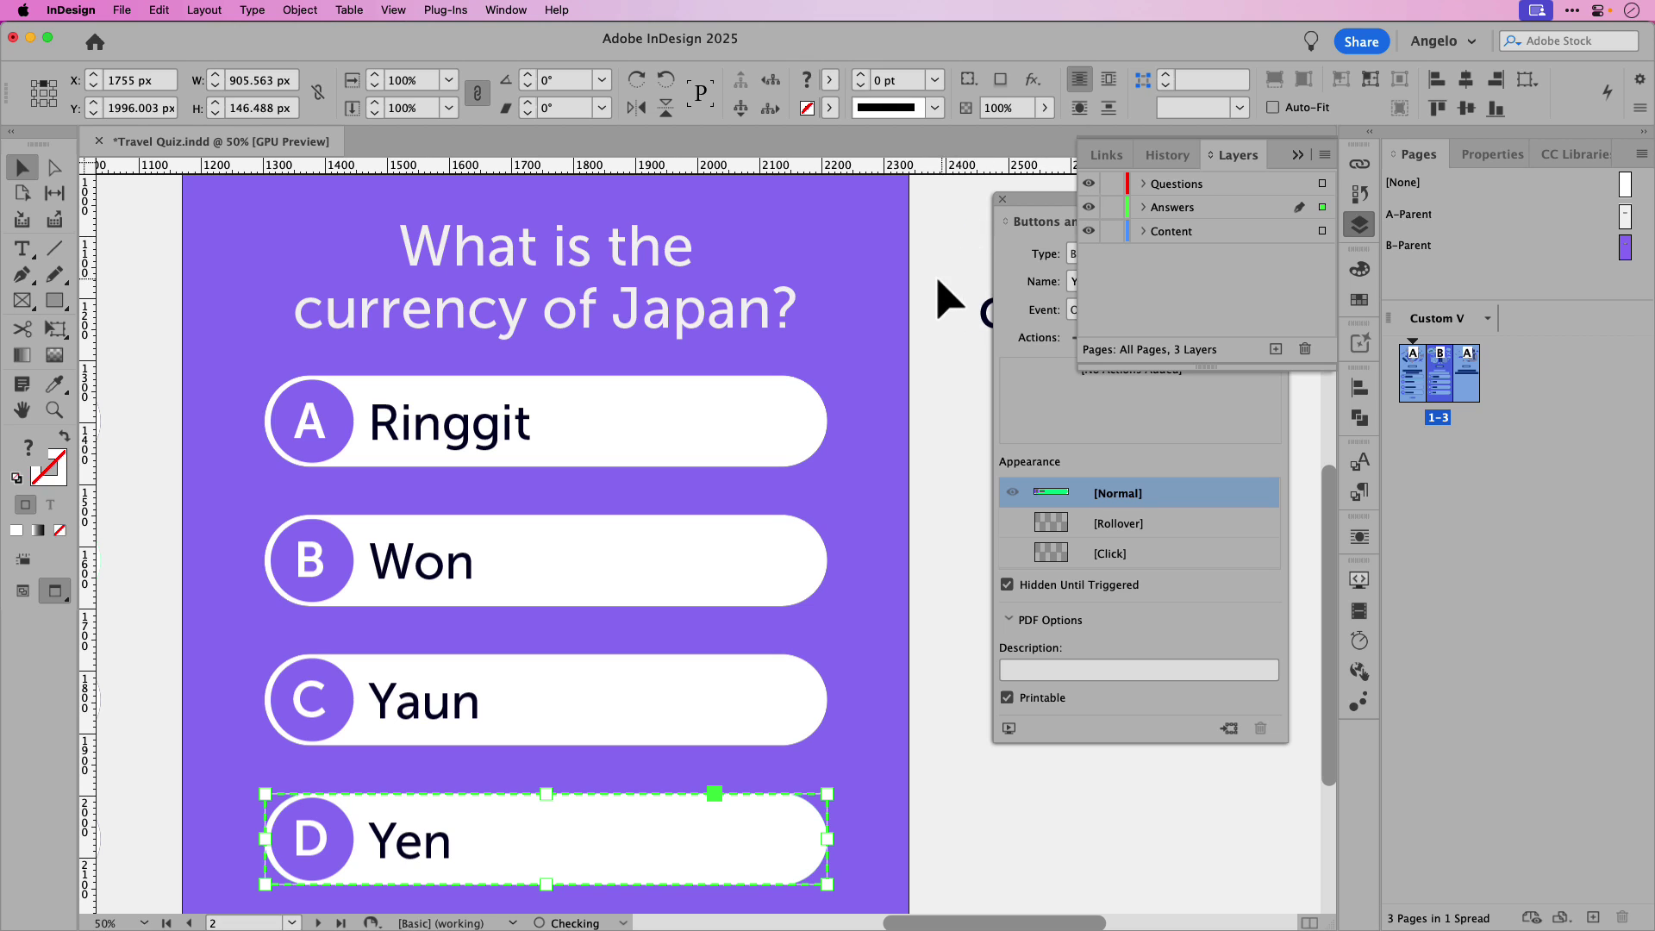
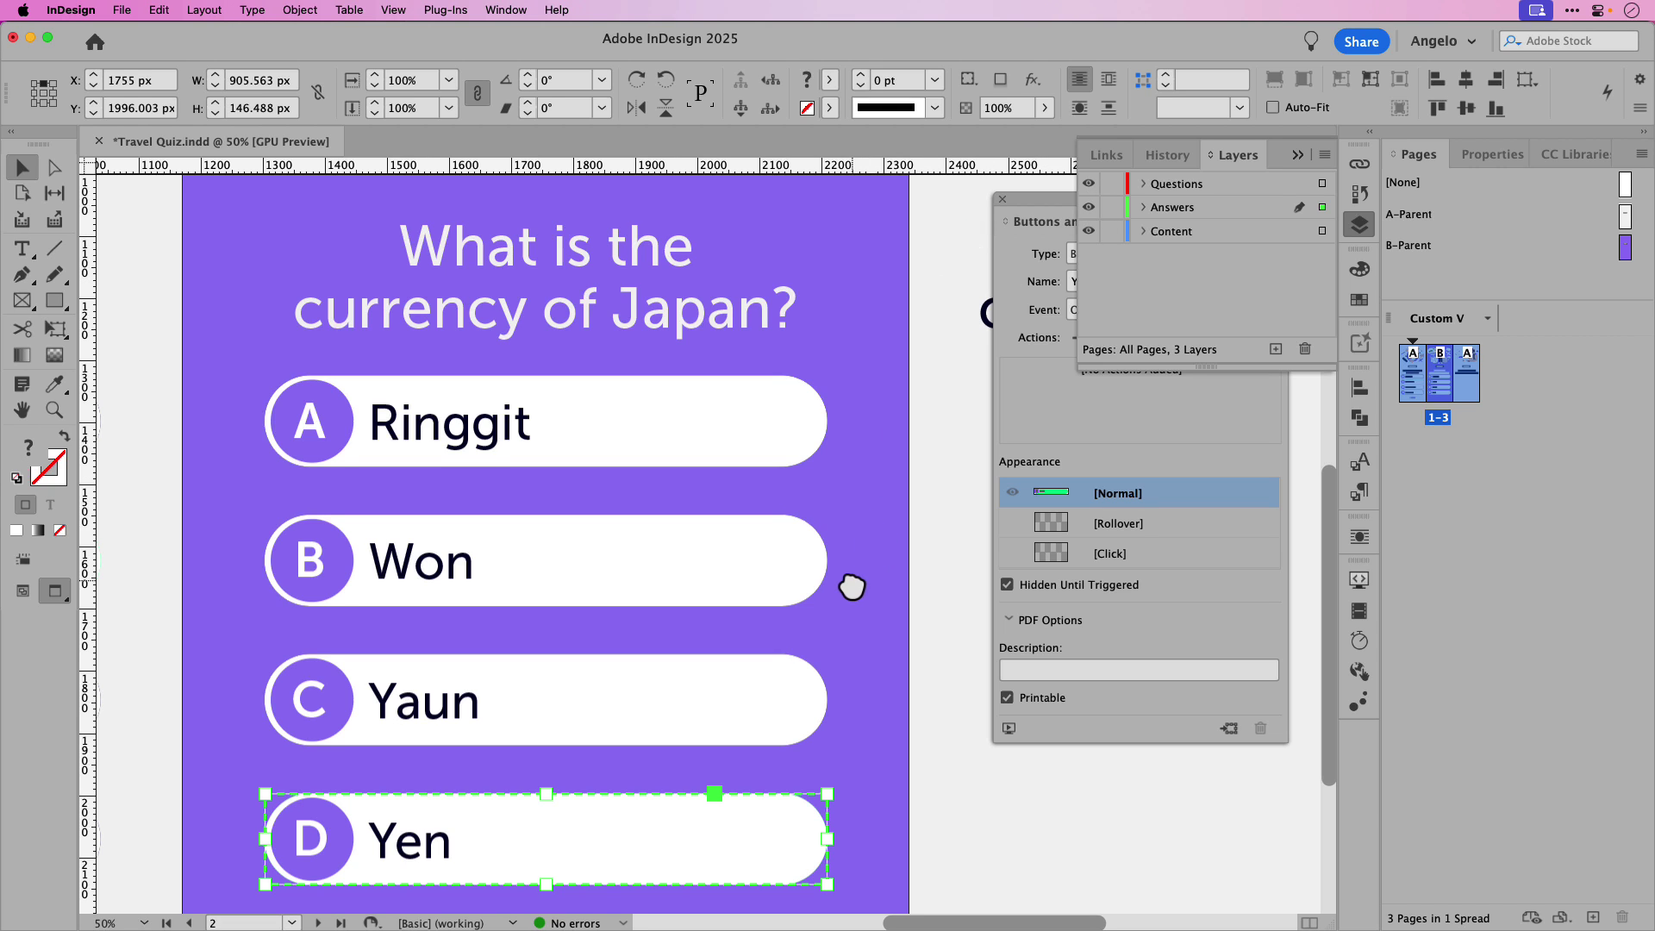
- Duplicate the RESET button from the Question 1 page to below answer D on the Question 2 page, centred at X 1755 px
scroll(623, 746, down, 2)
scroll(623, 746, left, 8)
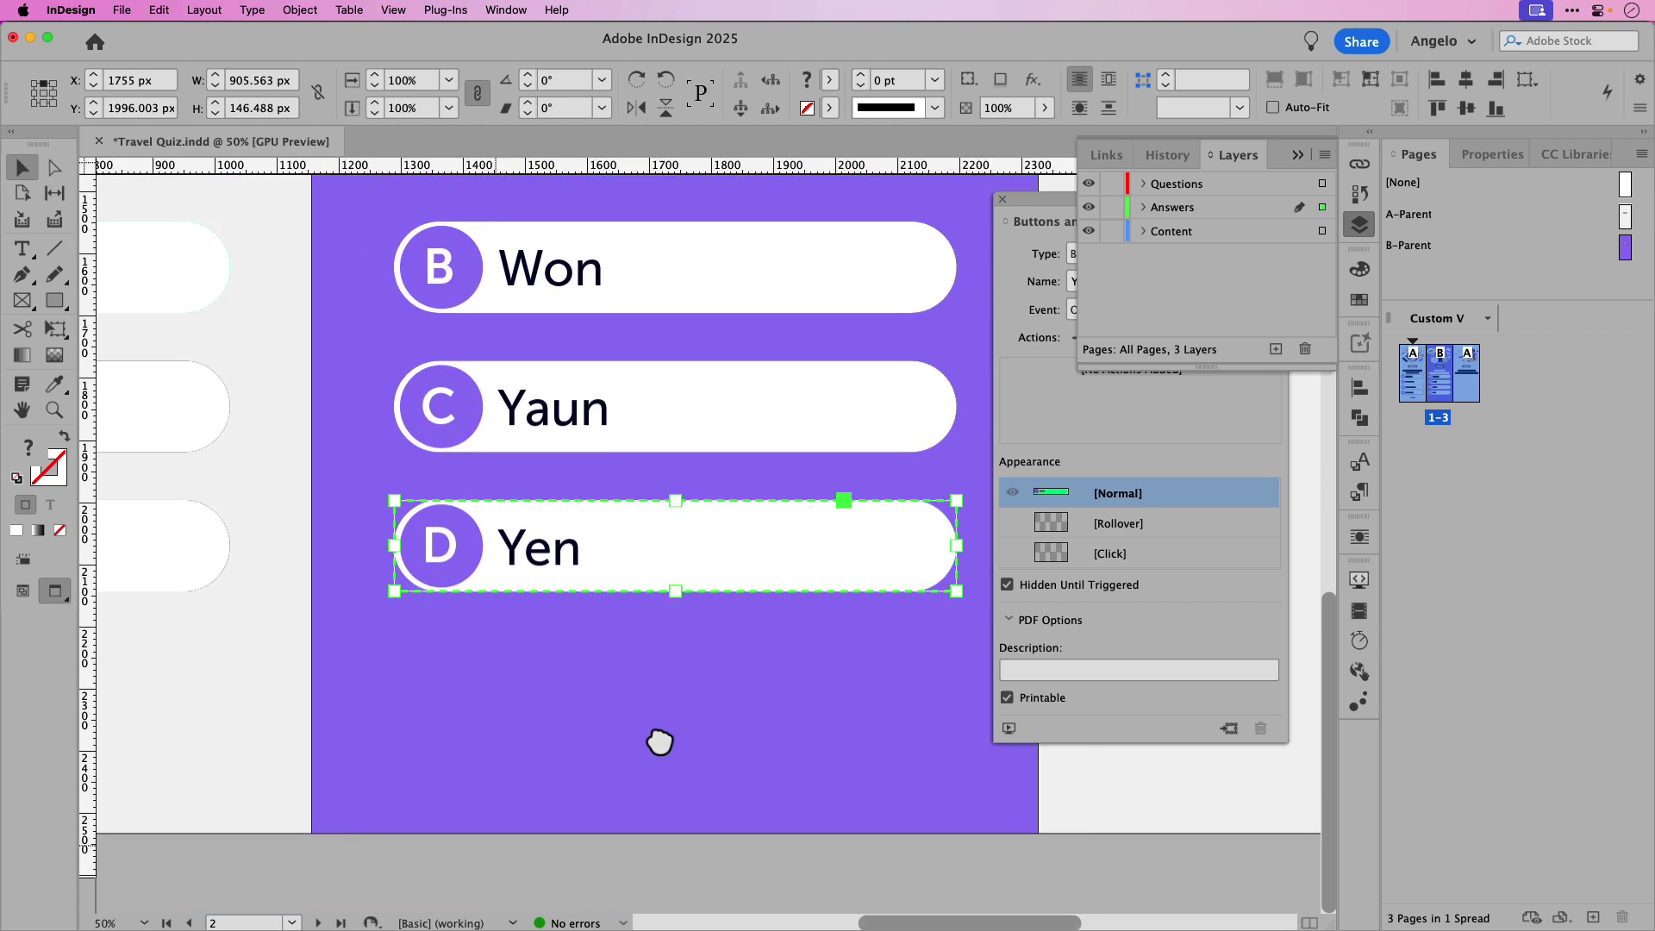
click(195, 682)
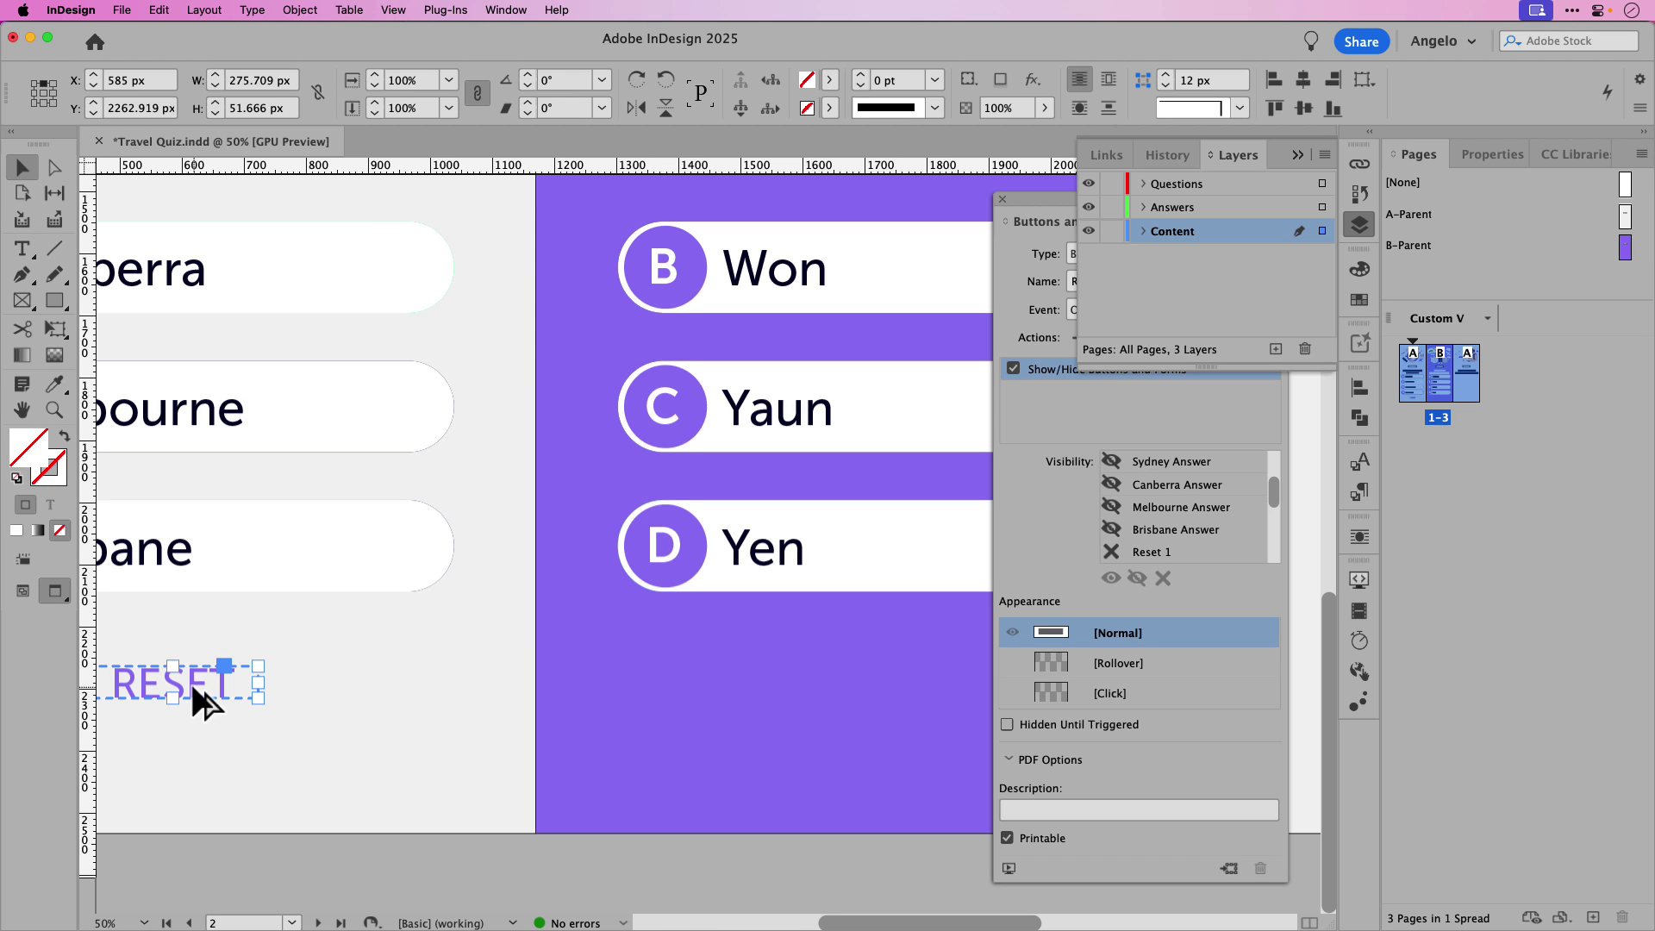
drag(194, 688, 717, 747)
- Colour the duplicated RESET text [Paper] and select its button on the Question 2 page
double_click(750, 686)
double_click(750, 686)
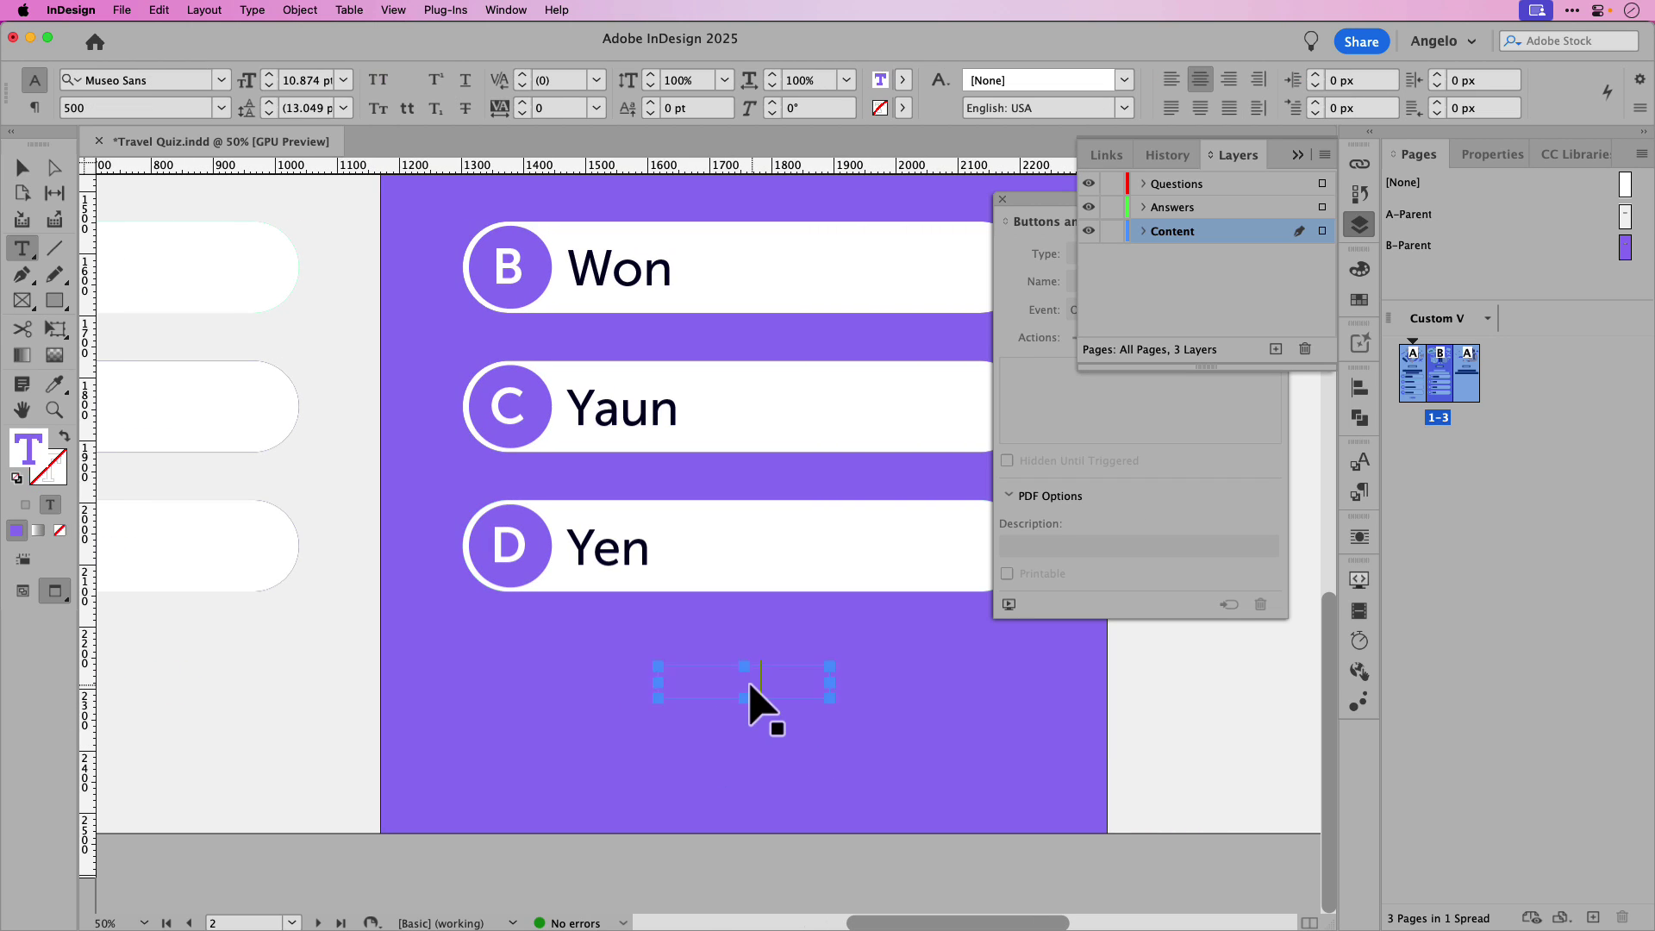
click(1359, 299)
click(1095, 377)
click(21, 167)
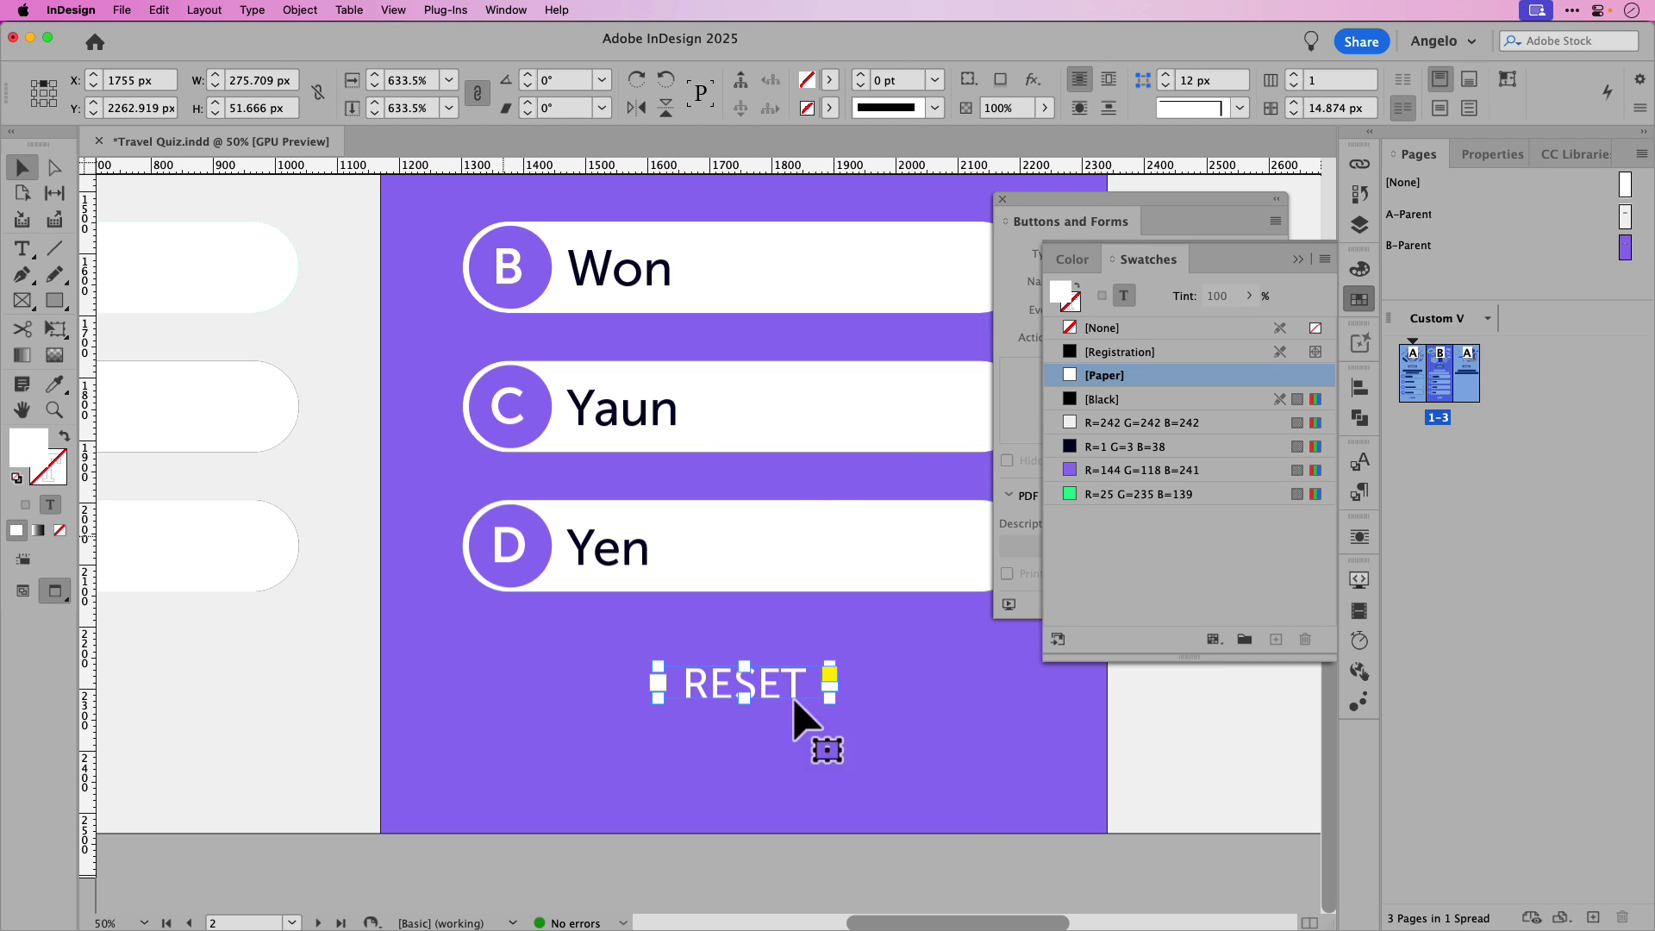
click(789, 689)
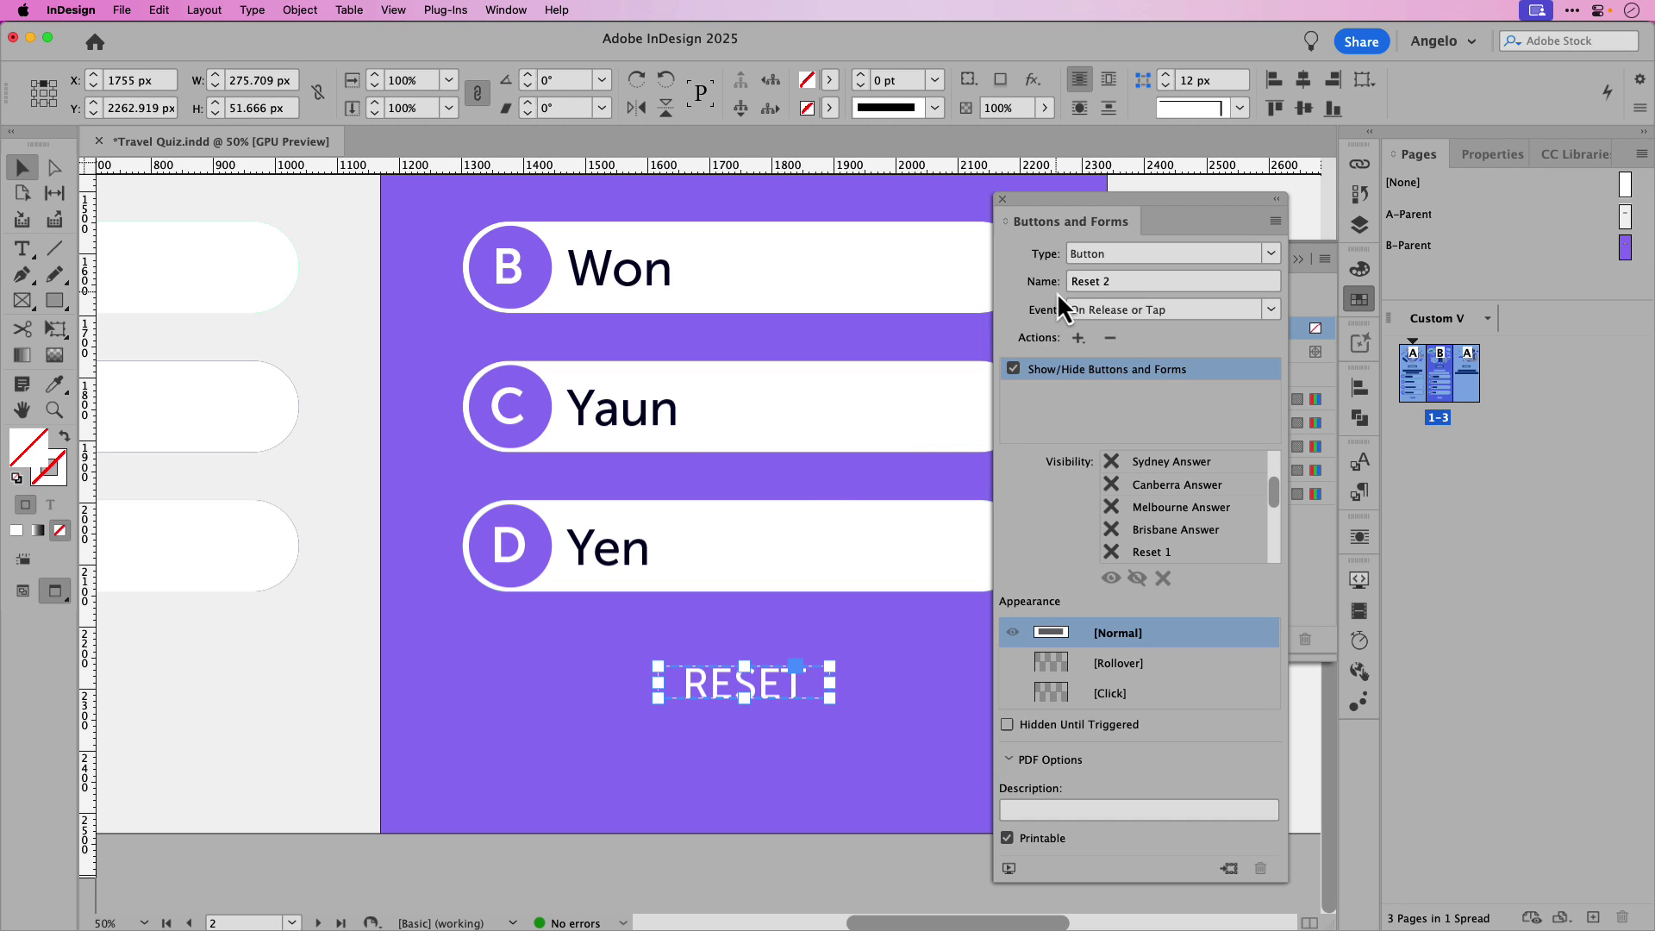
drag(897, 528, 639, 517)
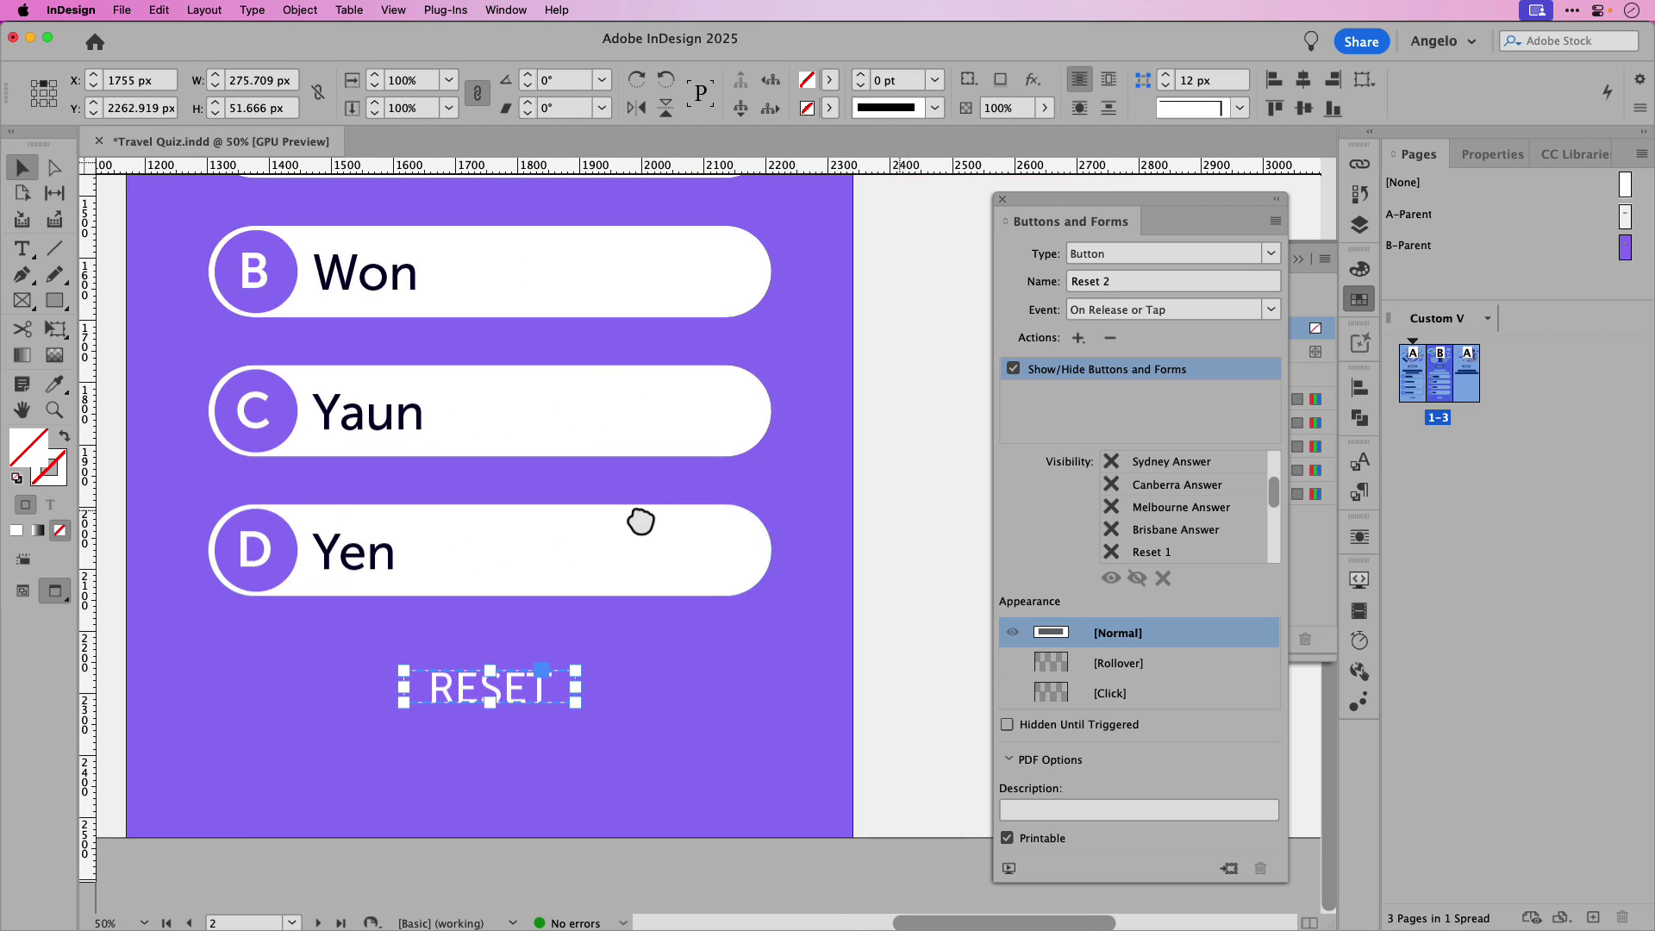
- Replay the EPUB interactivity preview from the start and advance it to the Question 2 page
key(super+0)
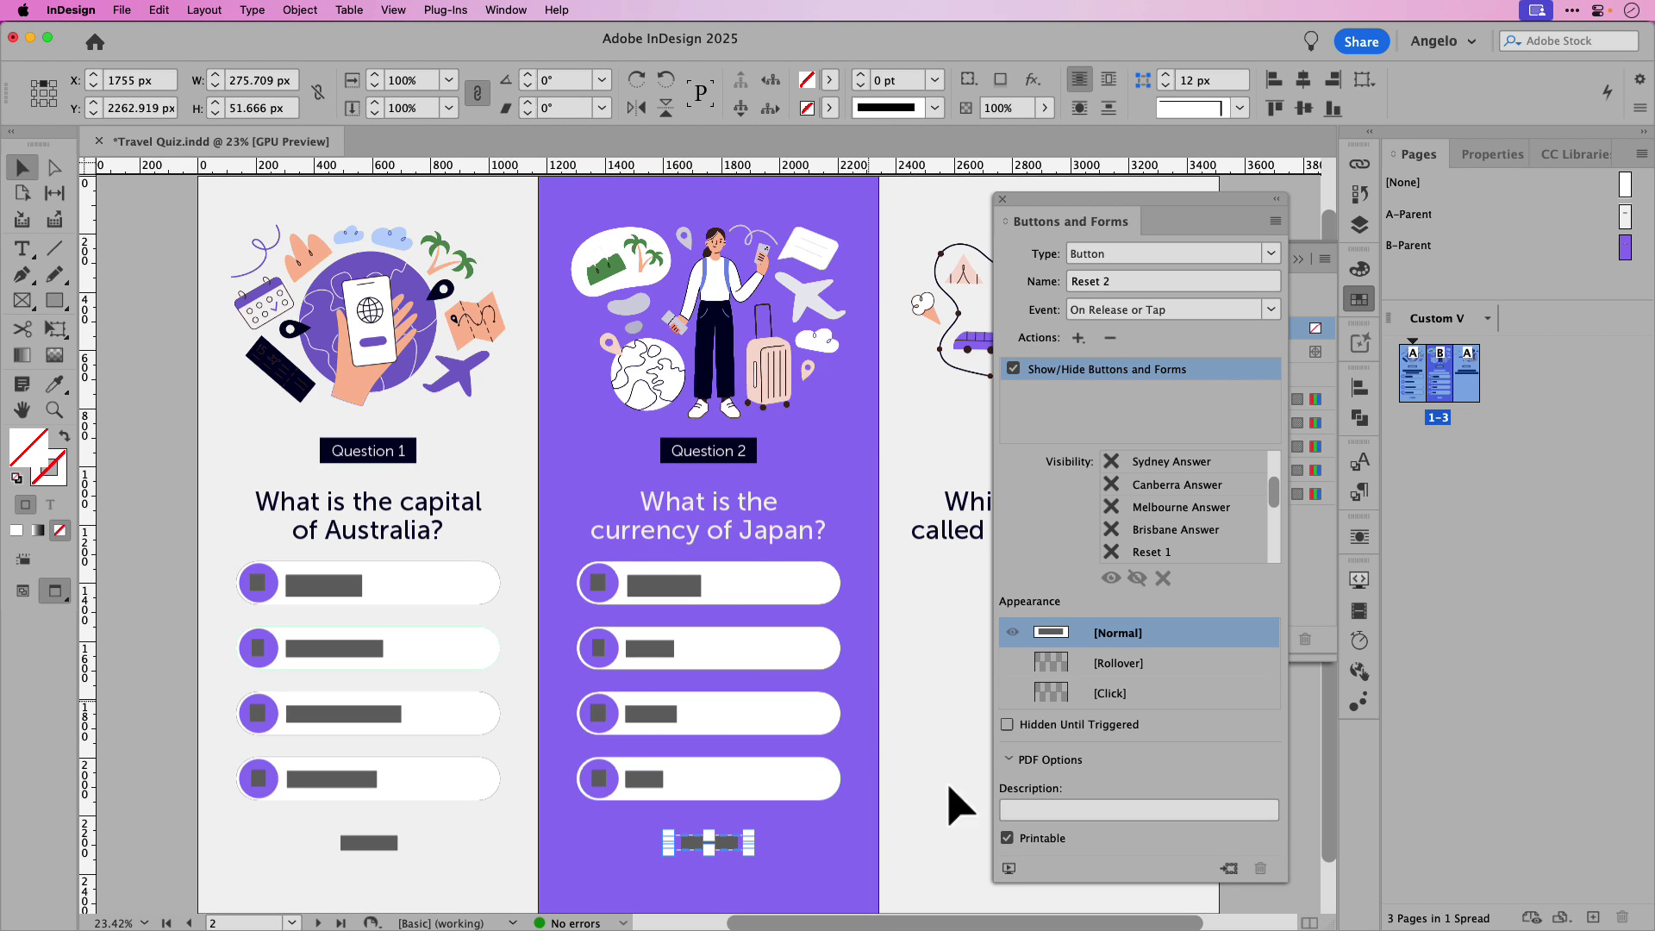
click(1359, 580)
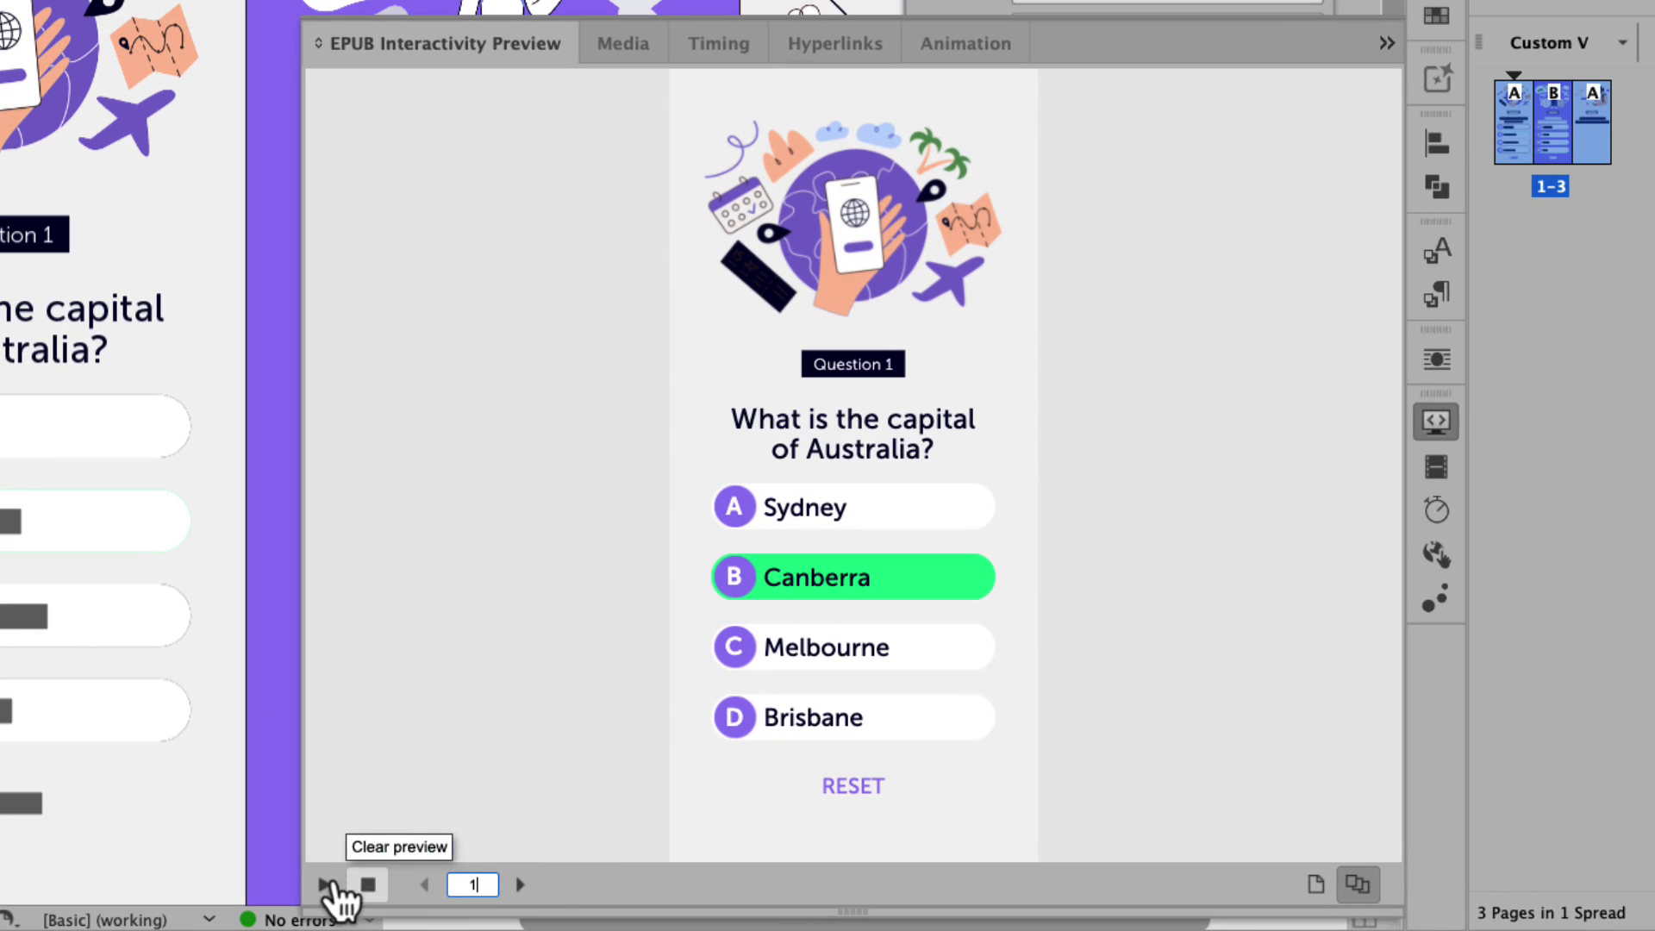
click(324, 884)
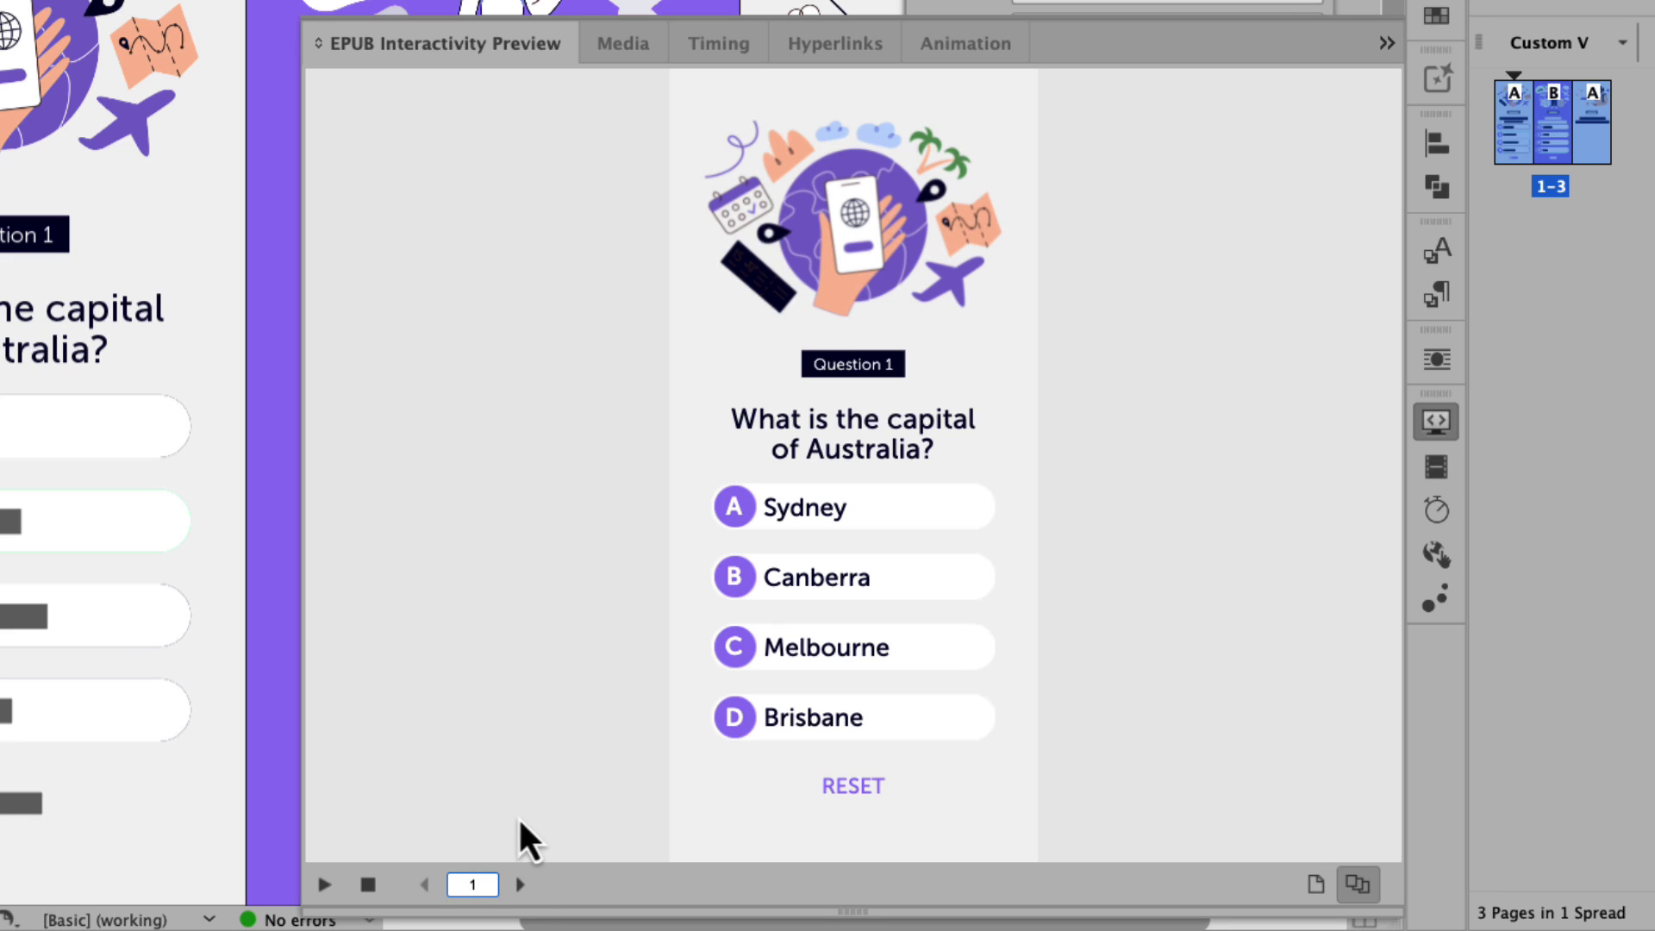
click(521, 885)
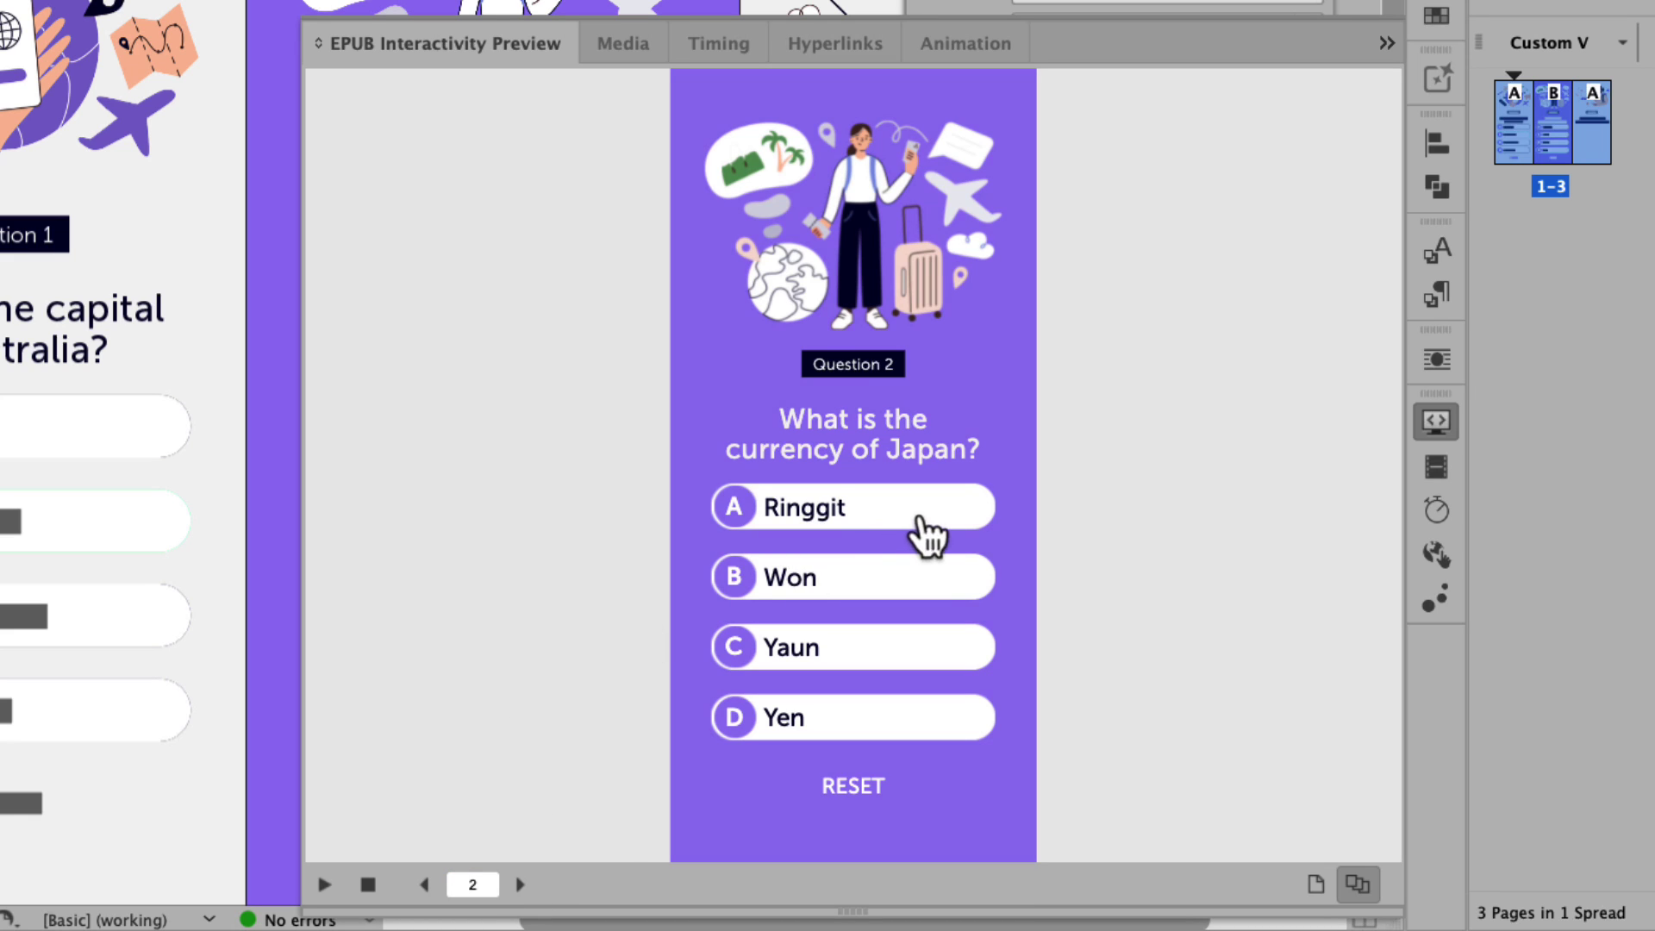
- Test answers A to D on the previewed Question 2 page, reset them, reveal Yen again and close the preview
click(952, 512)
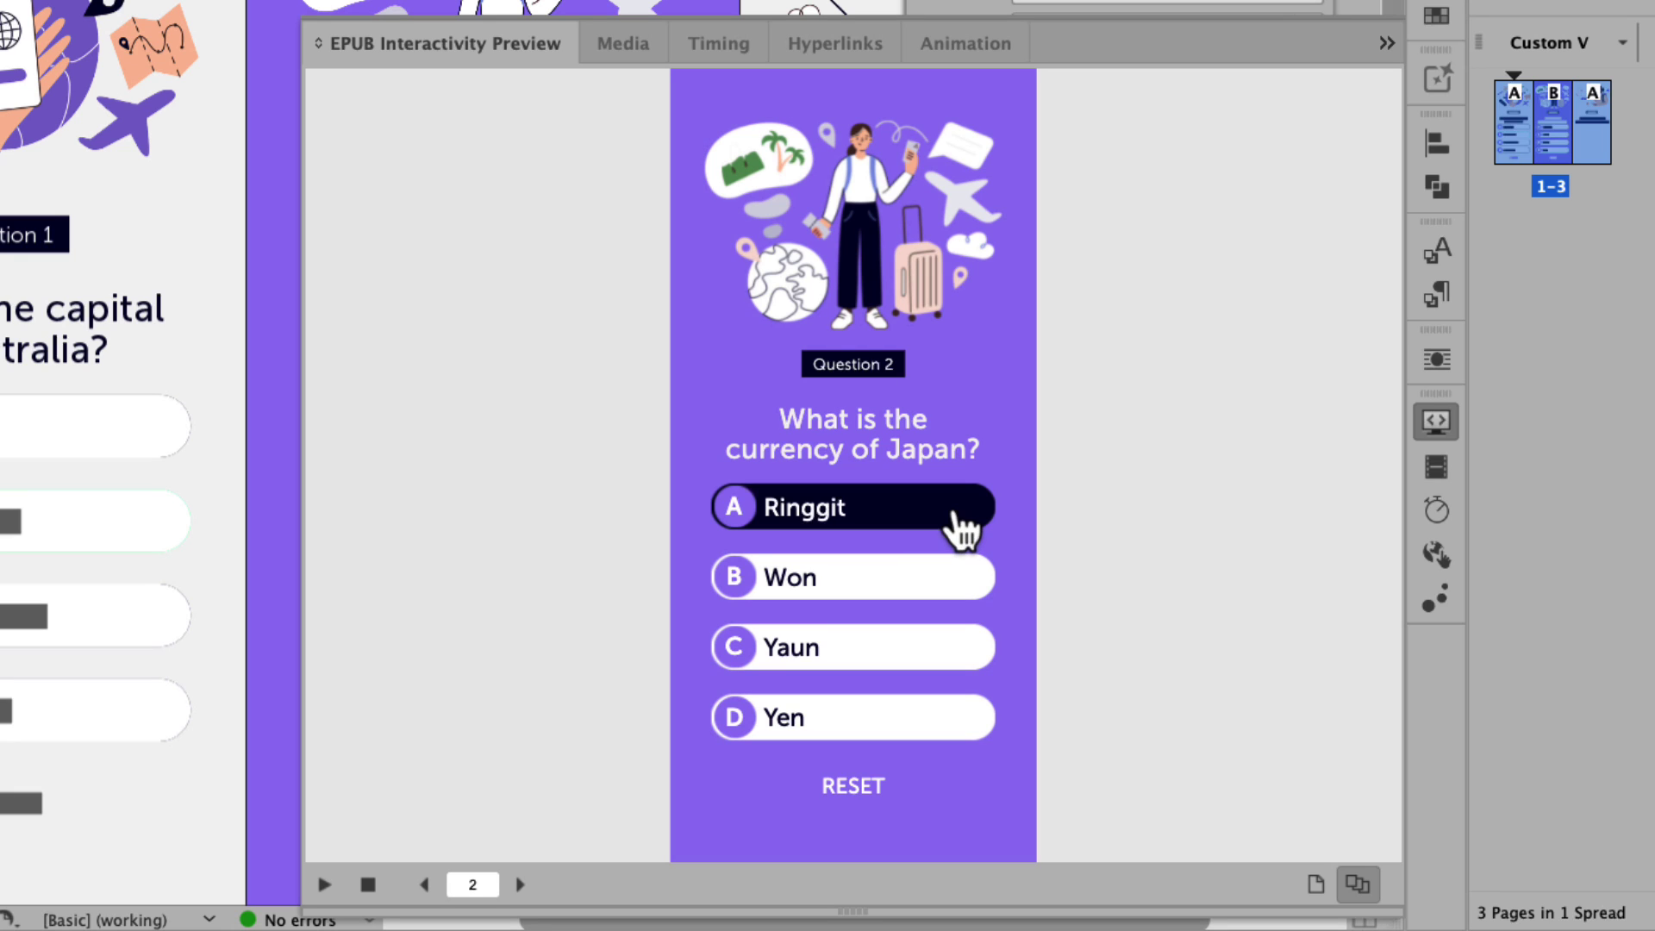
click(933, 573)
click(918, 648)
click(914, 724)
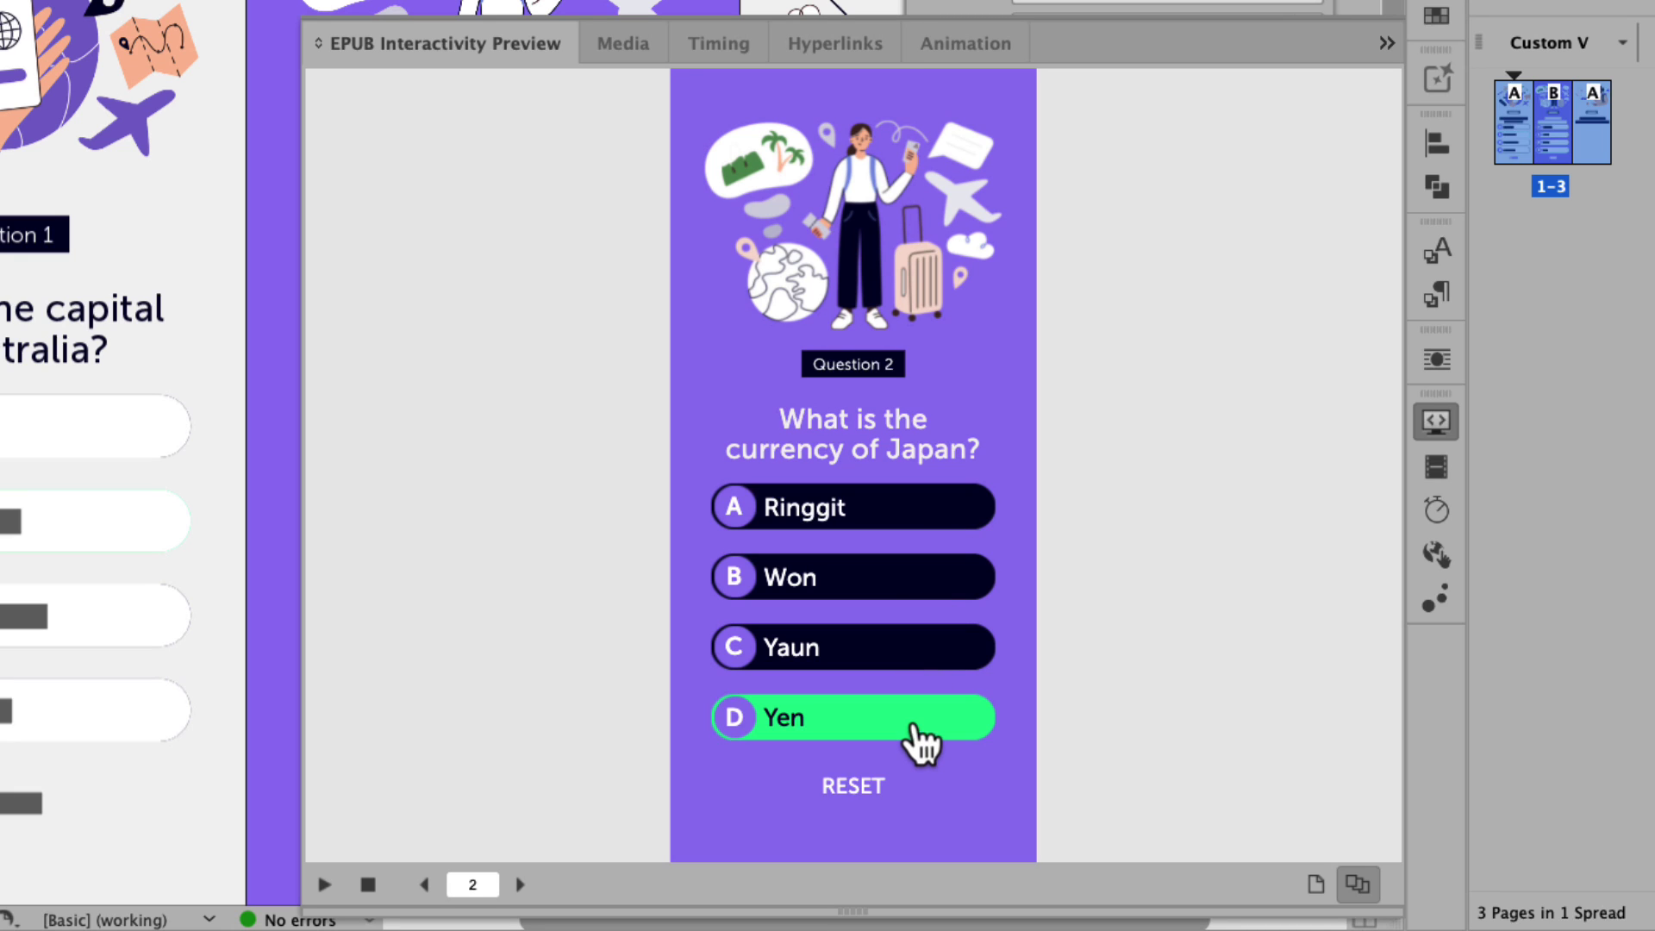
click(851, 791)
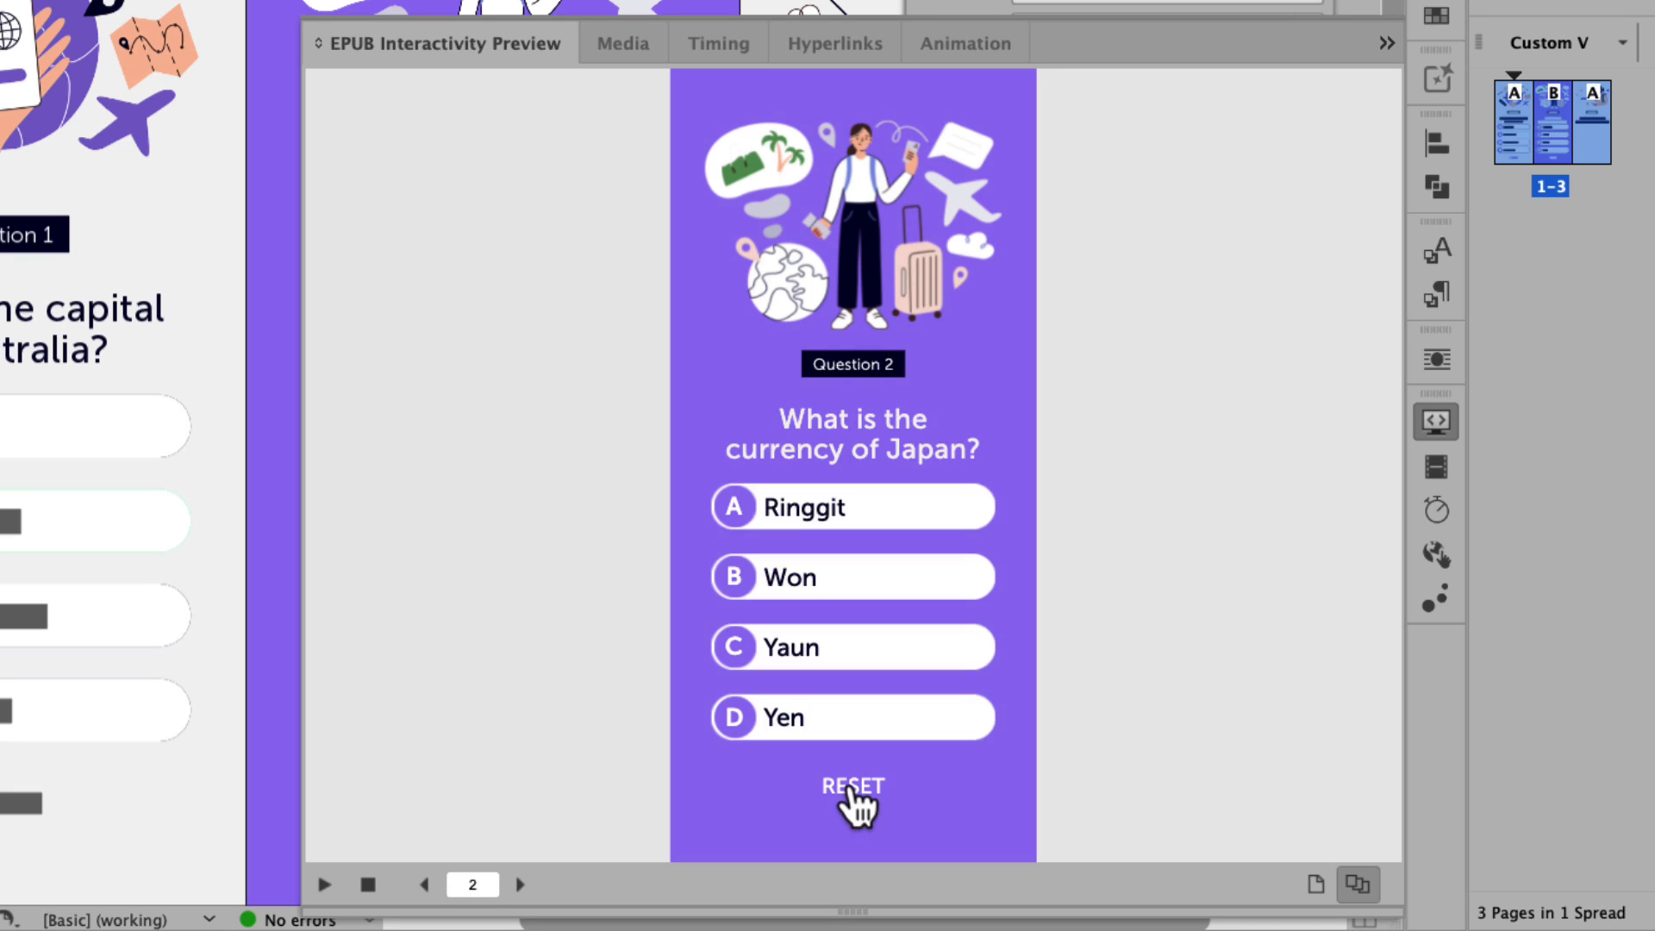
click(856, 728)
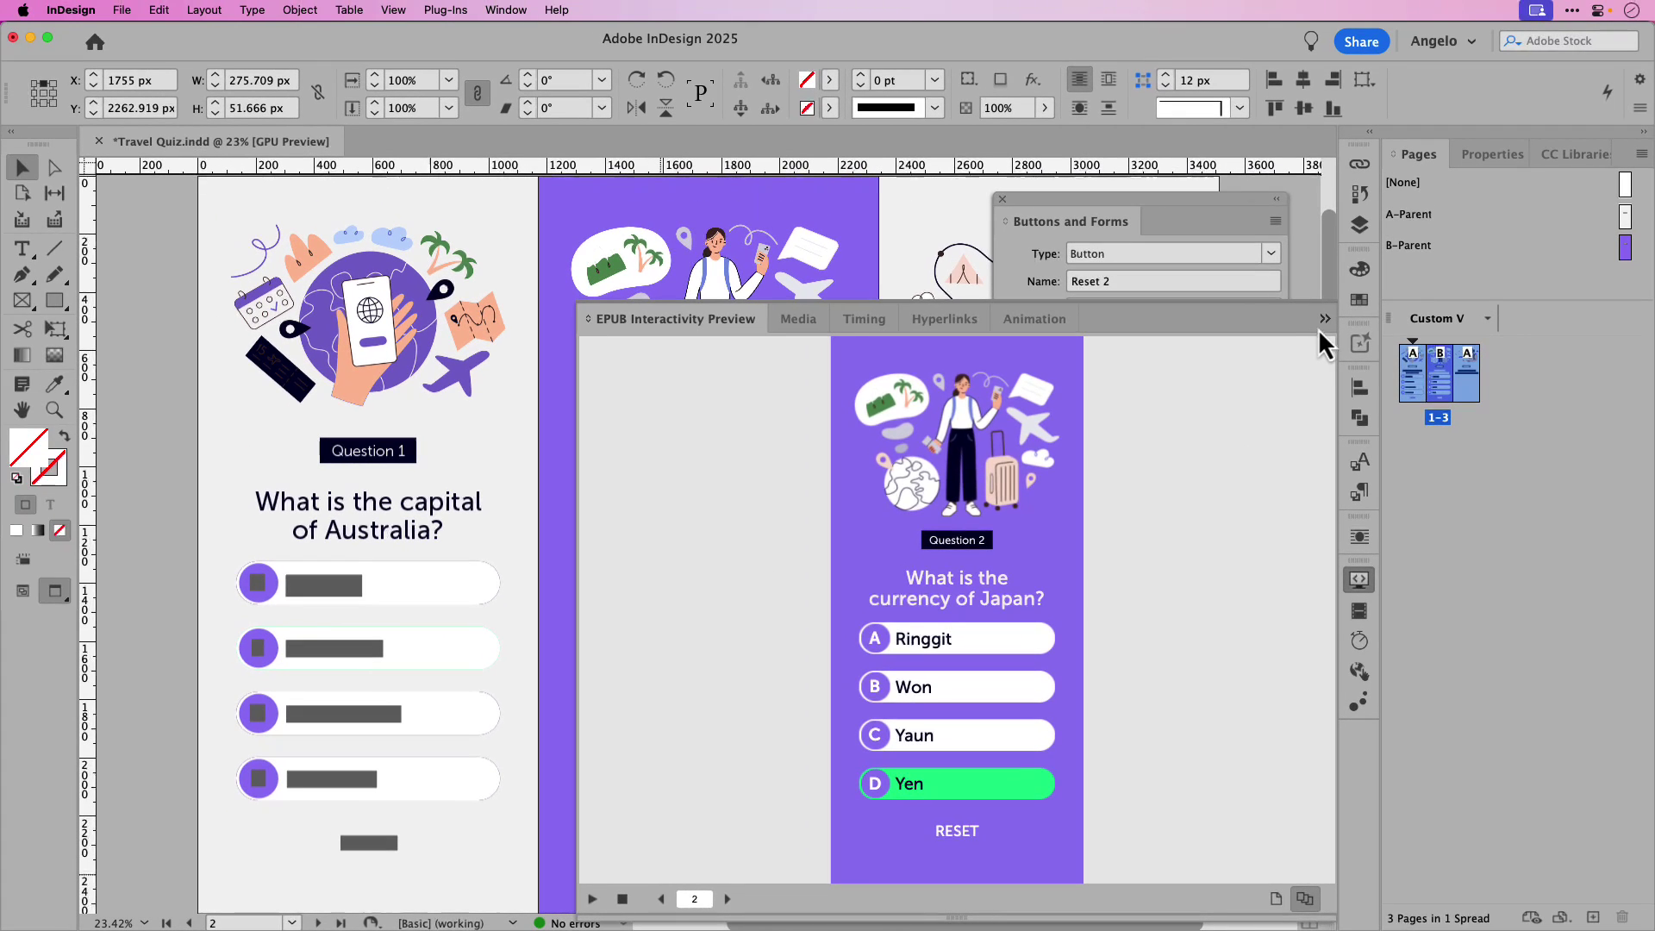
click(1320, 324)
click(892, 386)
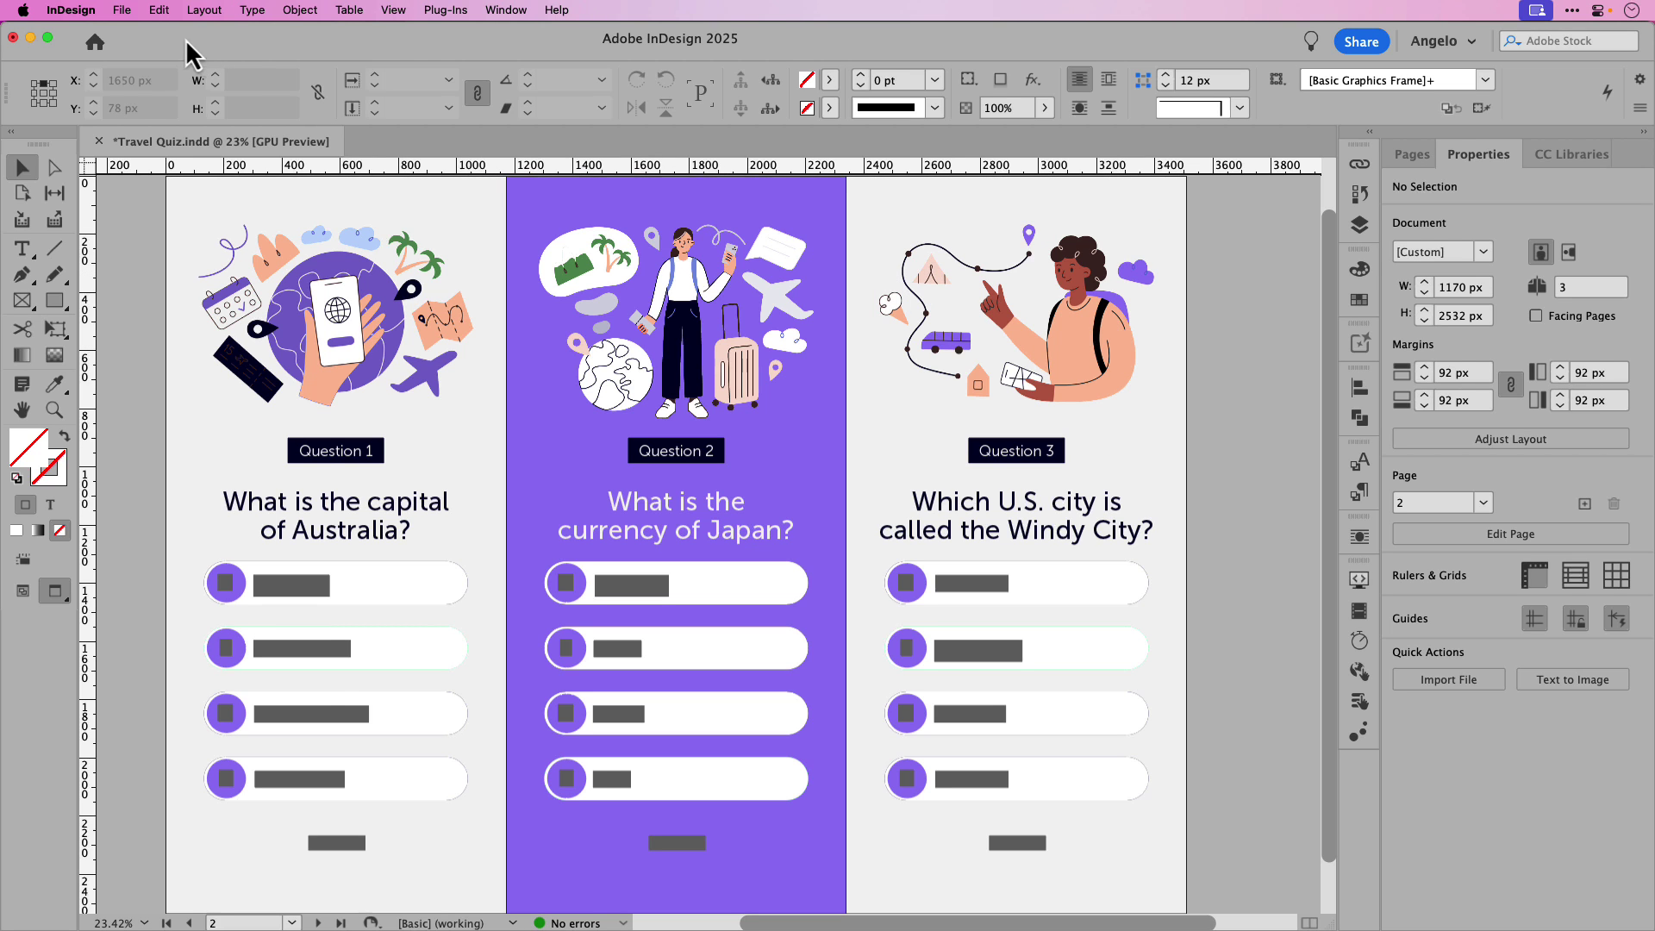
click(122, 10)
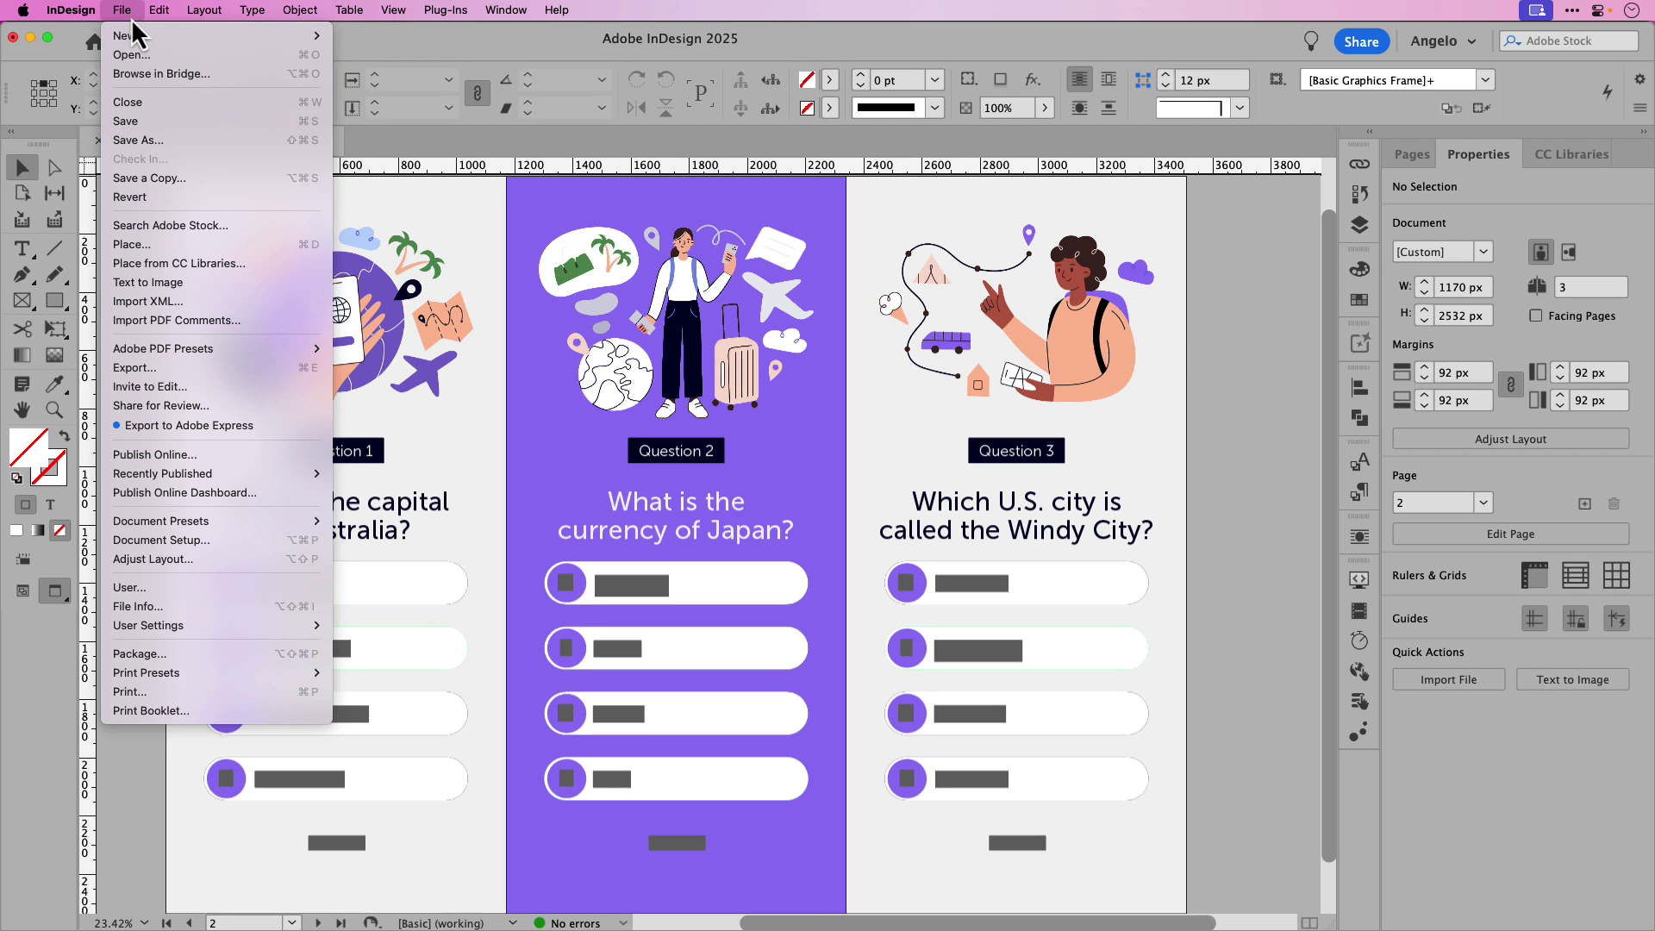
click(135, 367)
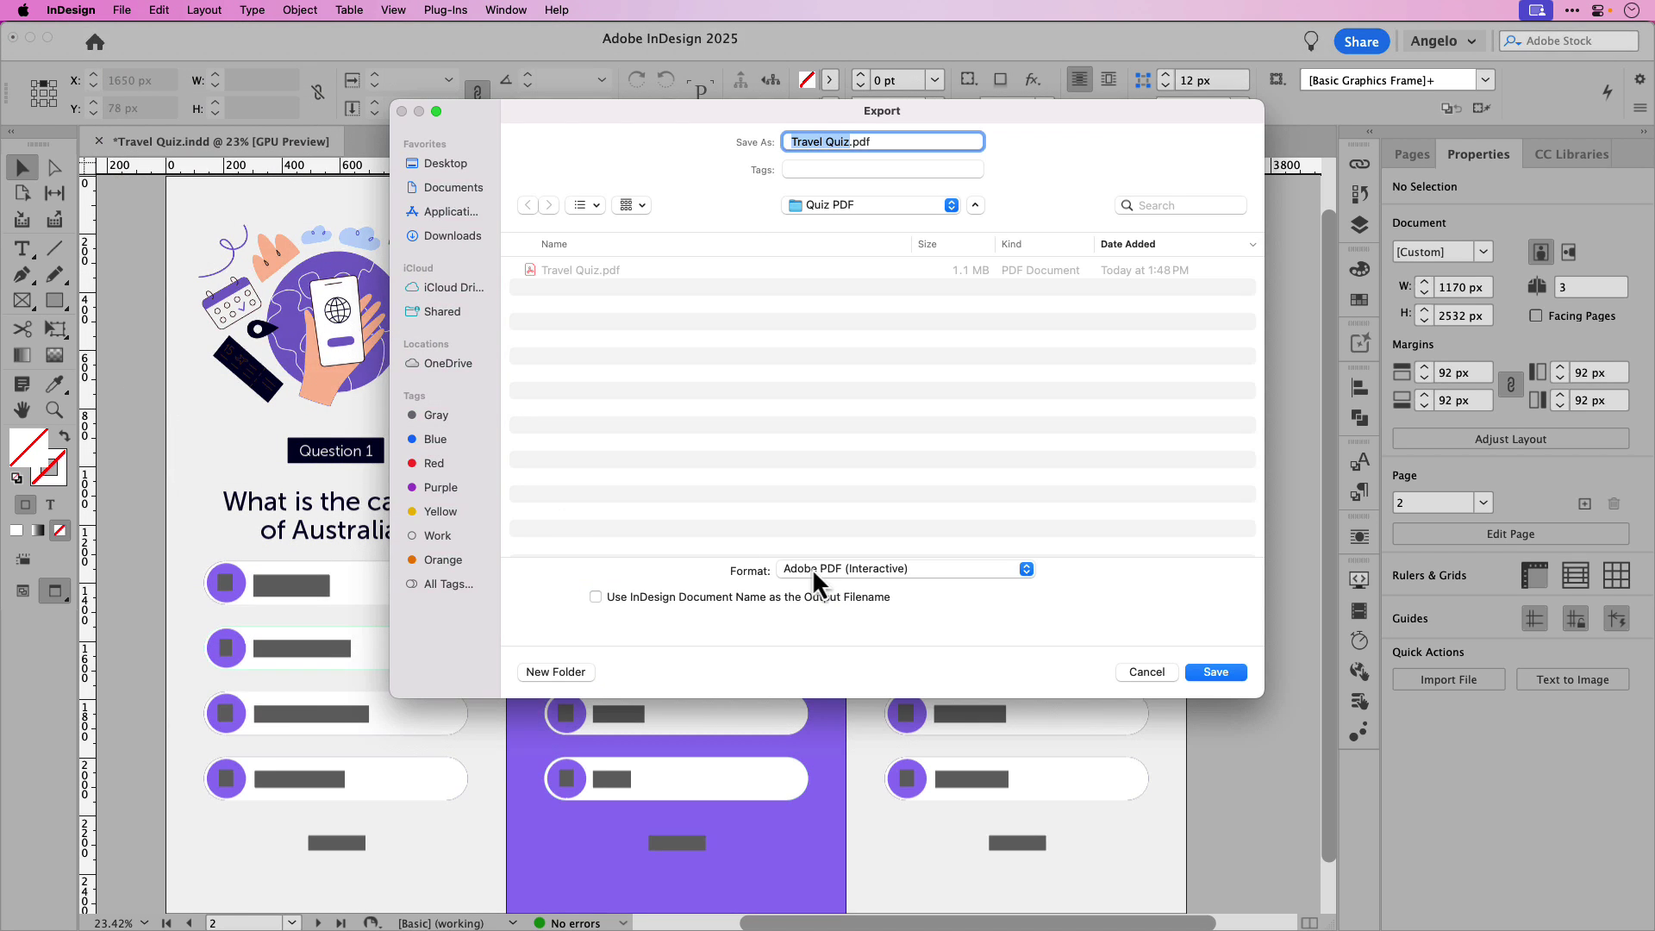
click(936, 591)
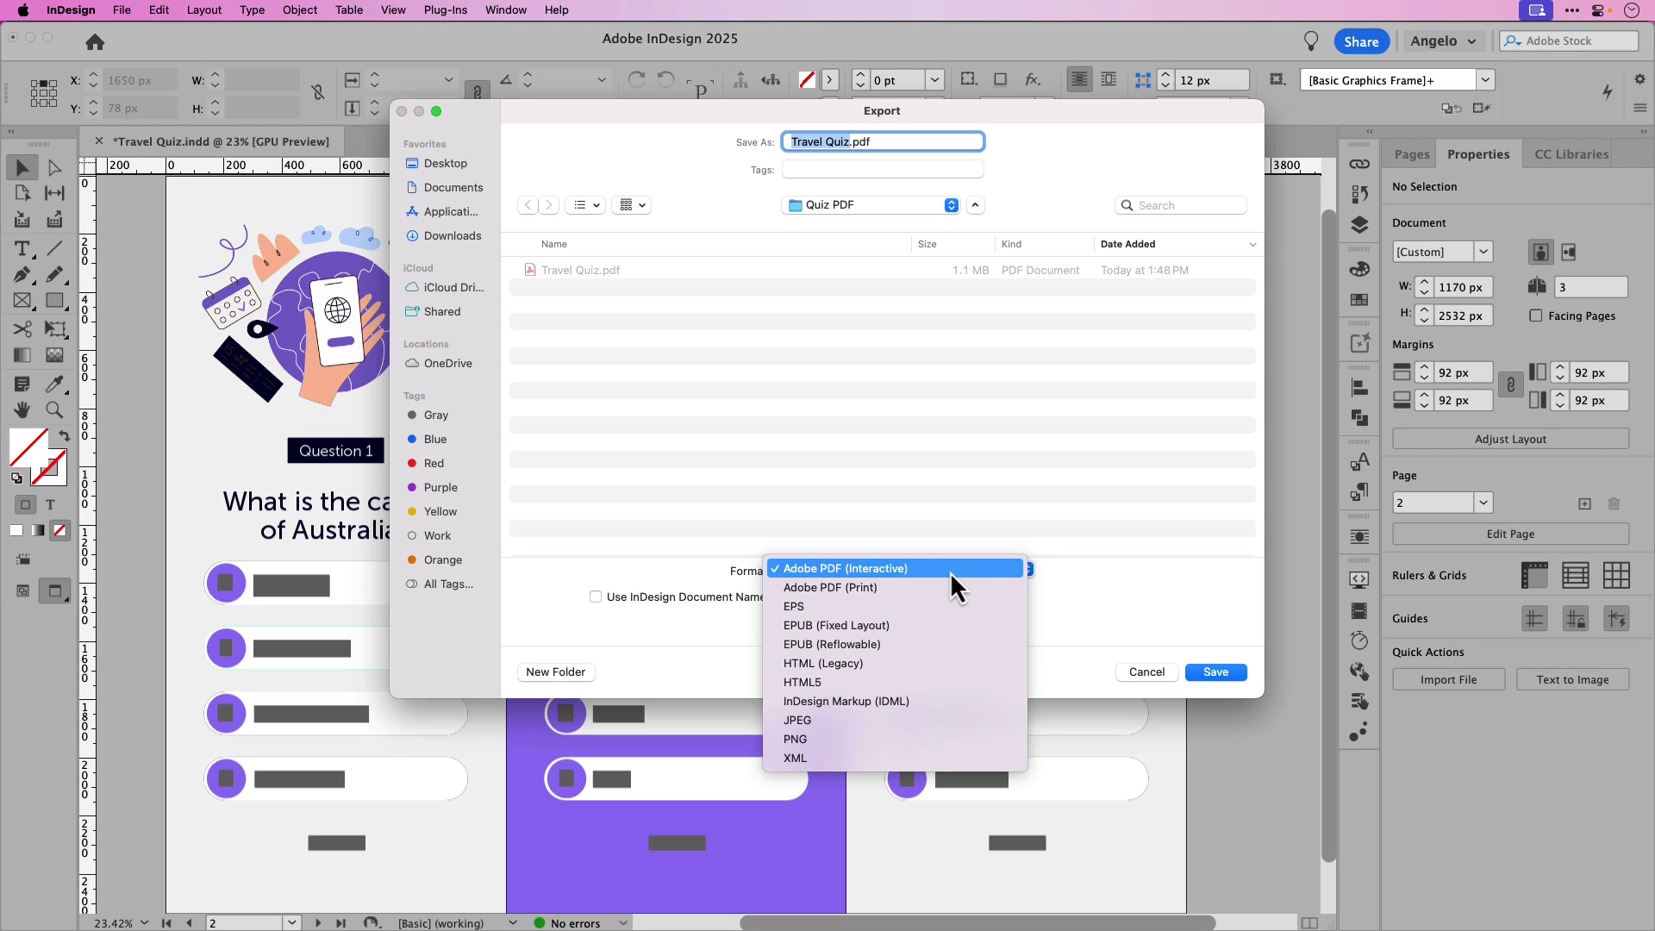
click(949, 571)
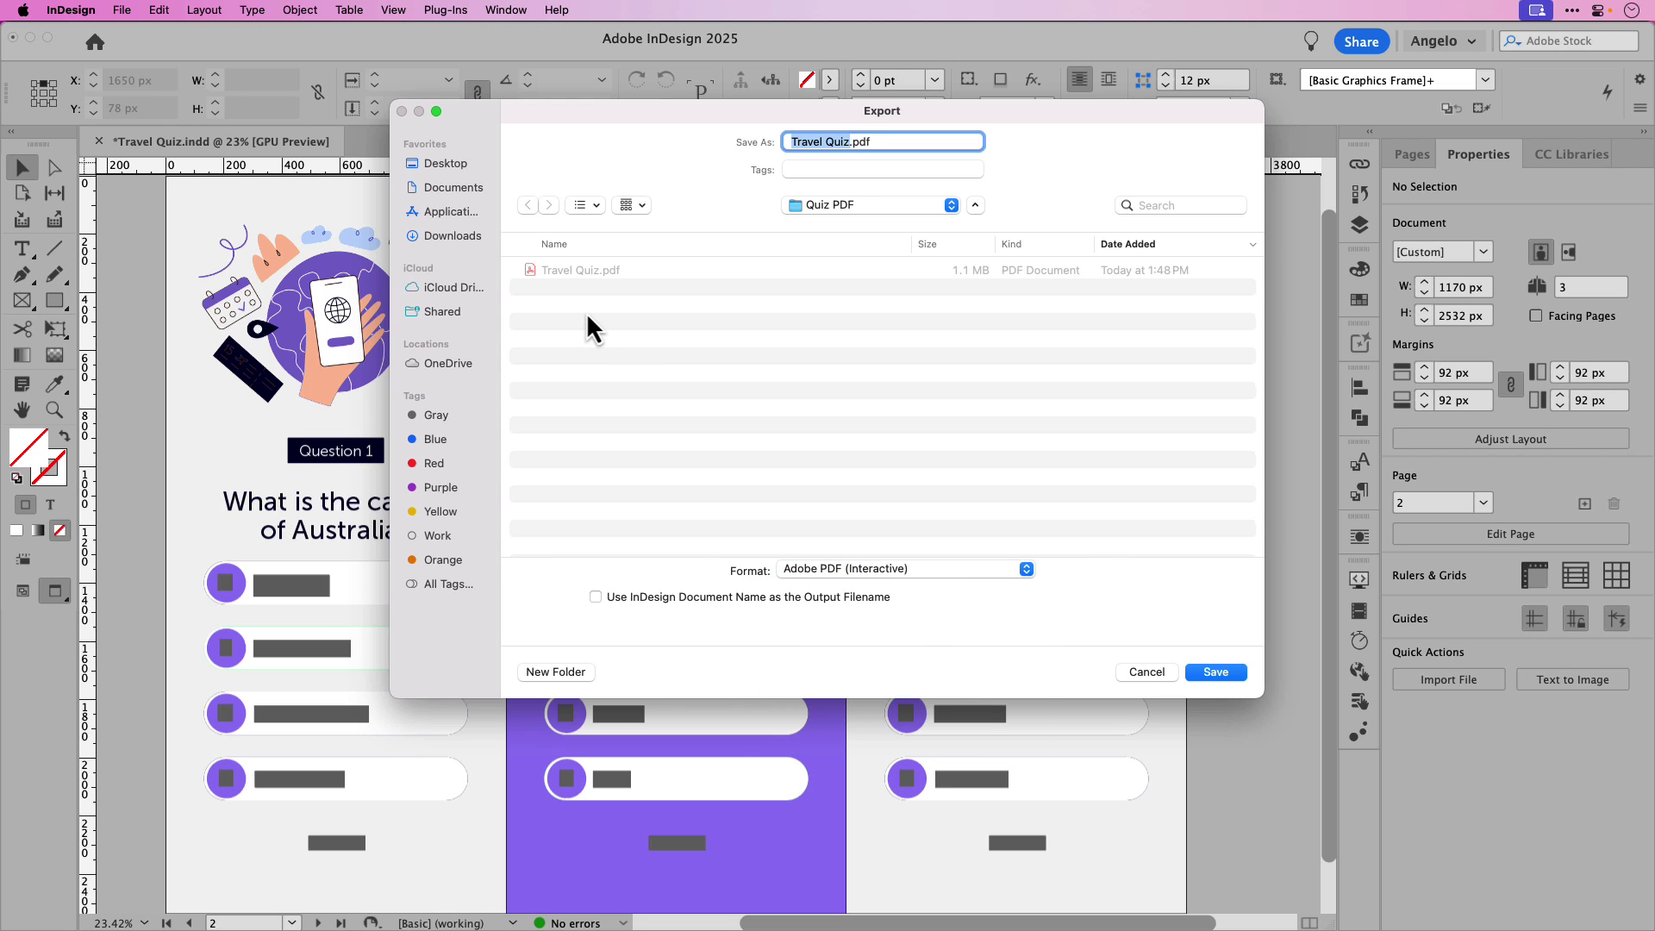
click(1146, 672)
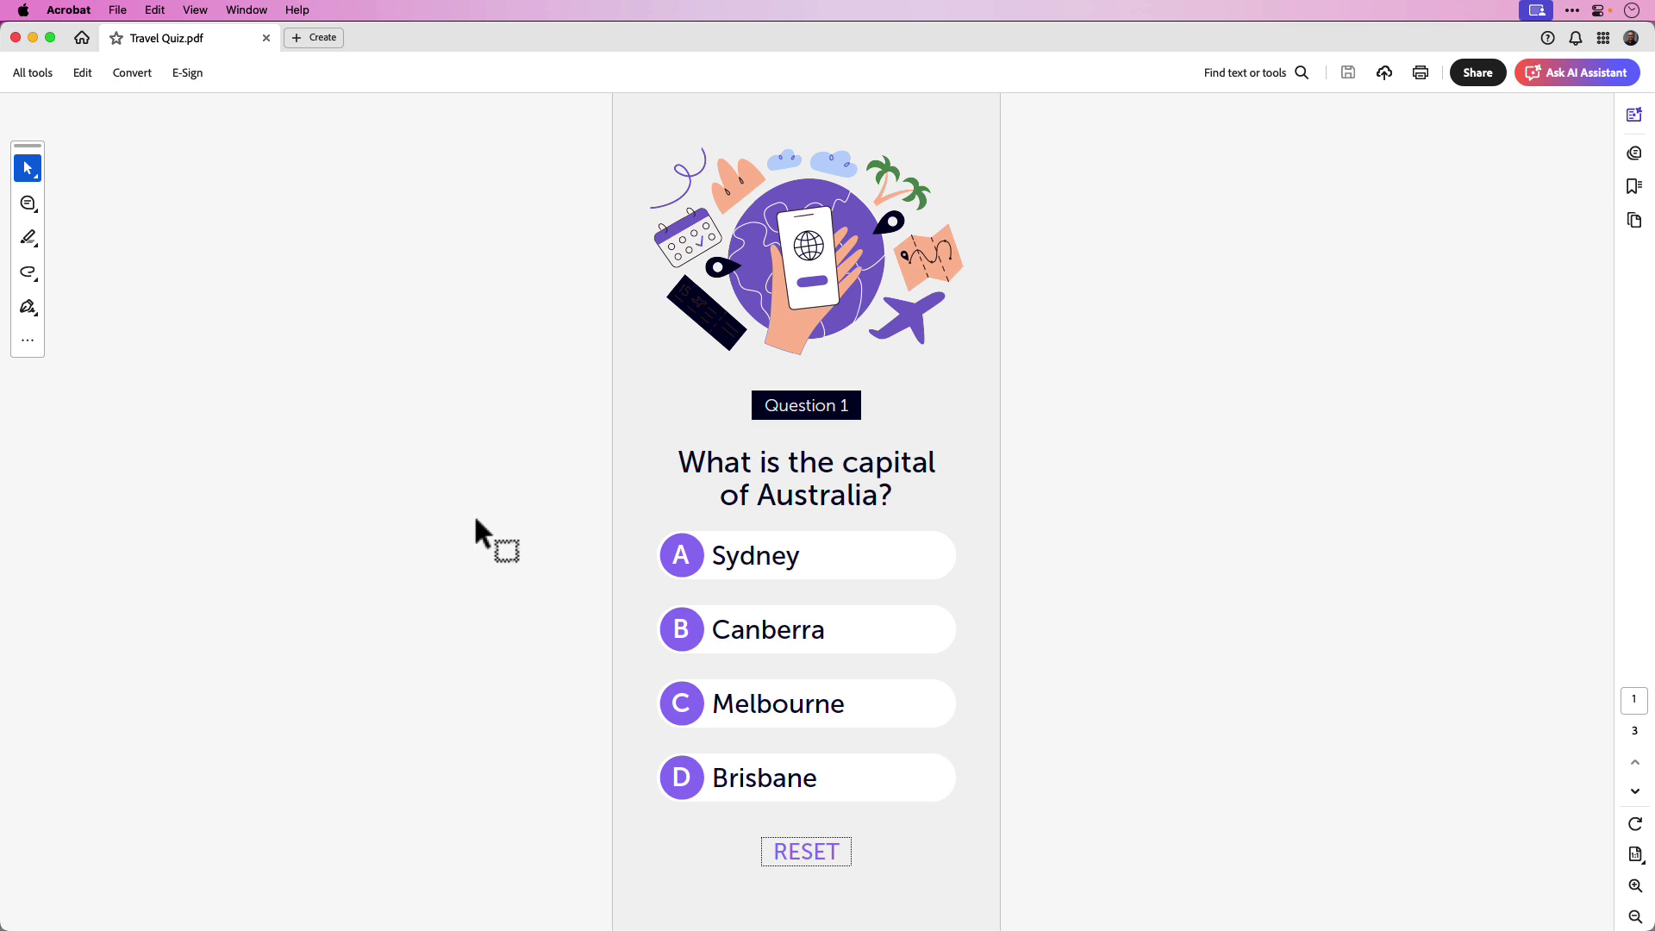
- In Acrobat, test all four Question 1 answers in Travel Quiz.pdf, reset them and reveal Canberra
click(875, 573)
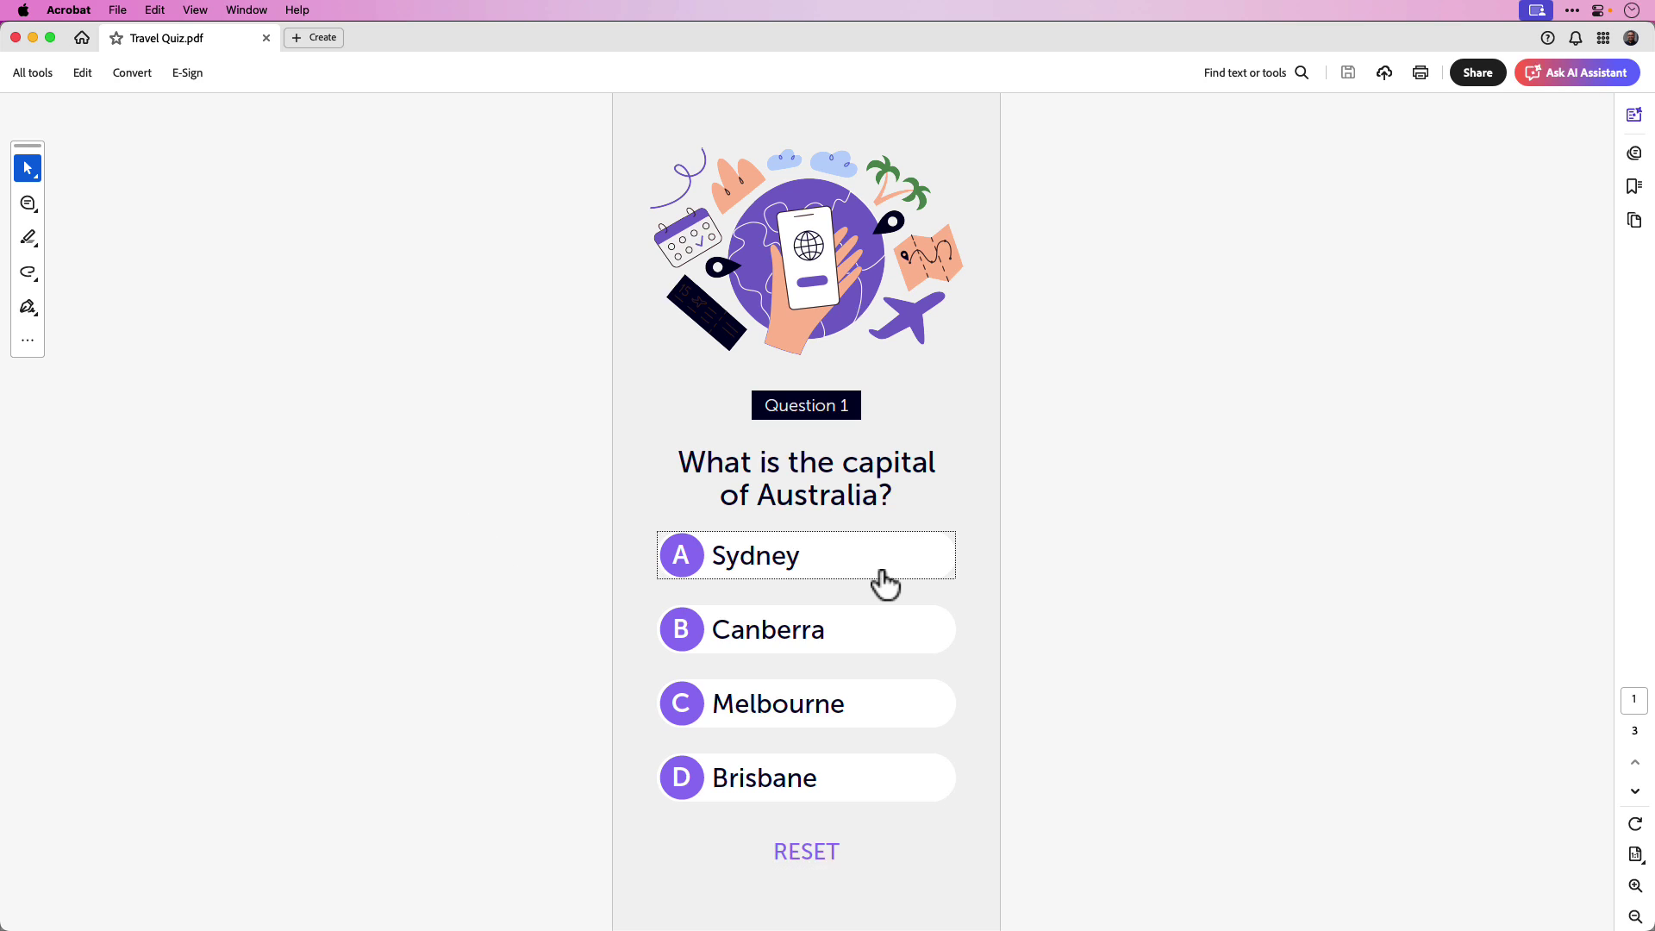
click(870, 648)
click(858, 720)
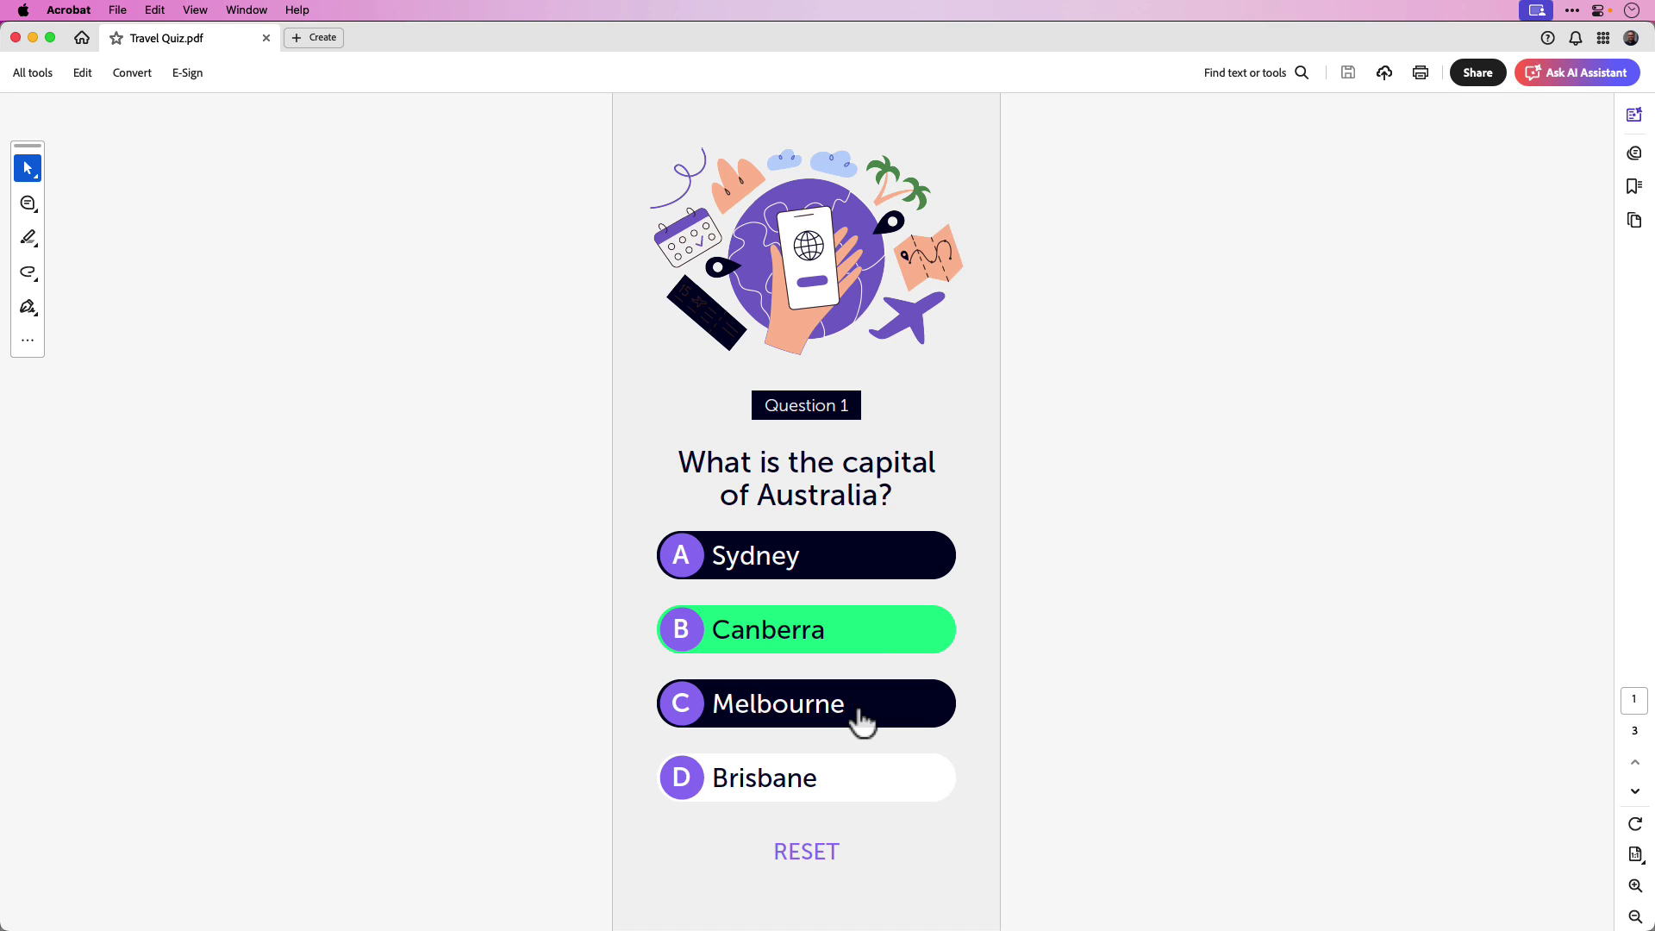
click(854, 798)
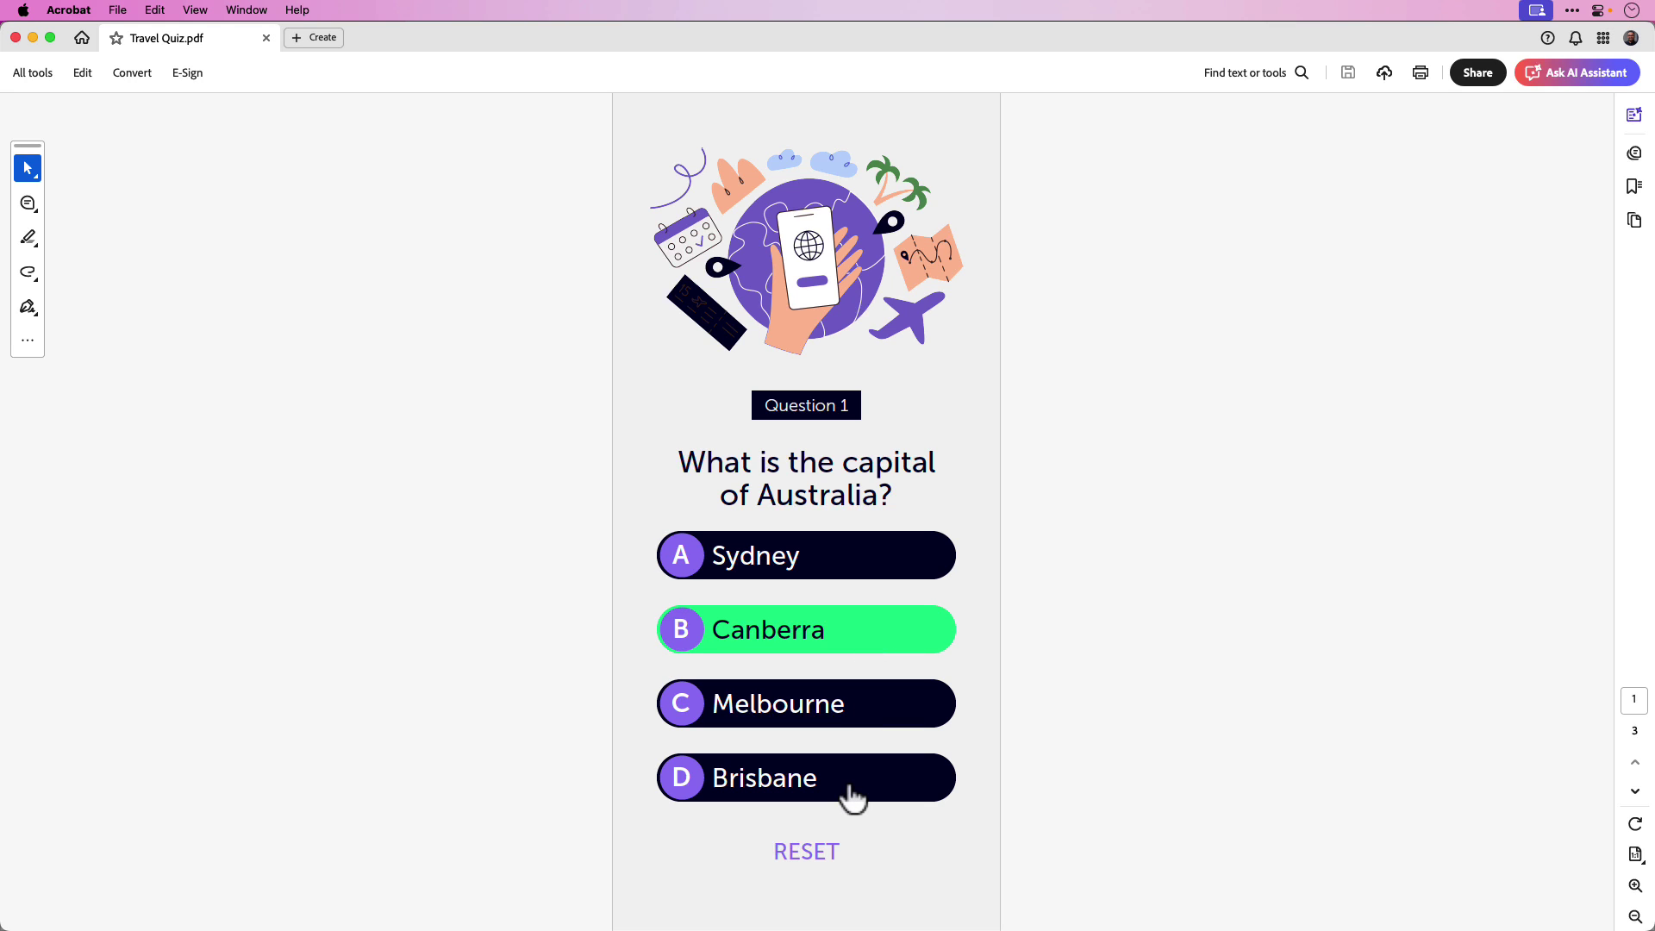
click(820, 862)
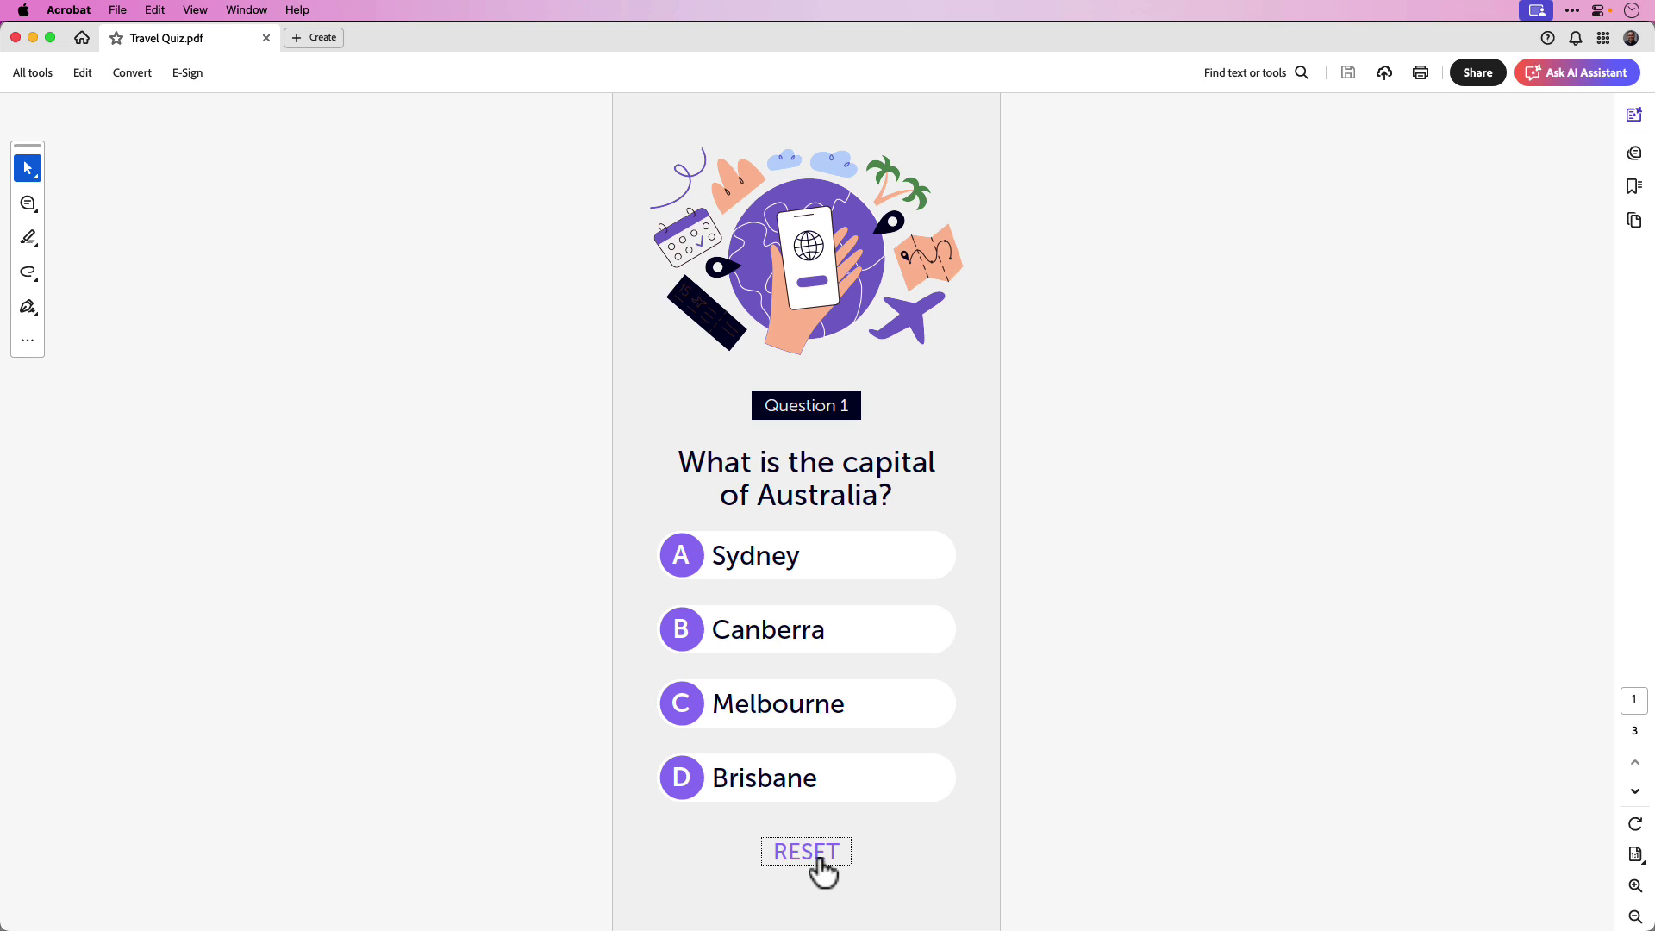
click(869, 653)
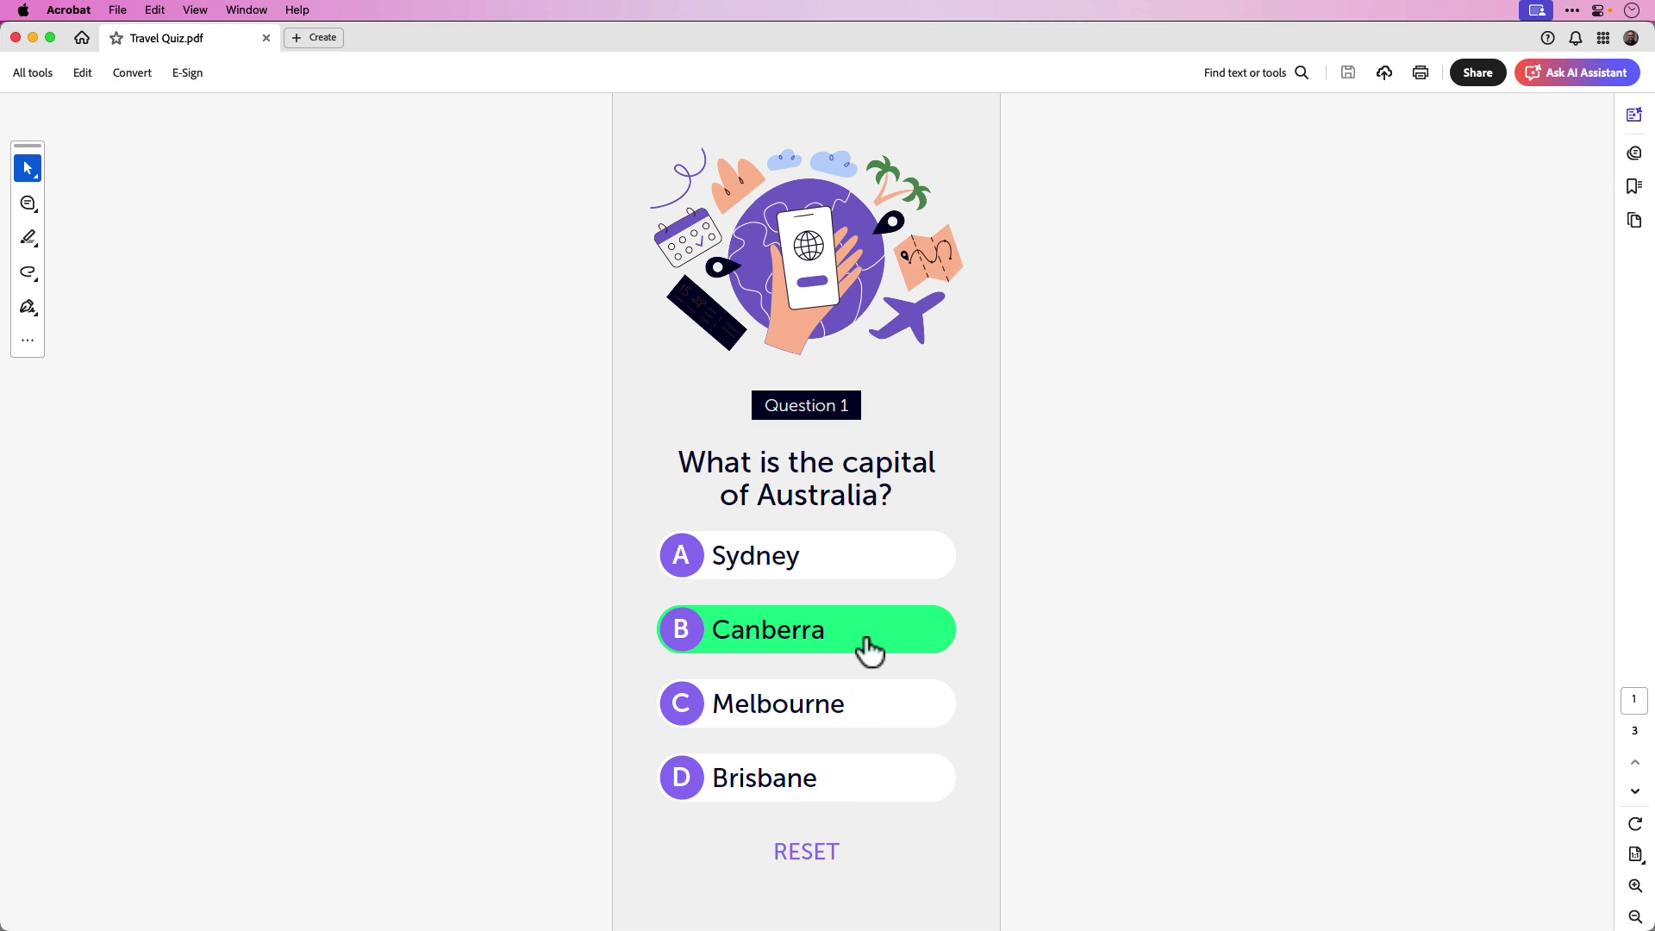
- Go to Question 2 in the PDF, test all four currency answers, reset them and reveal Yen
click(1634, 791)
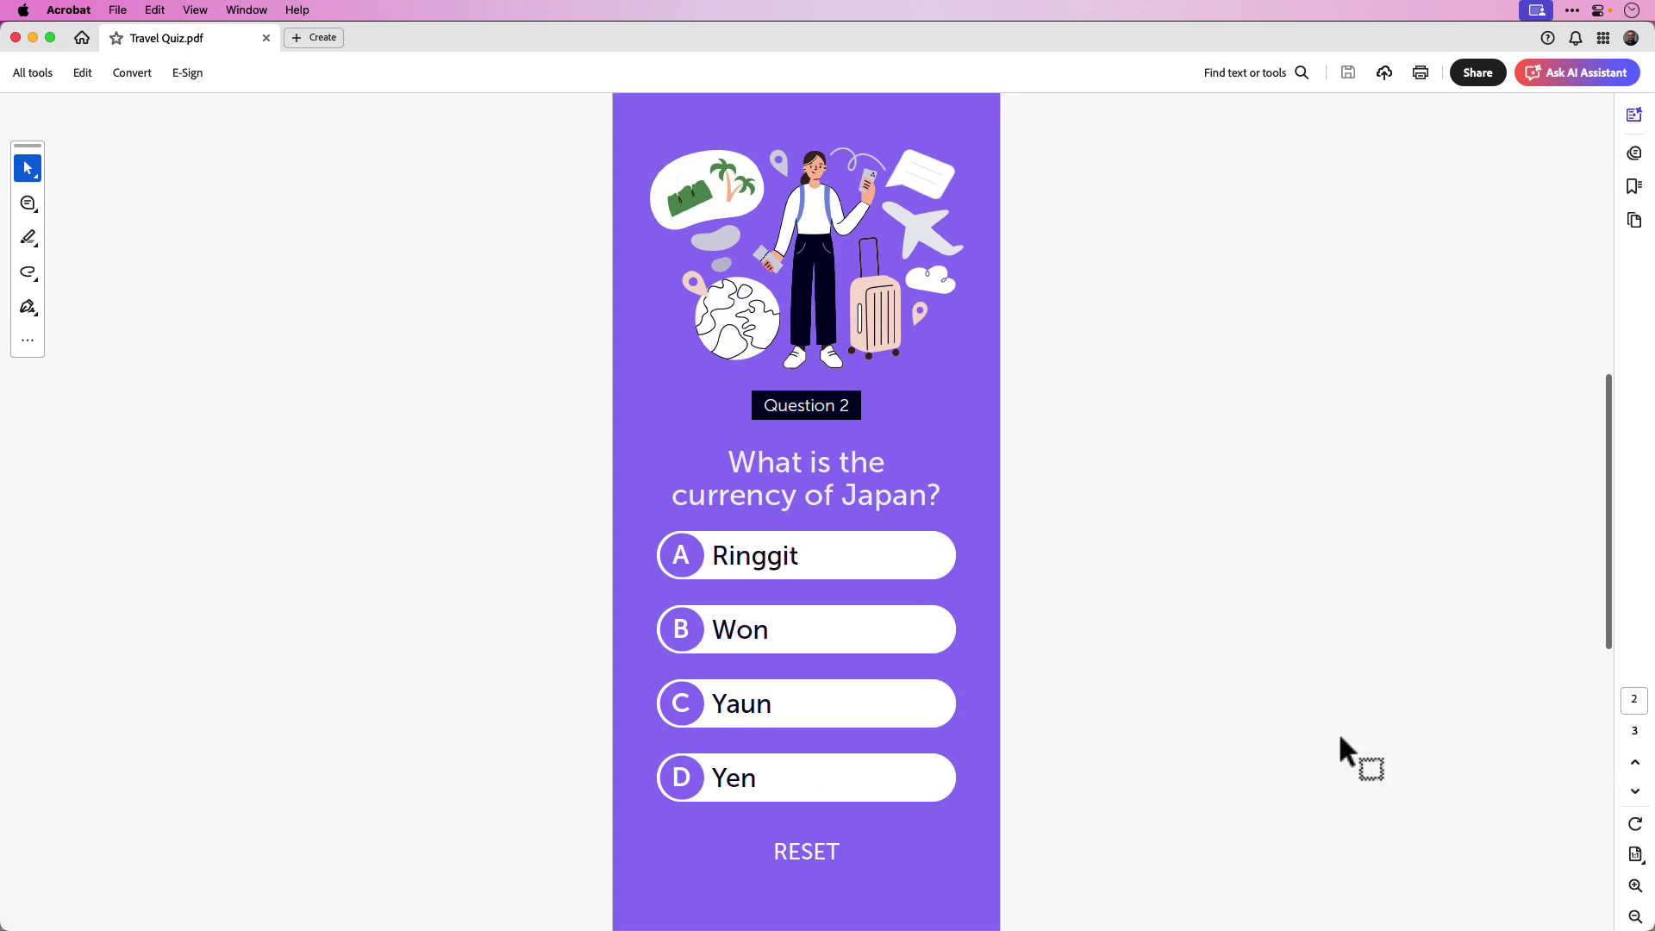
click(885, 569)
click(875, 640)
click(877, 714)
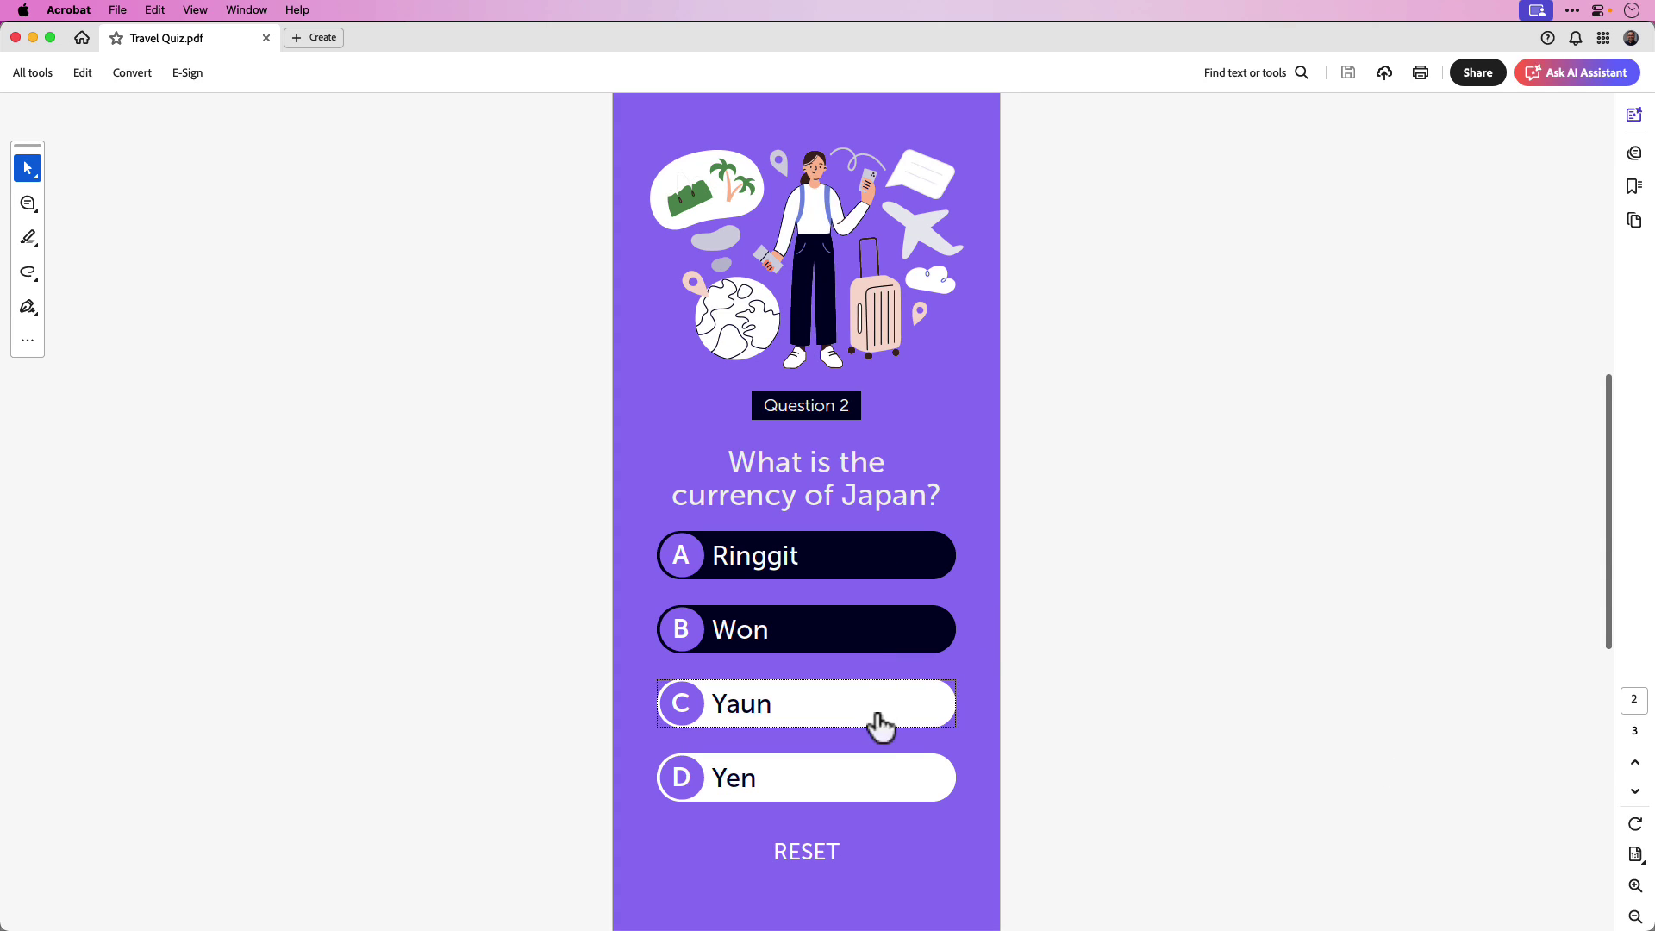
click(868, 787)
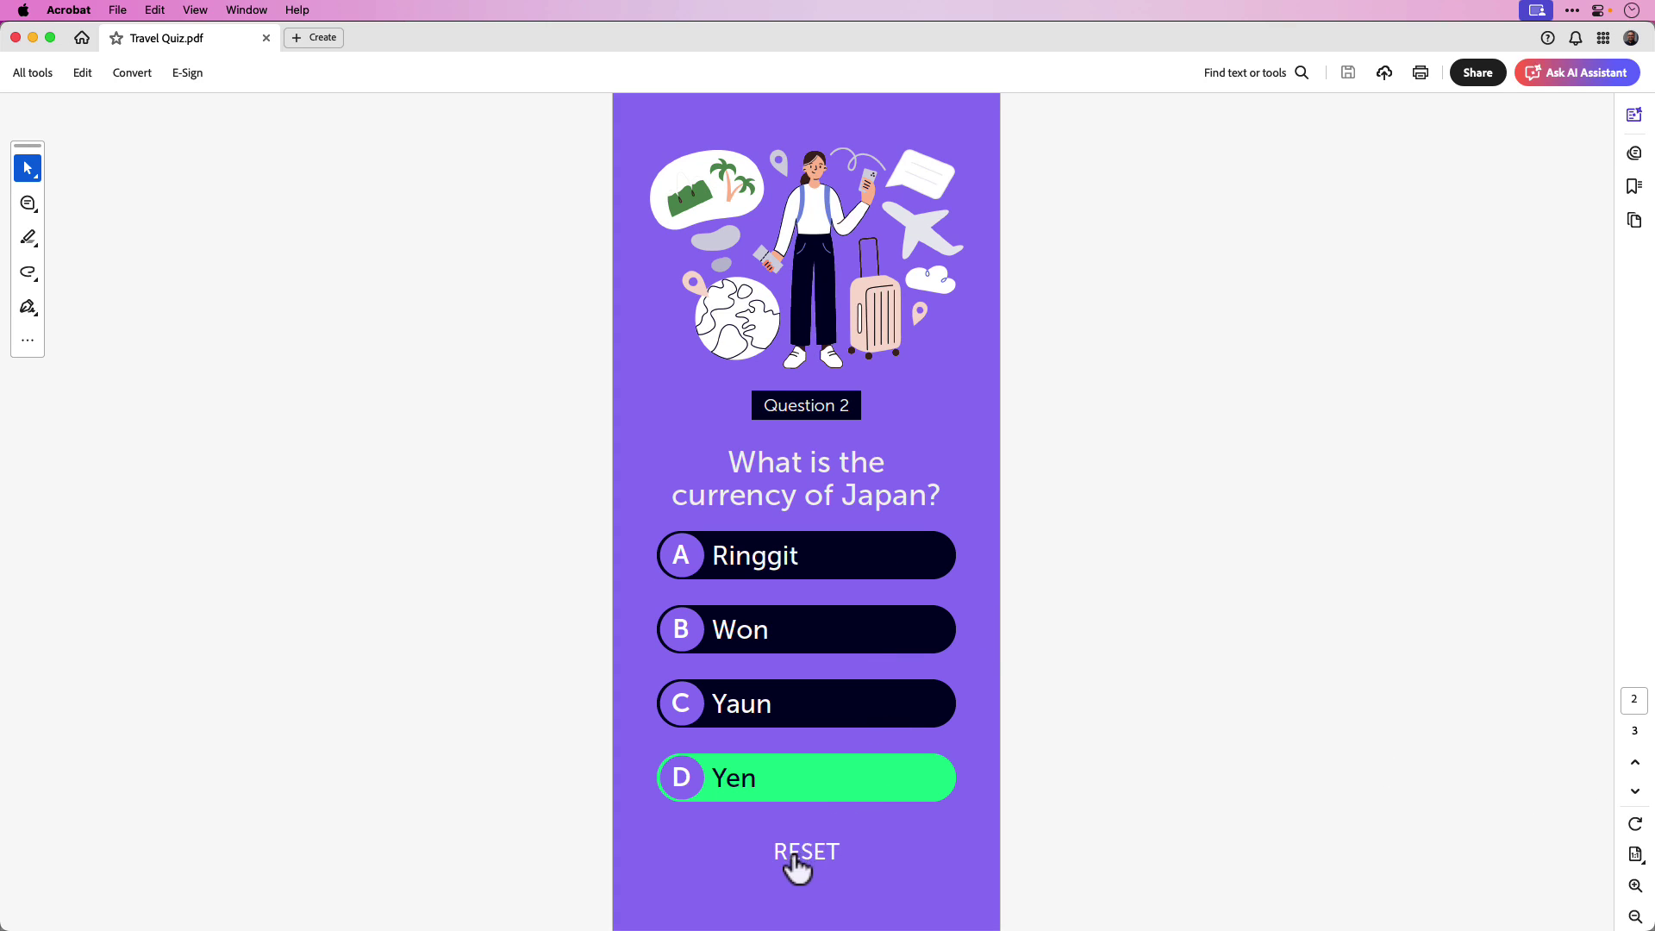
click(793, 858)
click(862, 780)
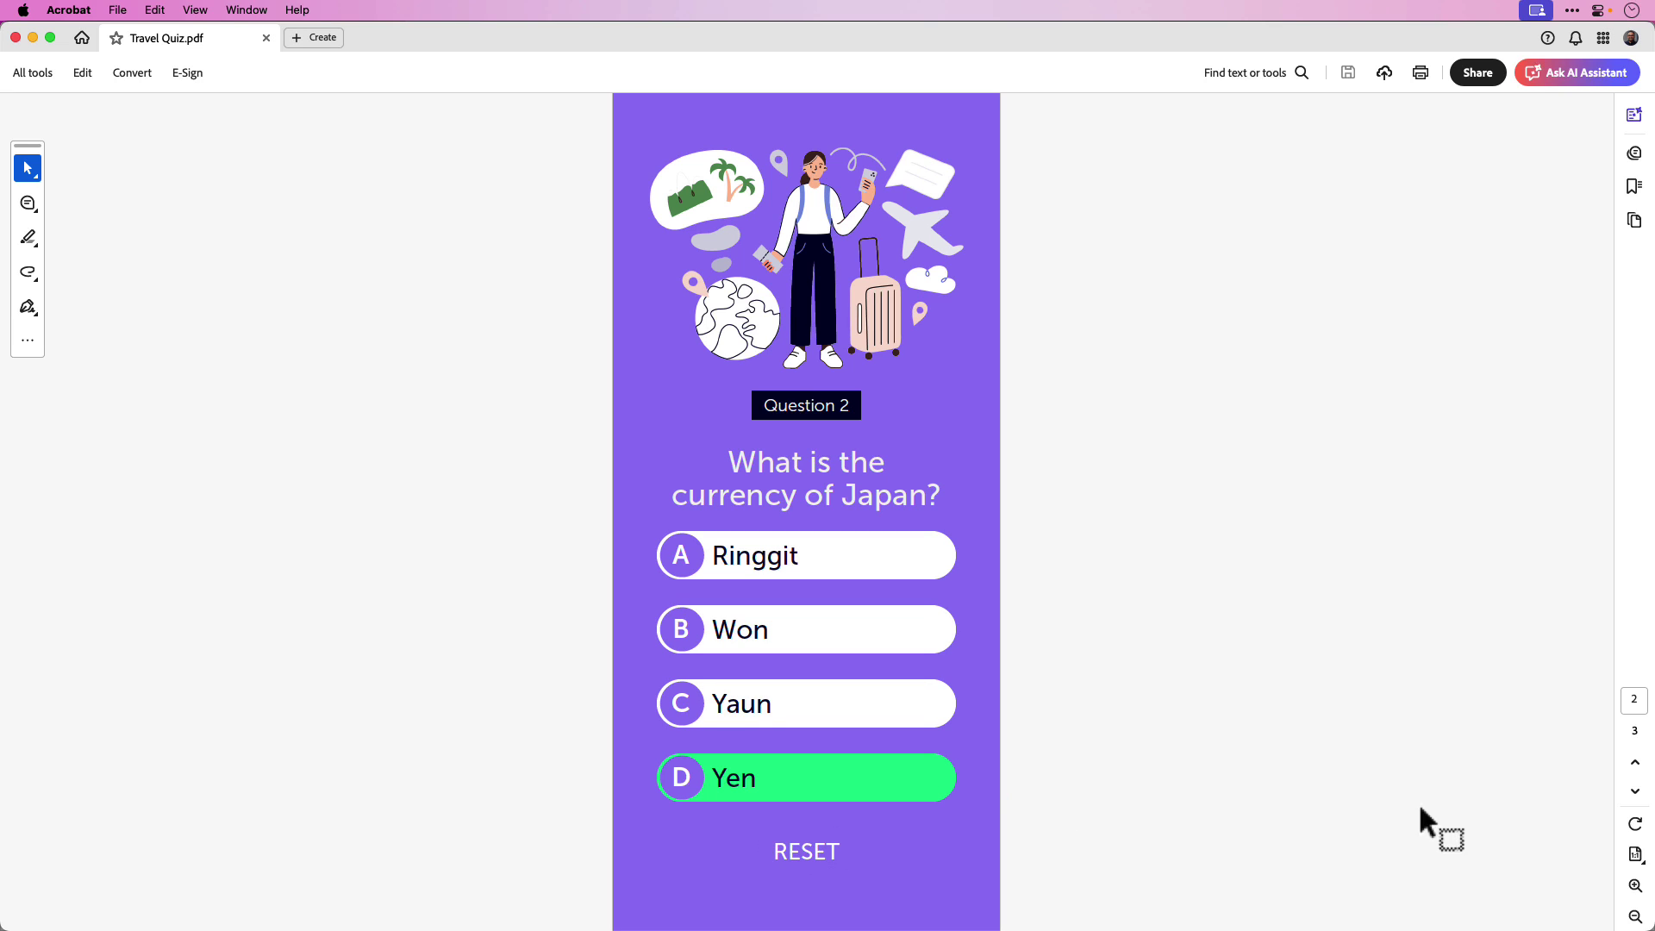
- Go to Question 3 in the PDF, test all four city answers, reset them and reveal Chicago
click(1635, 791)
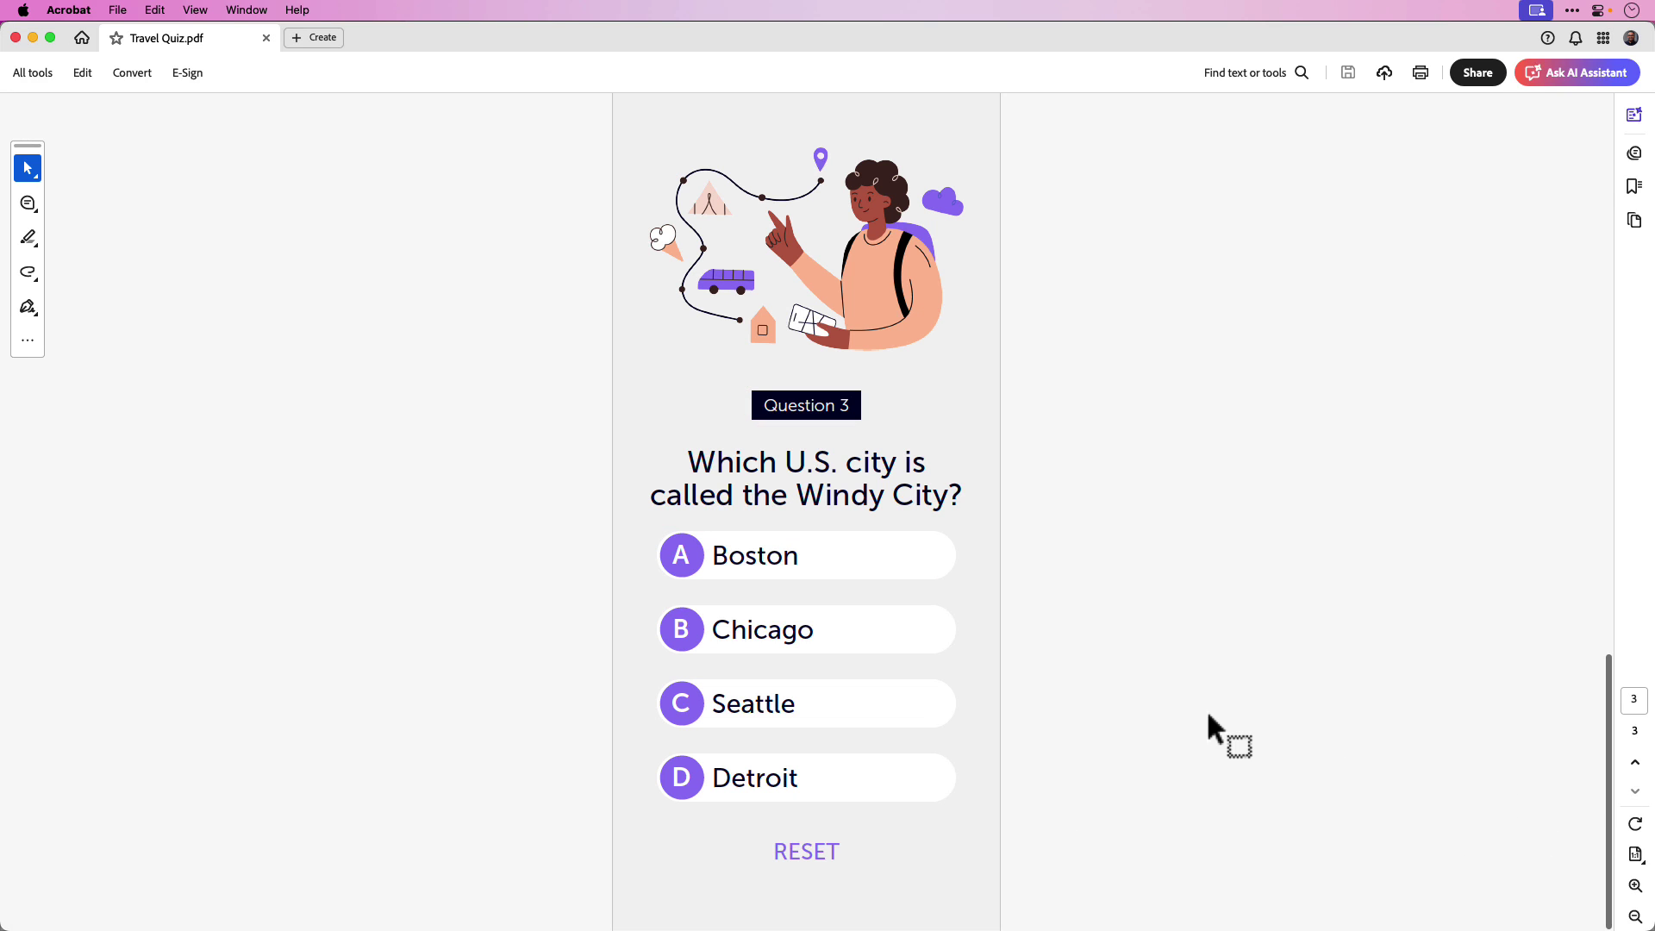
click(904, 650)
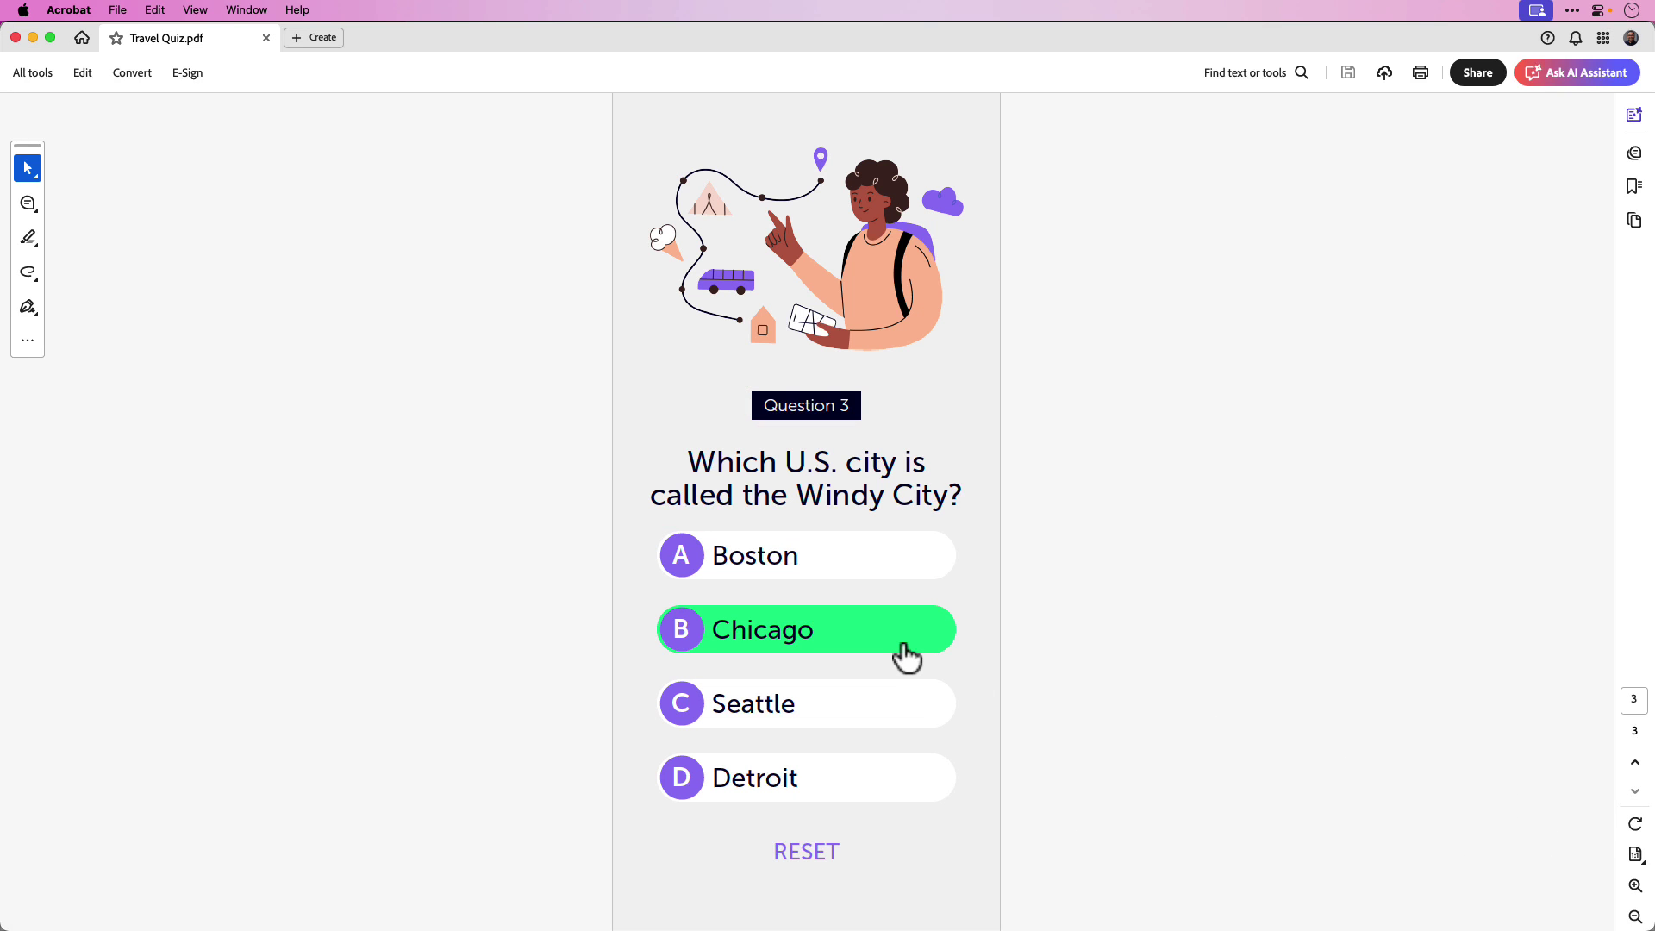
click(894, 702)
click(875, 800)
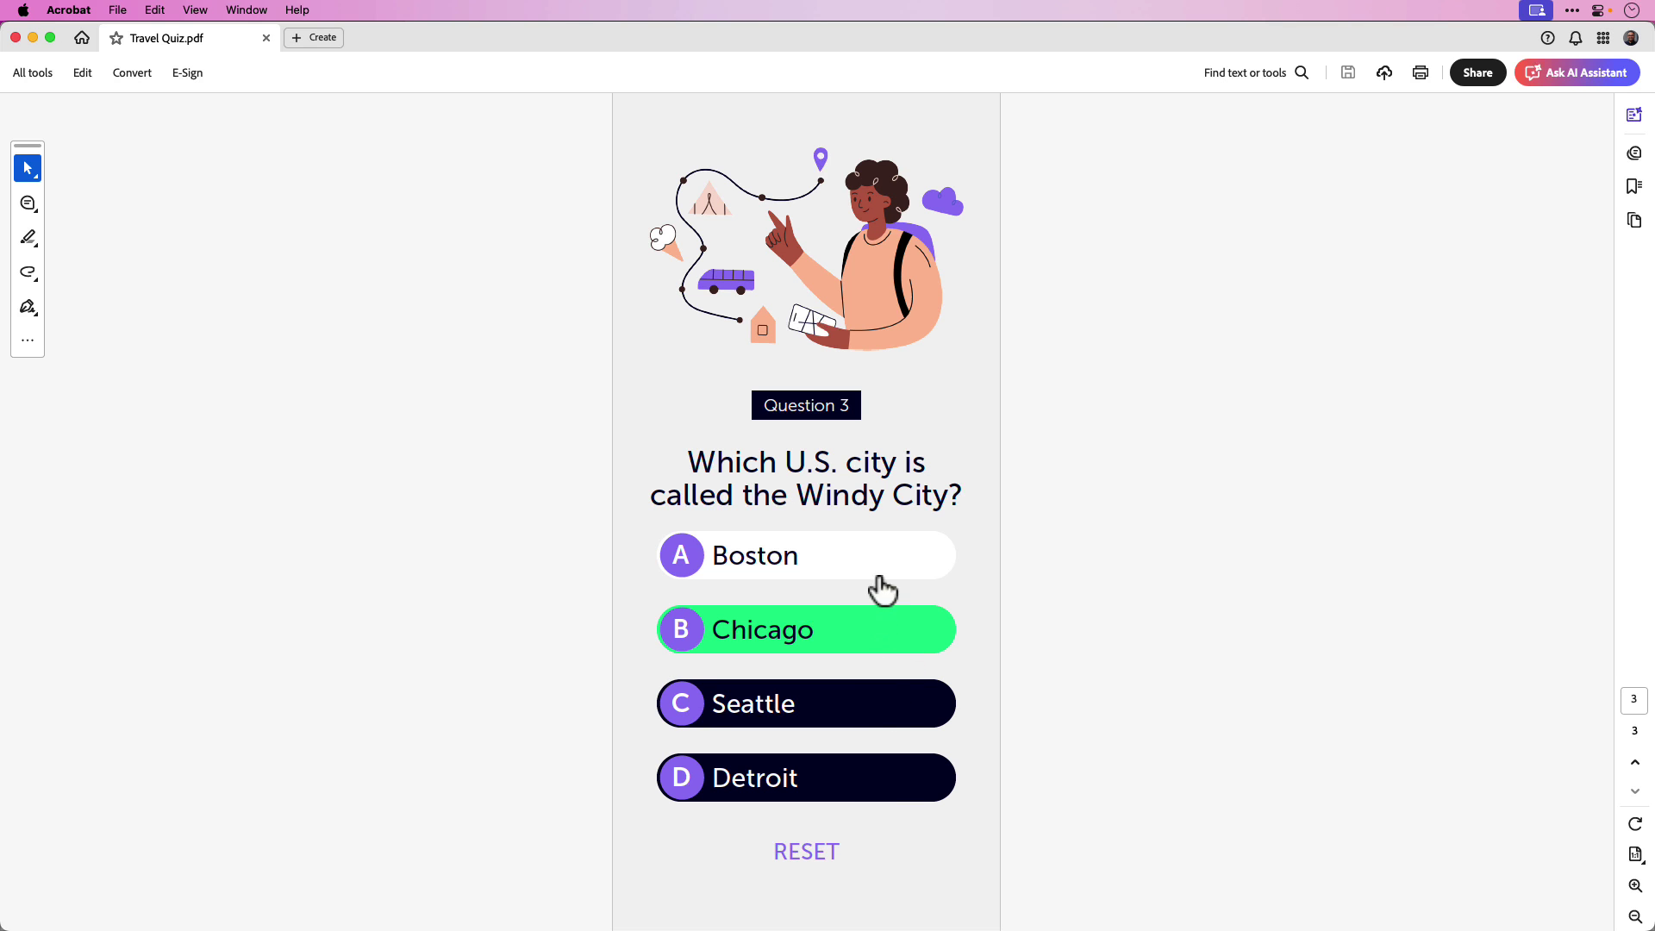
click(876, 583)
click(815, 854)
click(861, 648)
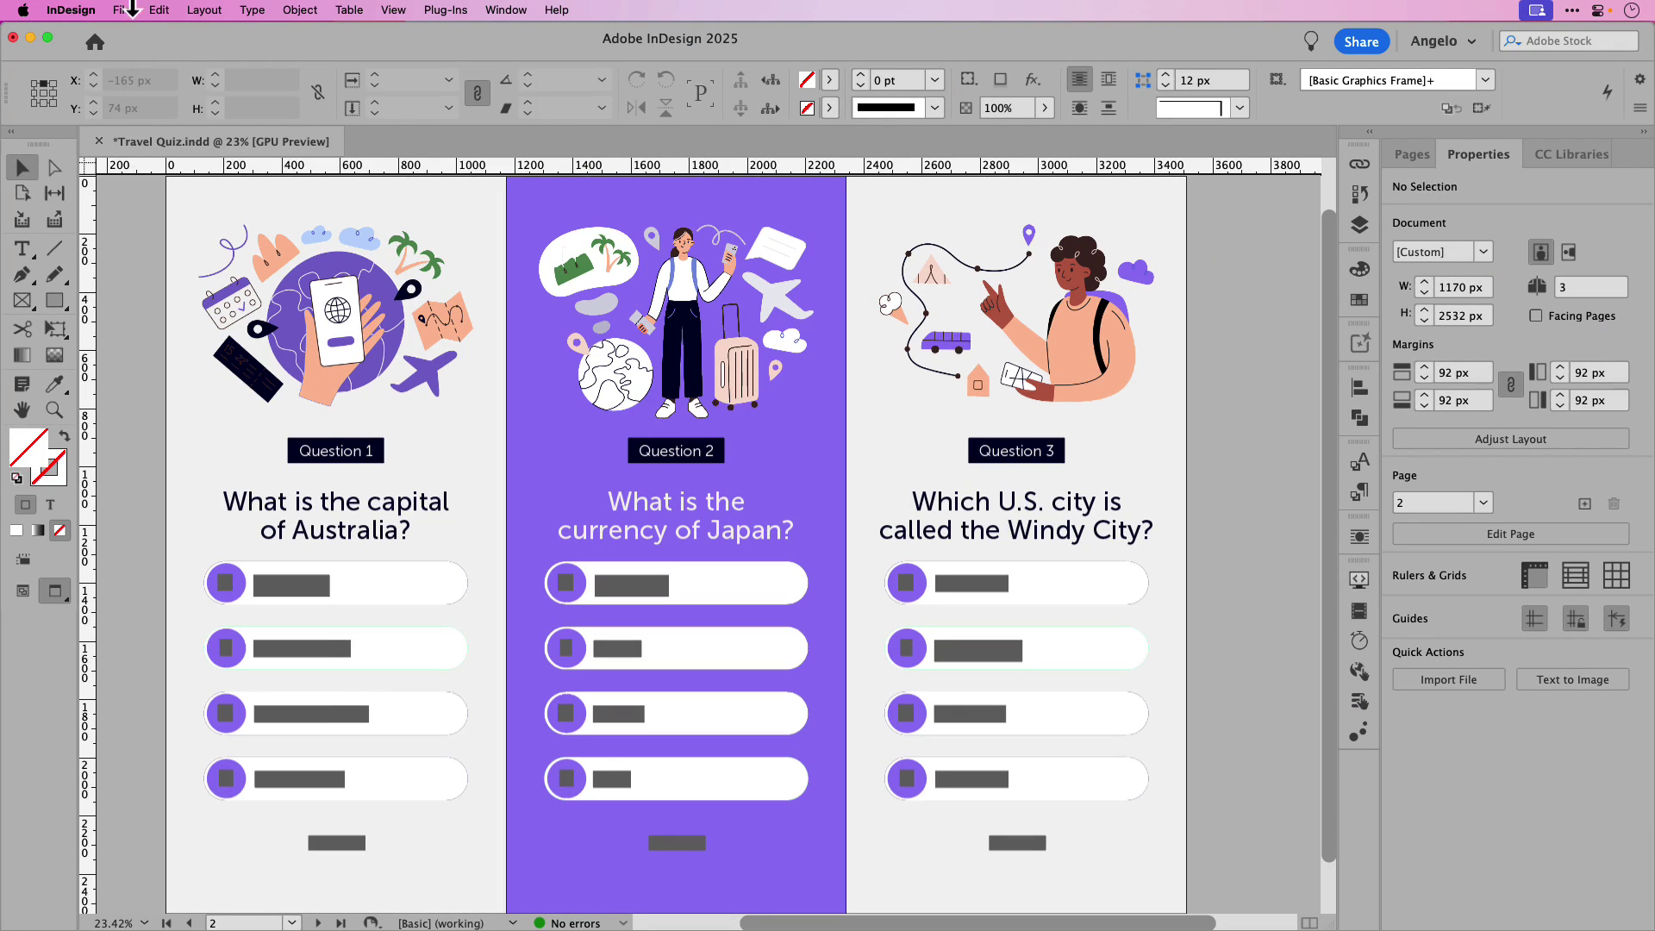
- Back in InDesign, publish all pages online as a new document titled Travel Quiz, exported as single pages
click(135, 9)
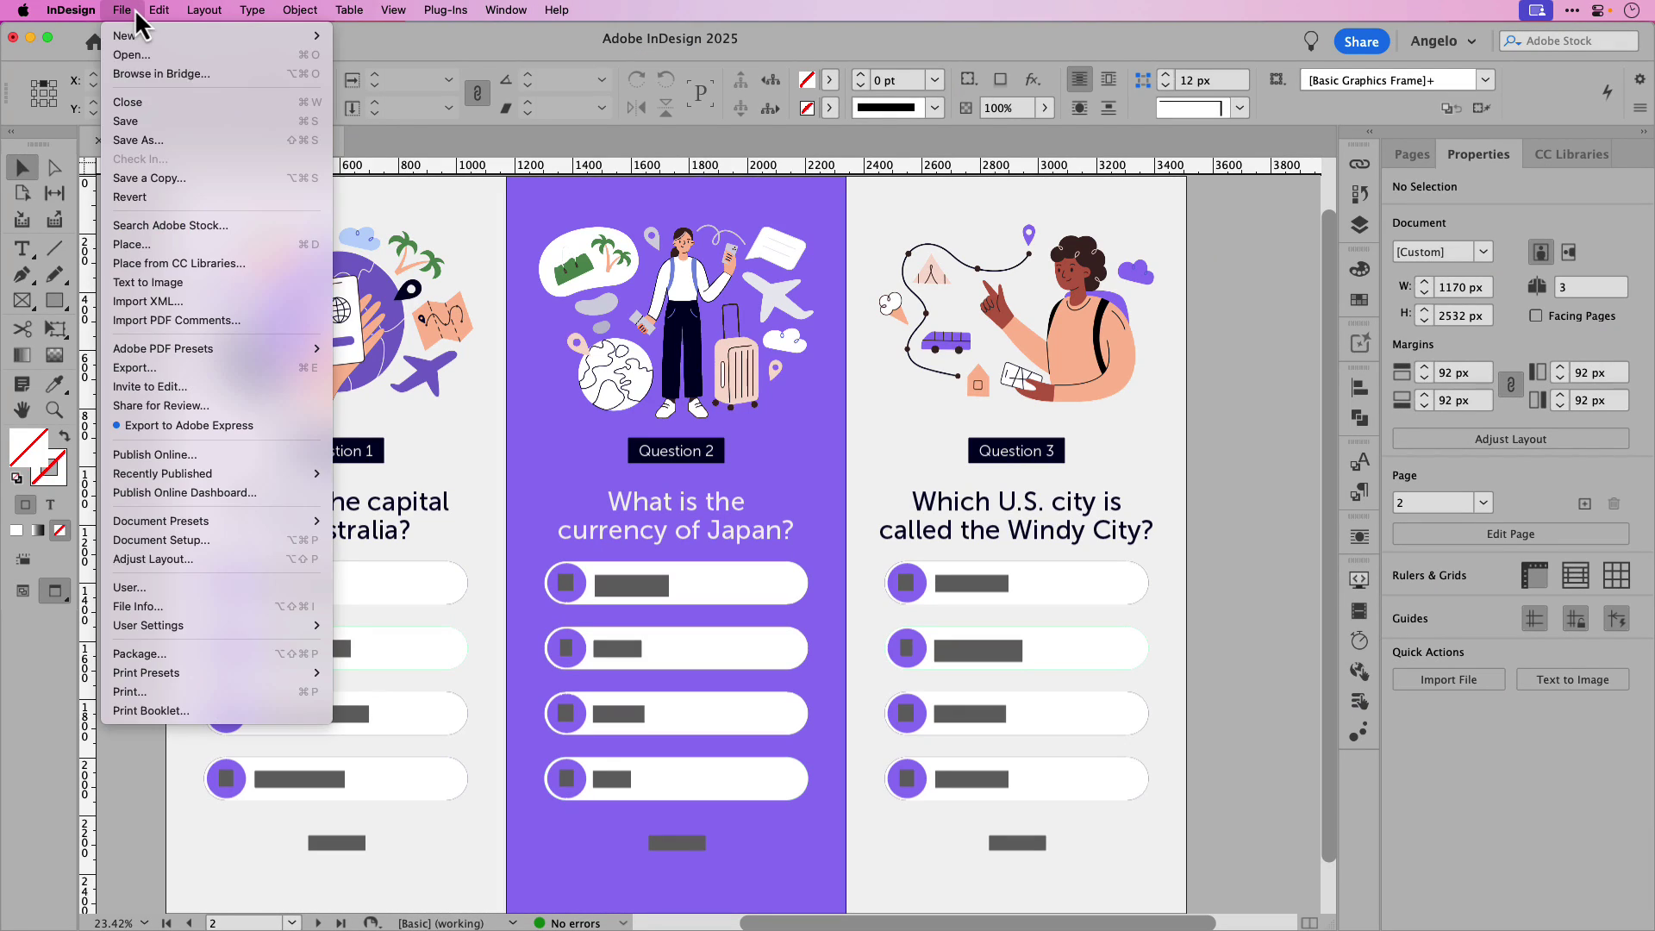
click(193, 455)
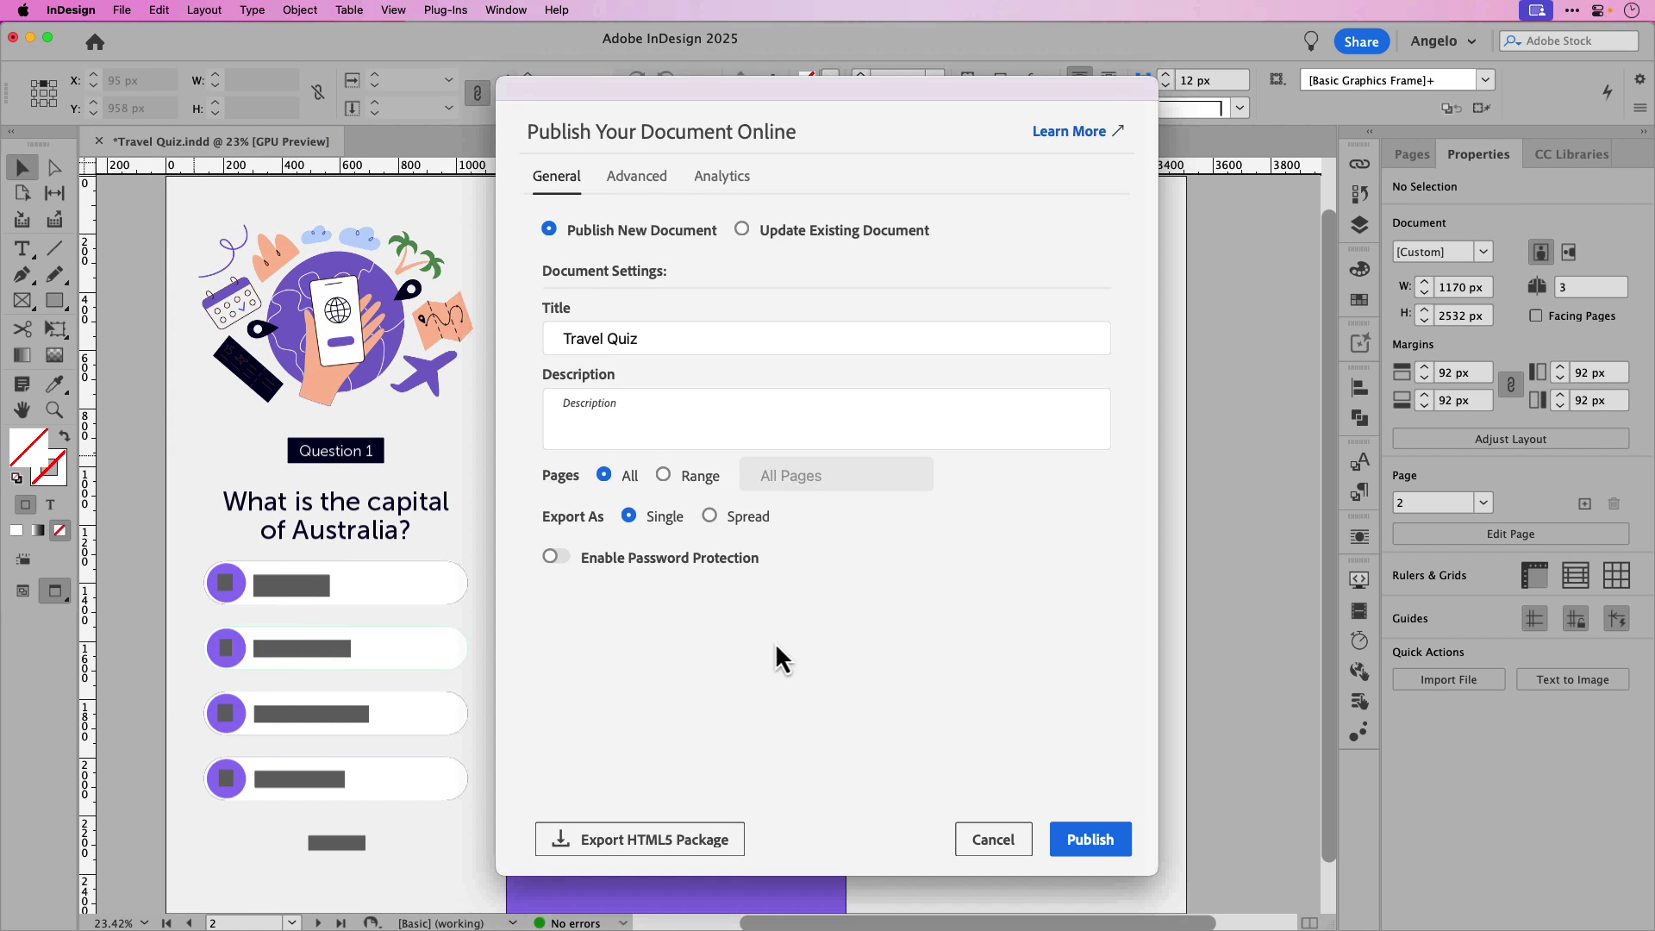
click(1093, 841)
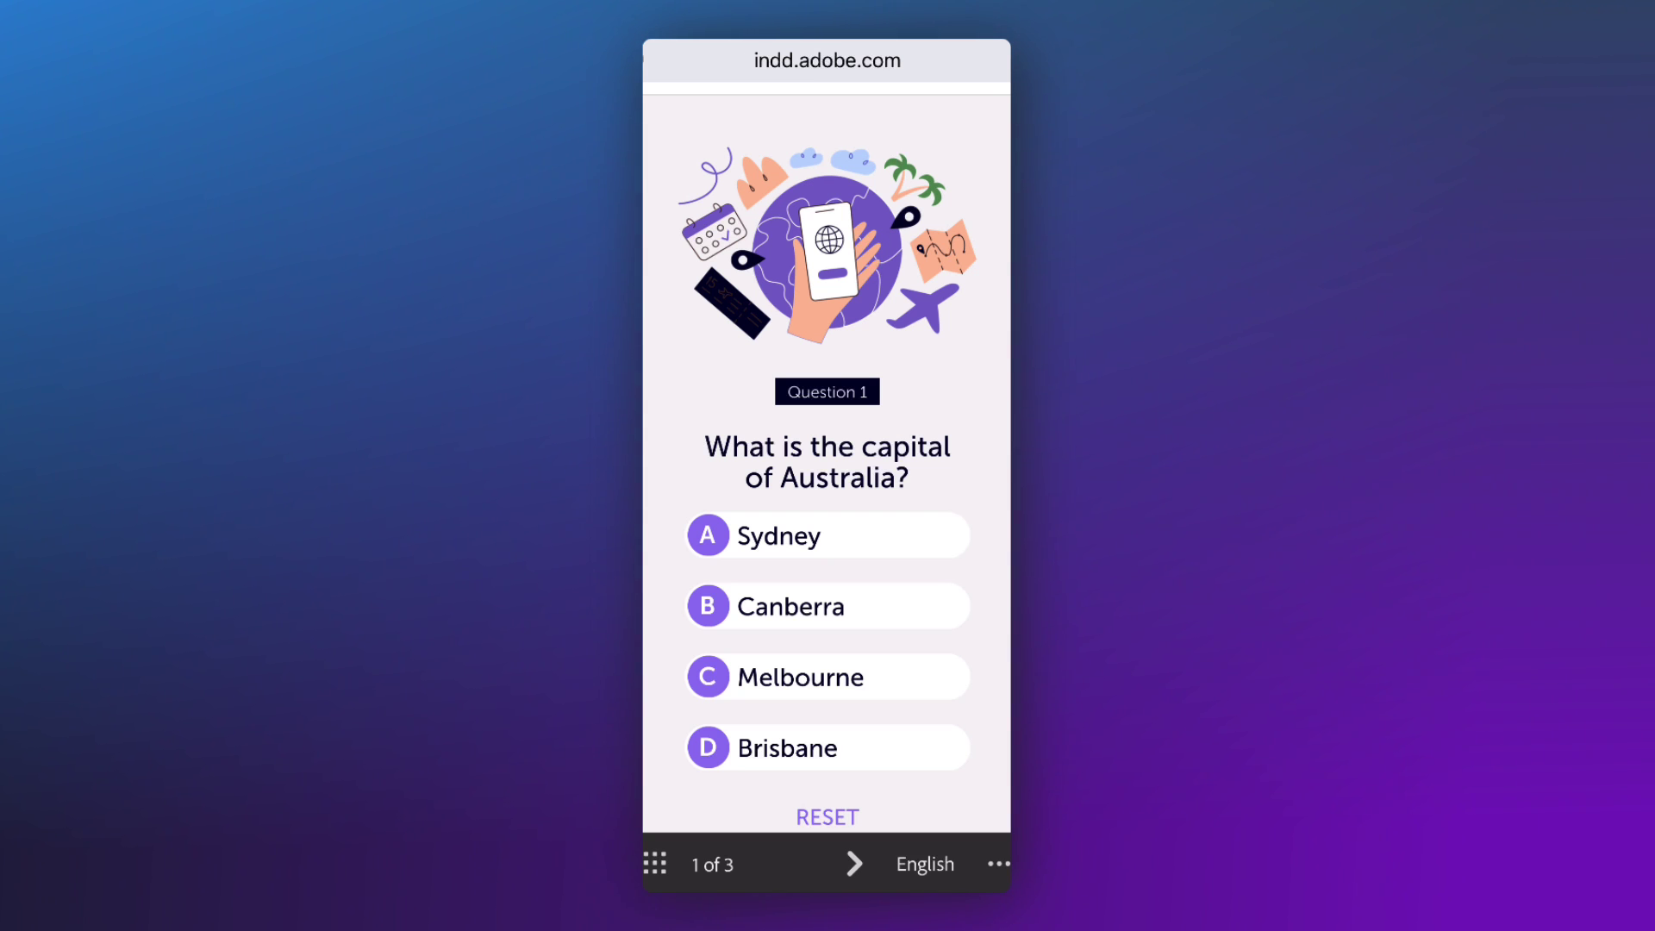
- Test the Question 1 answers in the published online quiz, reveal Canberra and advance to Question 2
click(827, 536)
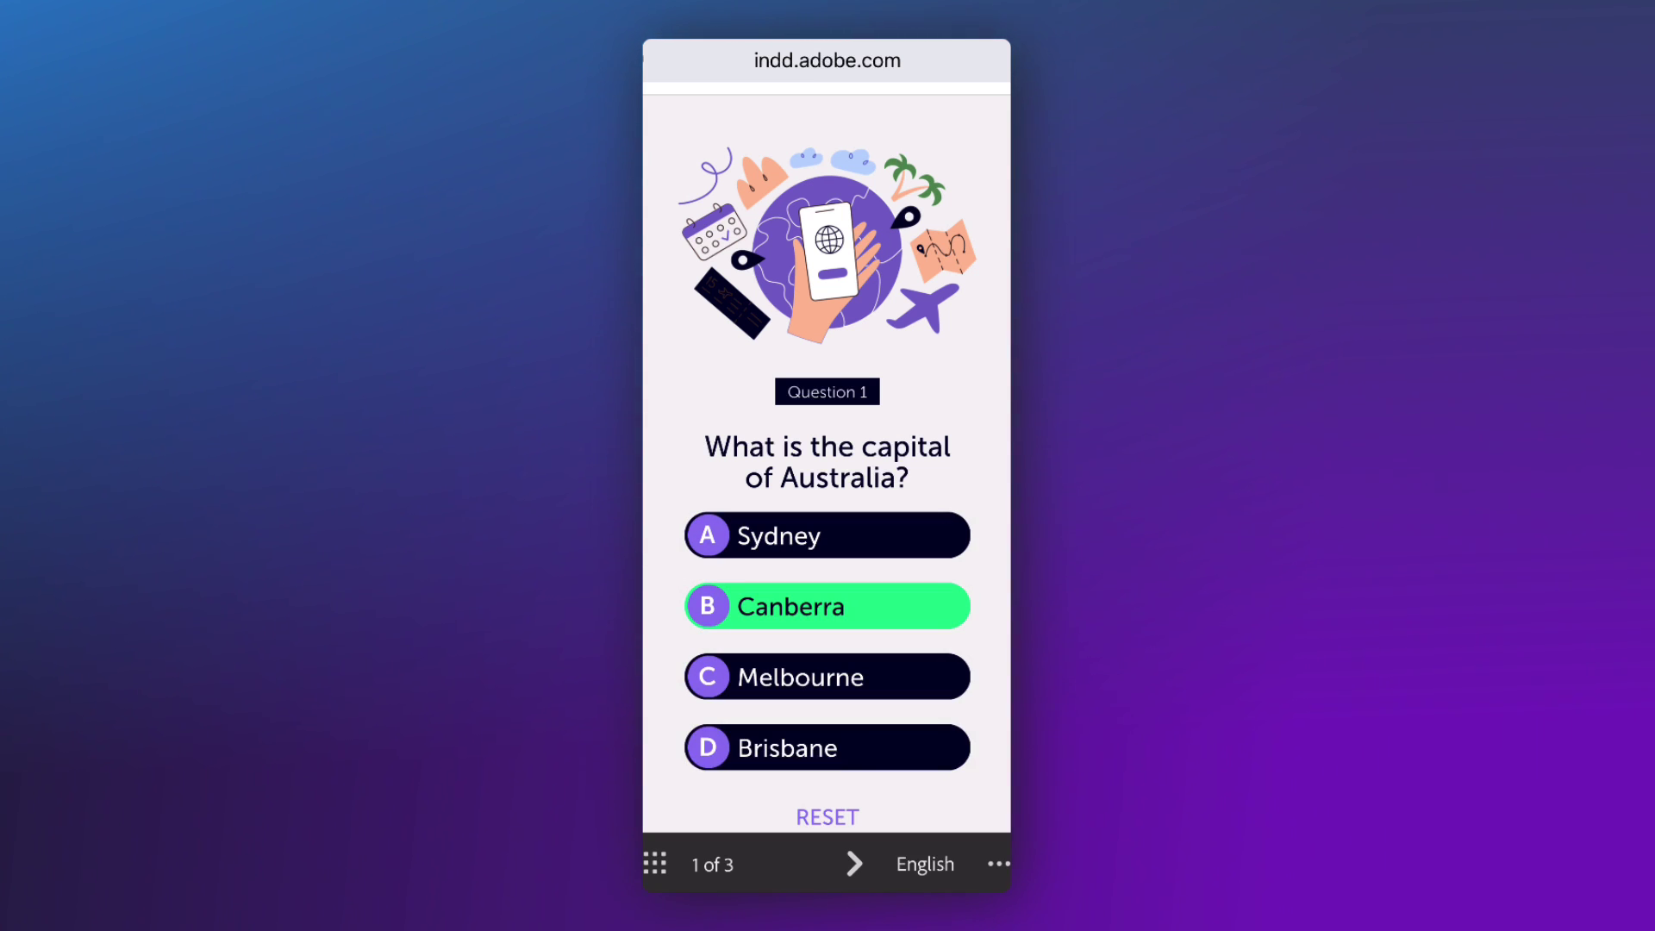
click(827, 606)
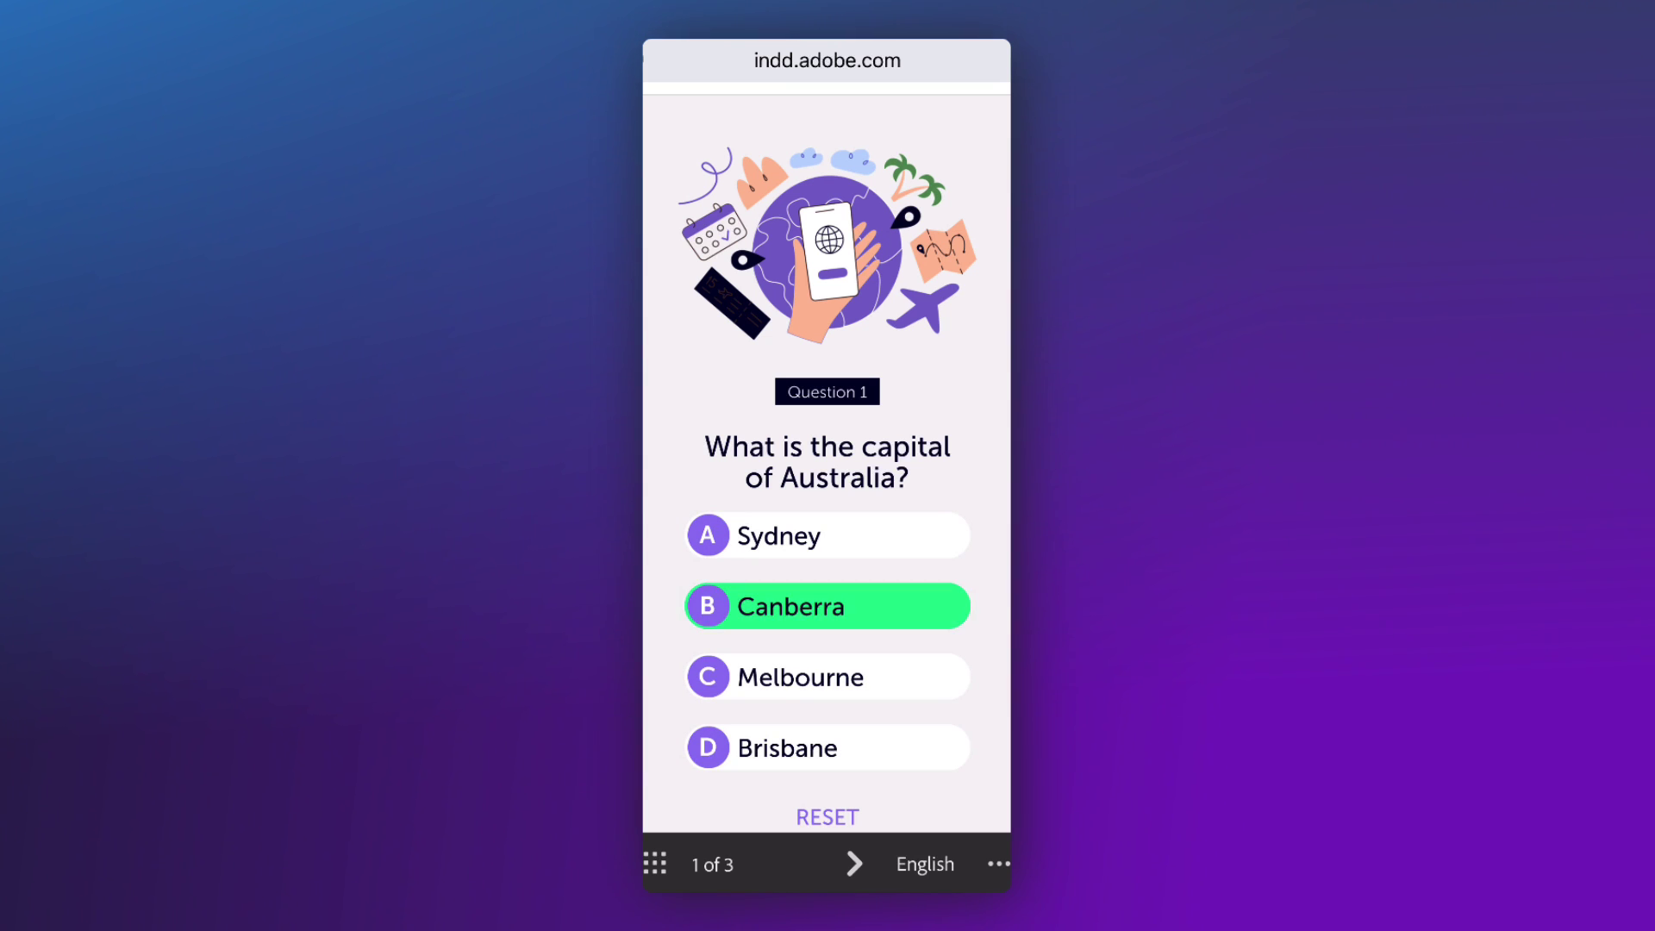
click(854, 864)
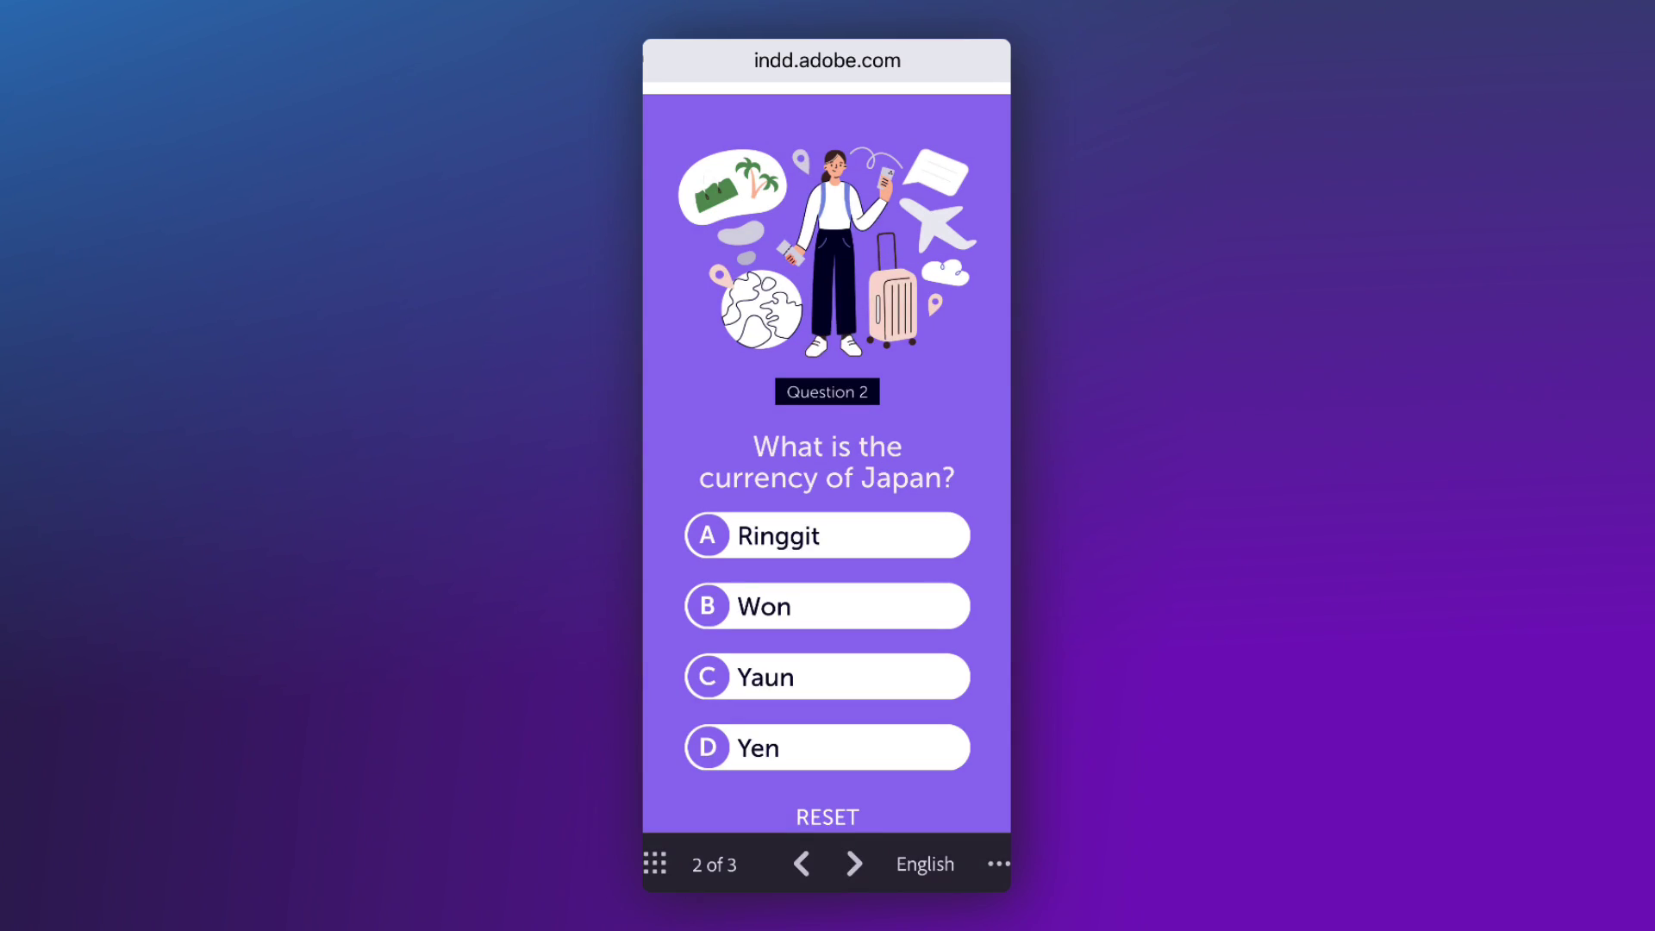